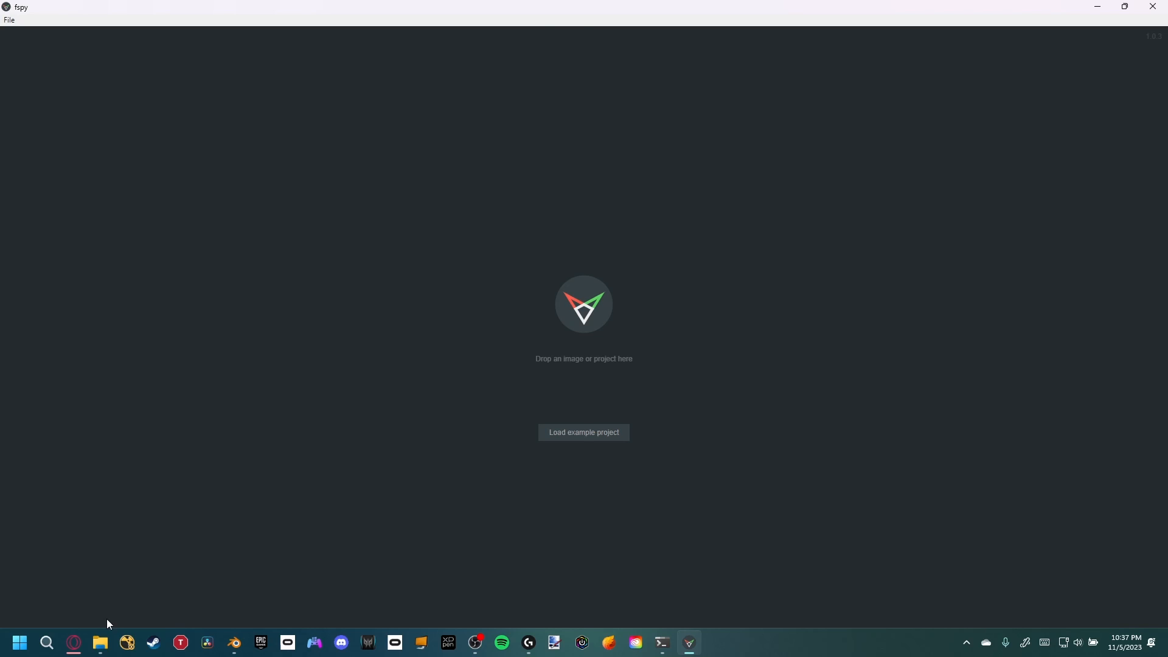
Load the skyscraper_ref image into fSpy and turn off image dimming
{"action": "left_click", "coordinate": [101, 641]}
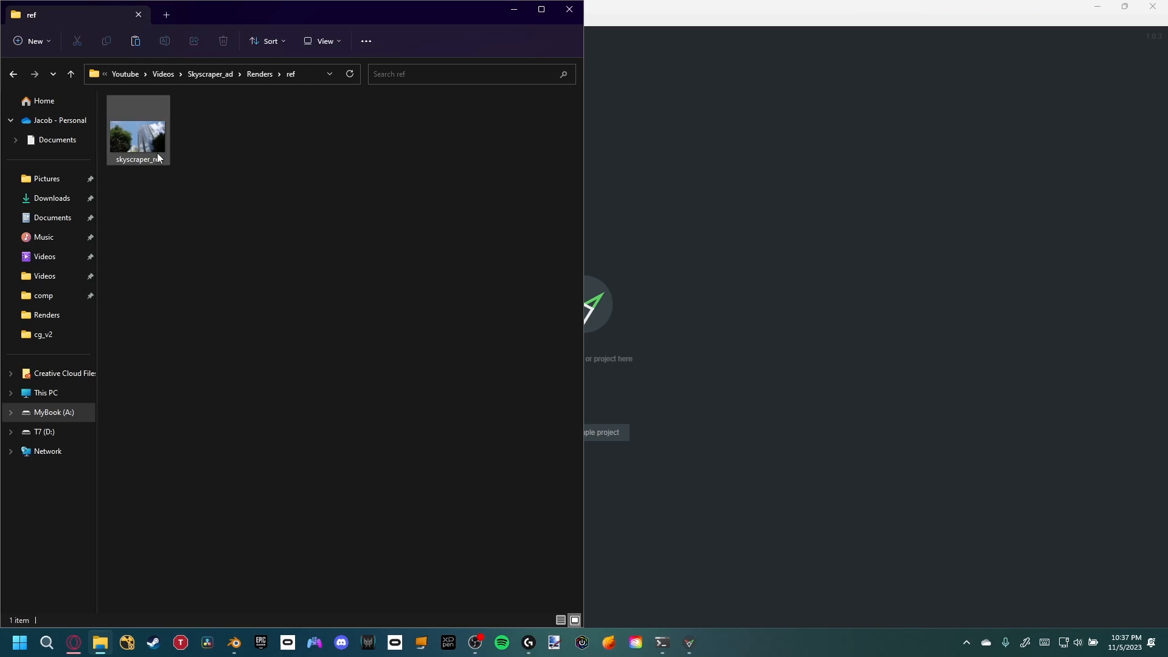
{"action": "left_click_drag", "start_coordinate": [158, 141], "coordinate": [681, 303]}
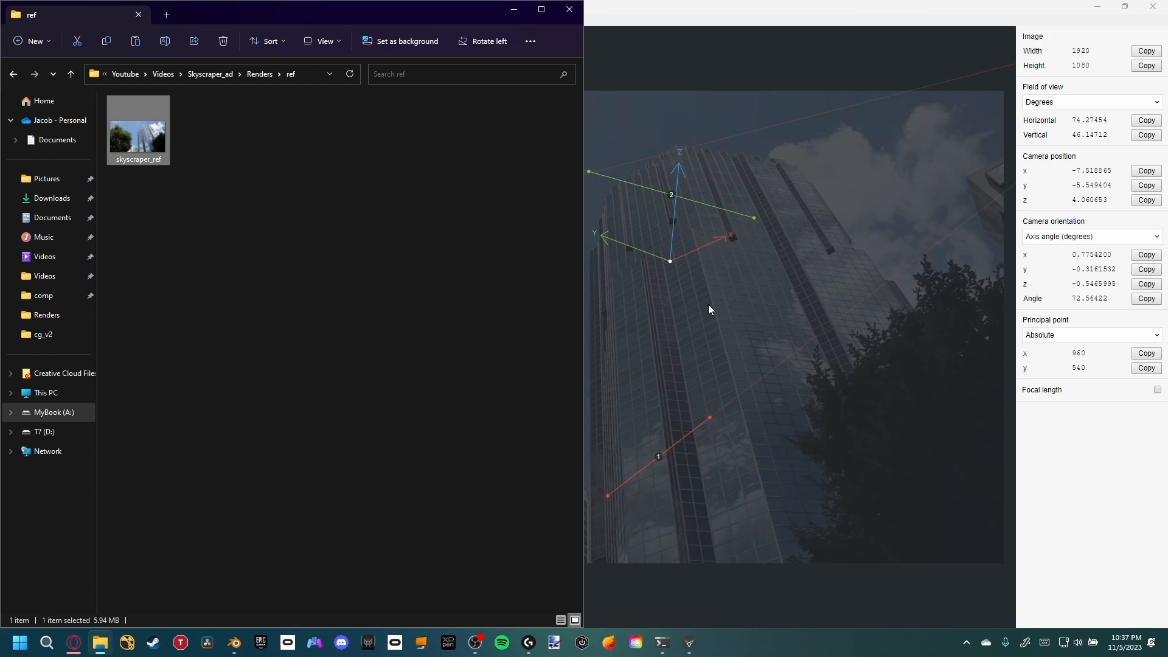
{"action": "left_click", "coordinate": [728, 308]}
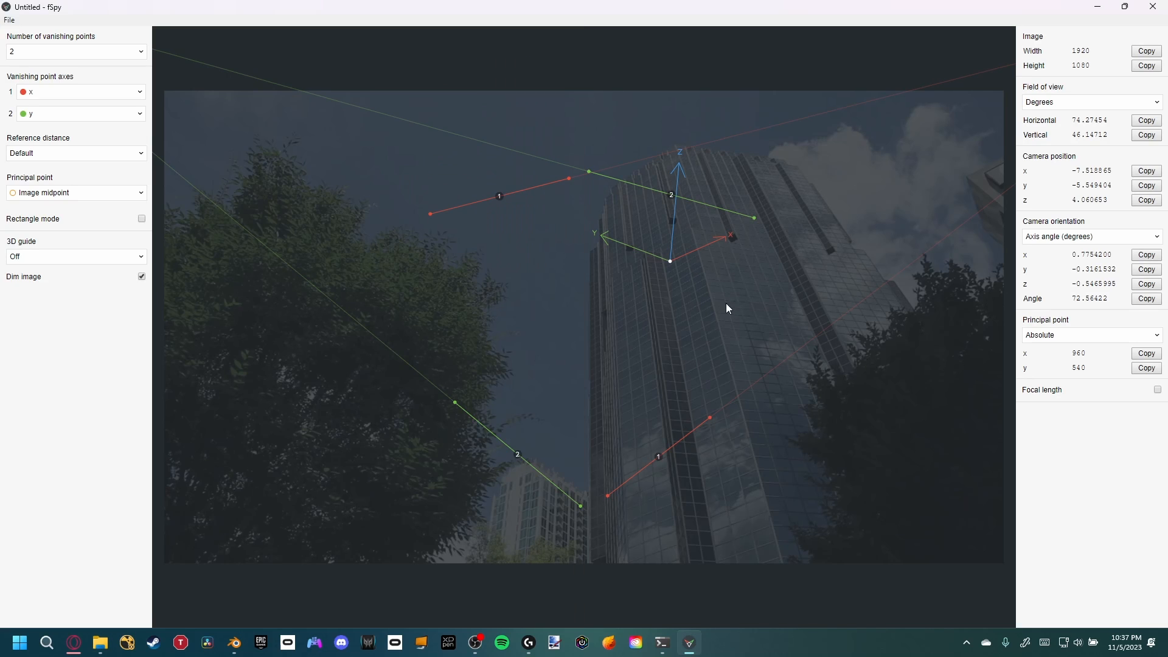
{"action": "left_click", "coordinate": [142, 276]}
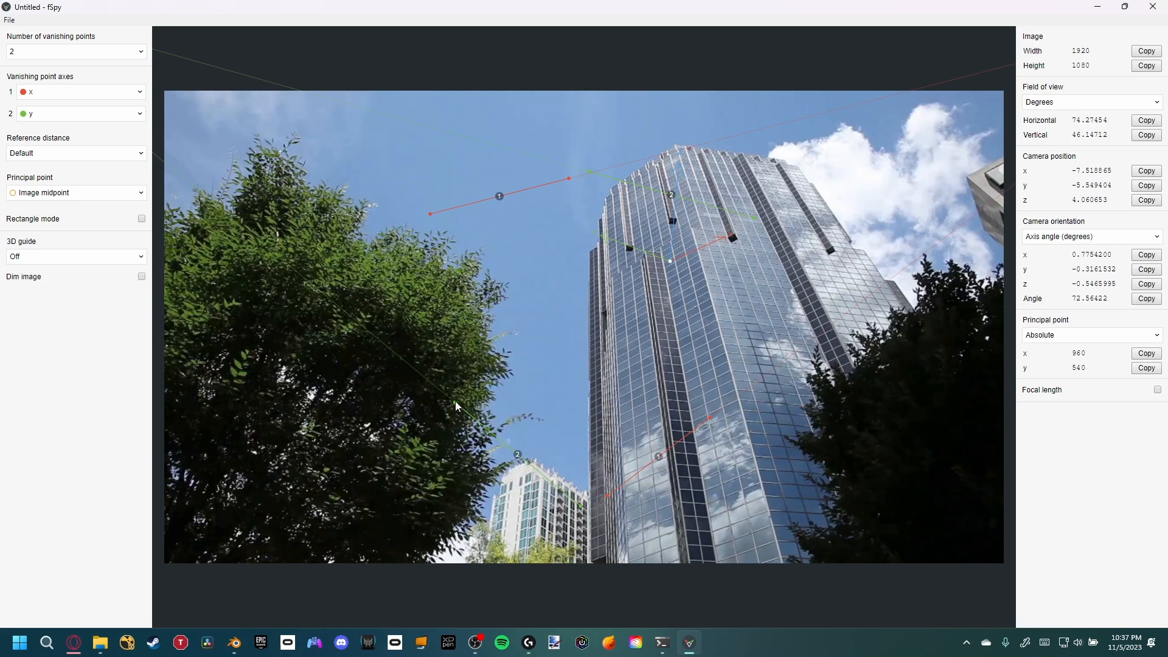
Align the green vanishing point lines with the building's horizontal window rows
{"action": "left_click_drag", "start_coordinate": [456, 402], "coordinate": [627, 536]}
{"action": "left_click_drag", "start_coordinate": [582, 505], "coordinate": [673, 516]}
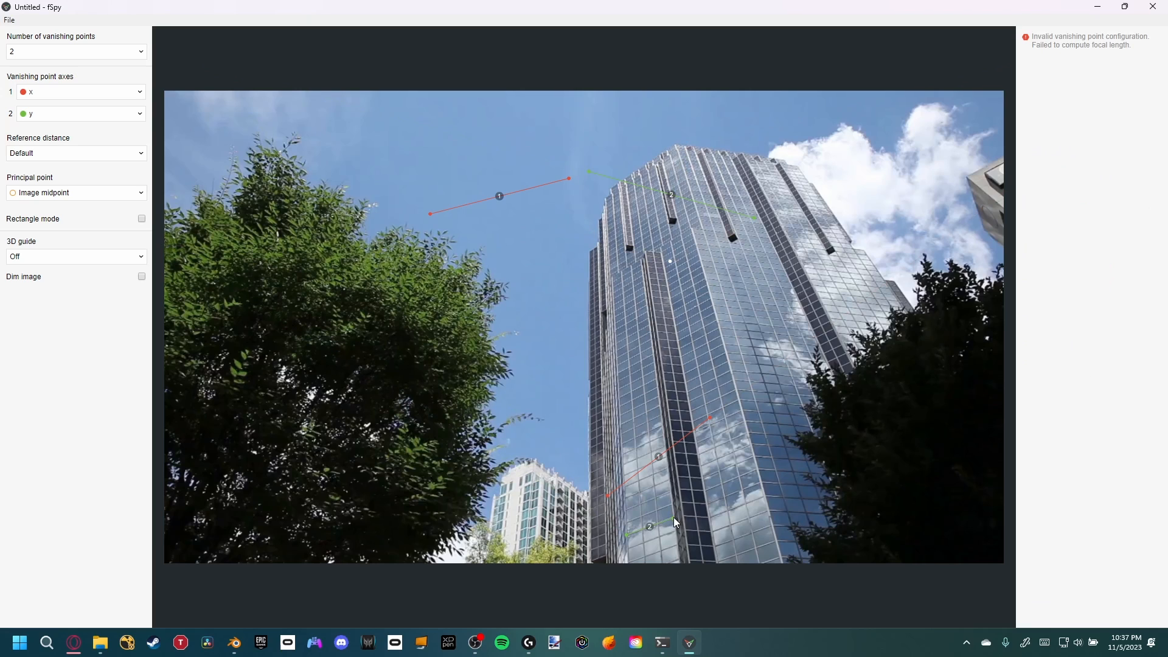
{"action": "left_click_drag", "start_coordinate": [589, 172], "coordinate": [612, 293]}
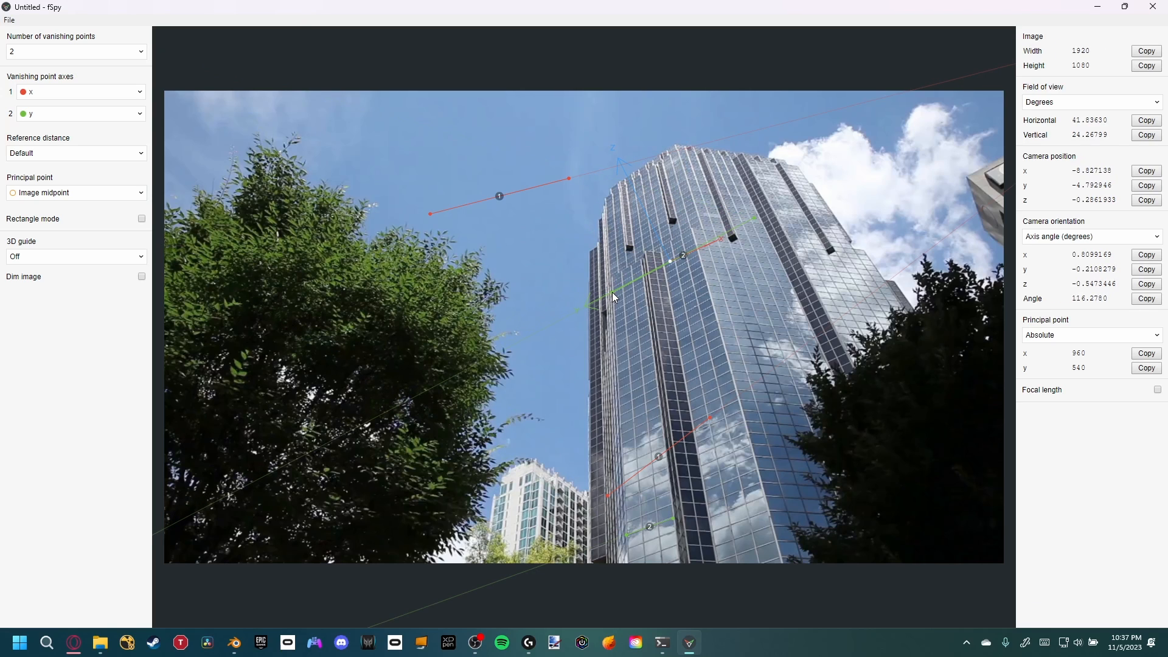
{"action": "left_click_drag", "start_coordinate": [752, 220], "coordinate": [642, 273]}
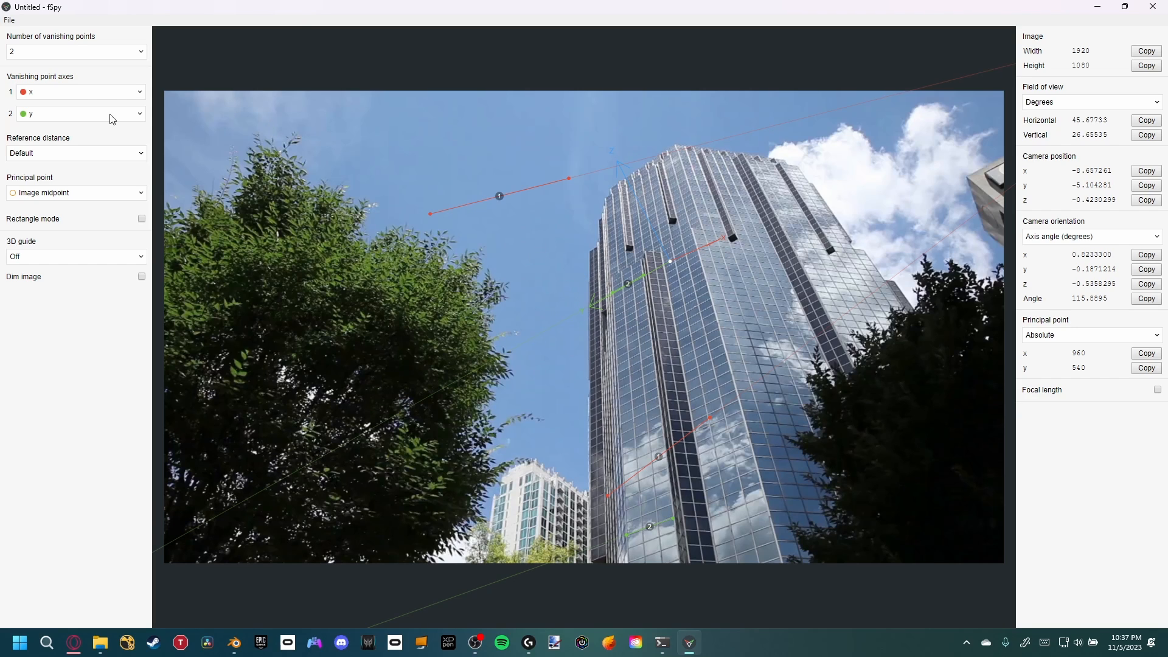
Set the first vanishing point axis to z and align its red lines with the building's vertical edges
{"action": "left_click", "coordinate": [95, 97]}
{"action": "left_click", "coordinate": [32, 177]}
{"action": "left_click_drag", "start_coordinate": [569, 179], "coordinate": [780, 551]}
{"action": "left_click_drag", "start_coordinate": [433, 214], "coordinate": [695, 233]}
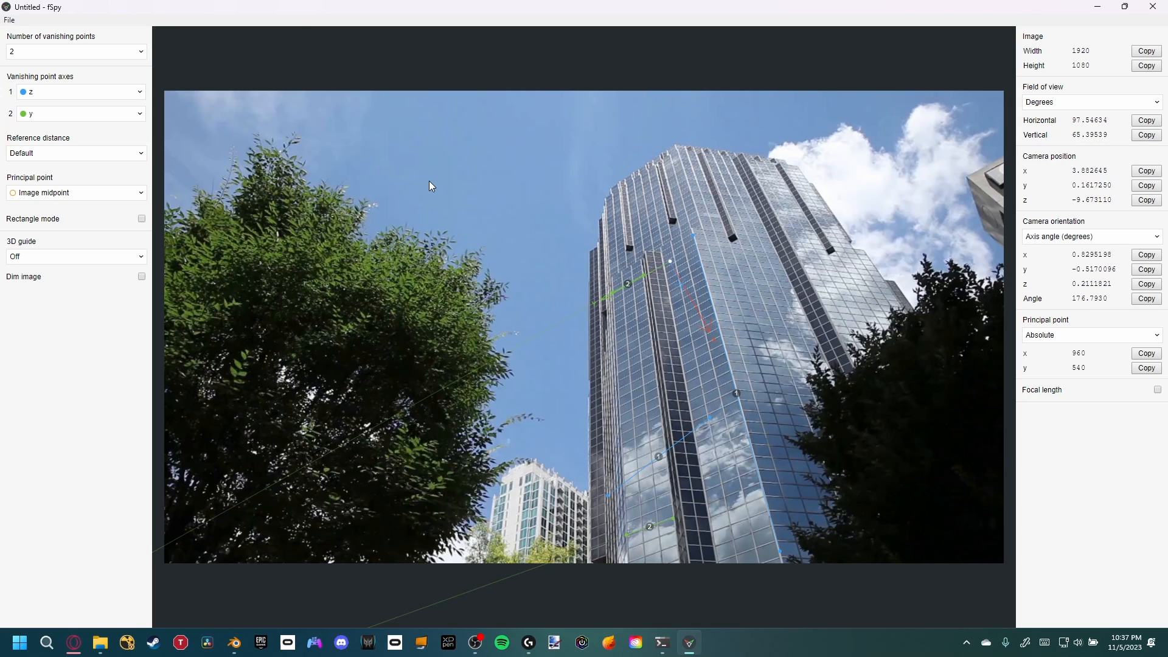
{"action": "left_click_drag", "start_coordinate": [608, 495], "coordinate": [612, 279]}
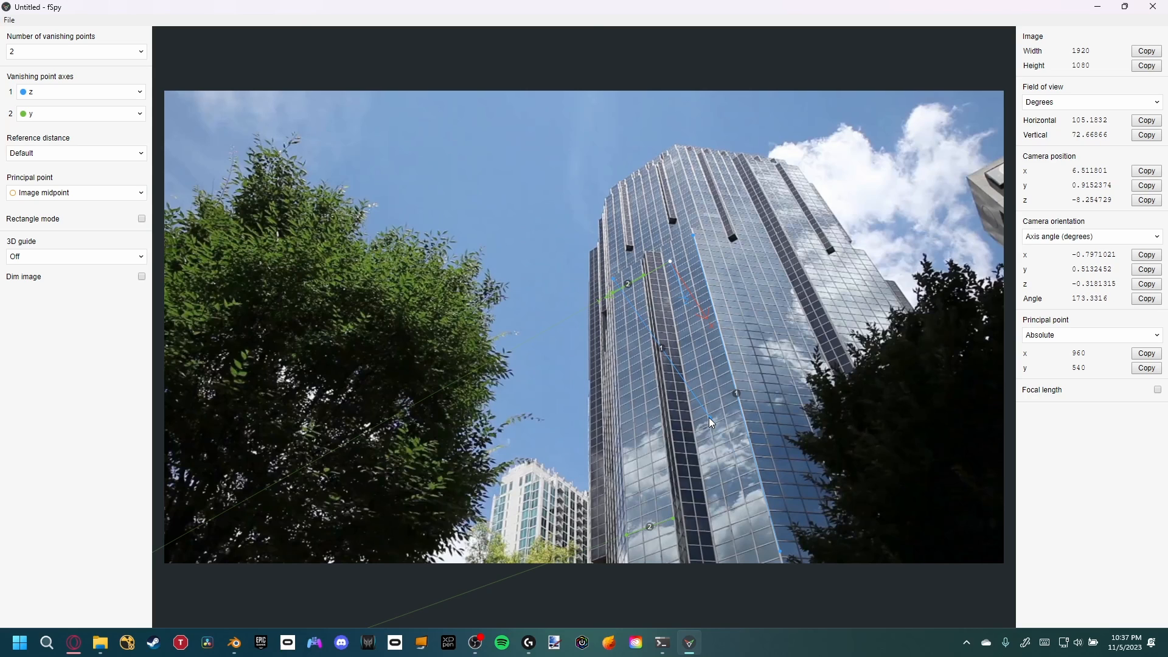
{"action": "left_click_drag", "start_coordinate": [709, 417], "coordinate": [624, 502]}
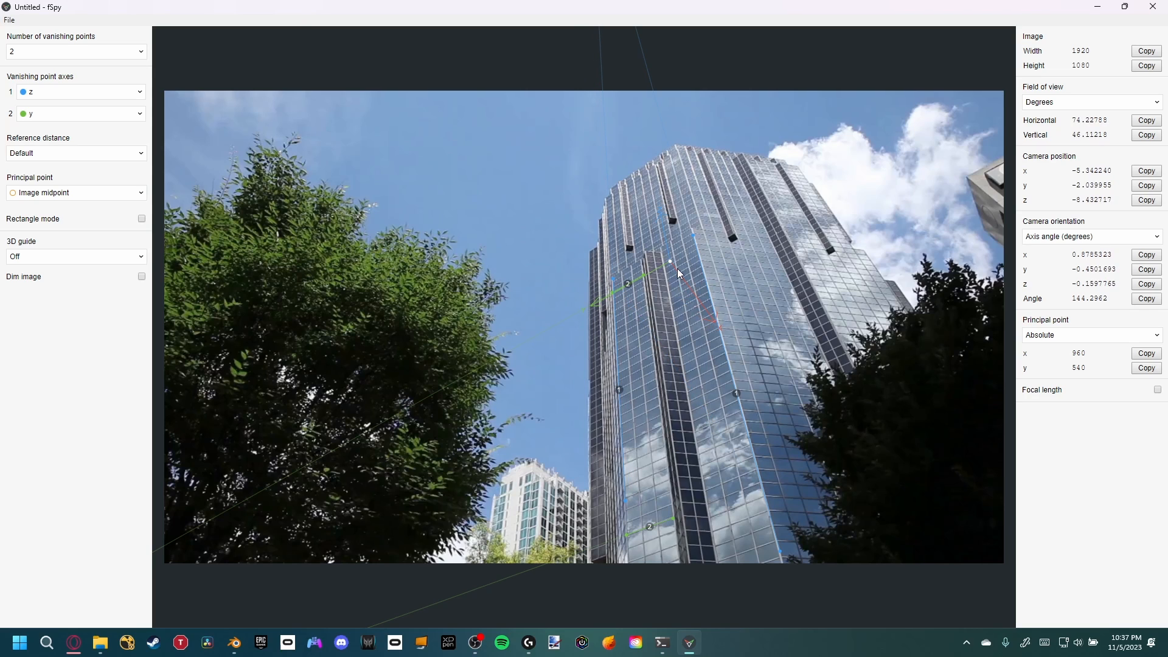
Move the origin point down to the building's base, save the fSpy project and close fSpy
{"action": "left_click_drag", "start_coordinate": [670, 263], "coordinate": [687, 517]}
{"action": "key", "text": "ctrl+s"}
{"action": "left_click", "coordinate": [544, 319]}
{"action": "left_click", "coordinate": [1152, 6]}
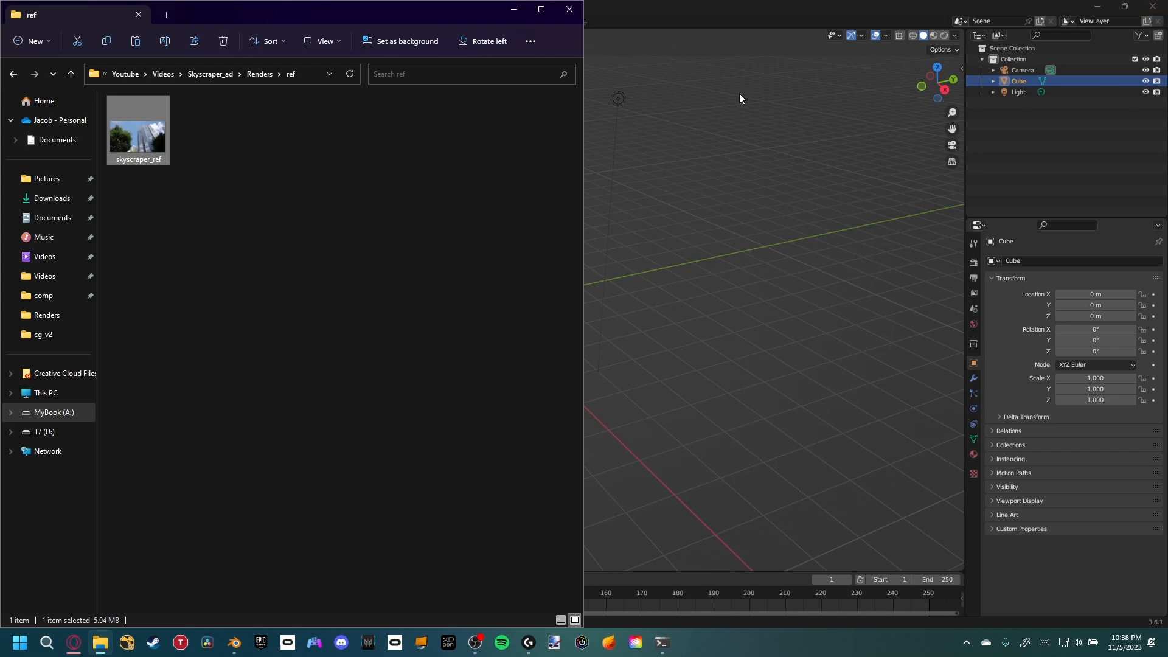
Open Preferences and search the add-ons for the fSpy importer
{"action": "left_click", "coordinate": [764, 127]}
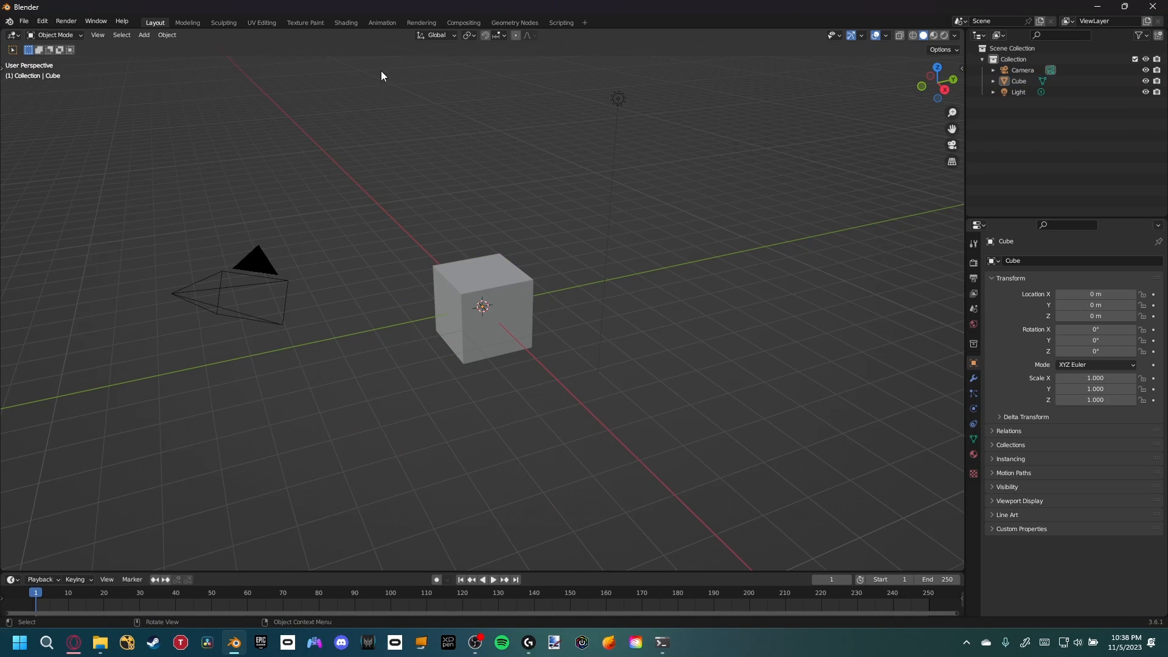
{"action": "left_click", "coordinate": [42, 22]}
{"action": "left_click", "coordinate": [82, 174]}
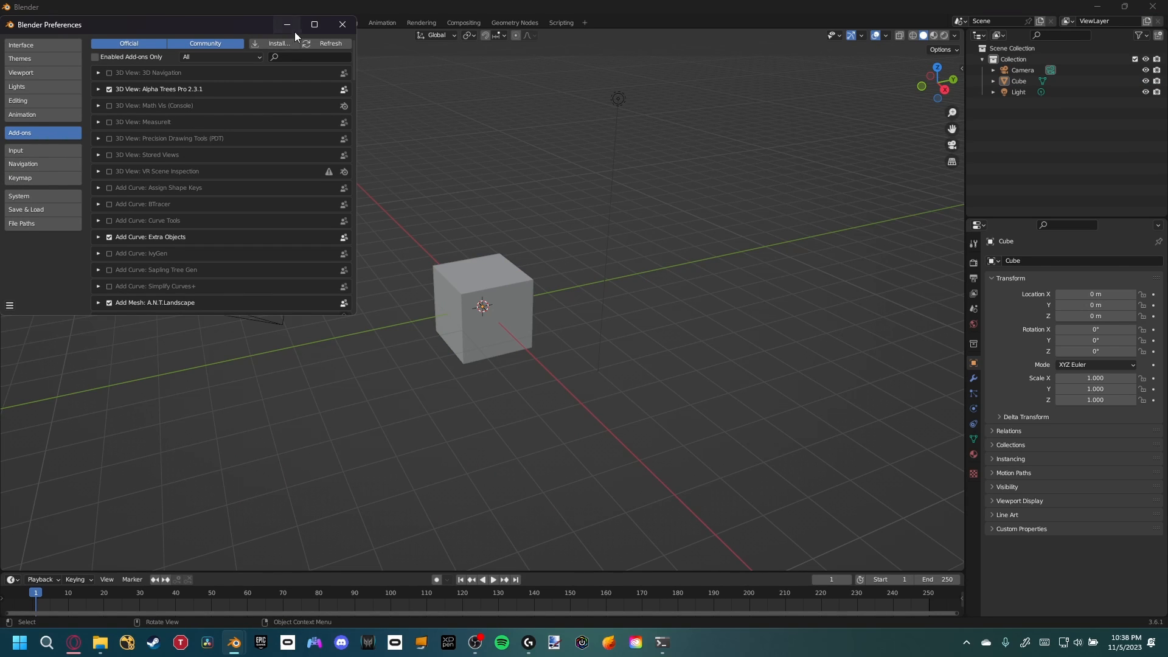
{"action": "left_click", "coordinate": [293, 56]}
{"action": "type", "text": "fspy"}
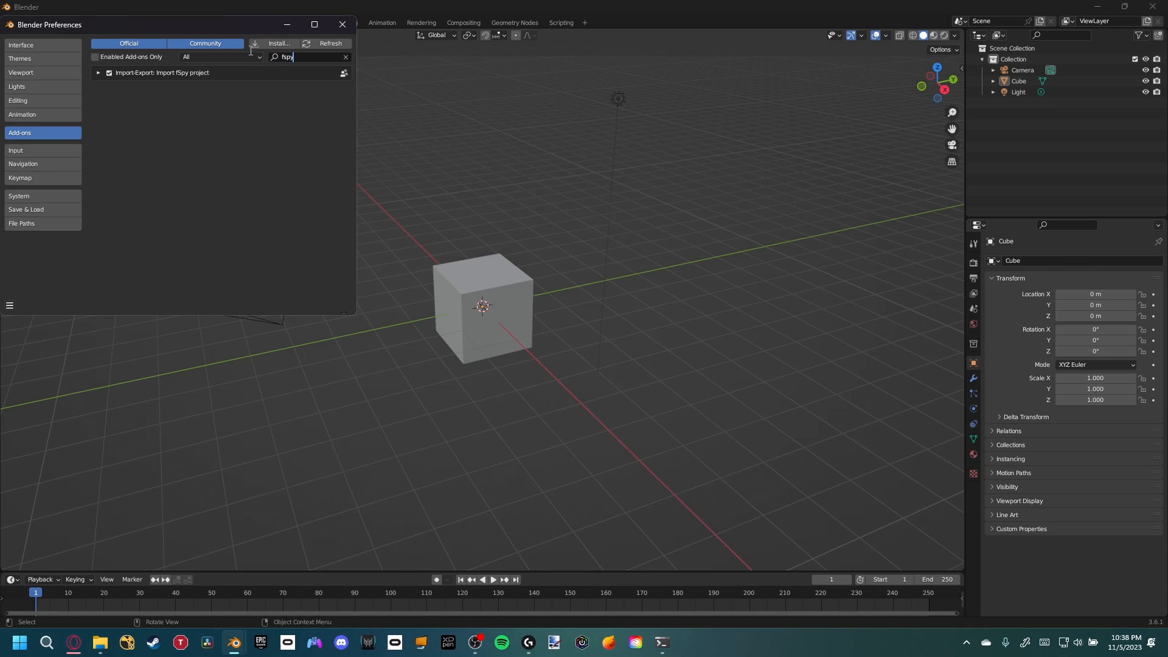
{"action": "left_click", "coordinate": [349, 24]}
Import test_skyscraper.fspy from the Youtube\Videos\Skyscraper_ad\Scripts\fspy folder on drive A
{"action": "left_click", "coordinate": [24, 20]}
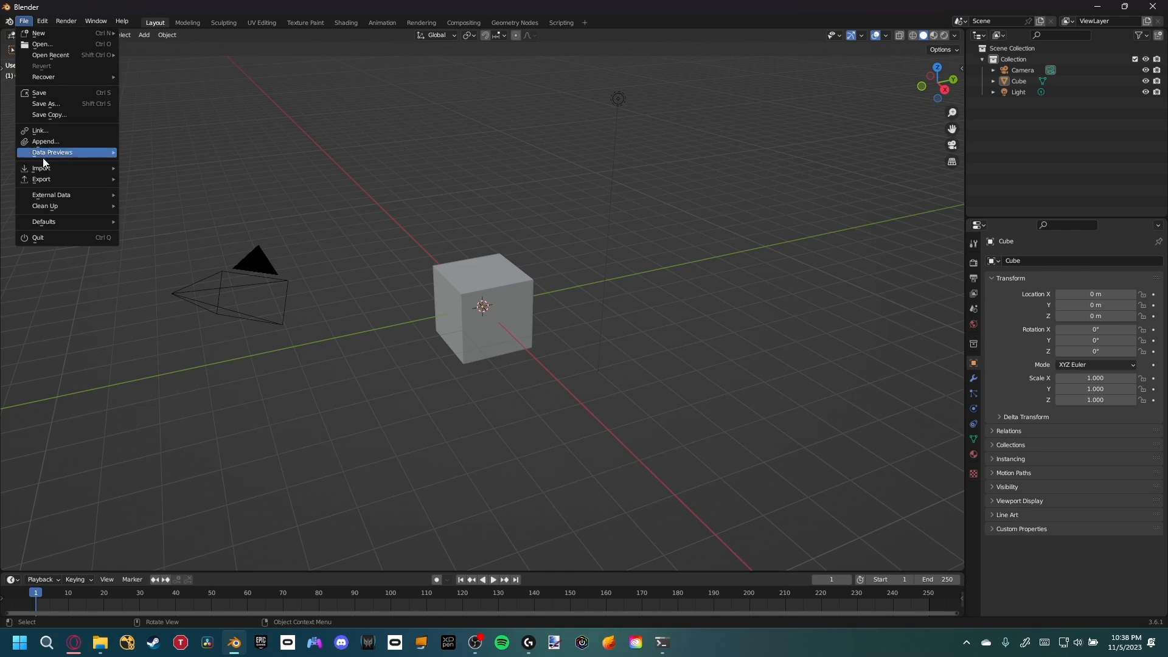
{"action": "mouse_move", "coordinate": [42, 170]}
{"action": "left_click", "coordinate": [158, 331]}
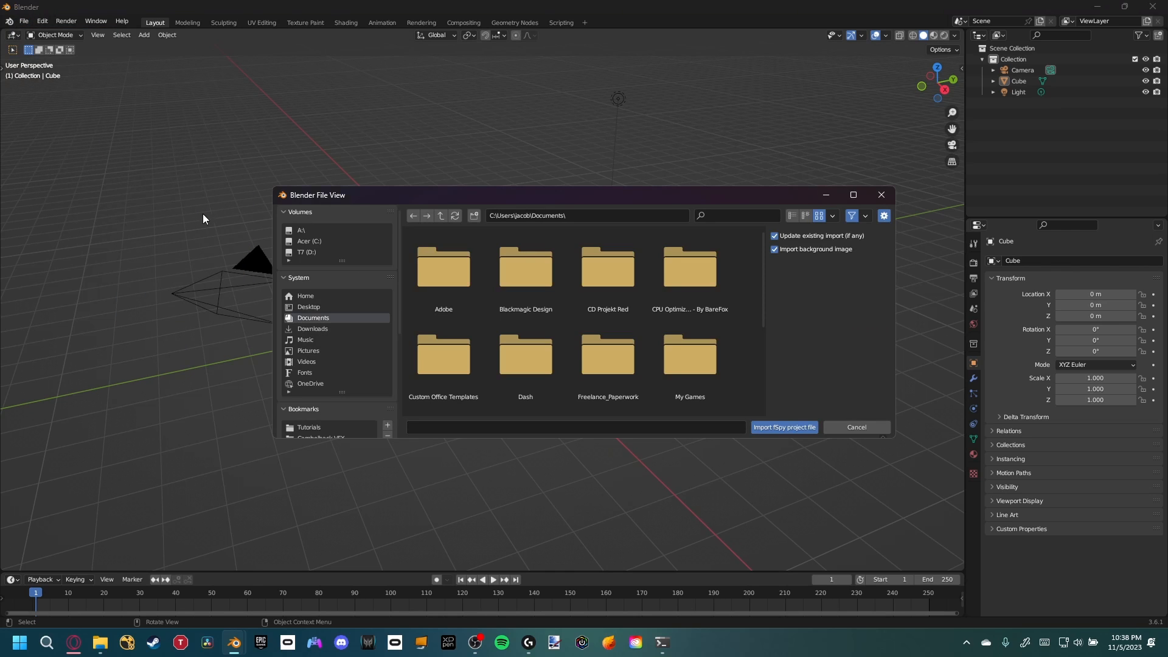
{"action": "left_click", "coordinate": [328, 239]}
{"action": "left_click", "coordinate": [326, 233]}
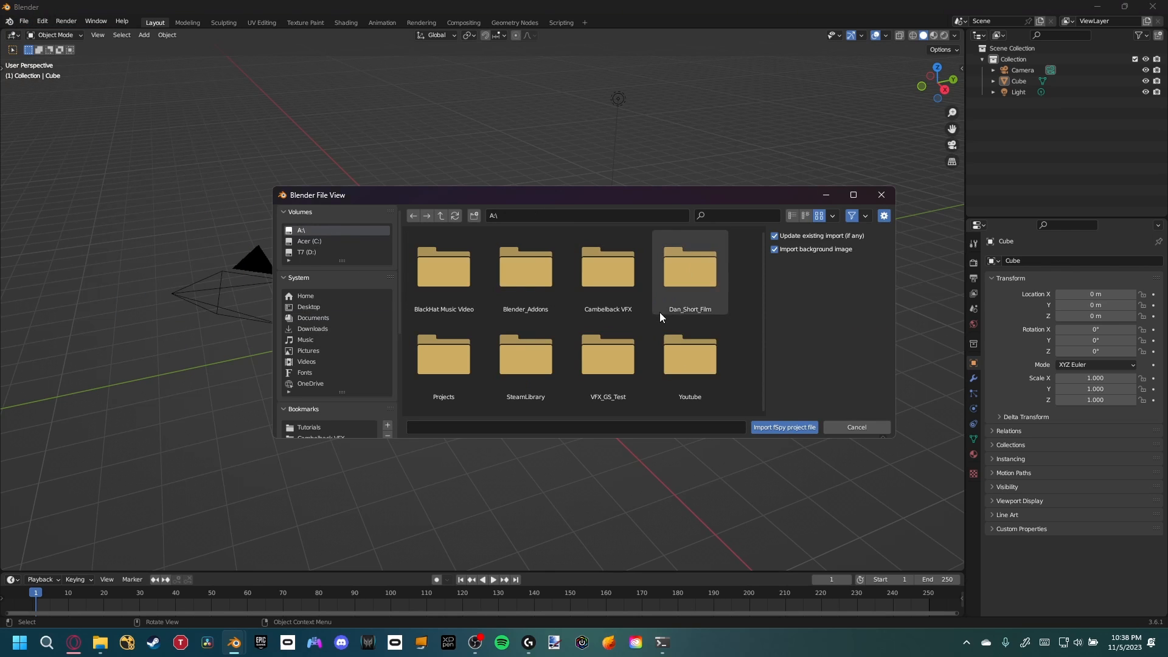
{"action": "double_click", "coordinate": [691, 363]}
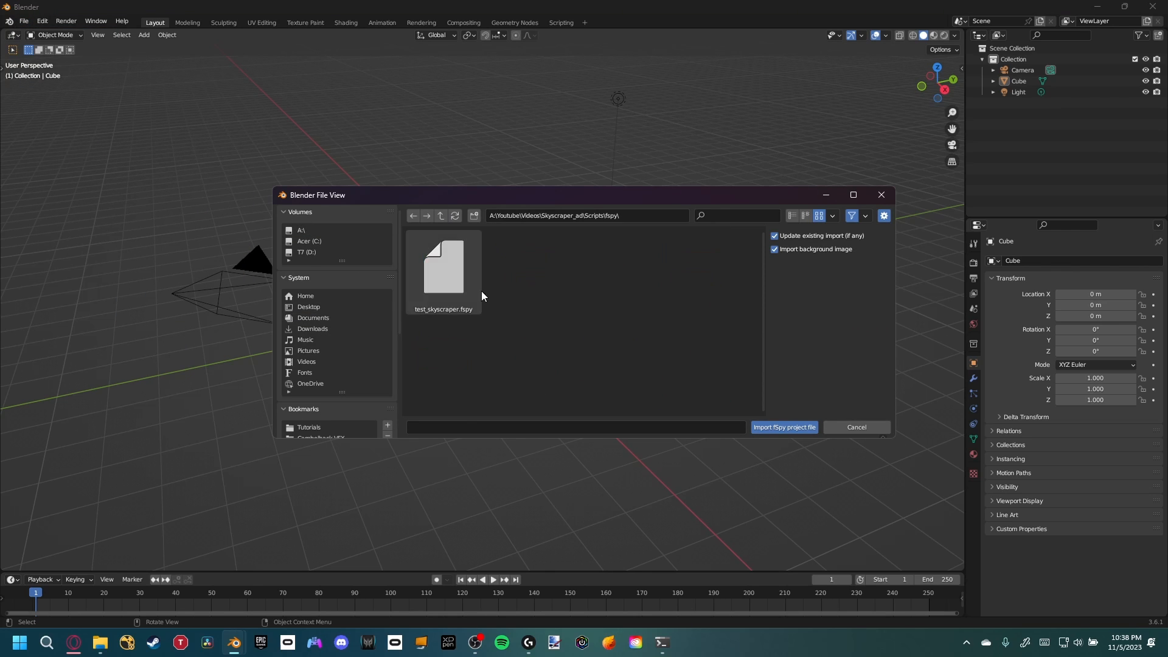
{"action": "left_click", "coordinate": [446, 266]}
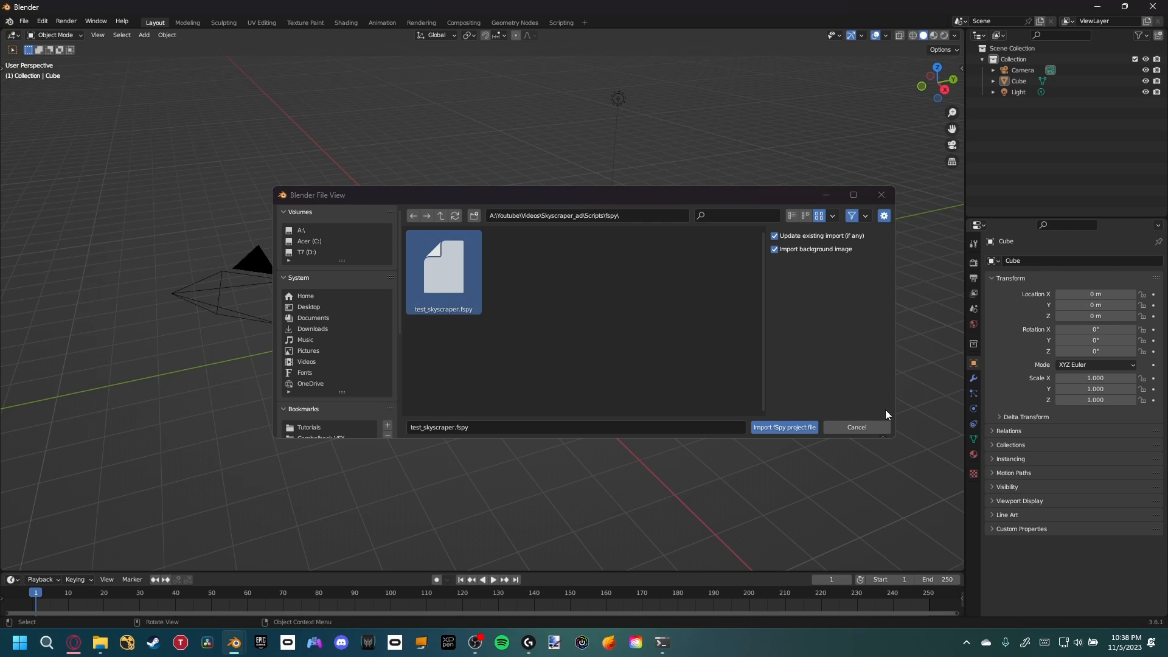
{"action": "left_click", "coordinate": [761, 427]}
Delete the default camera, cube and light from the scene
{"action": "scroll", "coordinate": [604, 367], "scroll_direction": "up", "scroll_amount": 3}
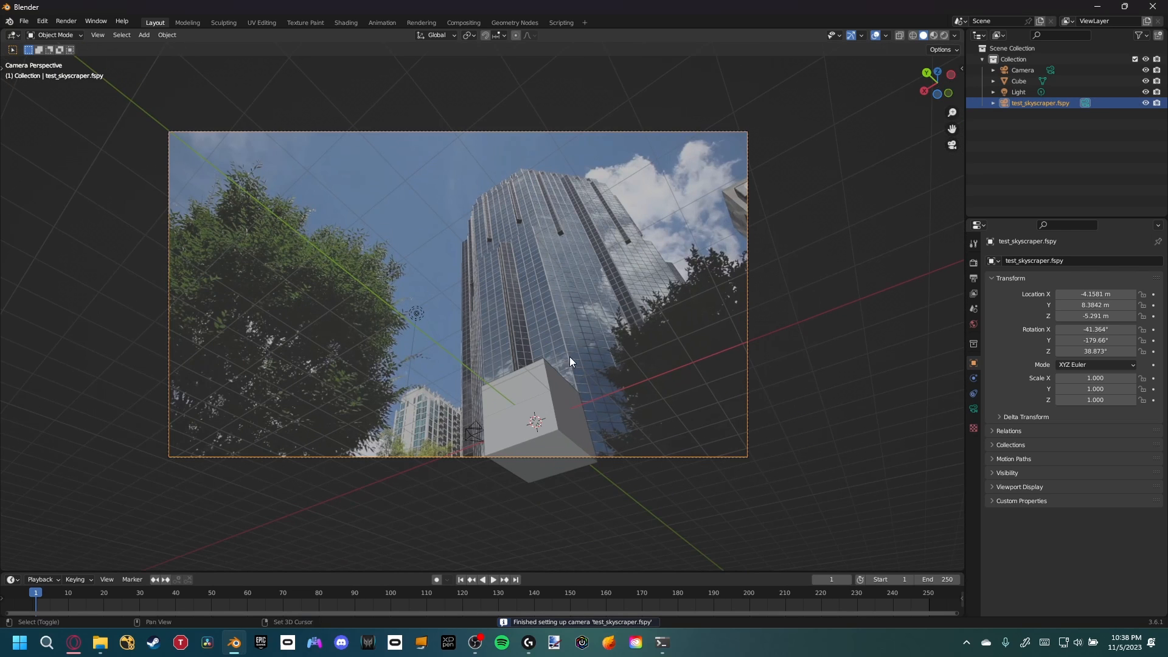
{"action": "left_click", "coordinate": [1025, 71]}
{"action": "left_click", "coordinate": [1022, 92], "text": "shift"}
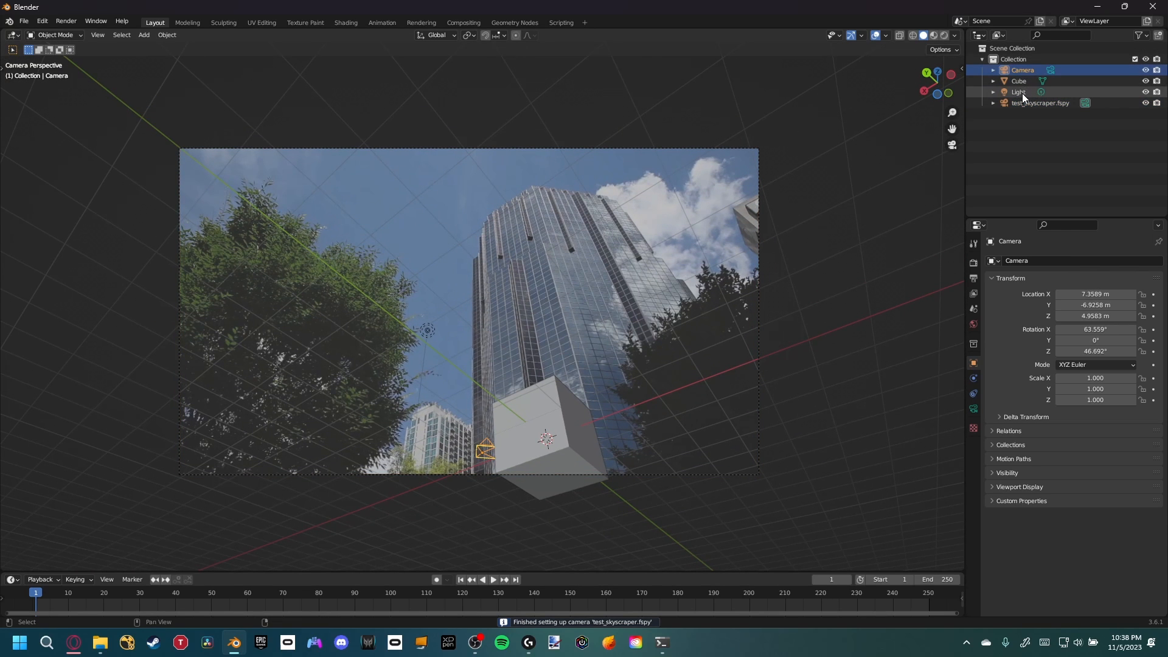
{"action": "key", "text": "x"}
{"action": "left_click", "coordinate": [700, 166]}
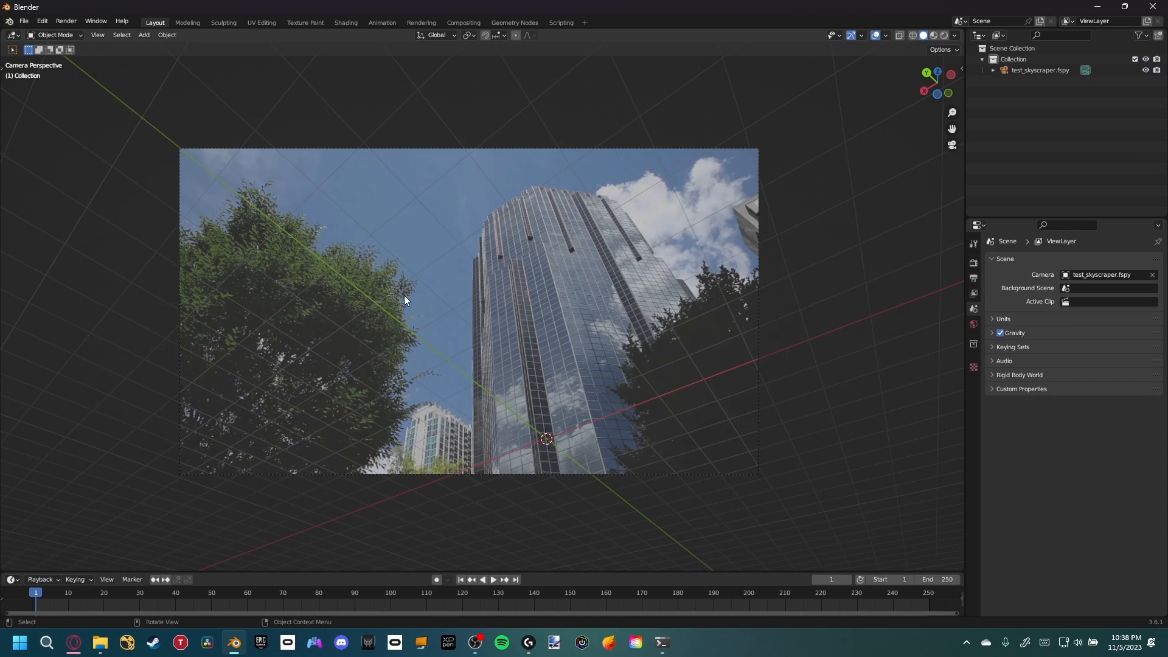
Turn on the Shortcut VUr key display from the sidebar
{"action": "scroll", "coordinate": [542, 395], "scroll_direction": "up", "scroll_amount": 2}
{"action": "key", "text": "n"}
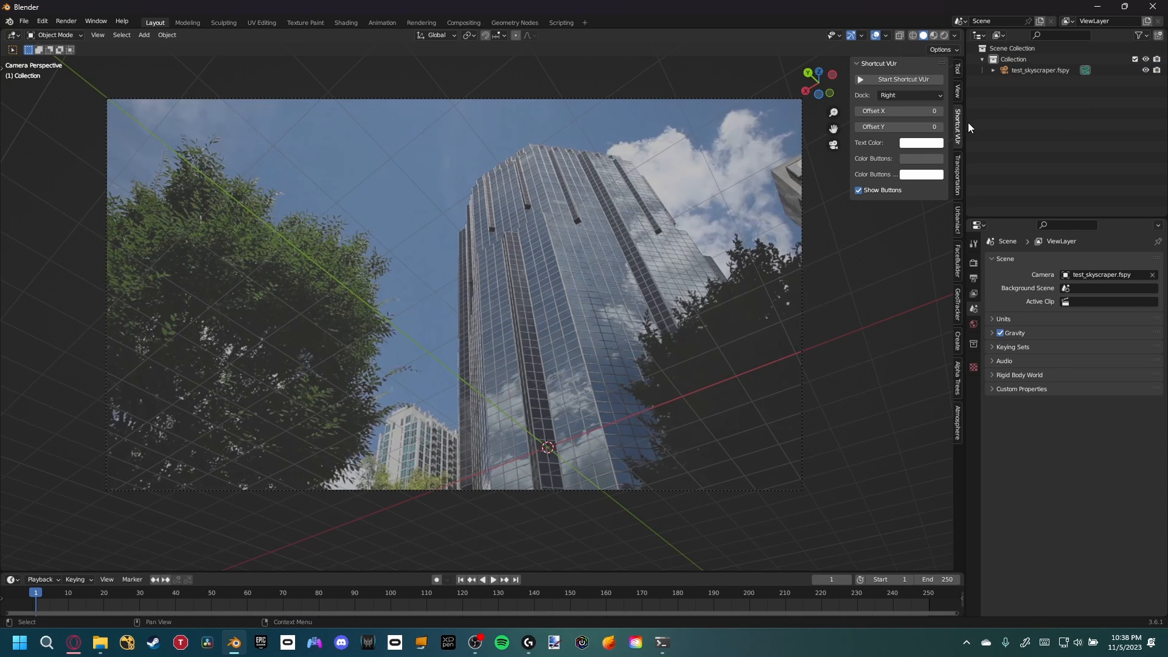
{"action": "left_click", "coordinate": [903, 74]}
{"action": "key", "text": "n"}
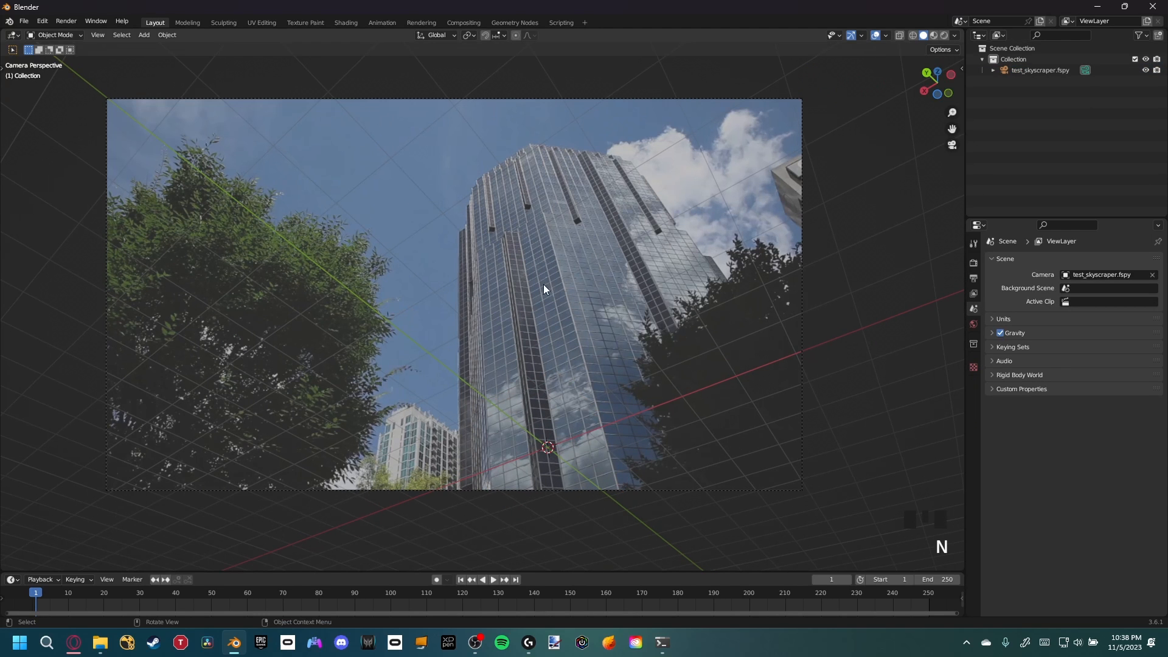
Add a plane at the origin and rotate it 90° about the X axis
{"action": "scroll", "coordinate": [543, 288], "scroll_direction": "up", "scroll_amount": 2}
{"action": "middle_click_drag", "start_coordinate": [527, 326], "coordinate": [496, 287], "text": "shift"}
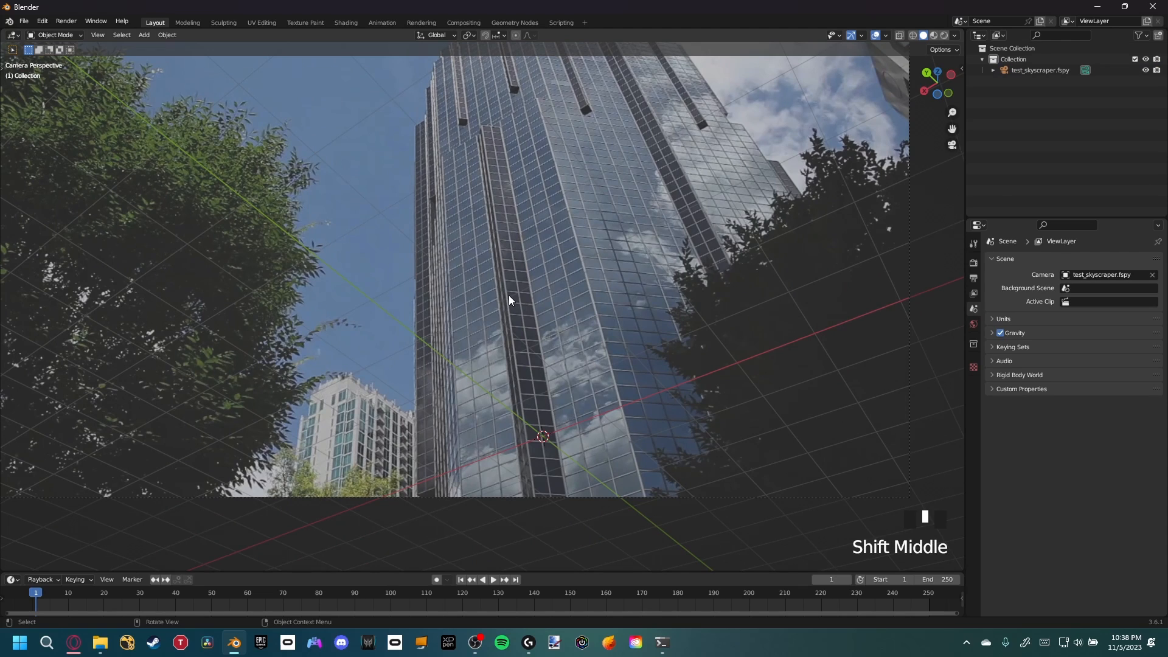
{"action": "key", "text": "shift+a"}
{"action": "mouse_move", "coordinate": [508, 296]}
{"action": "left_click", "coordinate": [550, 296]}
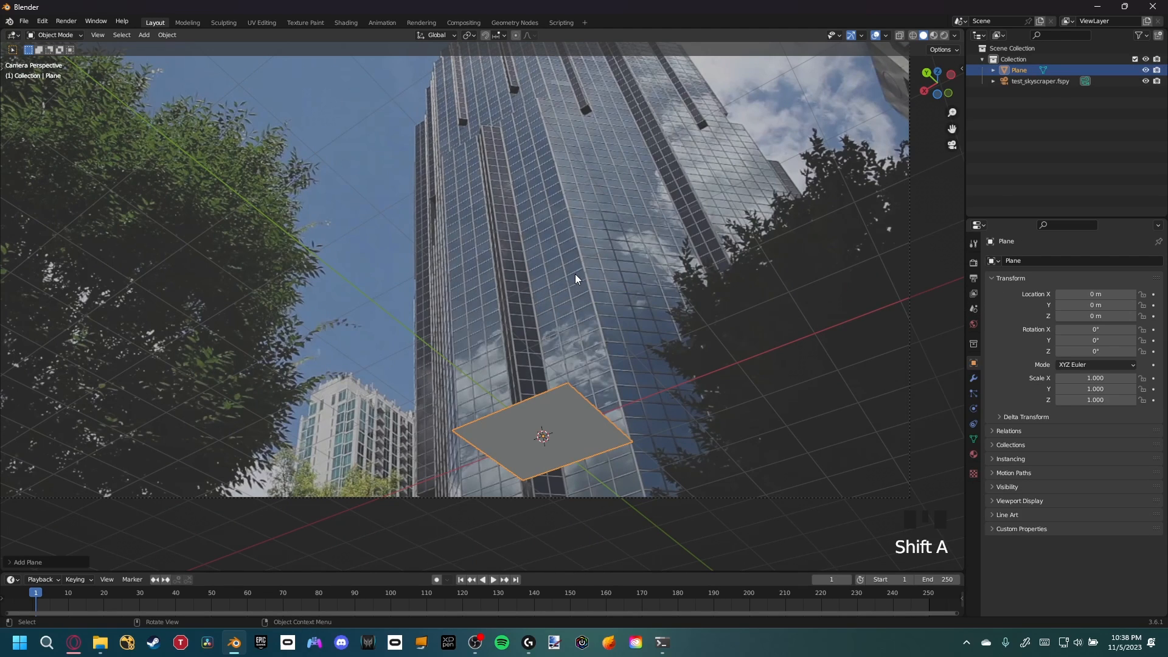
{"action": "type", "text": "rx90"}
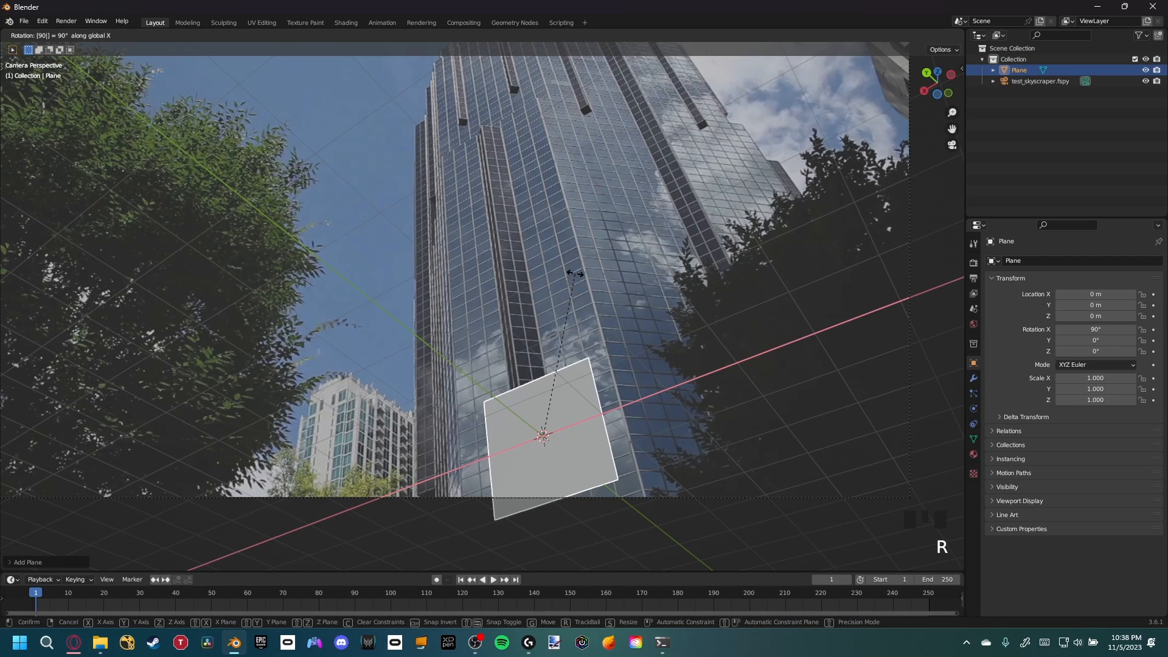
{"action": "key", "text": "Return"}
In Edit Mode, select the plane's top edge and move it up along Z about 12.8 m
{"action": "middle_click_drag", "start_coordinate": [575, 273], "coordinate": [495, 268], "text": "shift"}
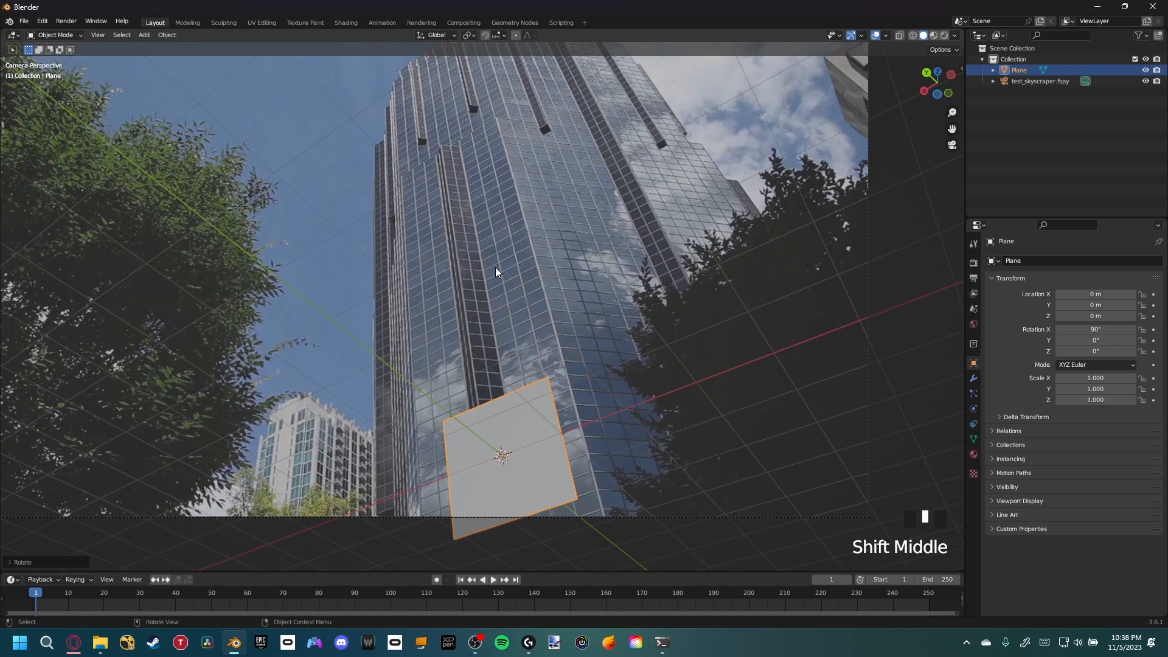
{"action": "key", "text": "Tab"}
{"action": "middle_click_drag", "start_coordinate": [506, 392], "coordinate": [495, 367], "text": "shift"}
{"action": "key", "text": "2"}
{"action": "left_click", "coordinate": [463, 376]}
{"action": "scroll", "coordinate": [487, 382], "scroll_direction": "down", "scroll_amount": 2}
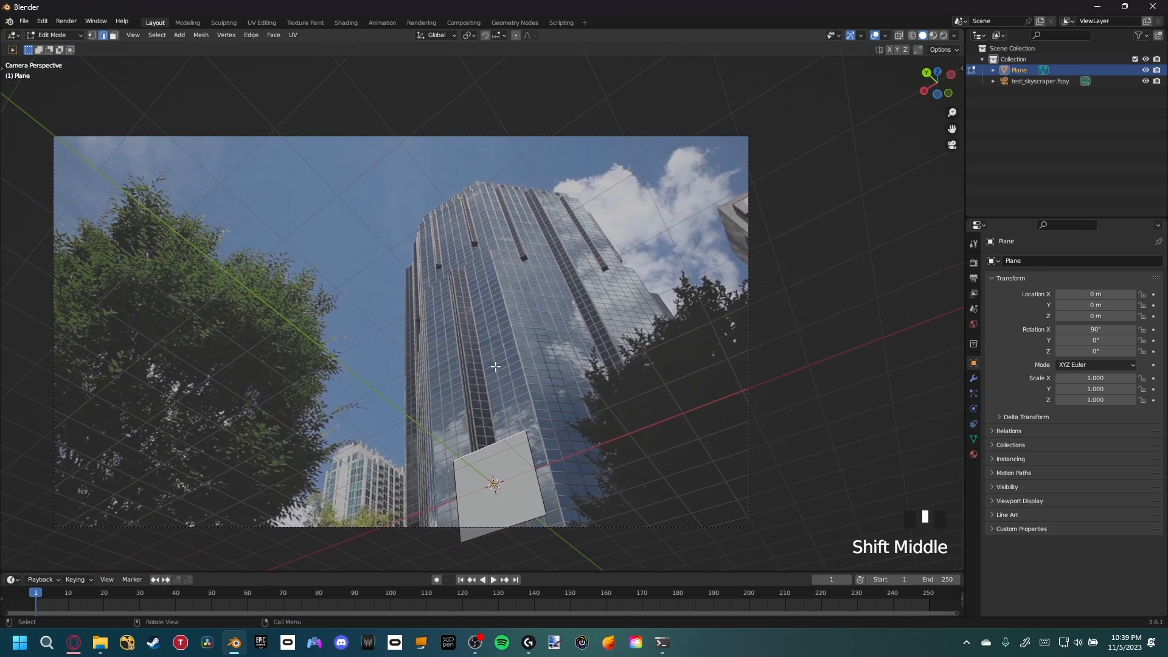
{"action": "key", "text": "g"}
{"action": "key", "text": "z"}
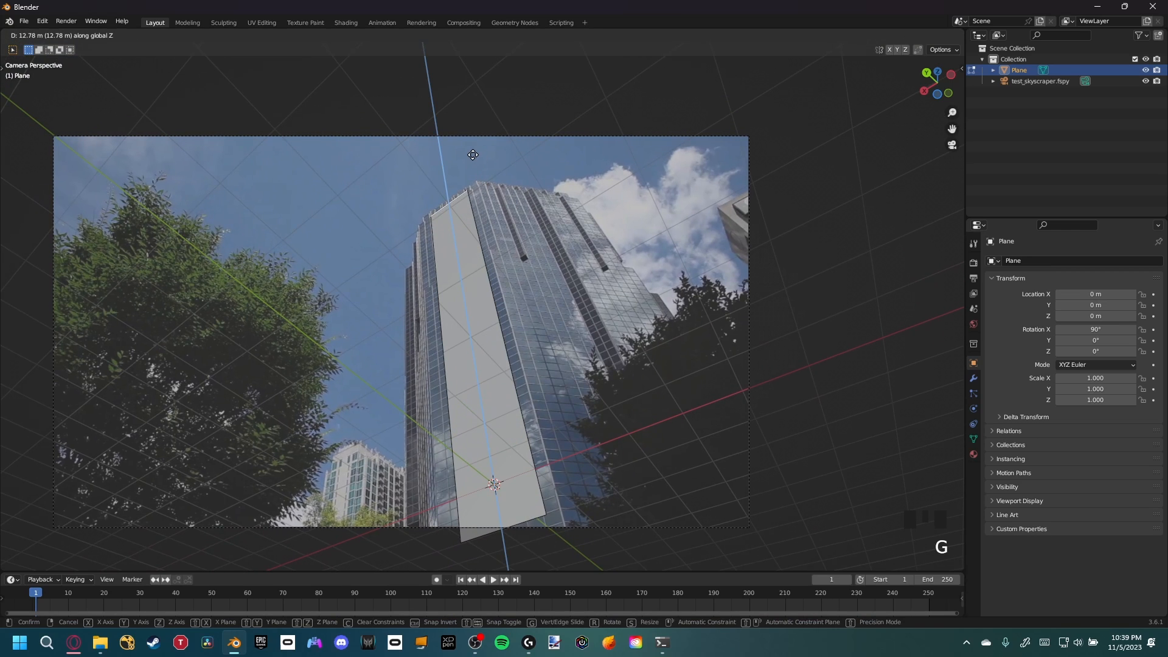
{"action": "left_click", "coordinate": [472, 153]}
Move the plane's side edges along X to line up with the building's vertical corners
{"action": "scroll", "coordinate": [565, 426], "scroll_direction": "up", "scroll_amount": 2}
{"action": "middle_click_drag", "start_coordinate": [614, 475], "coordinate": [562, 420], "text": "shift"}
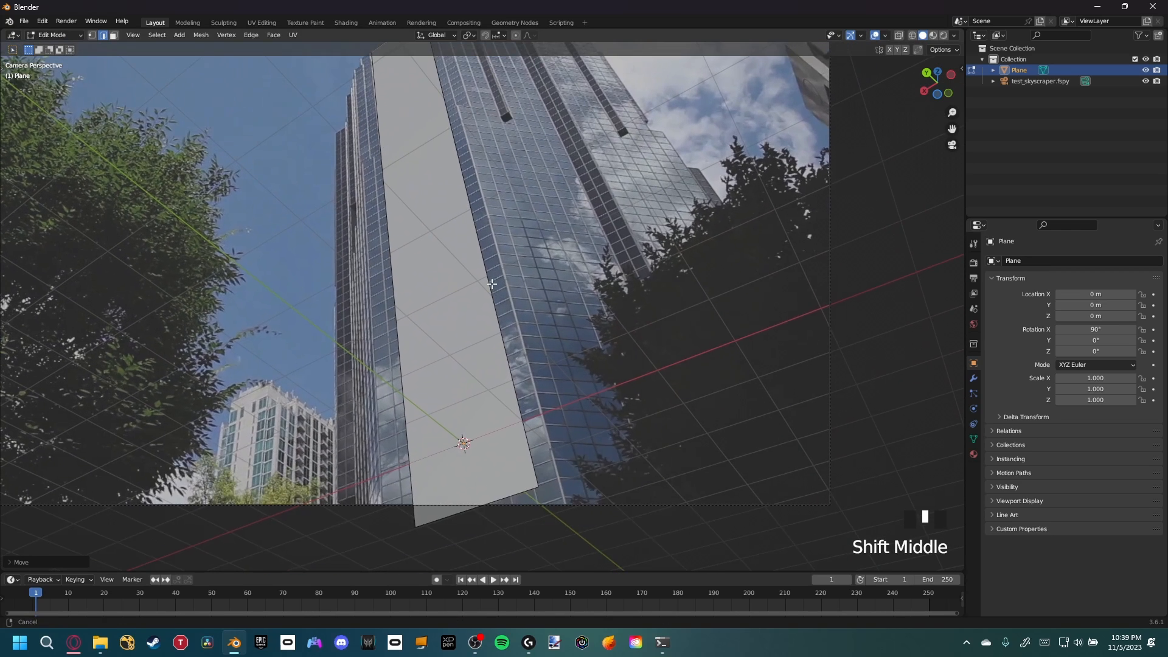
{"action": "left_click", "coordinate": [476, 201]}
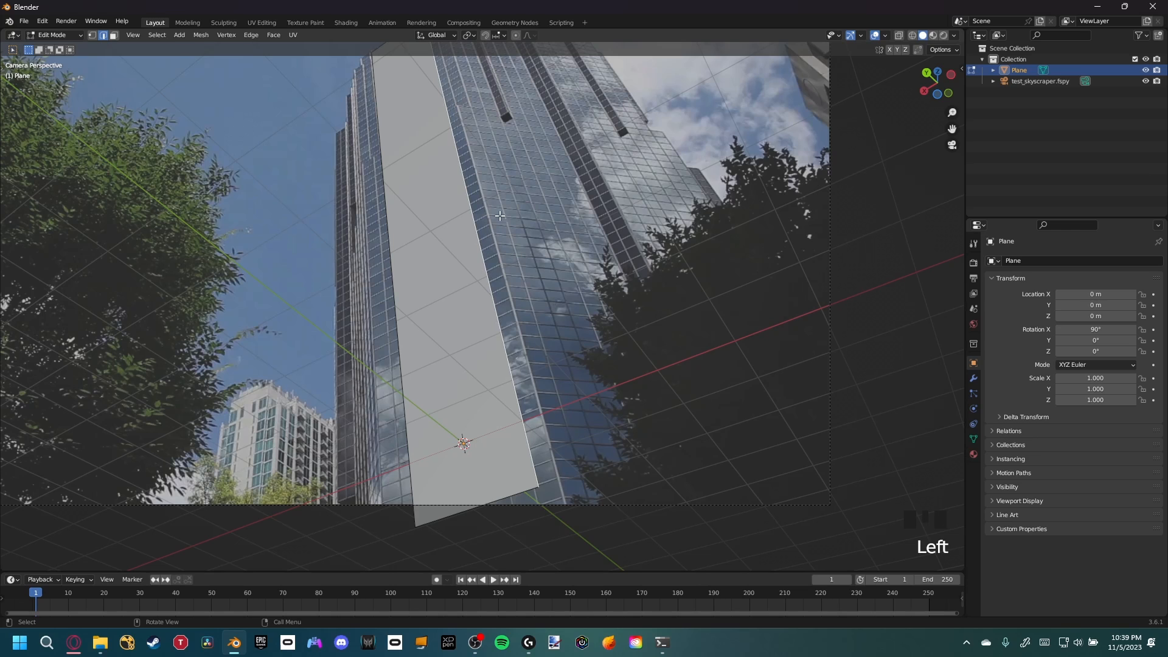
{"action": "key", "text": "g"}
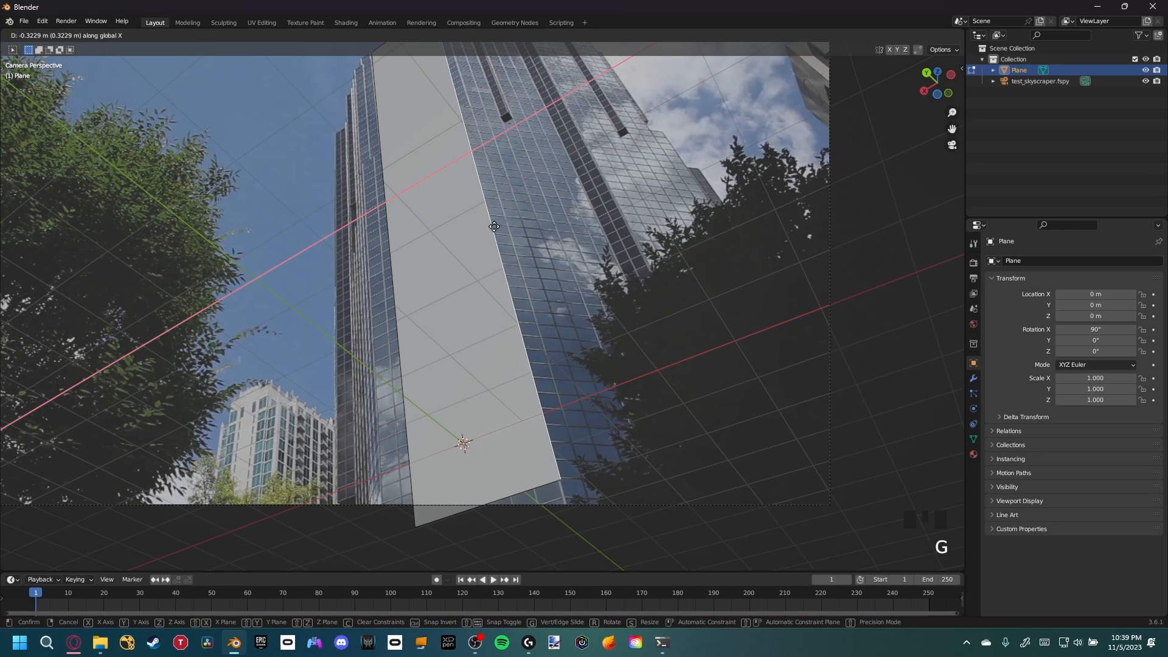
{"action": "left_click", "coordinate": [472, 257]}
{"action": "middle_click_drag", "start_coordinate": [472, 257], "coordinate": [517, 230], "text": "shift"}
{"action": "left_click", "coordinate": [477, 196]}
{"action": "key", "text": "g"}
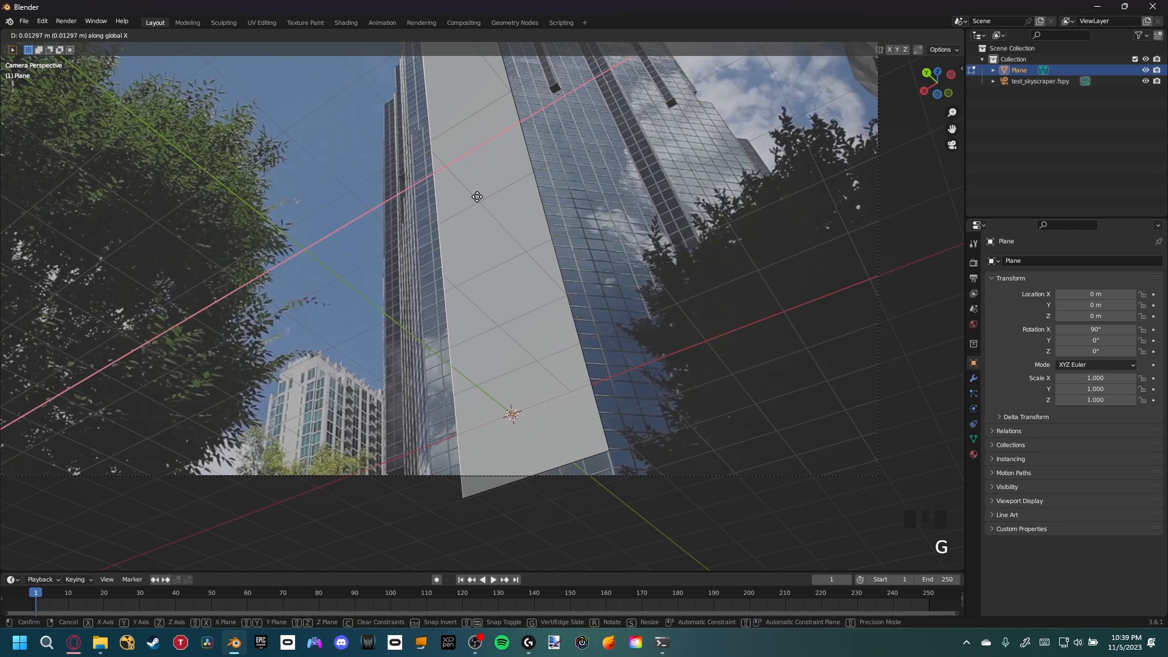
{"action": "left_click", "coordinate": [453, 201]}
Select the plane's bottom edge and move it down along Z toward the building's base
{"action": "middle_click_drag", "start_coordinate": [550, 464], "coordinate": [509, 369], "text": "shift"}
{"action": "left_click", "coordinate": [528, 367]}
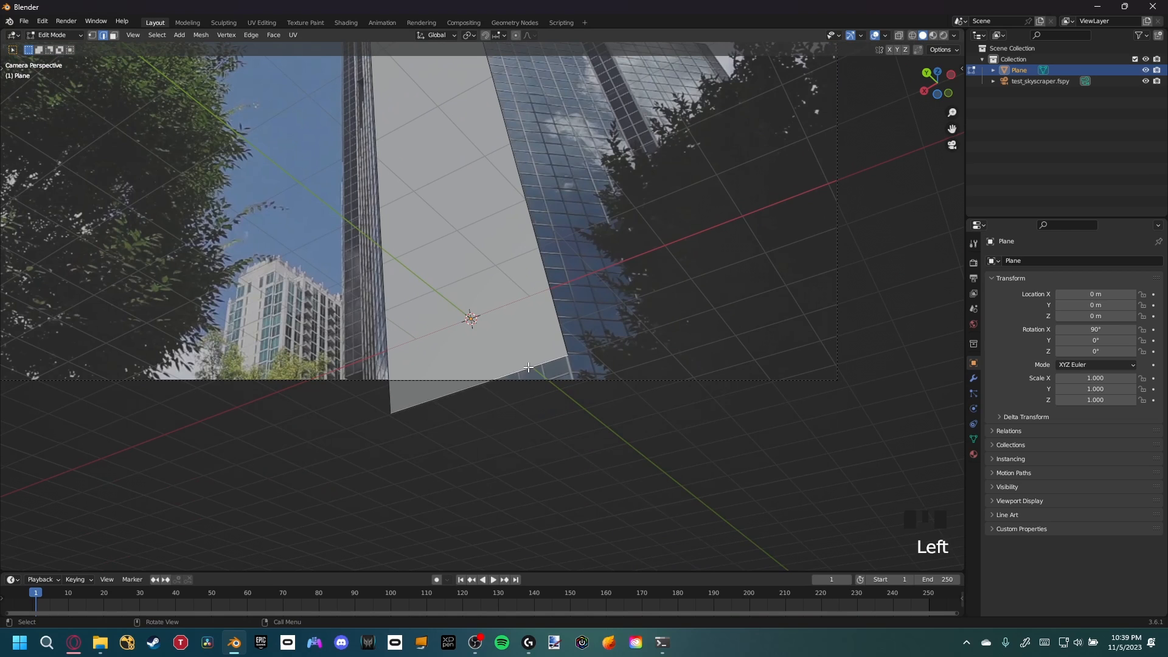
{"action": "key", "text": "g"}
{"action": "key", "text": "z"}
{"action": "left_click", "coordinate": [502, 268]}
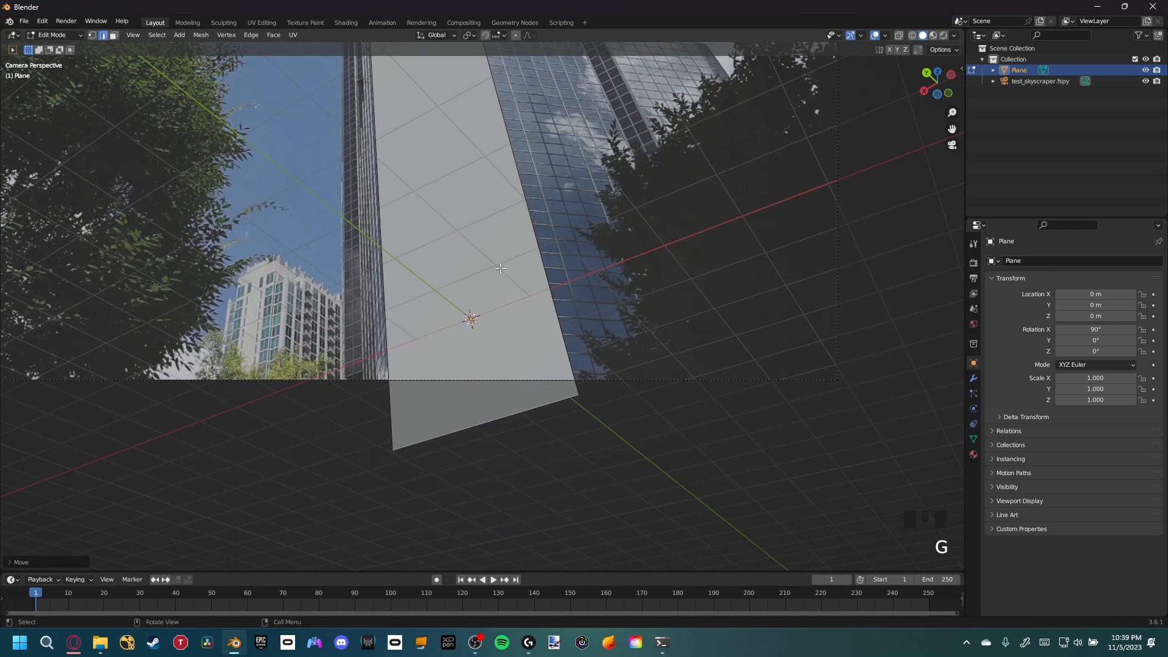
Try moving the selected edge along the Y axis to tilt the plane, and undo the move
{"action": "middle_click_drag", "start_coordinate": [505, 219], "coordinate": [532, 344], "text": "shift"}
{"action": "middle_click_drag", "start_coordinate": [533, 328], "coordinate": [533, 323]}
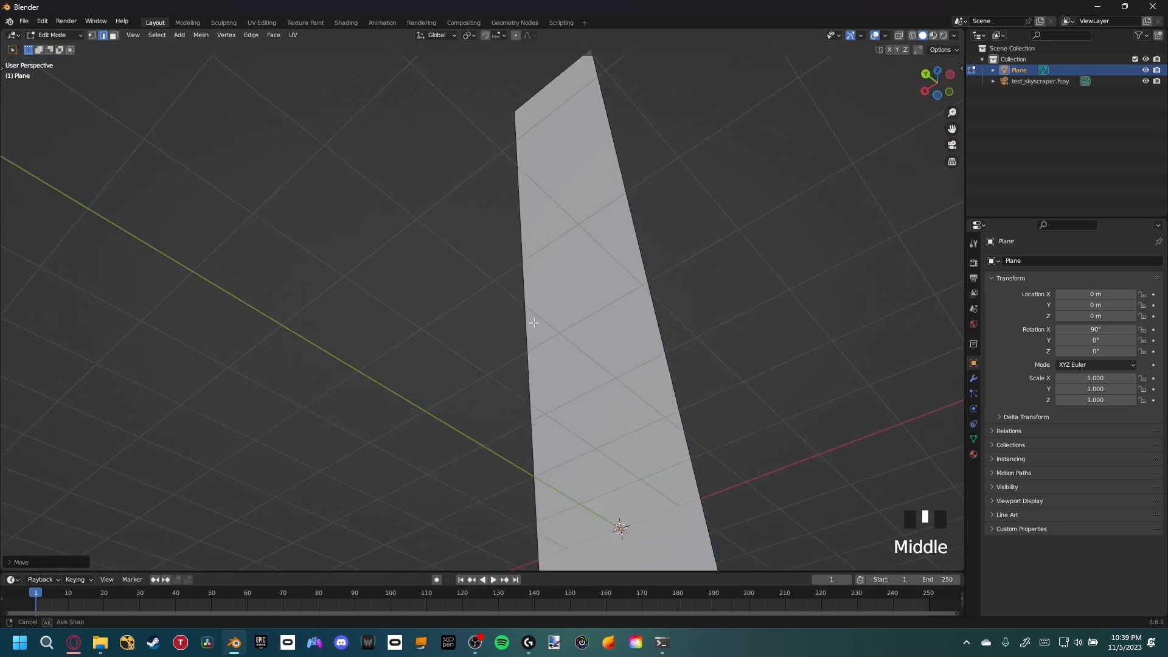
{"action": "scroll", "coordinate": [494, 369], "scroll_direction": "down", "scroll_amount": 2}
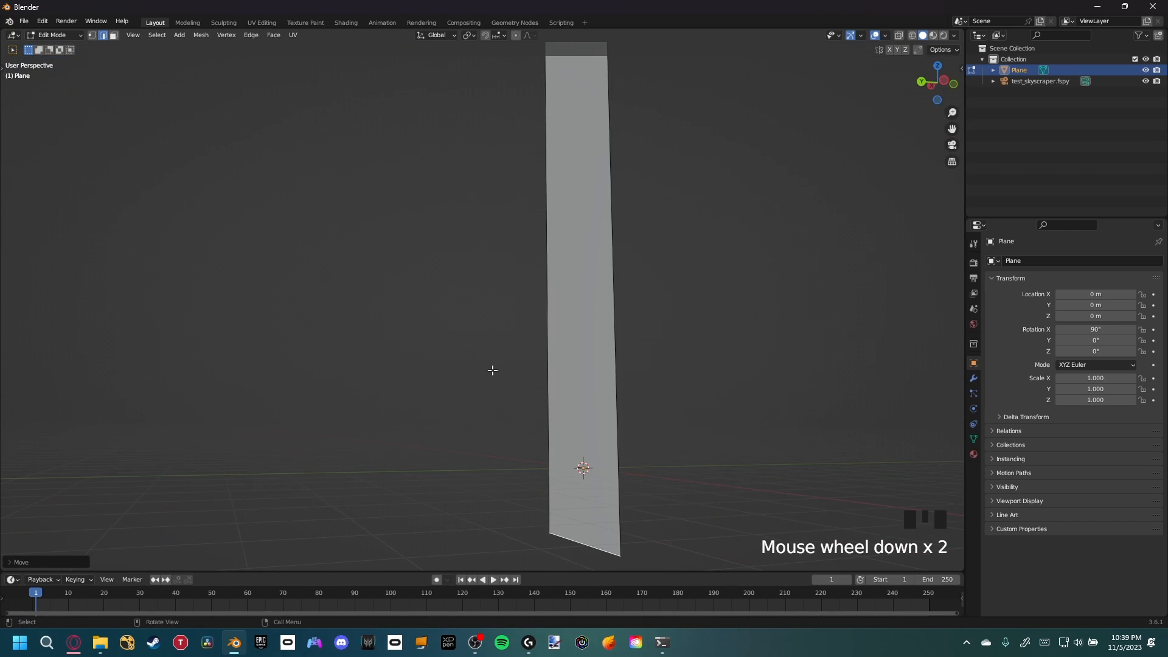
{"action": "key", "text": "KP_1"}
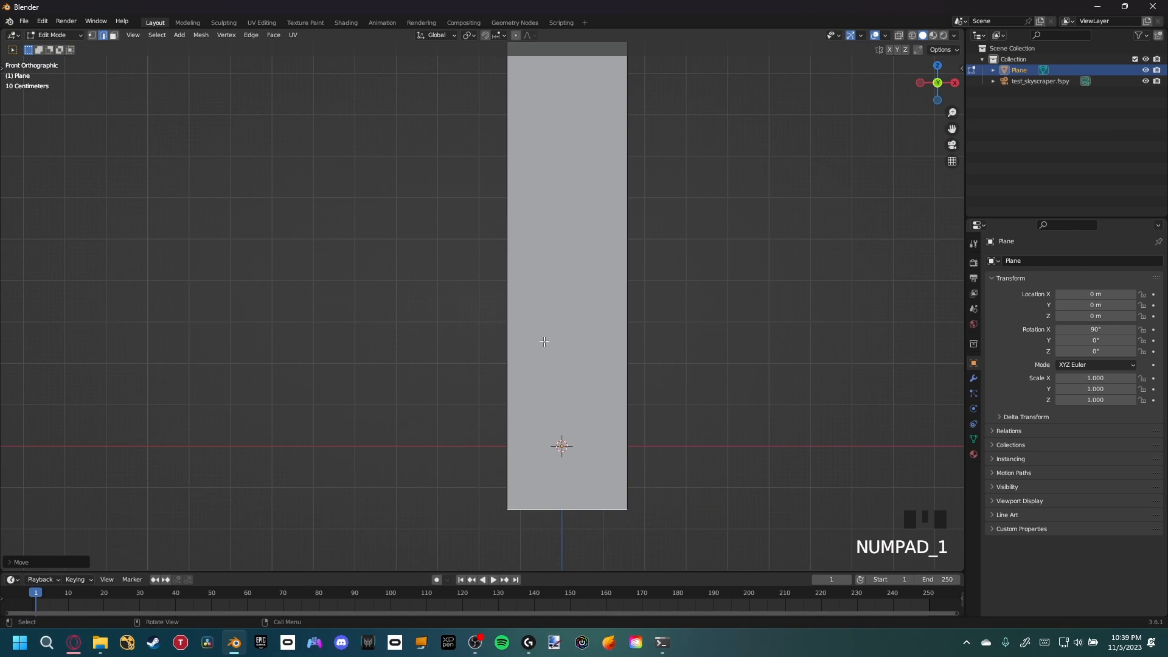
{"action": "key", "text": "KP_3"}
{"action": "middle_click_drag", "start_coordinate": [589, 299], "coordinate": [557, 294], "text": "shift"}
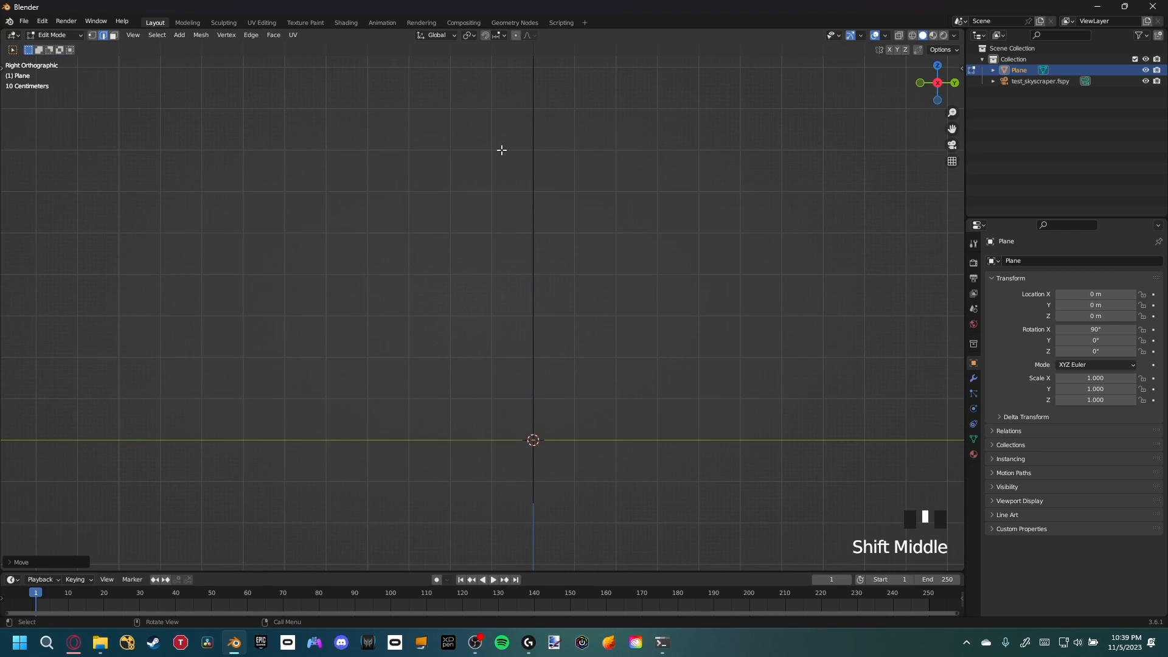
{"action": "middle_click_drag", "start_coordinate": [517, 172], "coordinate": [539, 513]}
{"action": "key", "text": "g"}
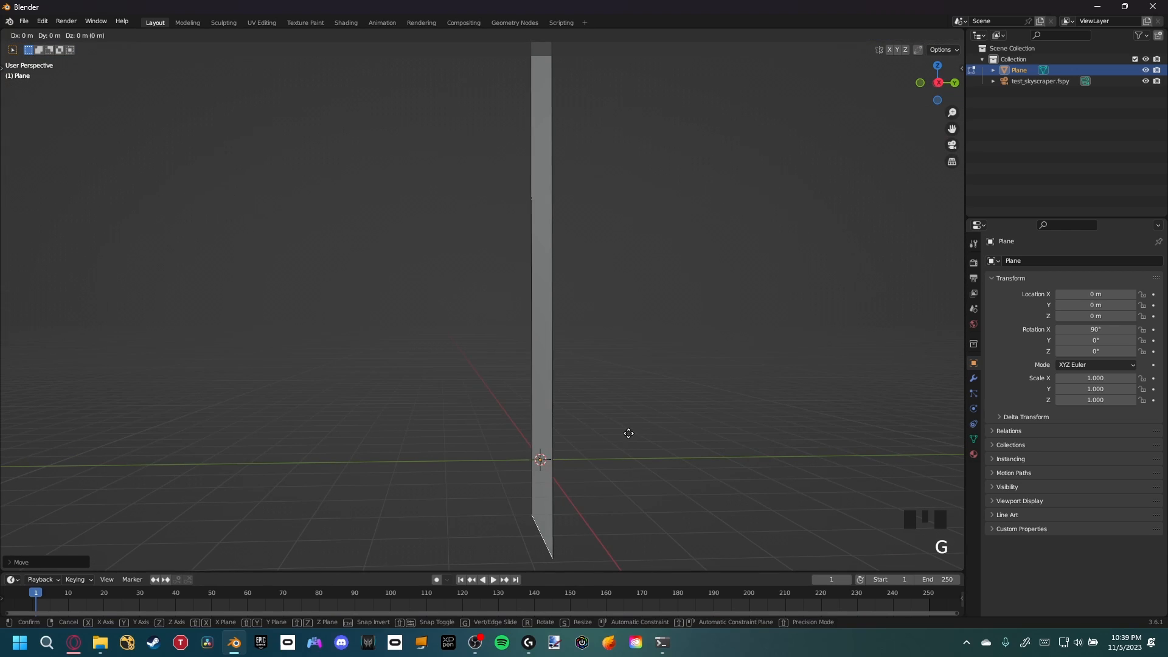
{"action": "key", "text": "g"}
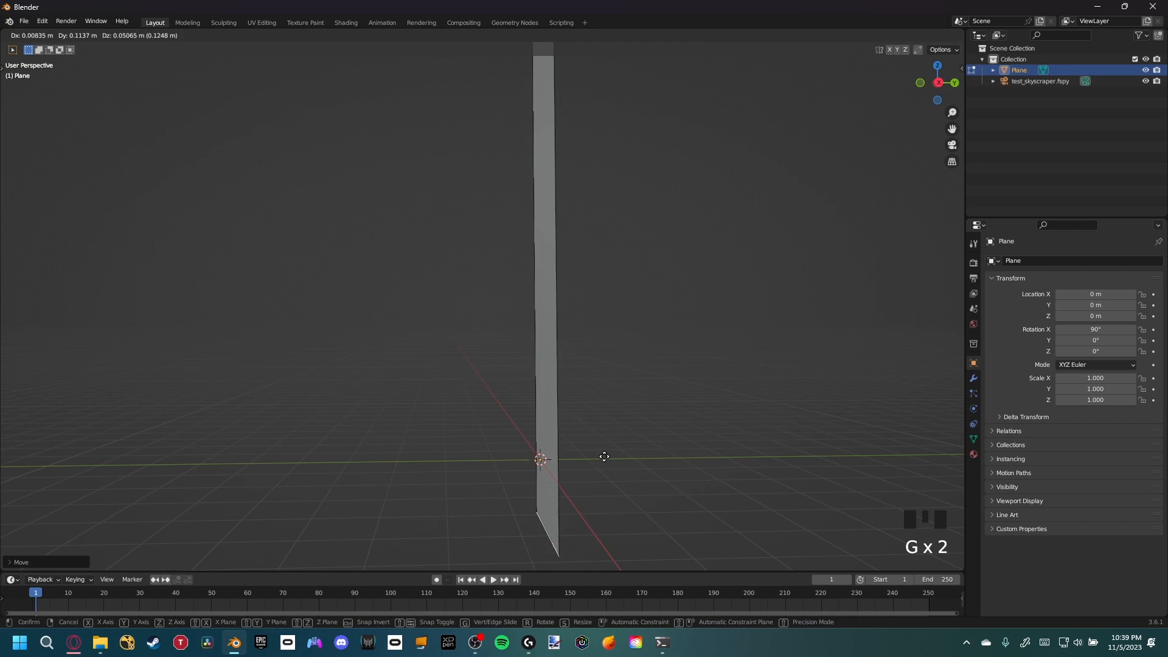
{"action": "key", "text": "y"}
{"action": "left_click", "coordinate": [545, 444]}
{"action": "key", "text": "KP_0"}
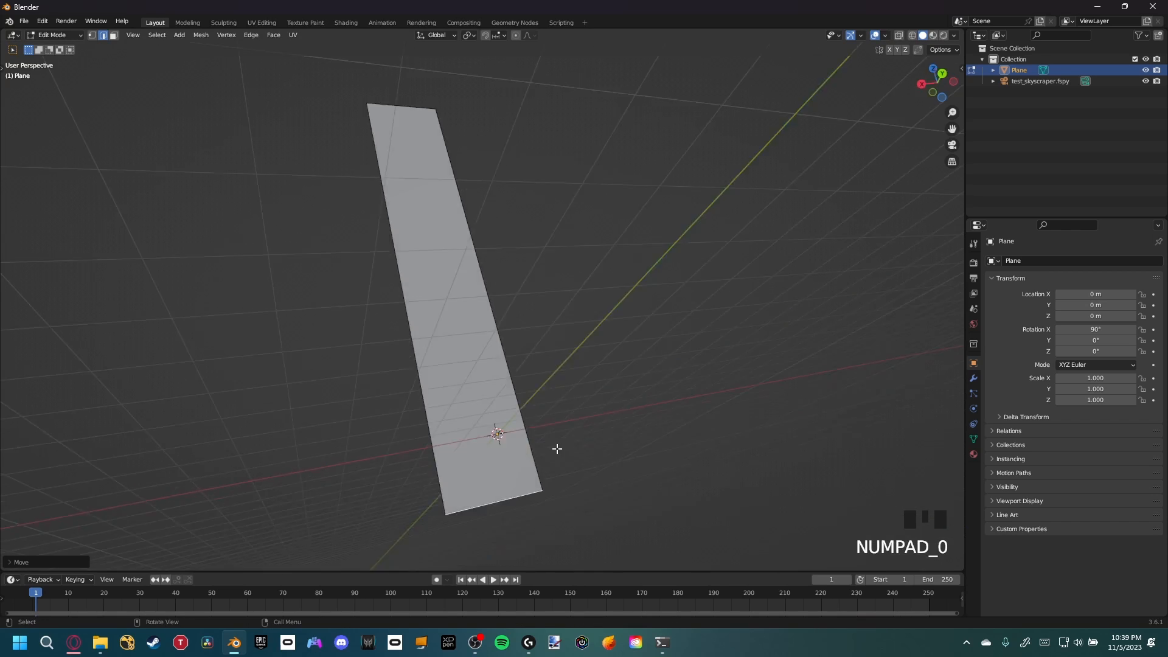
{"action": "key", "text": "KP_3"}
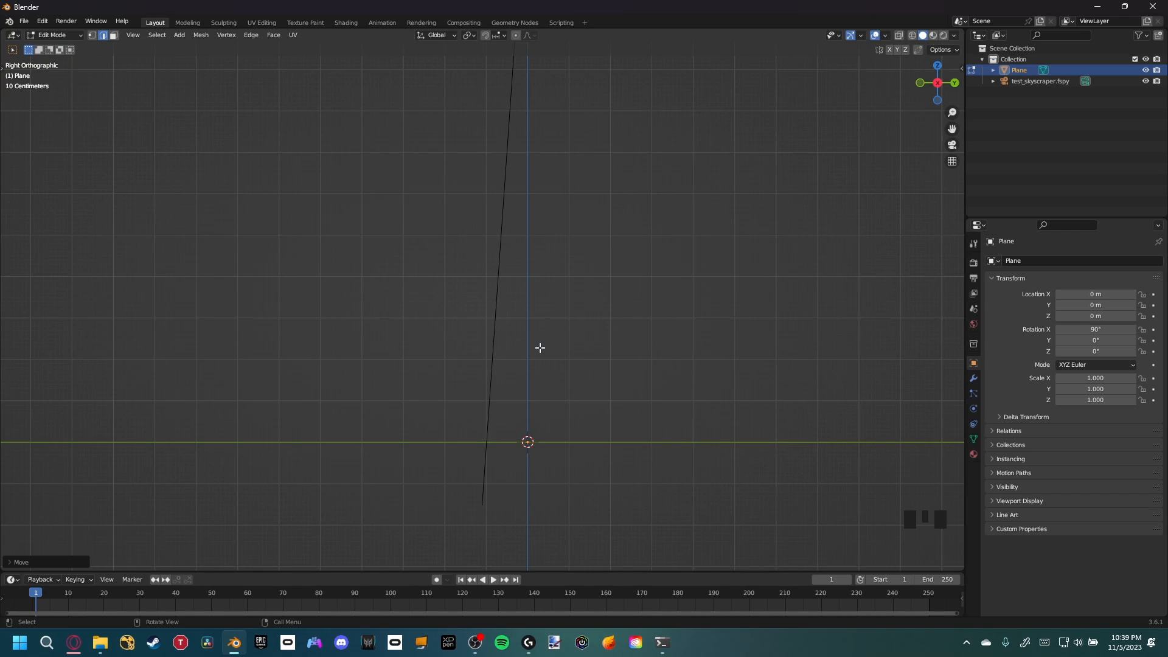
{"action": "key", "text": "ctrl+z"}
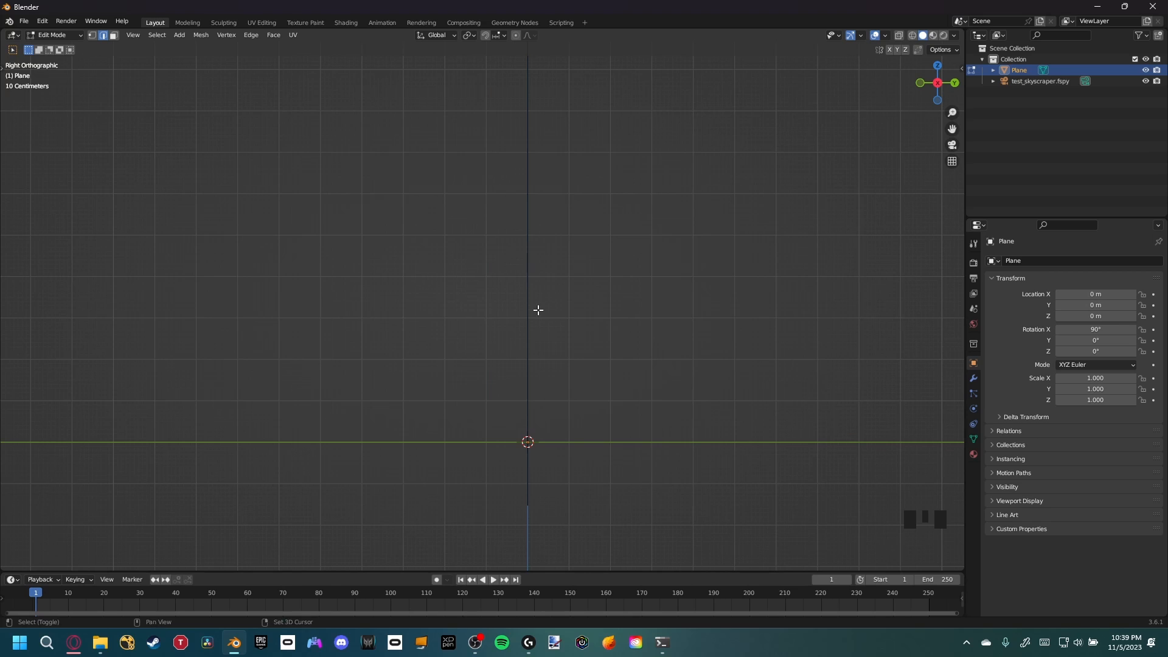
In face select mode, extrude the plane's face and scale the extruded face up about 3.1 times
{"action": "middle_click_drag", "start_coordinate": [537, 310], "coordinate": [508, 365], "text": "shift"}
{"action": "scroll", "coordinate": [571, 396], "scroll_direction": "down", "scroll_amount": 2}
{"action": "key", "text": "KP_0"}
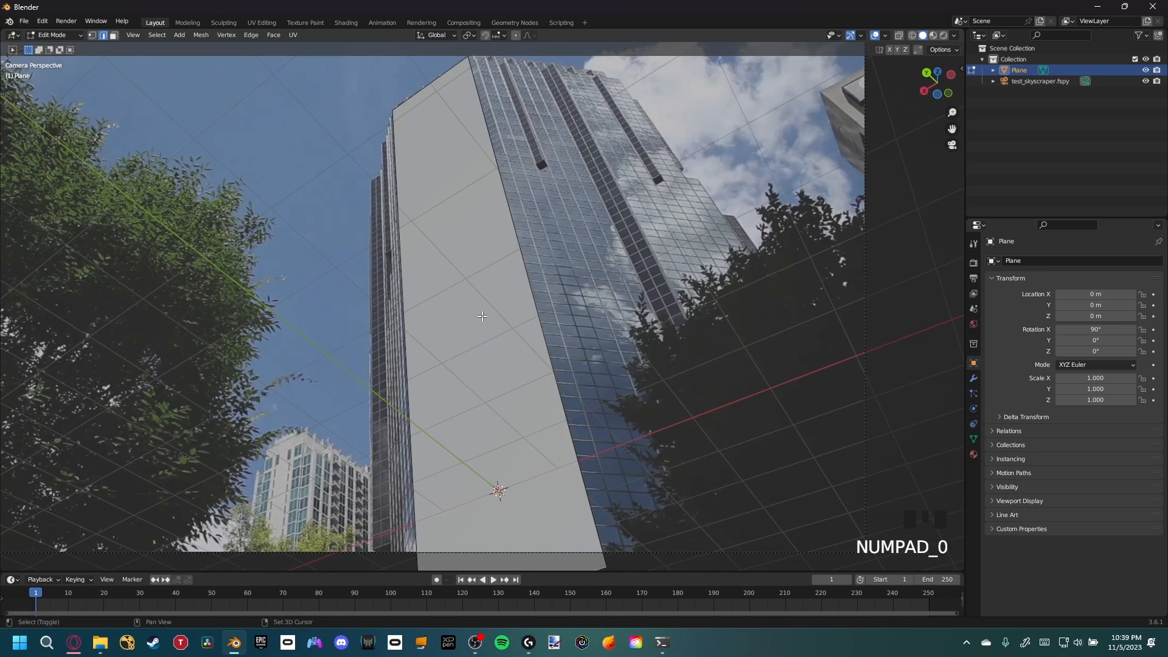
{"action": "middle_click_drag", "start_coordinate": [517, 324], "coordinate": [514, 283], "text": "shift"}
{"action": "scroll", "coordinate": [478, 205], "scroll_direction": "down", "scroll_amount": 1}
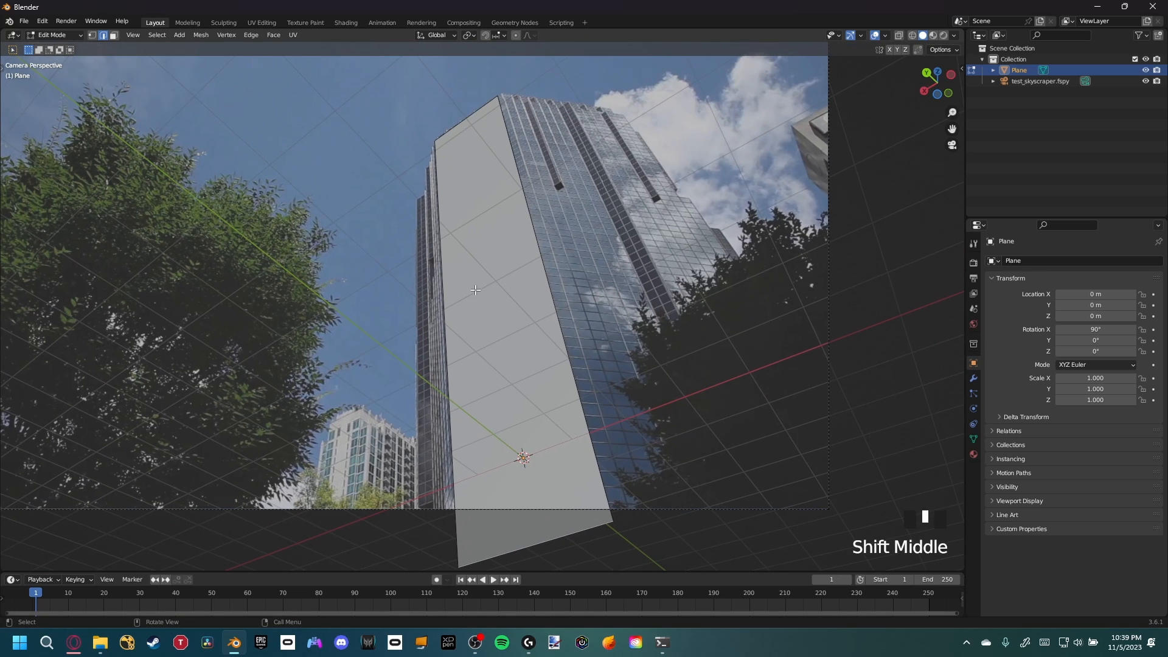
{"action": "key", "text": "3"}
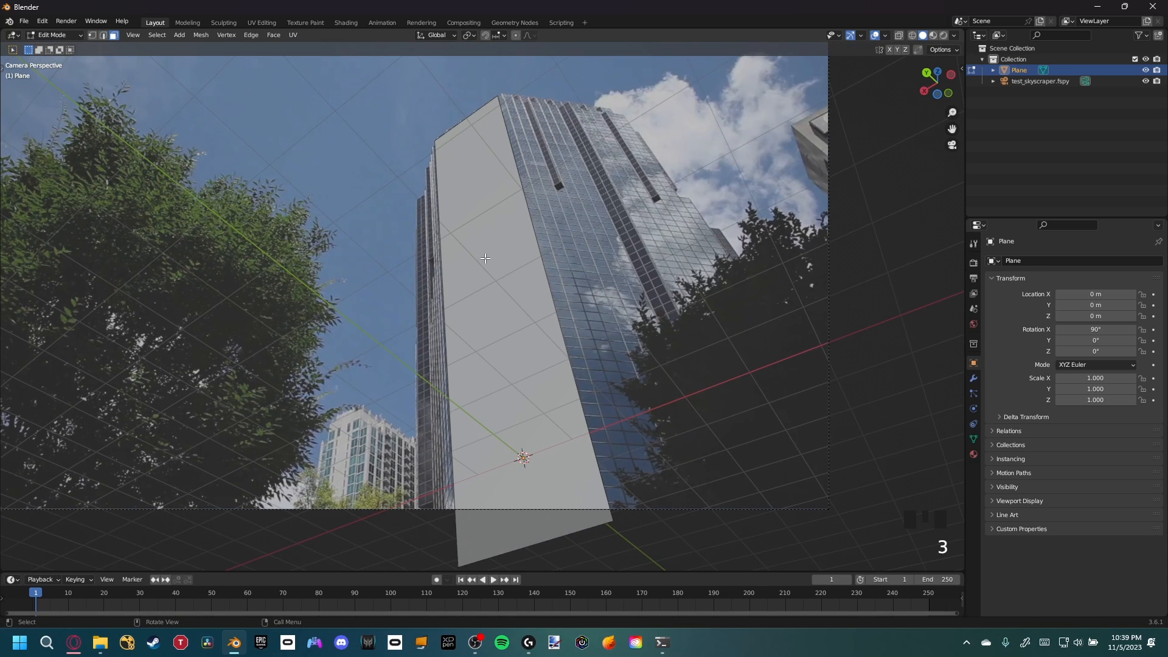
{"action": "left_click", "coordinate": [485, 258]}
{"action": "key", "text": "e"}
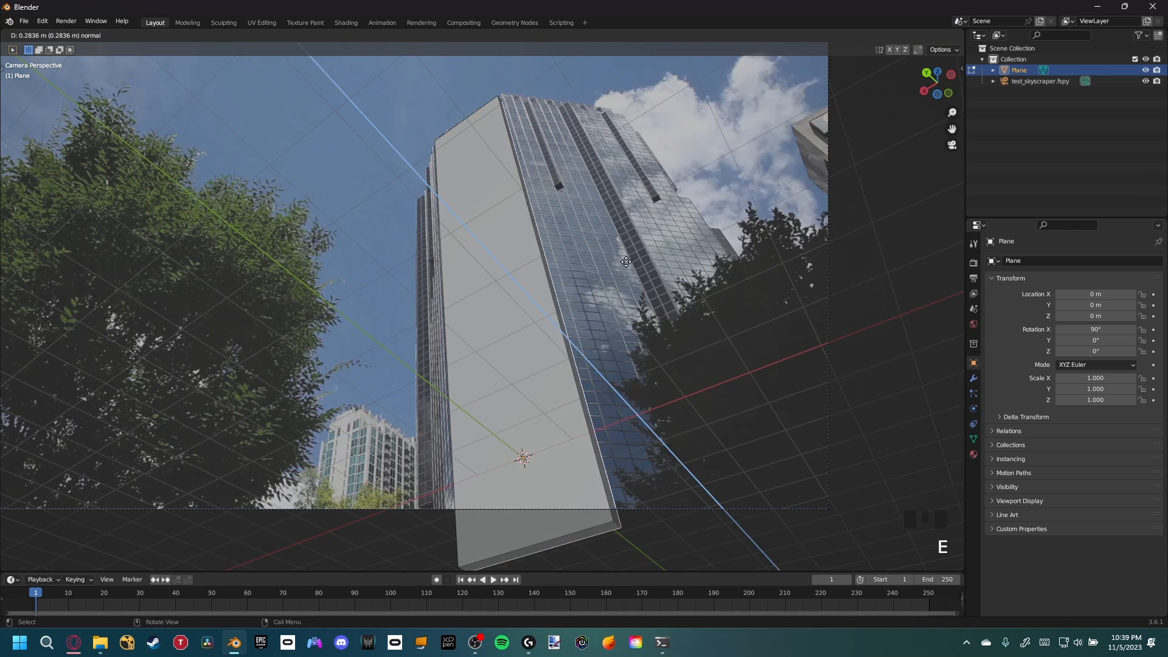
{"action": "key", "text": "s"}
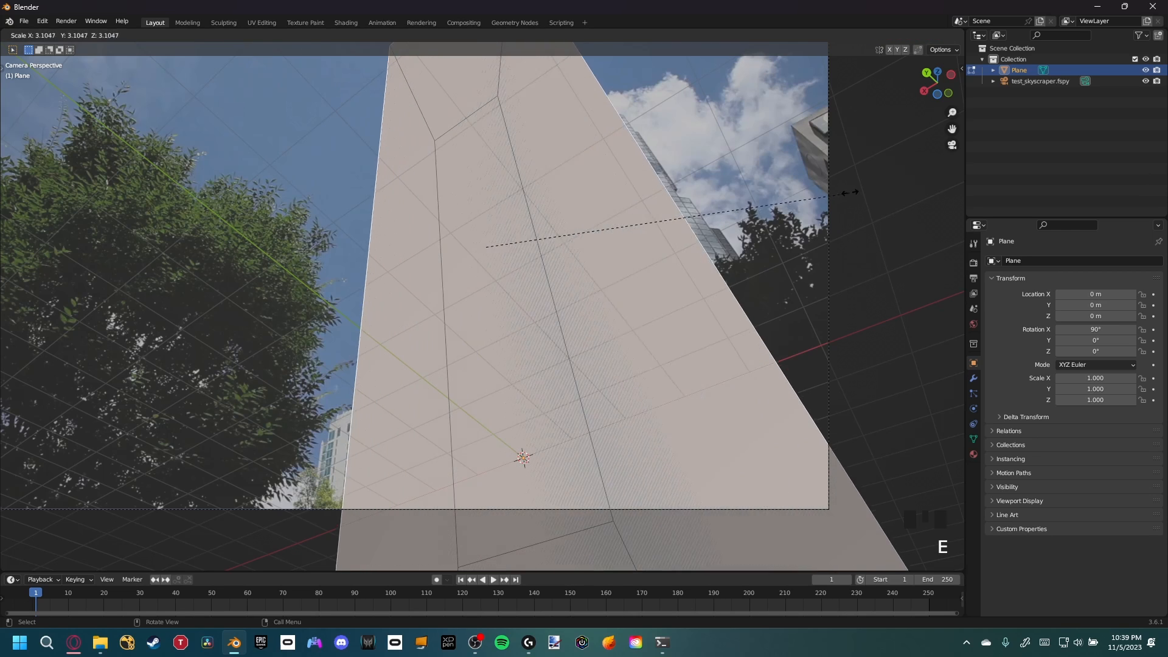
{"action": "left_click", "coordinate": [876, 183]}
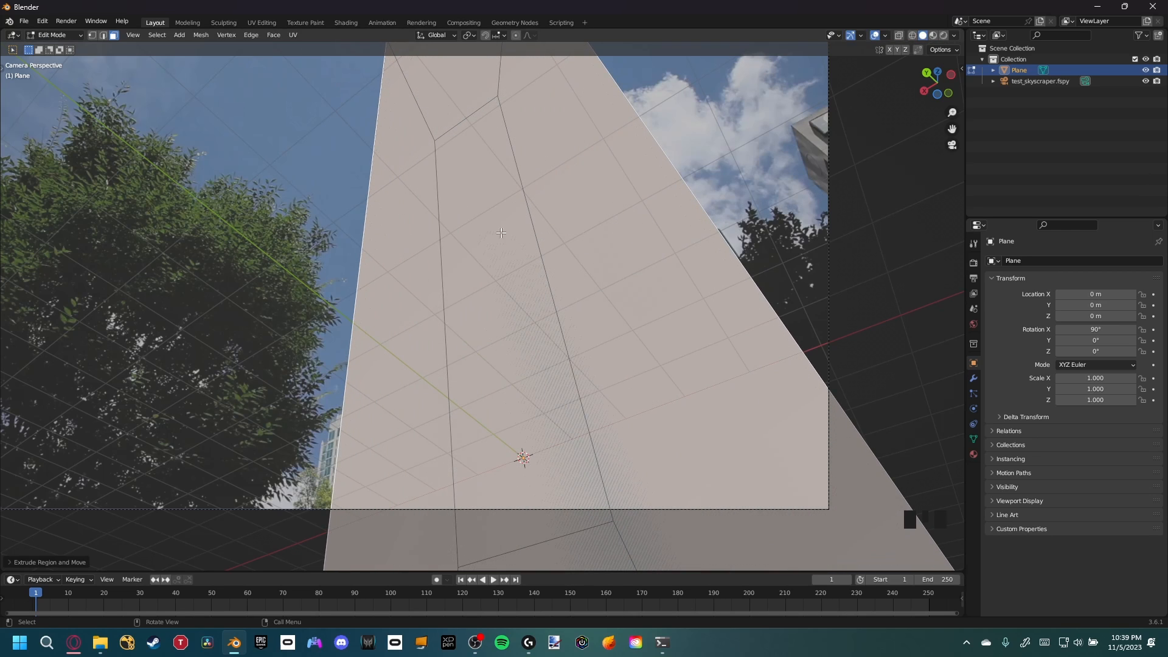
Delete the selected extruded faces
{"action": "key", "text": "x"}
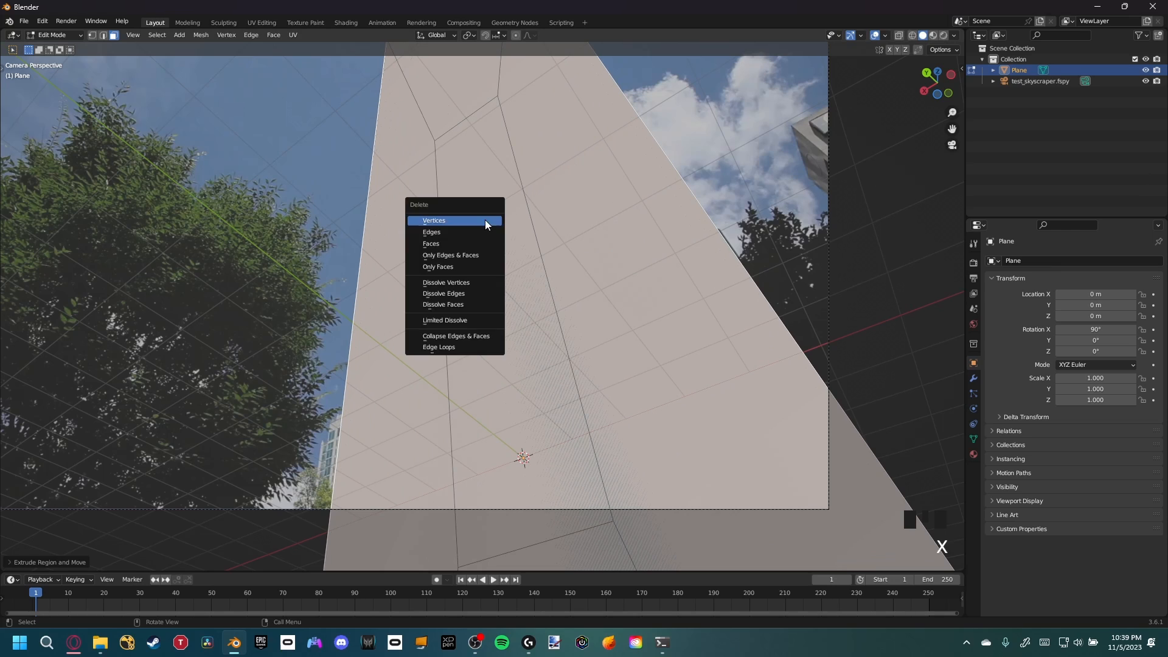
{"action": "left_click", "coordinate": [441, 244]}
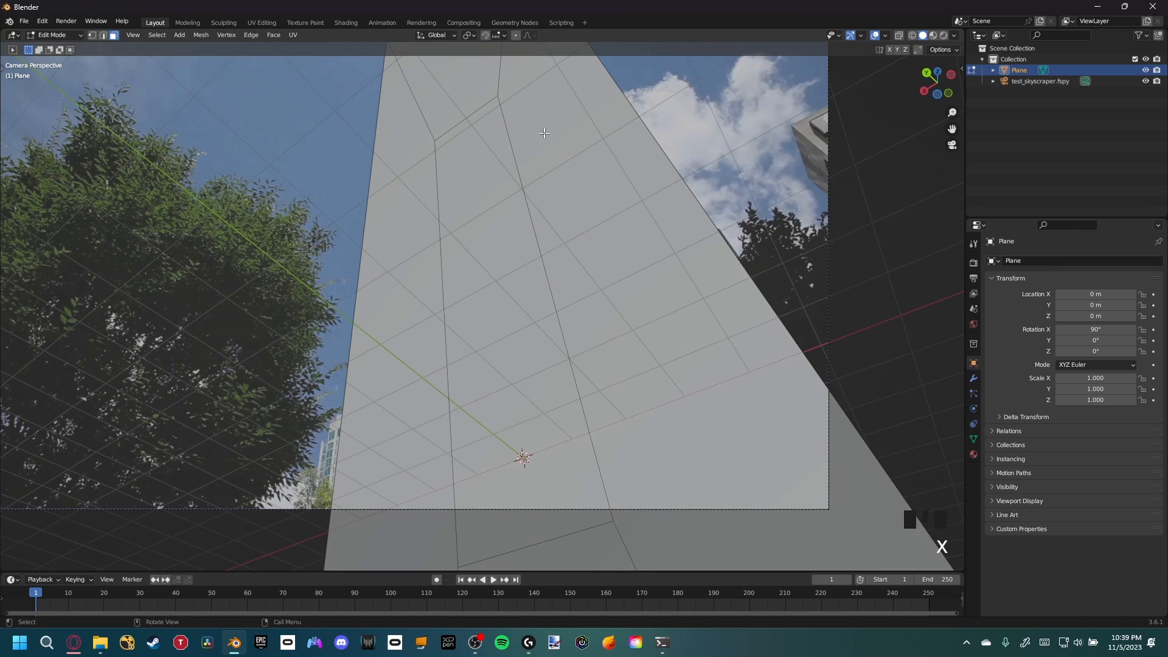
Select the facade's central strip faces and extrude them inward about 1.6 m to form a recess
{"action": "left_click", "coordinate": [403, 204]}
{"action": "left_click", "coordinate": [458, 101]}
{"action": "left_click", "coordinate": [620, 292]}
{"action": "left_click", "coordinate": [417, 420]}
{"action": "left_click", "coordinate": [612, 541]}
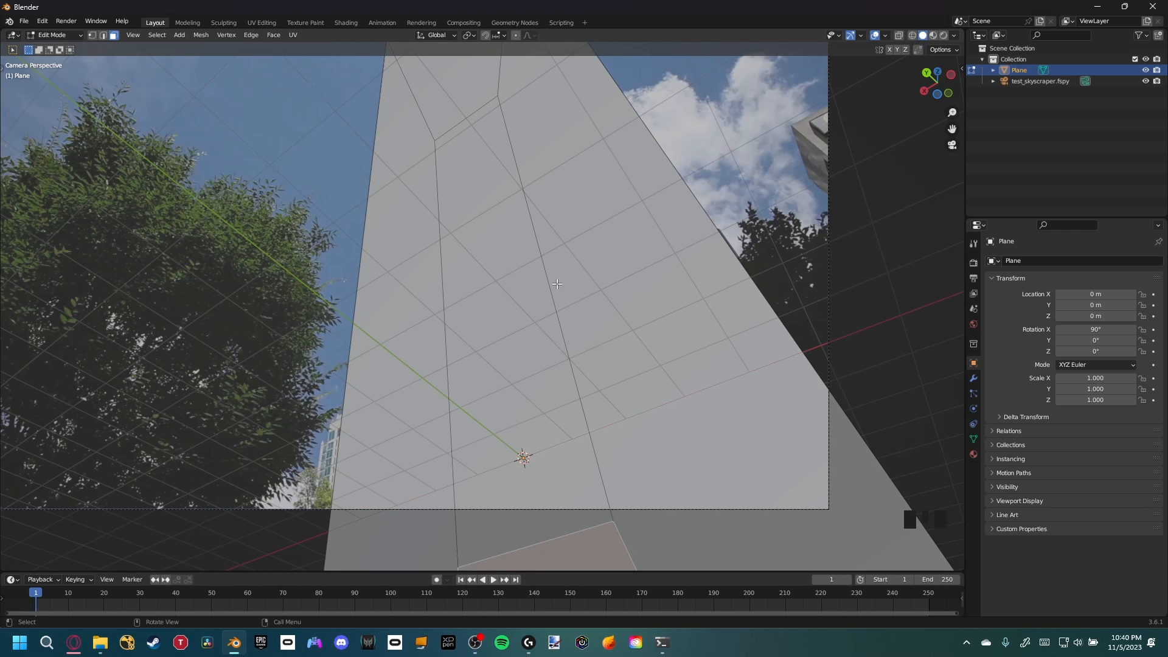
{"action": "left_click", "coordinate": [481, 274]}
{"action": "middle_click_drag", "start_coordinate": [554, 303], "coordinate": [515, 268], "text": "shift"}
{"action": "key", "text": "e"}
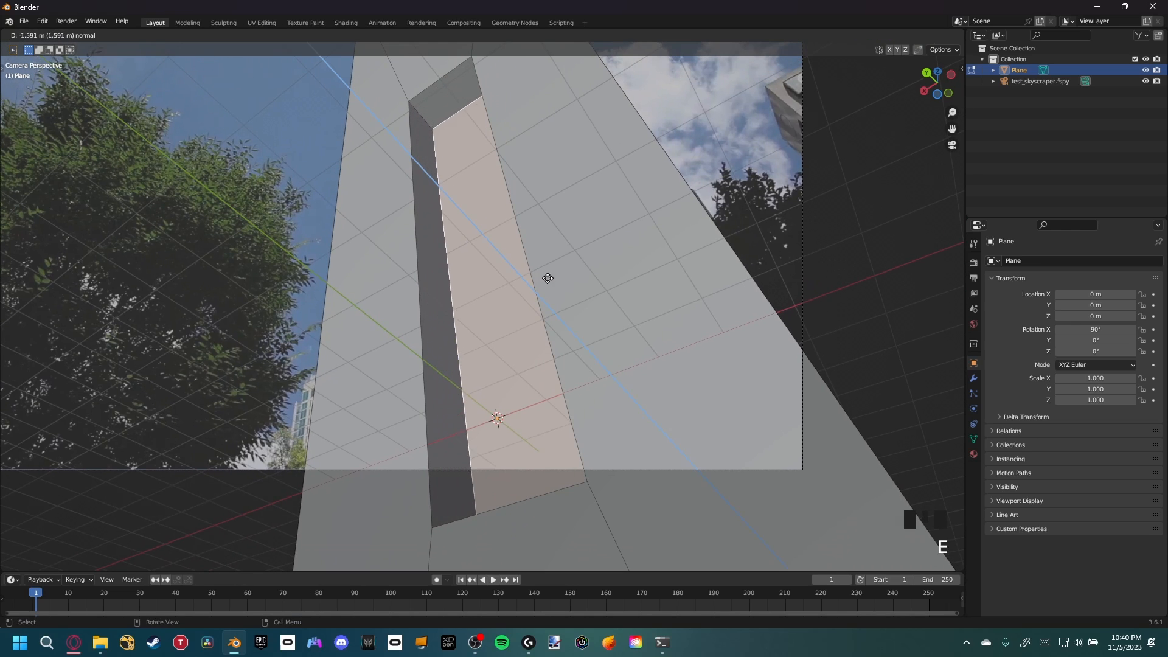
{"action": "left_click", "coordinate": [601, 310]}
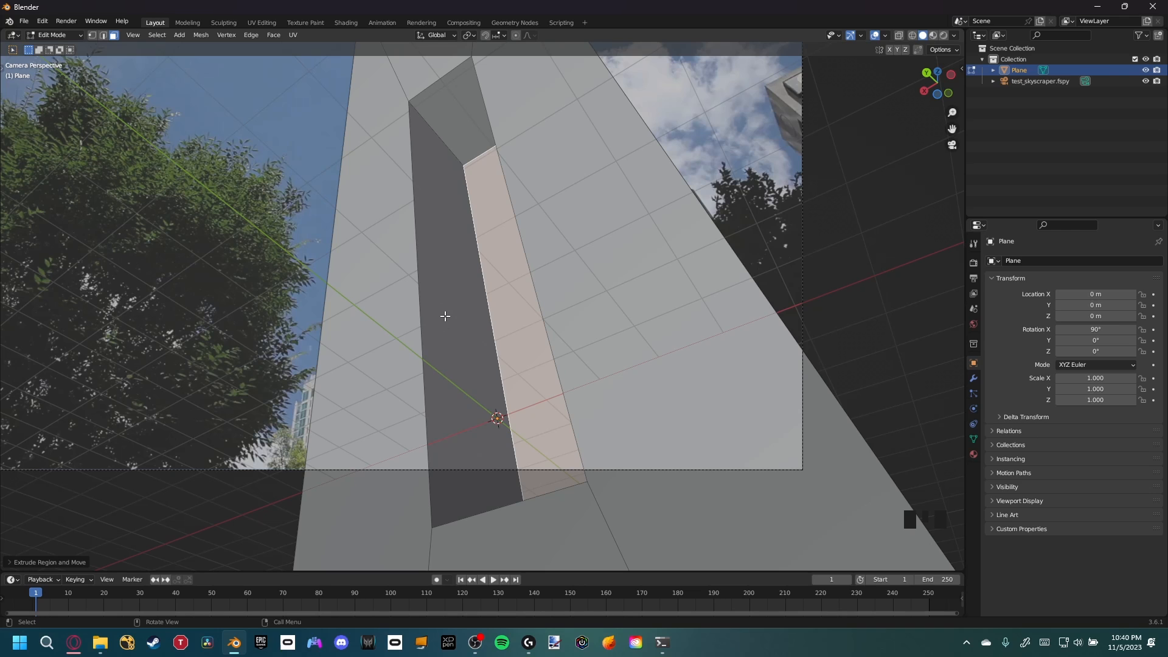
Return to Object Mode and save the file as skyscraper_tut.blend
{"action": "key", "text": "Tab"}
{"action": "key", "text": "ctrl+s"}
Switch the viewport to rendered shading
{"action": "middle_click_drag", "start_coordinate": [443, 316], "coordinate": [531, 351], "text": "shift"}
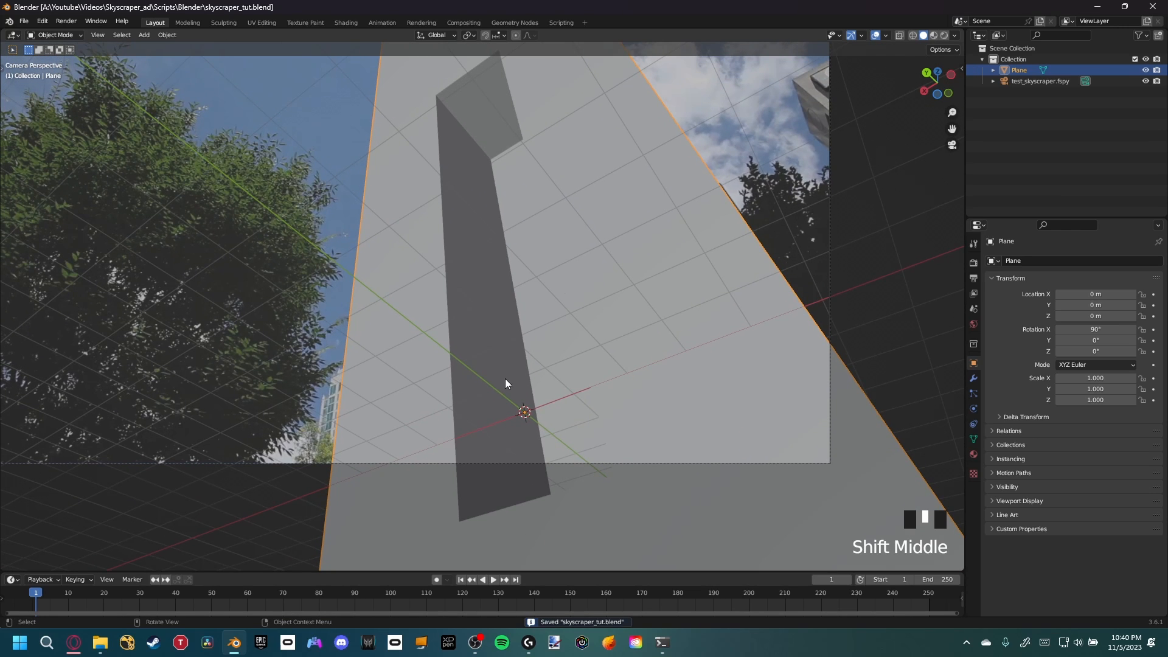
{"action": "key", "text": "z"}
{"action": "left_click", "coordinate": [513, 314]}
{"action": "middle_click_drag", "start_coordinate": [532, 315], "coordinate": [551, 335], "text": "shift"}
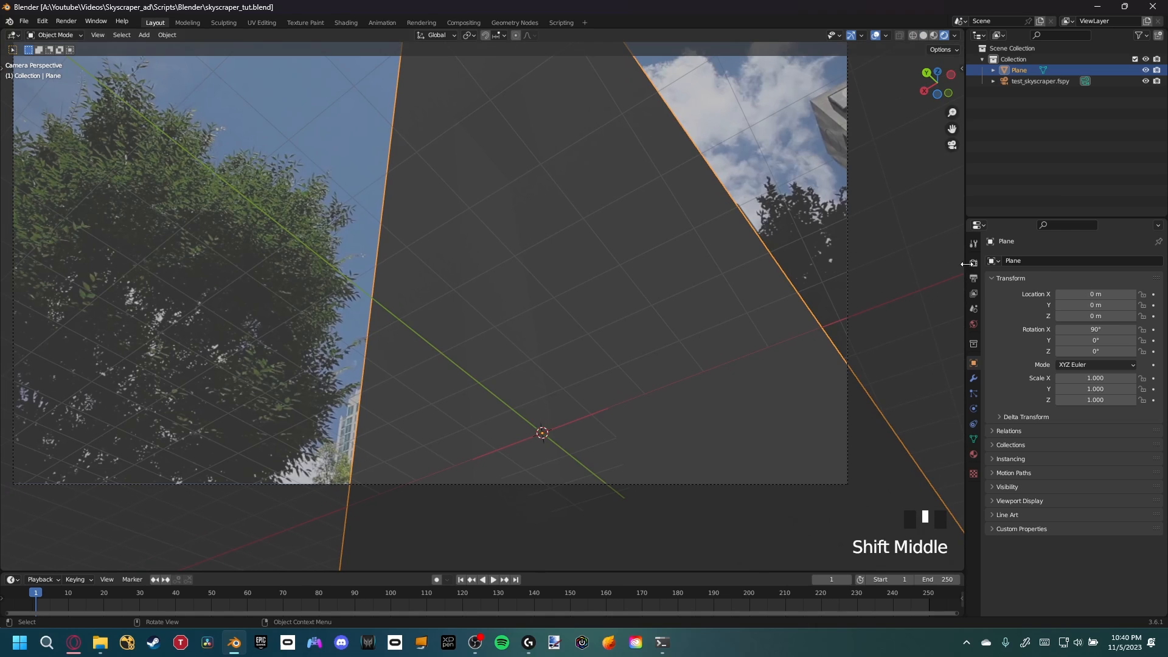
Set the render engine to Cycles and the device to GPU Compute
{"action": "left_click", "coordinate": [973, 264]}
{"action": "left_click", "coordinate": [1074, 262]}
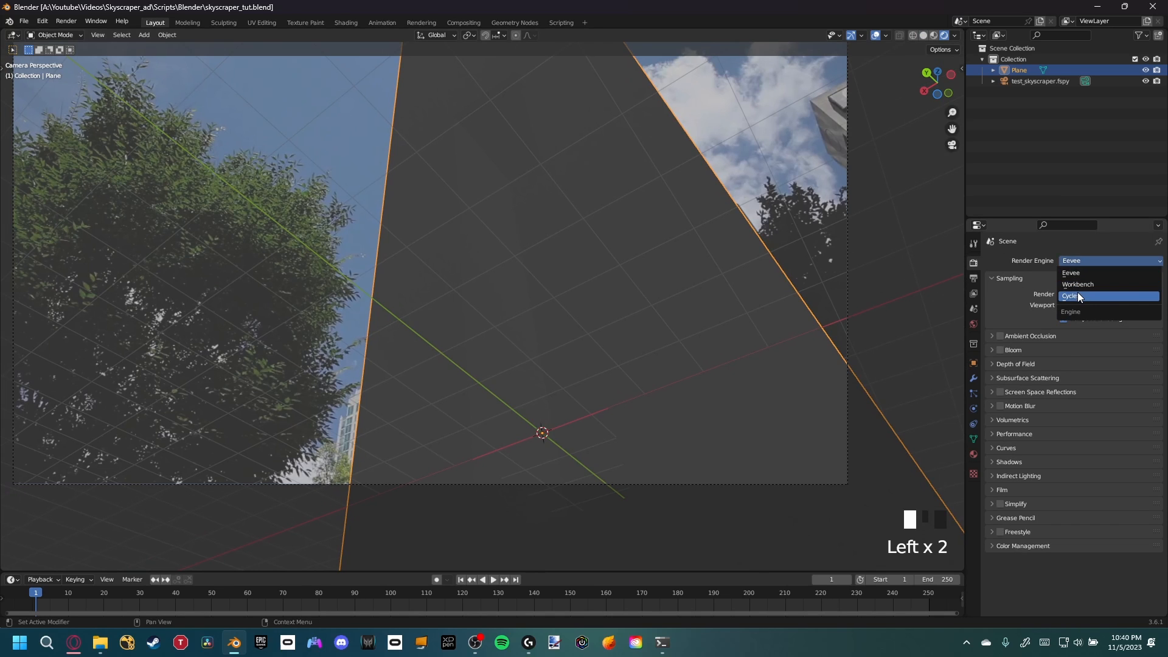
{"action": "left_click", "coordinate": [1078, 296]}
{"action": "left_click", "coordinate": [1071, 286]}
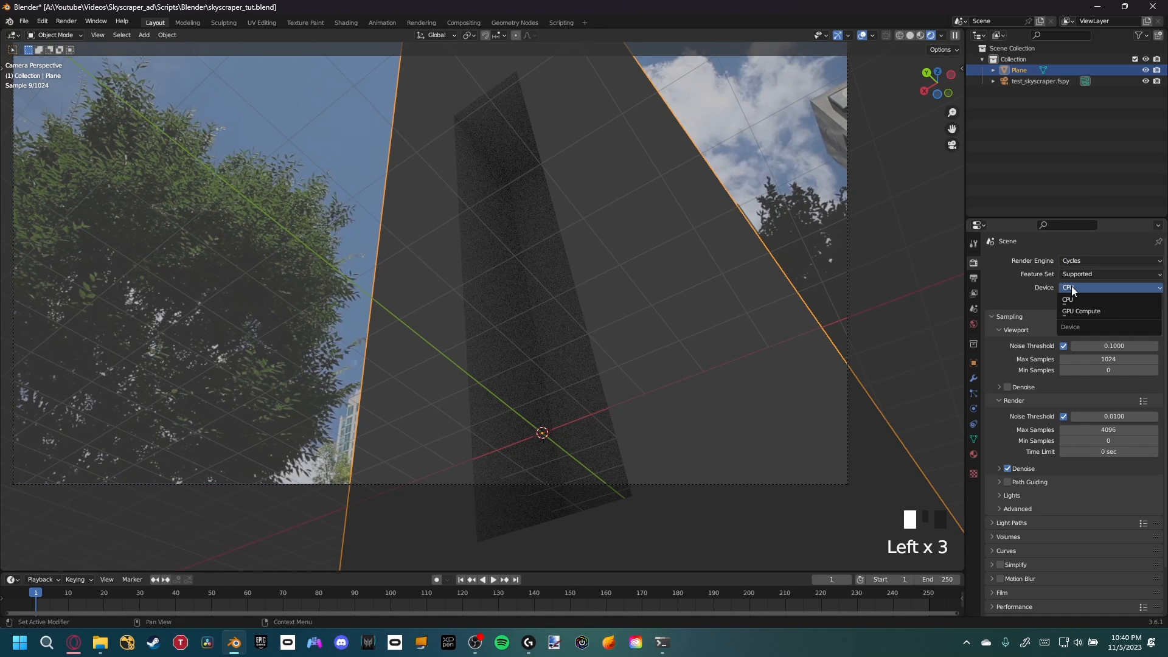
{"action": "left_click", "coordinate": [1081, 310]}
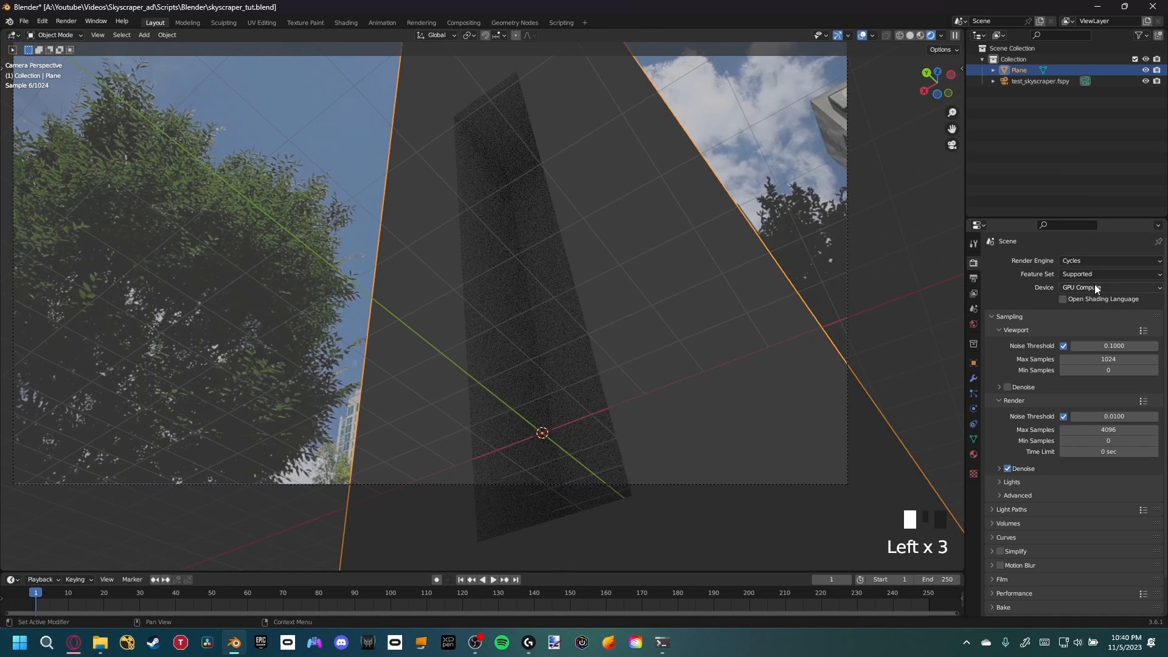
Enable viewport denoising and set the viewport max samples to 64
{"action": "left_click", "coordinate": [1009, 388]}
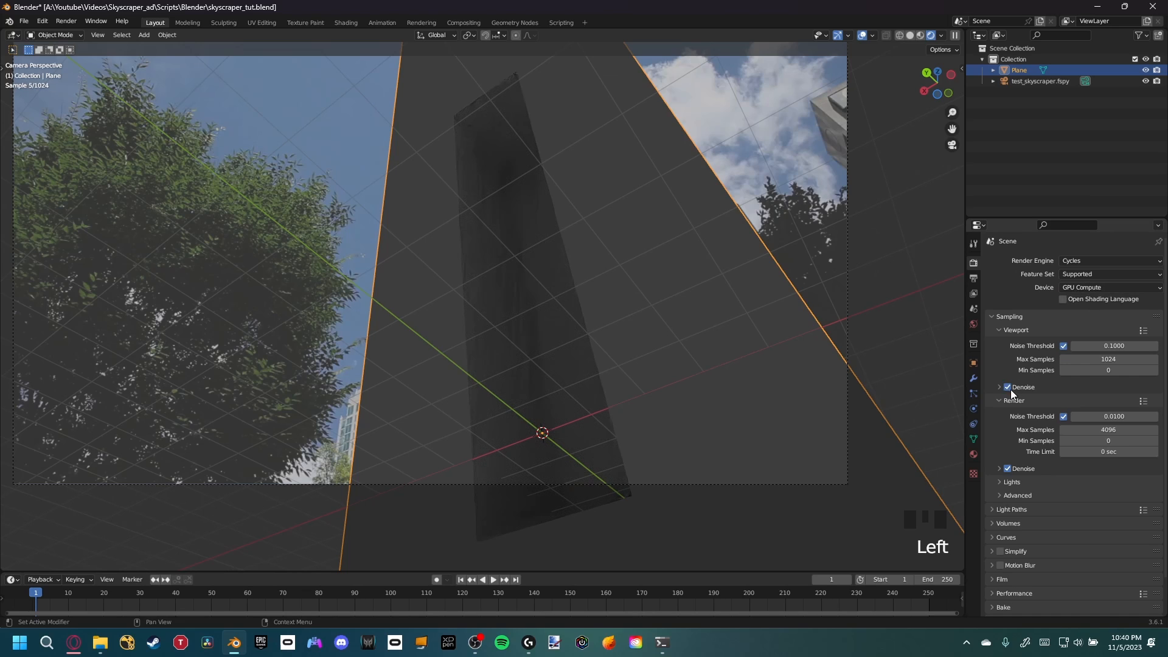
{"action": "left_click", "coordinate": [1085, 359]}
{"action": "type", "text": "64"}
{"action": "key", "text": "Return"}
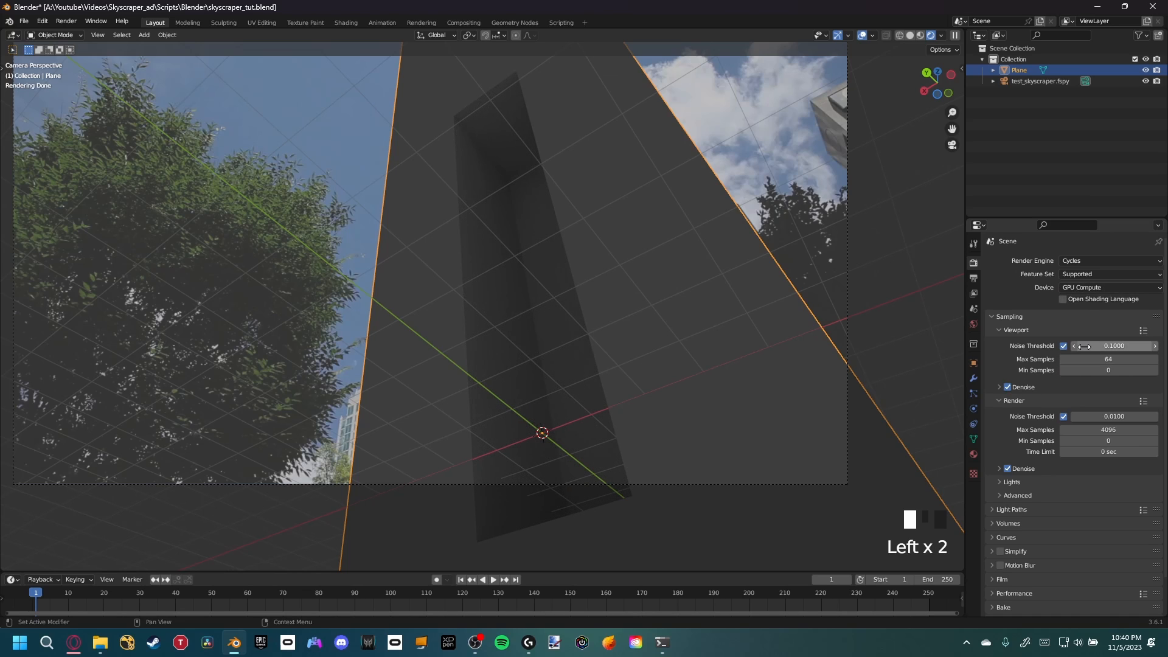
Disable render denoising and set the render max samples to 128
{"action": "left_click", "coordinate": [1008, 469]}
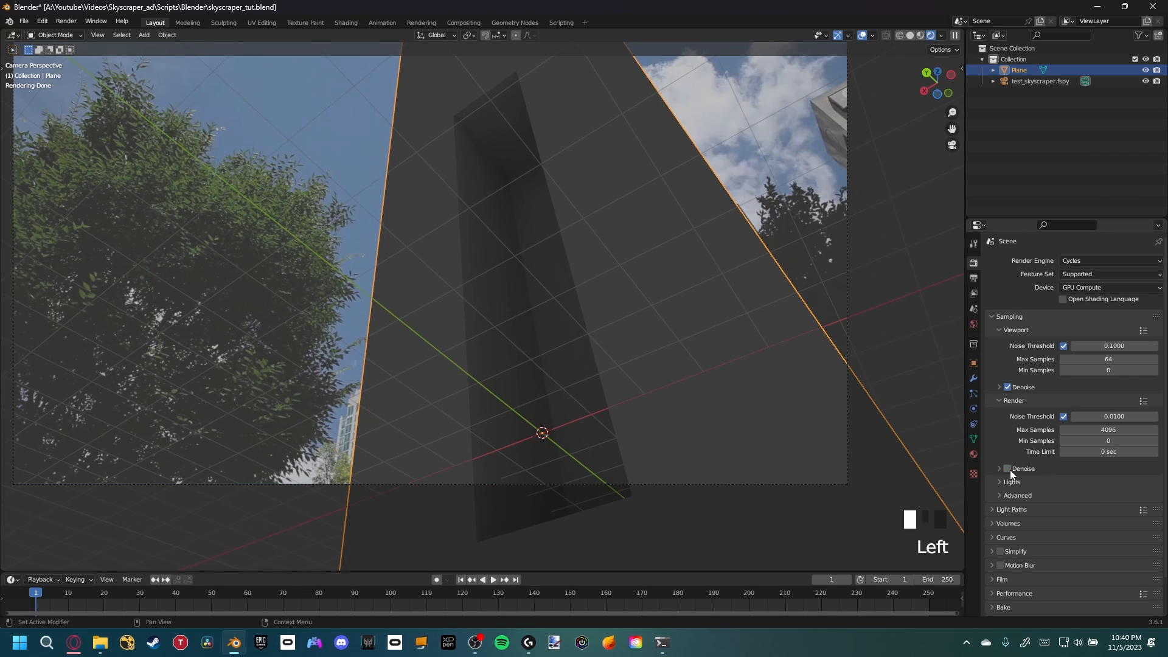
{"action": "double_click", "coordinate": [1112, 428]}
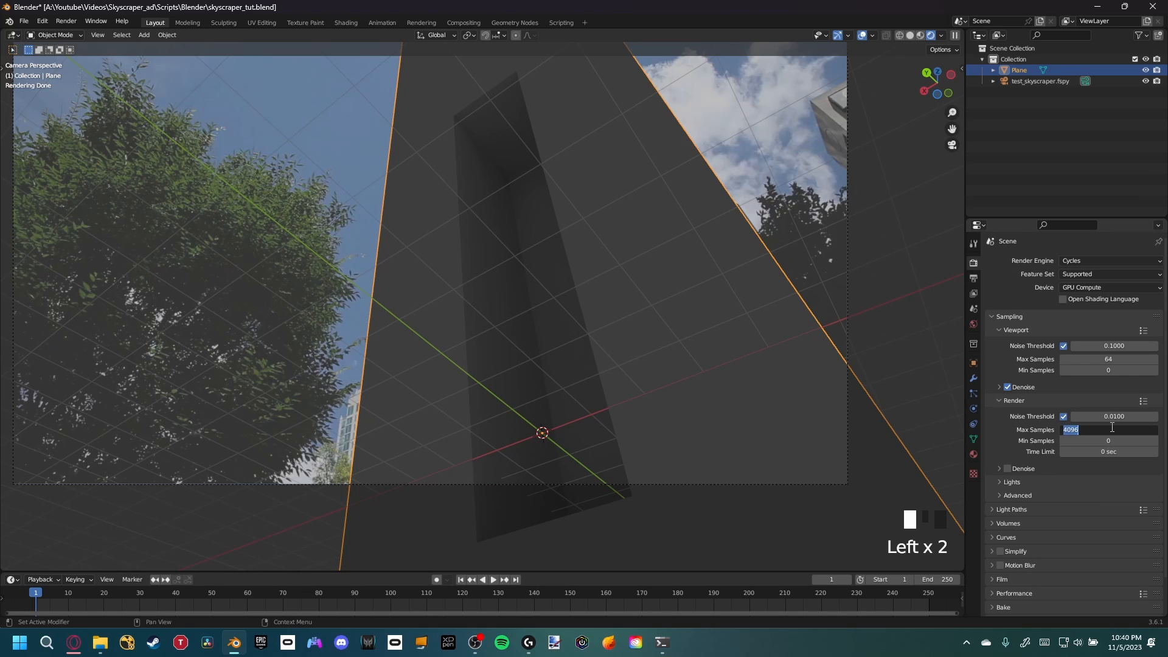
{"action": "type", "text": "128"}
{"action": "key", "text": "Return"}
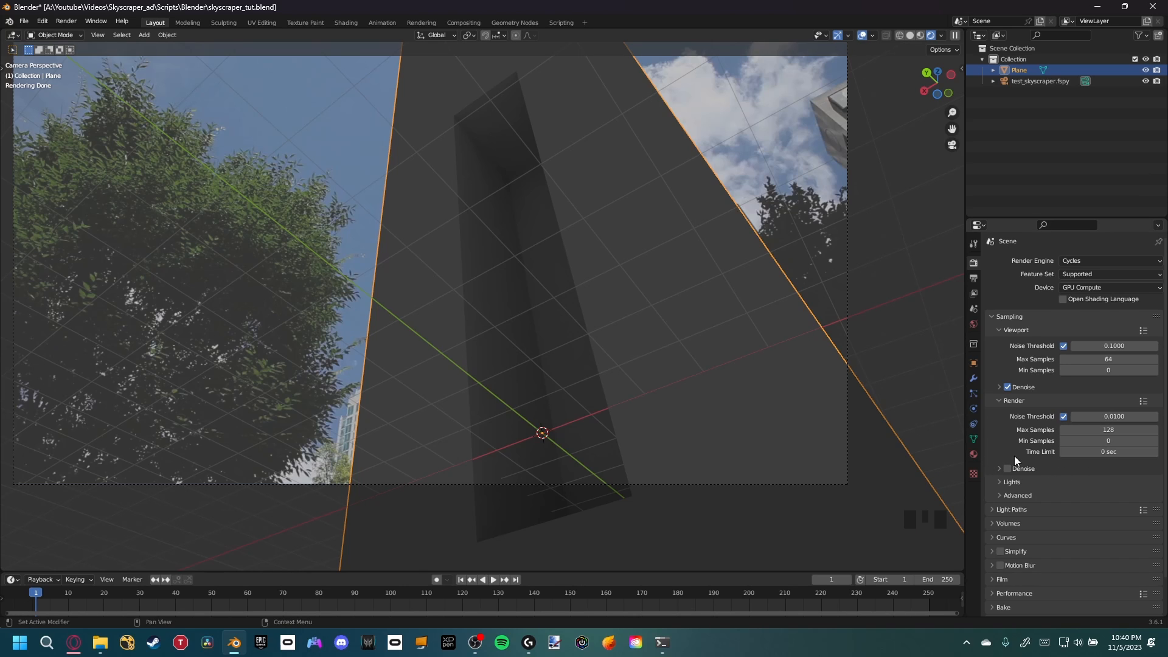
Turn off the floor grid and the X and Y axis lines in the viewport overlays
{"action": "middle_click_drag", "start_coordinate": [675, 399], "coordinate": [695, 404], "text": "shift"}
{"action": "scroll", "coordinate": [668, 415], "scroll_direction": "up", "scroll_amount": 2}
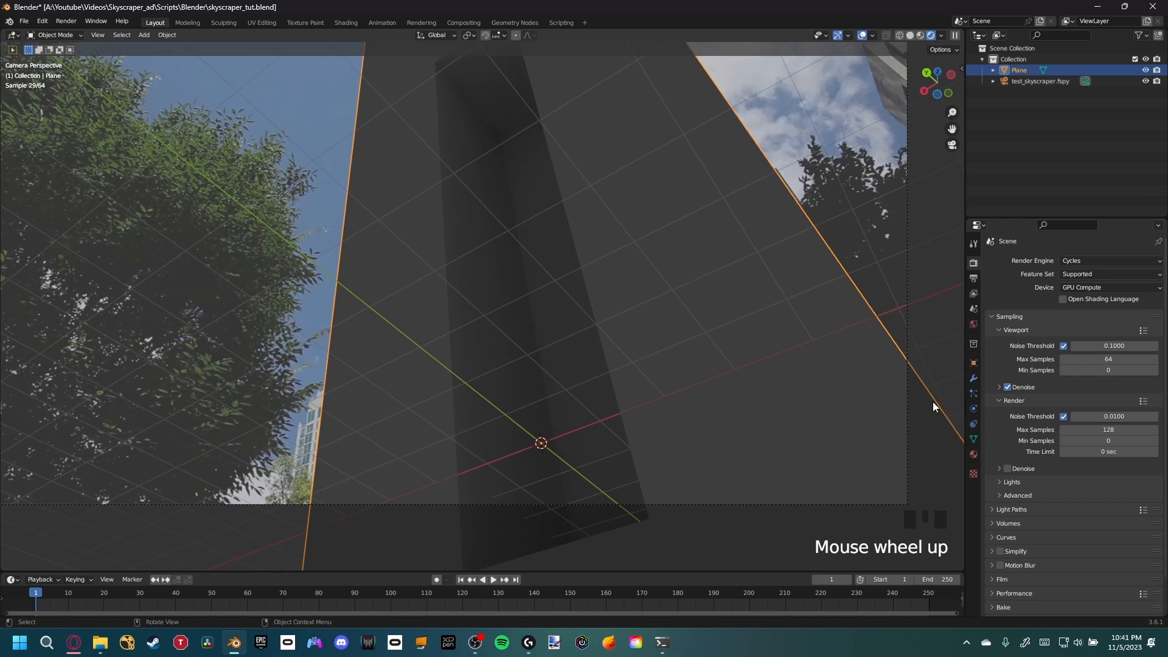
{"action": "middle_click_drag", "start_coordinate": [667, 393], "coordinate": [717, 399], "text": "shift"}
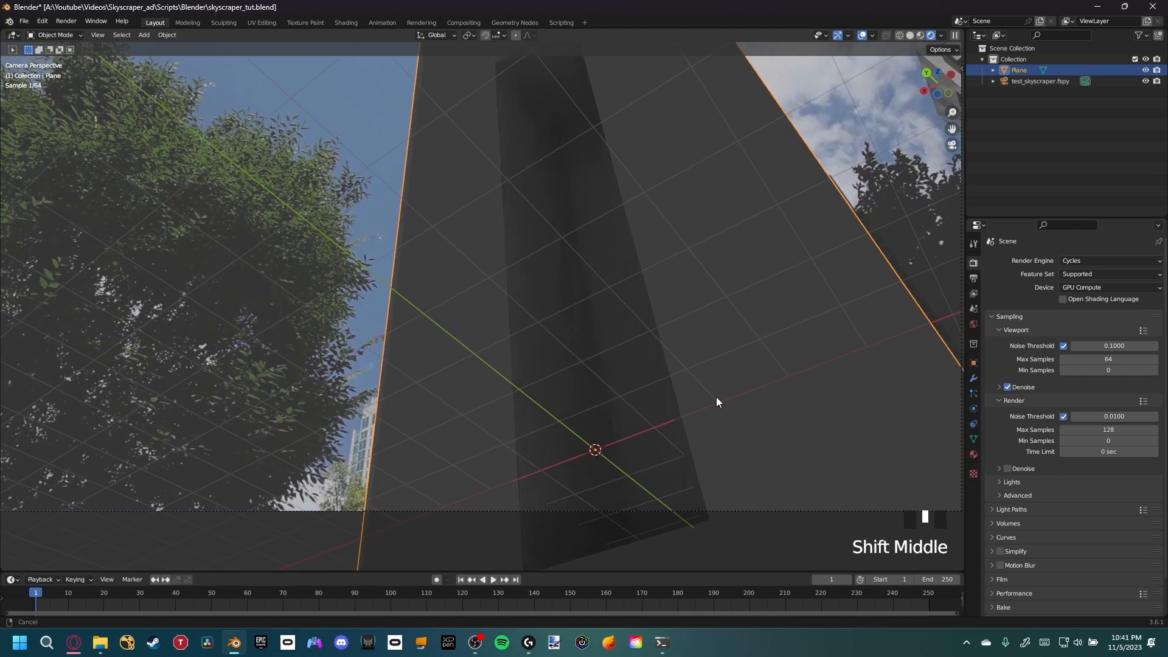
{"action": "scroll", "coordinate": [548, 332], "scroll_direction": "down", "scroll_amount": 2}
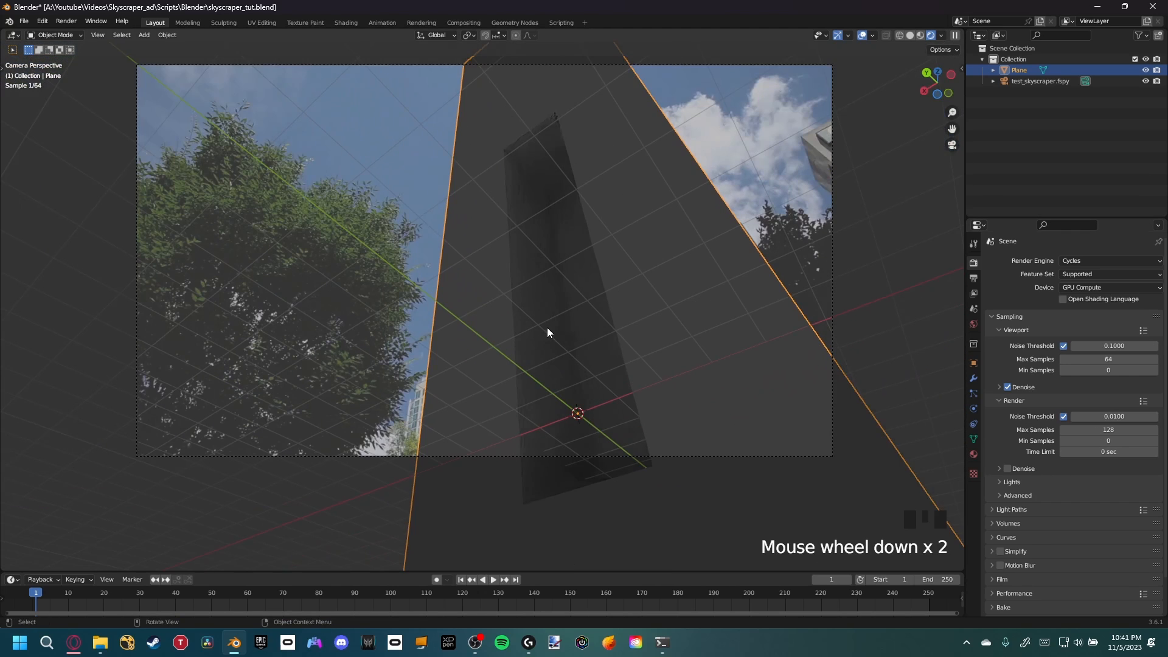
{"action": "middle_click_drag", "start_coordinate": [548, 331], "coordinate": [694, 325], "text": "shift"}
{"action": "scroll", "coordinate": [612, 353], "scroll_direction": "up", "scroll_amount": 2}
{"action": "scroll", "coordinate": [645, 366], "scroll_direction": "down", "scroll_amount": 1}
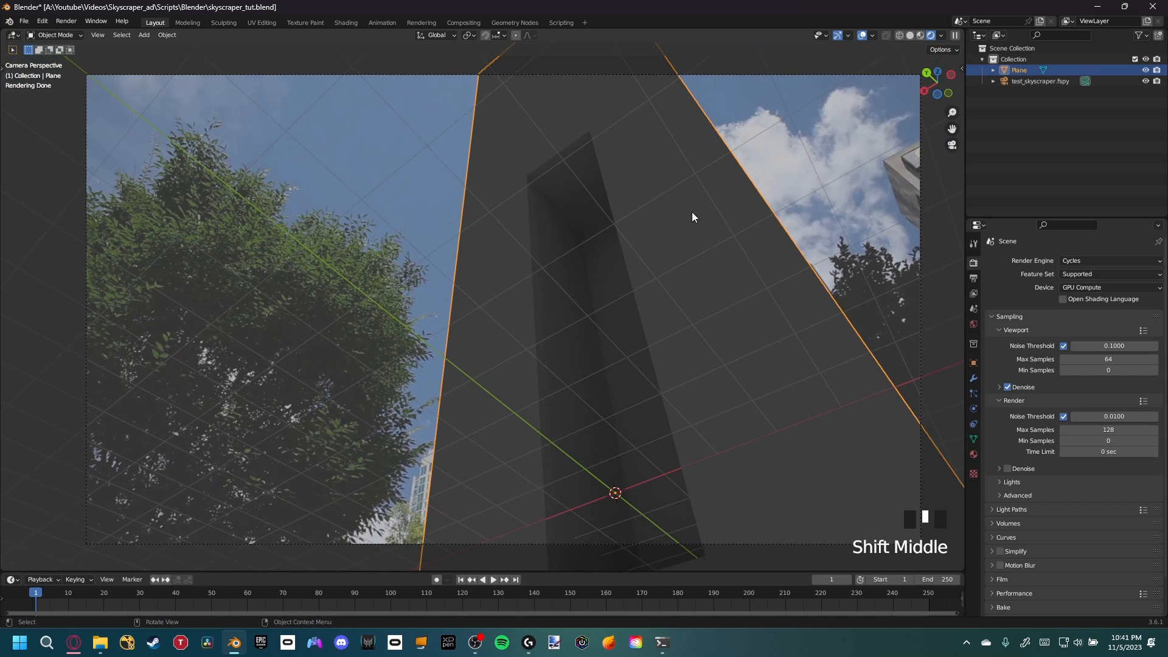
{"action": "left_click", "coordinate": [874, 36]}
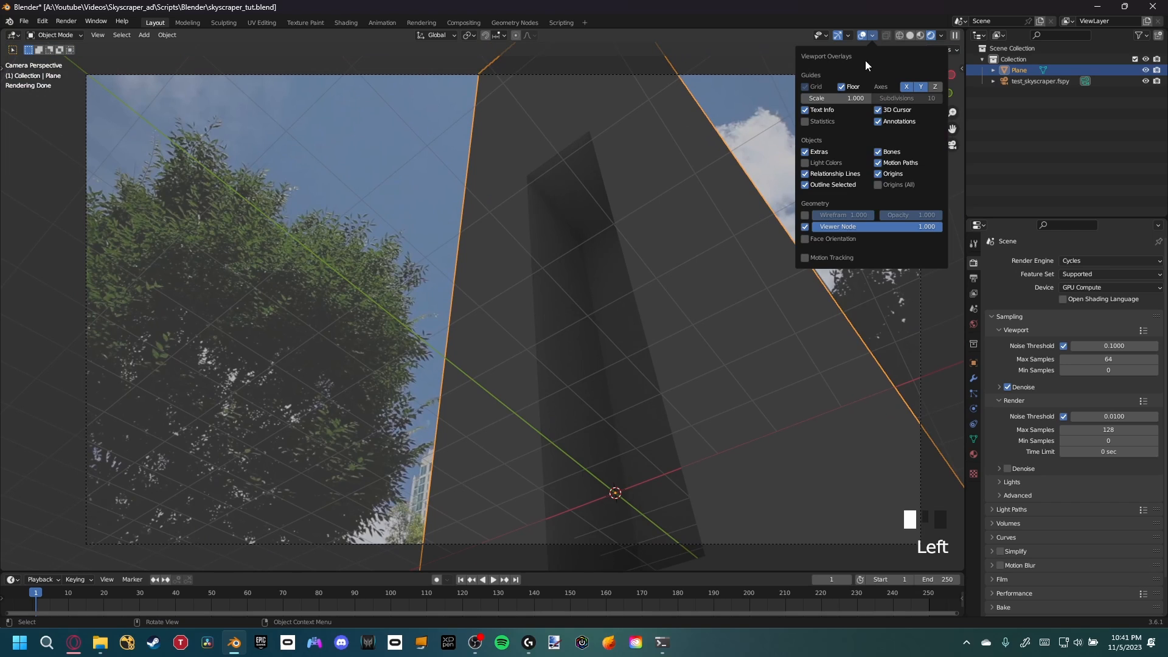
{"action": "left_click", "coordinate": [843, 87]}
{"action": "left_click", "coordinate": [906, 87]}
{"action": "left_click", "coordinate": [921, 87]}
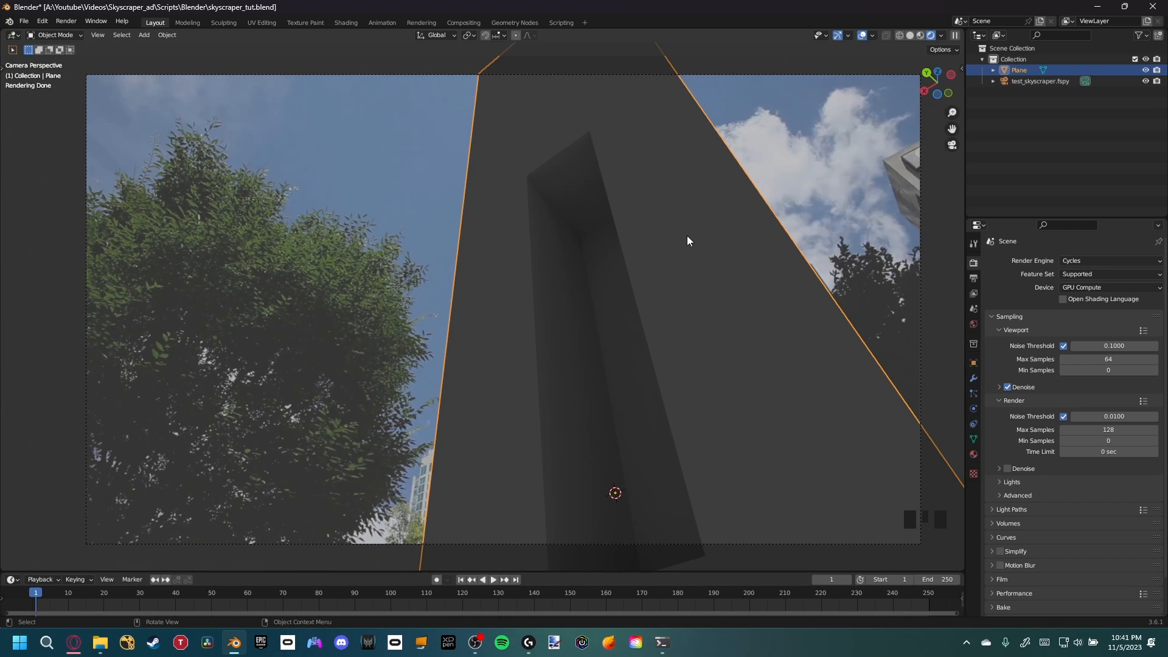
Select the fSpy camera and set its background image opacity to 1.000
{"action": "left_click", "coordinate": [1030, 80]}
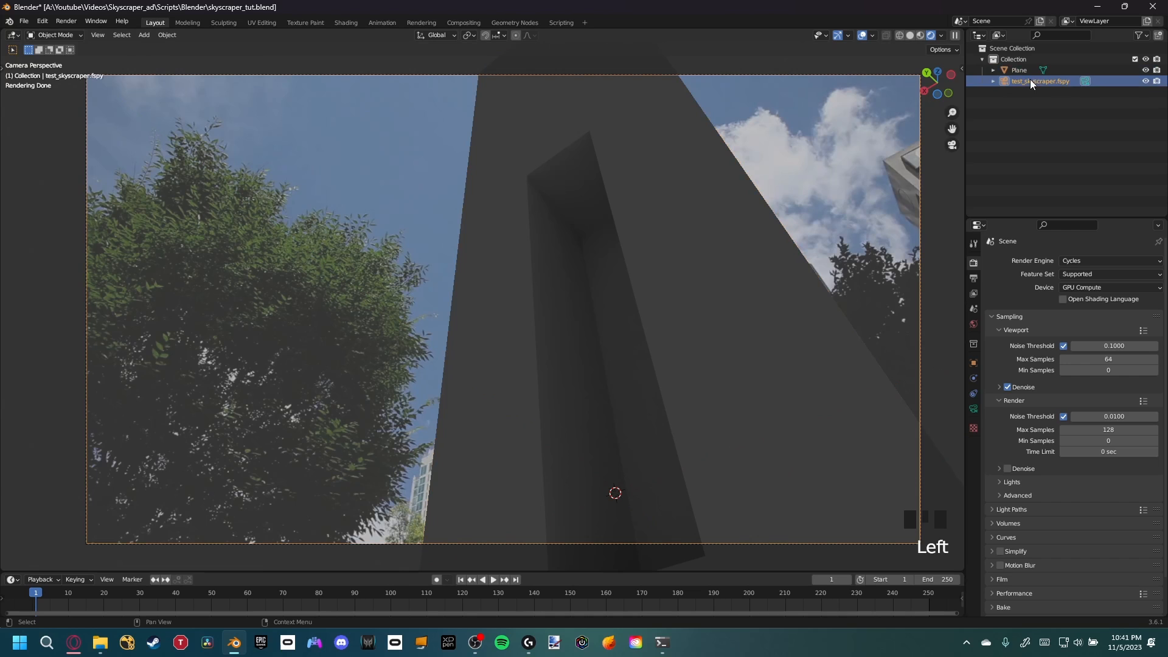
{"action": "left_click", "coordinate": [984, 420]}
{"action": "left_click", "coordinate": [973, 409]}
{"action": "left_click", "coordinate": [1012, 425]}
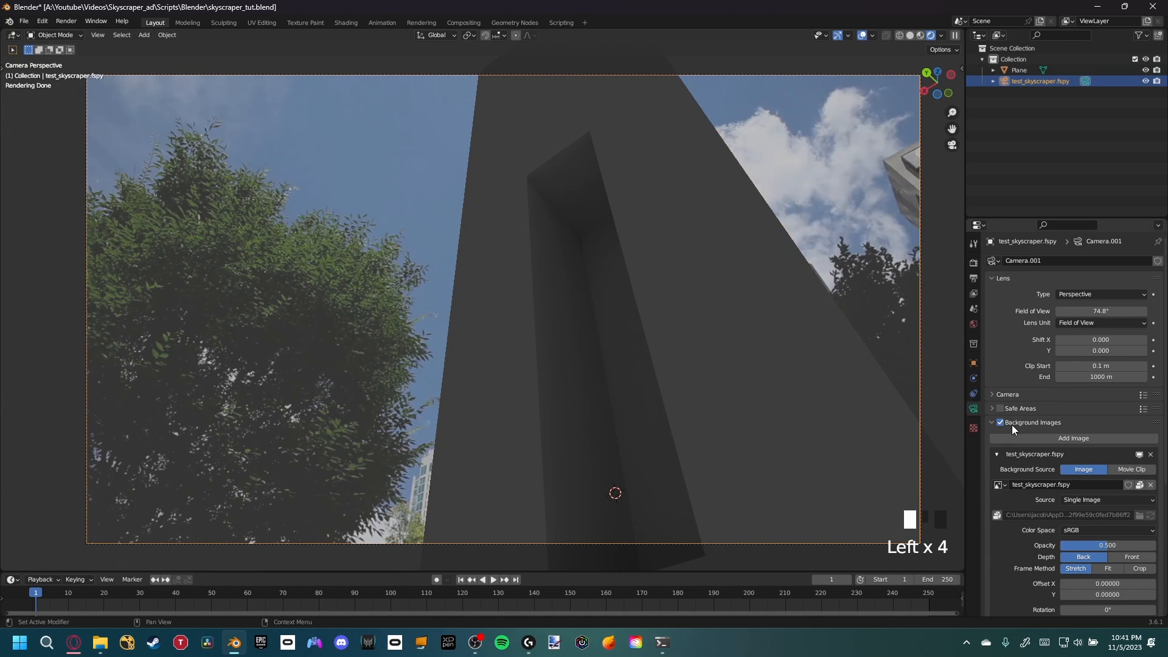
{"action": "left_click_drag", "start_coordinate": [1074, 544], "coordinate": [1126, 543]}
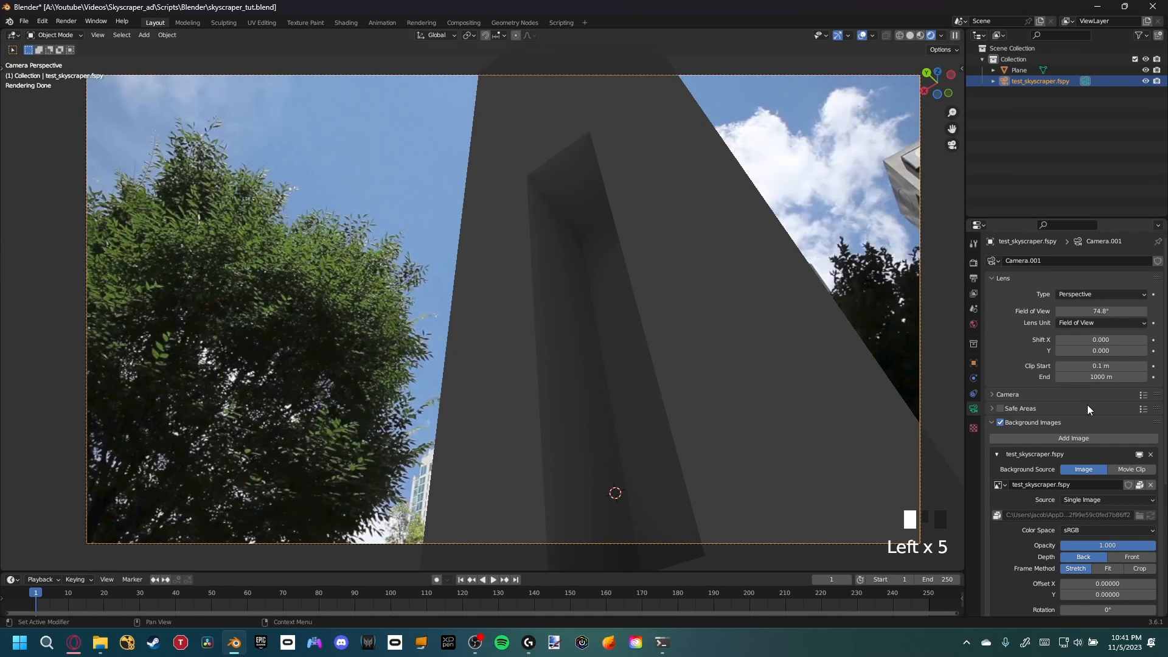
Select the plane's outer facade faces in Edit Mode and hide them to preview the photo behind
{"action": "middle_click_drag", "start_coordinate": [790, 338], "coordinate": [628, 315], "text": "shift"}
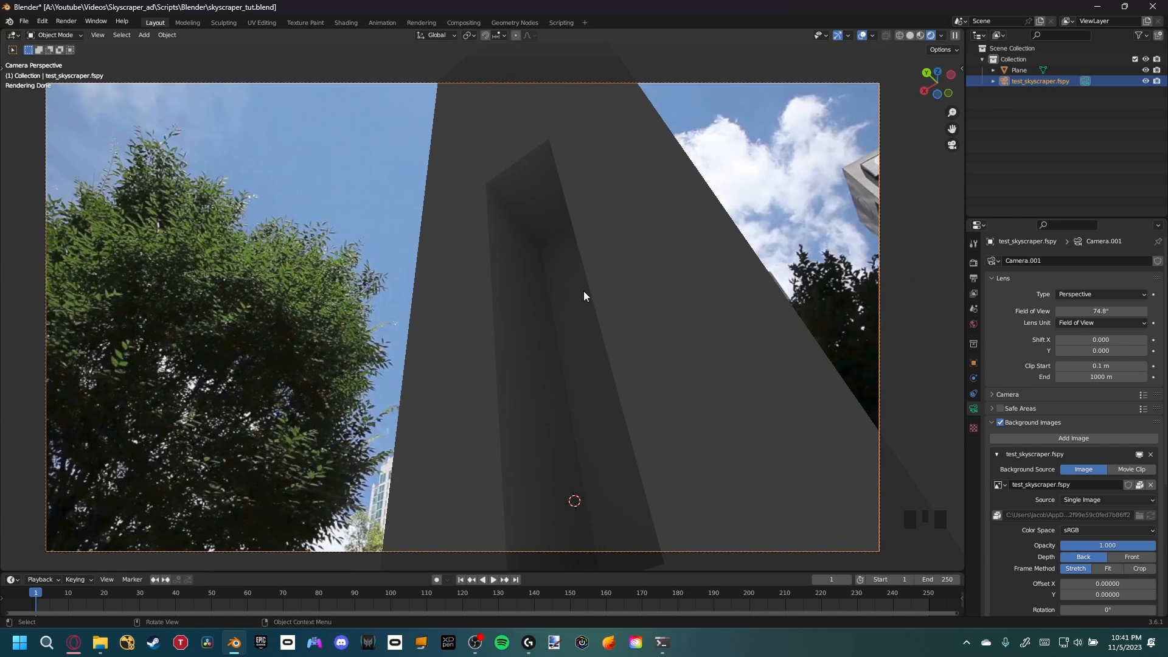
{"action": "middle_click_drag", "start_coordinate": [572, 308], "coordinate": [545, 305], "text": "shift"}
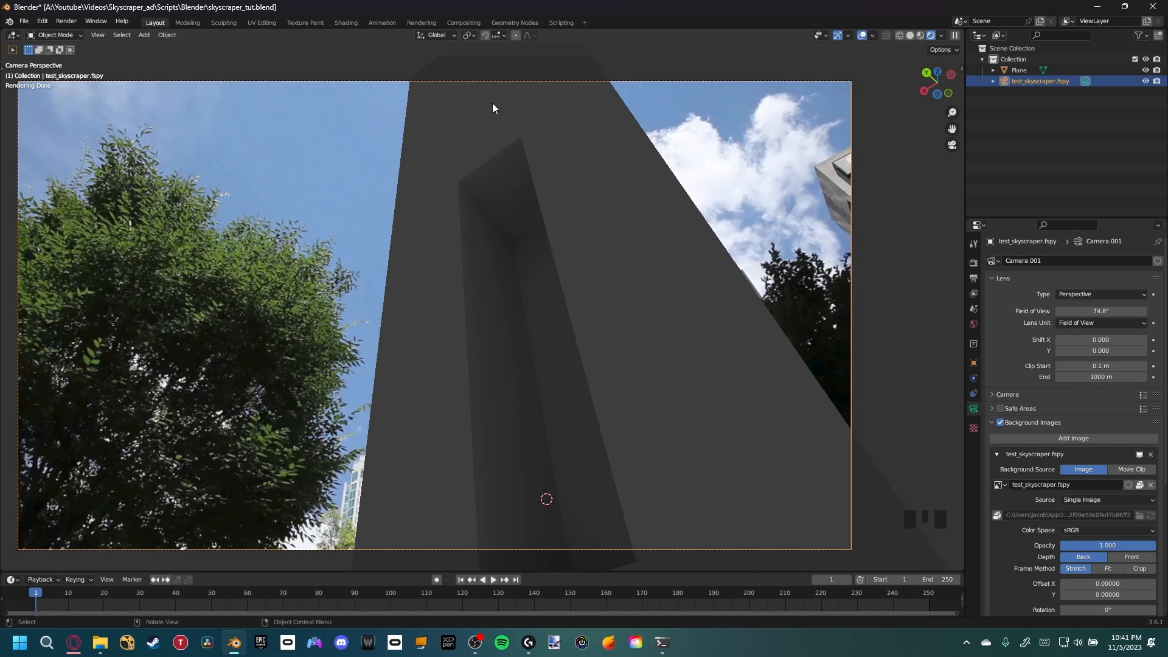
{"action": "key", "text": "Tab"}
{"action": "left_click", "coordinate": [601, 241]}
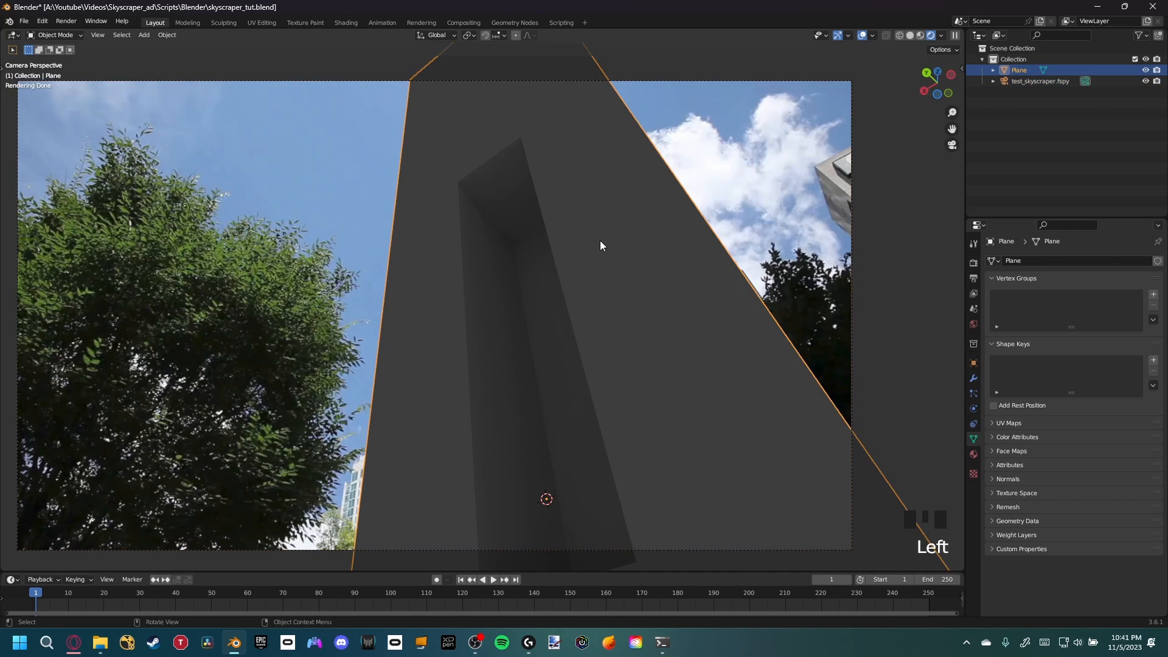
{"action": "key", "text": "Tab"}
{"action": "left_click", "coordinate": [616, 260], "text": "shift"}
{"action": "left_click", "coordinate": [604, 378], "text": "shift"}
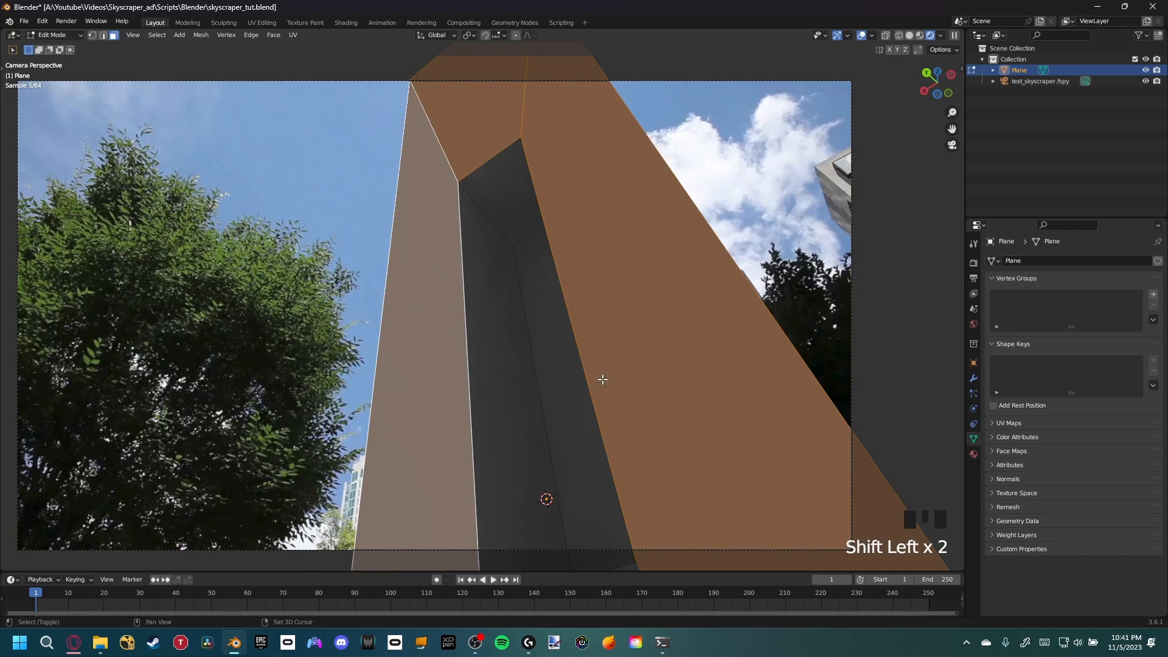
{"action": "key", "text": "h"}
Reveal the hidden faces again and return to Object Mode
{"action": "middle_click_drag", "start_coordinate": [560, 393], "coordinate": [529, 364], "text": "shift"}
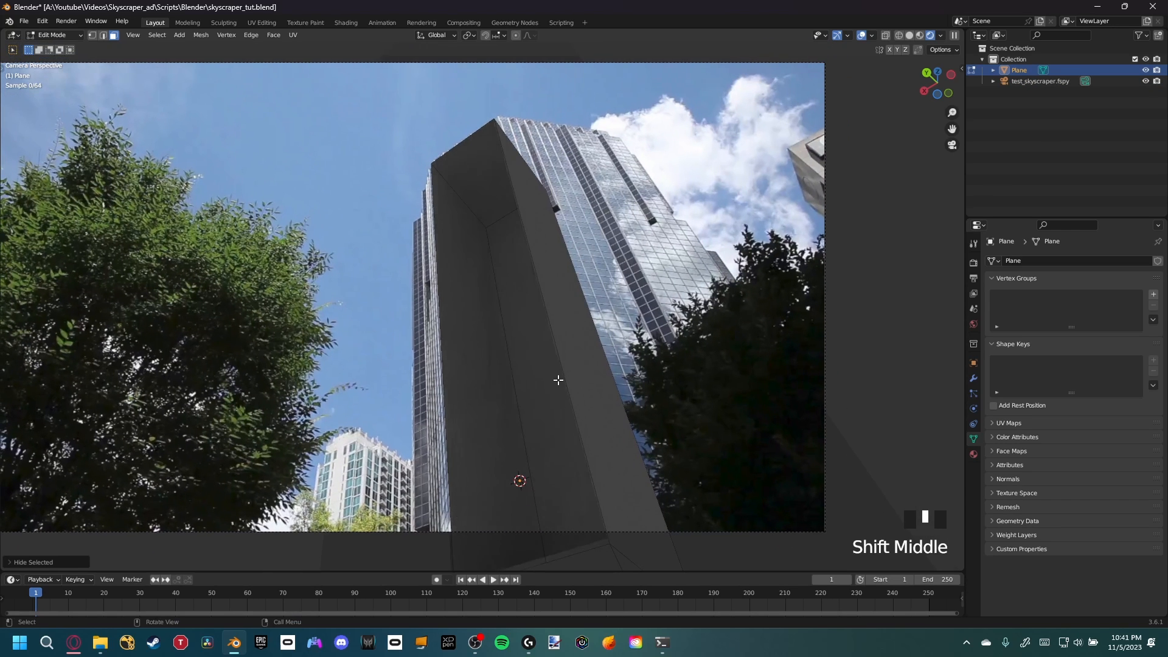
{"action": "scroll", "coordinate": [501, 212], "scroll_direction": "up", "scroll_amount": 1}
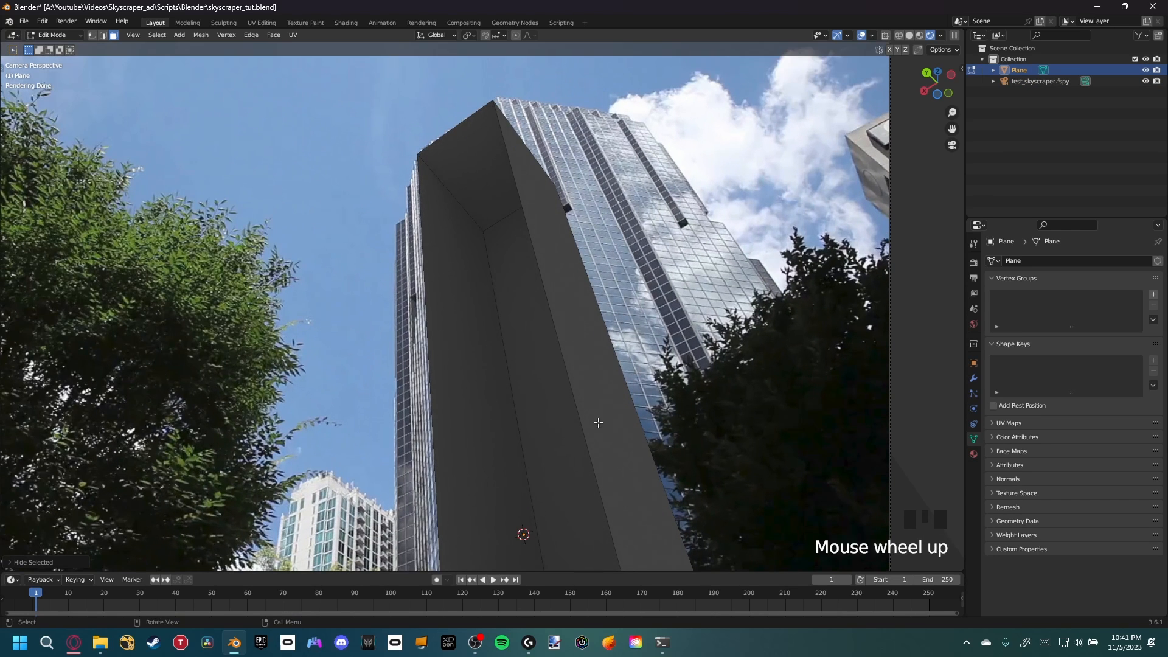
{"action": "middle_click_drag", "start_coordinate": [606, 412], "coordinate": [599, 234], "text": "shift"}
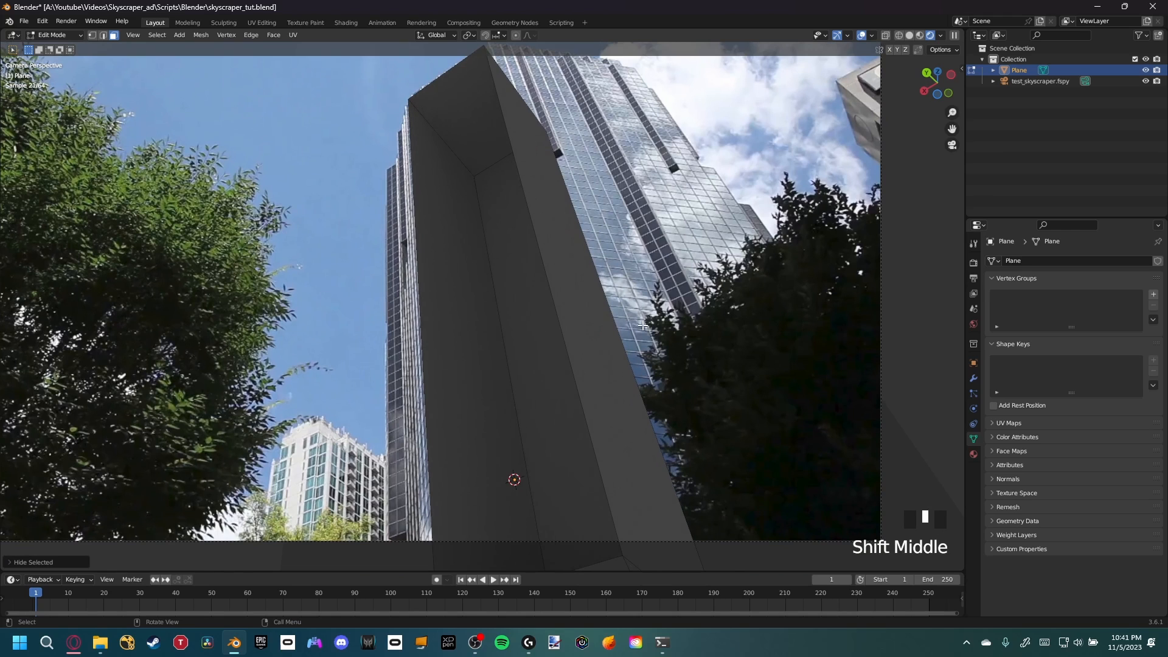
{"action": "key", "text": "alt+h"}
{"action": "middle_click_drag", "start_coordinate": [608, 310], "coordinate": [614, 285], "text": "shift"}
{"action": "key", "text": "Tab"}
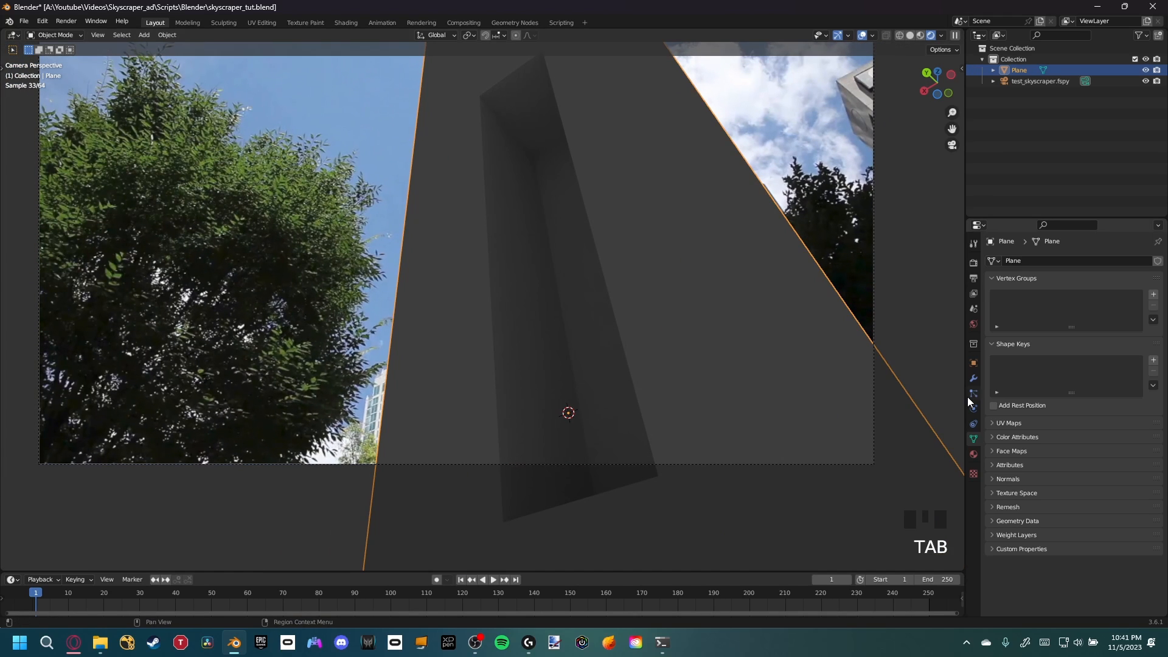
Create a new material for the plane and name it Room
{"action": "left_click", "coordinate": [973, 454]}
{"action": "left_click", "coordinate": [1027, 306]}
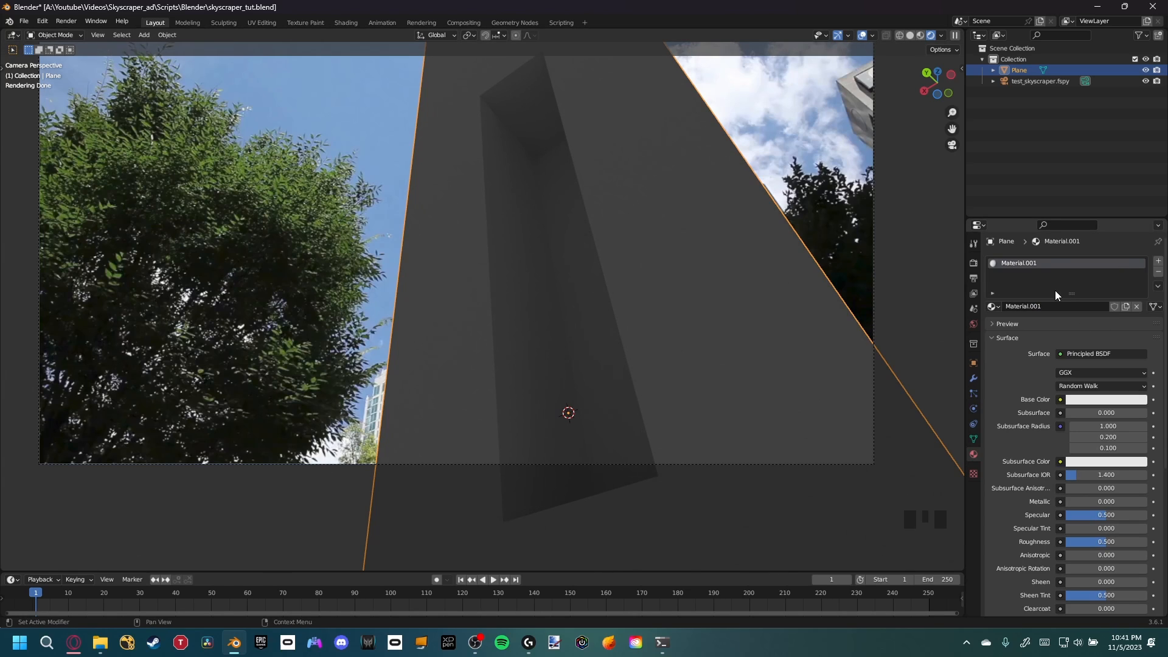
{"action": "left_click", "coordinate": [1058, 306]}
{"action": "type", "text": "Room"}
{"action": "key", "text": "Return"}
Add a second material slot with a new material named Holdout
{"action": "middle_click_drag", "start_coordinate": [578, 212], "coordinate": [571, 242], "text": "shift"}
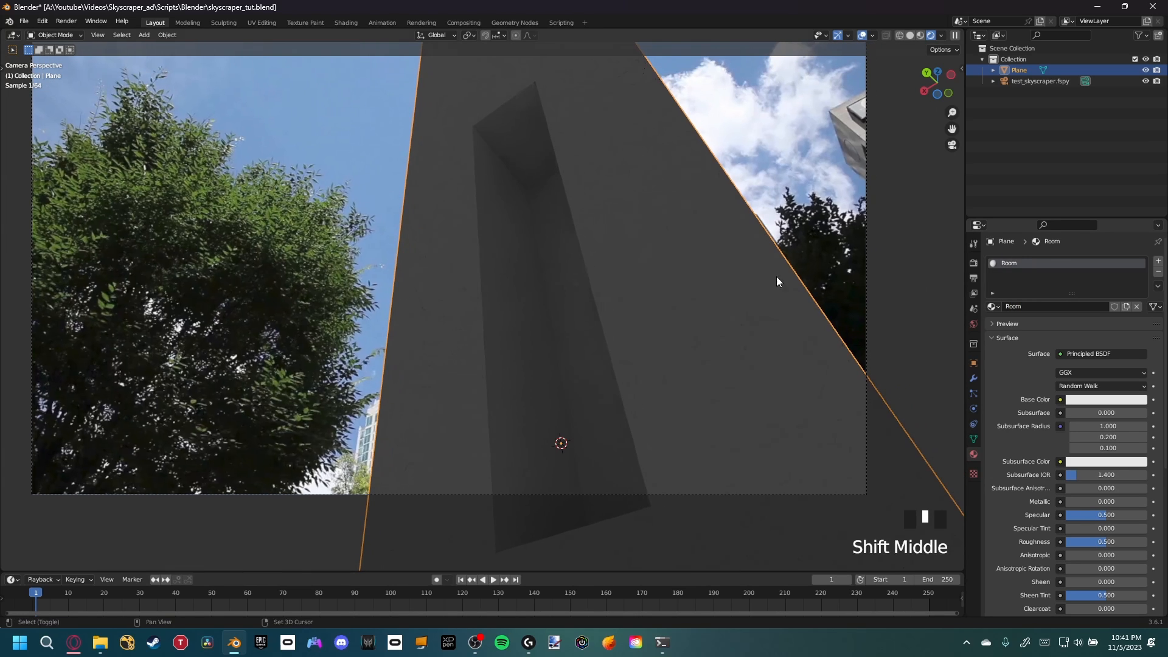
{"action": "left_click", "coordinate": [1159, 261]}
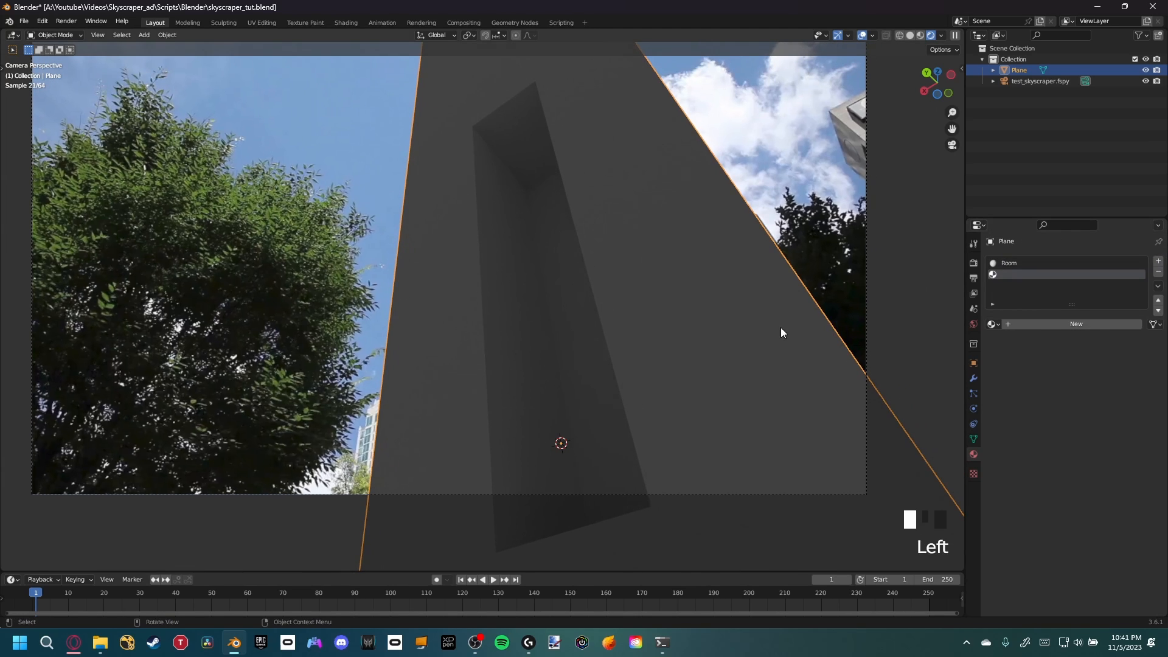
{"action": "left_click", "coordinate": [1076, 322]}
{"action": "left_click", "coordinate": [1077, 324]}
{"action": "type", "text": "Hold"}
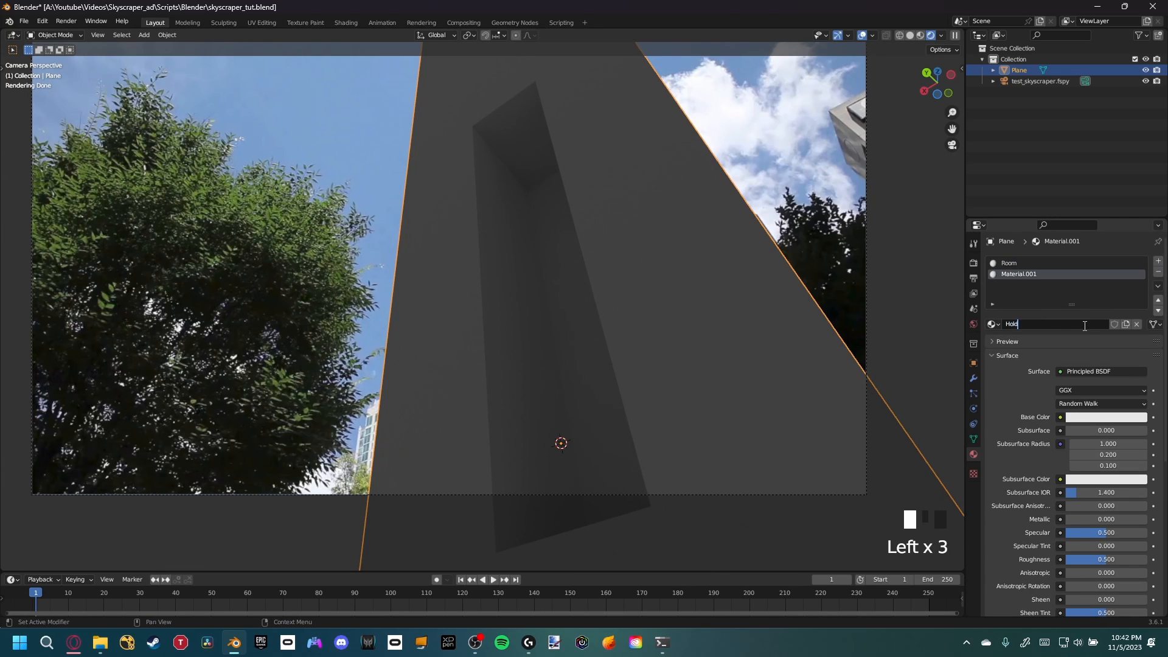
{"action": "type", "text": "out"}
{"action": "key", "text": "Return"}
Select the building's outer facade faces in Edit Mode and assign the Holdout material to them
{"action": "key", "text": "Tab"}
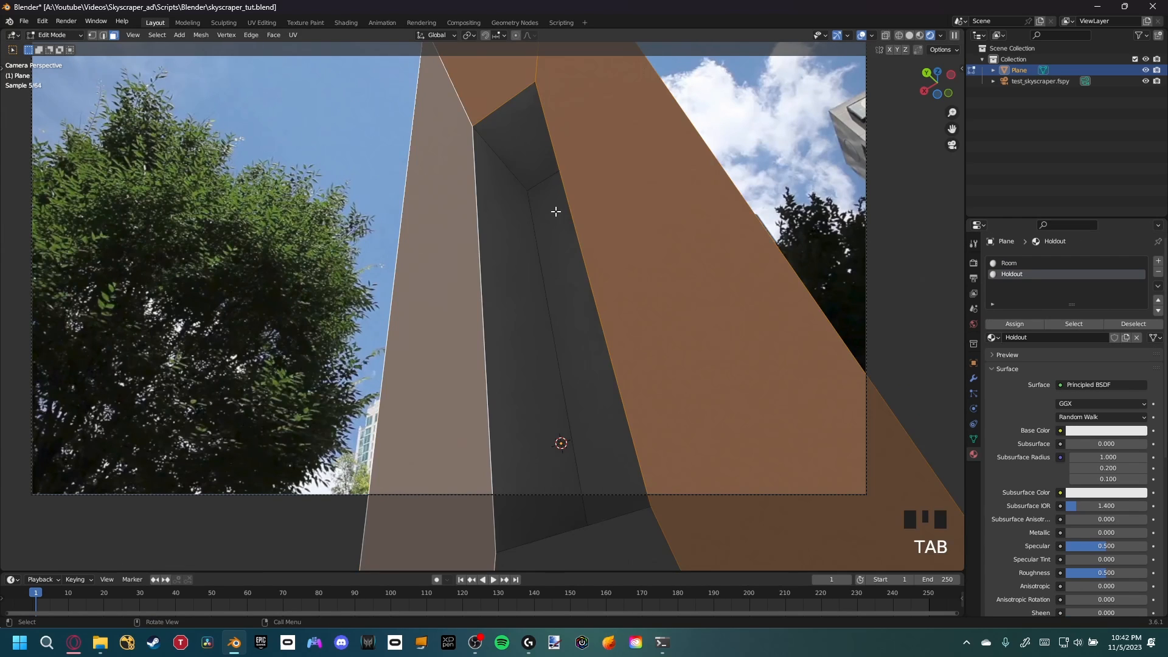
{"action": "left_click", "coordinate": [473, 232]}
{"action": "left_click", "coordinate": [452, 137]}
{"action": "left_click", "coordinate": [516, 97], "text": "shift"}
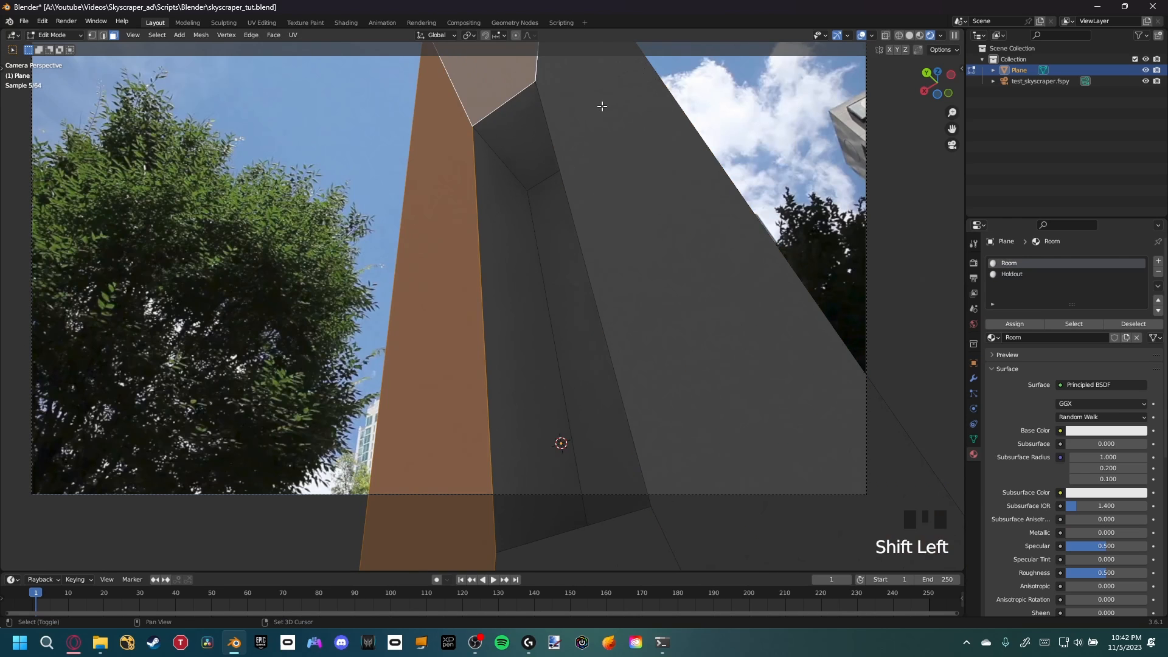
{"action": "left_click", "coordinate": [609, 115], "text": "shift"}
{"action": "middle_click_drag", "start_coordinate": [626, 393], "coordinate": [607, 477], "text": "shift"}
{"action": "left_click", "coordinate": [616, 456], "text": "shift"}
{"action": "middle_click_drag", "start_coordinate": [588, 208], "coordinate": [757, 267], "text": "shift"}
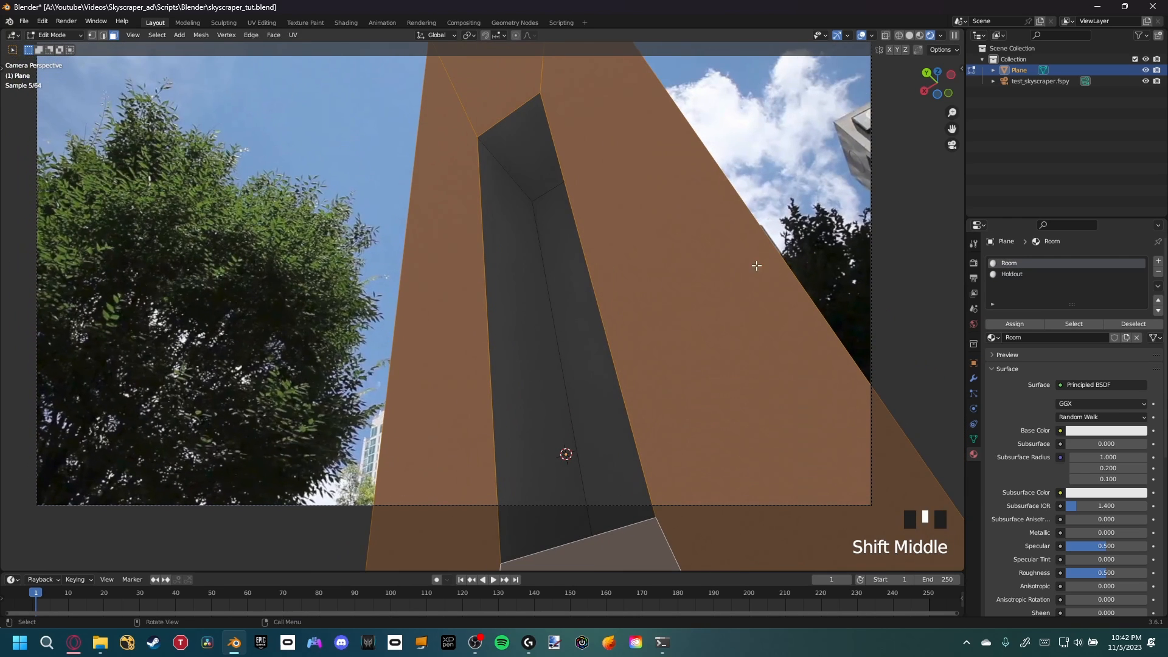
{"action": "left_click", "coordinate": [1017, 275]}
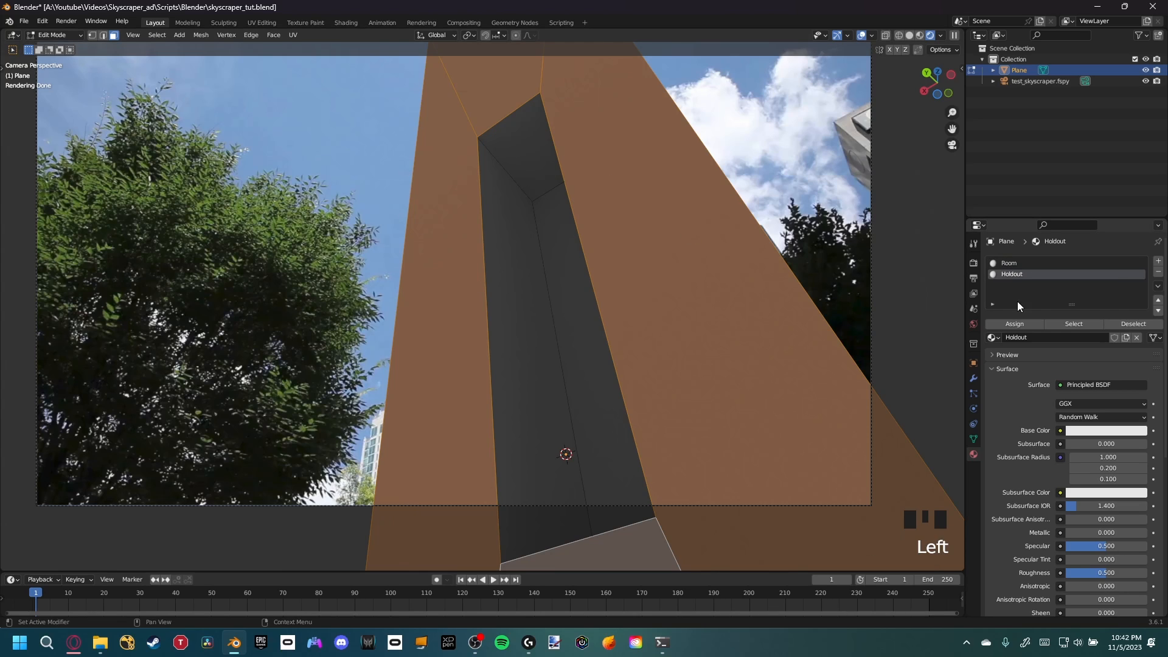
{"action": "left_click", "coordinate": [1024, 323]}
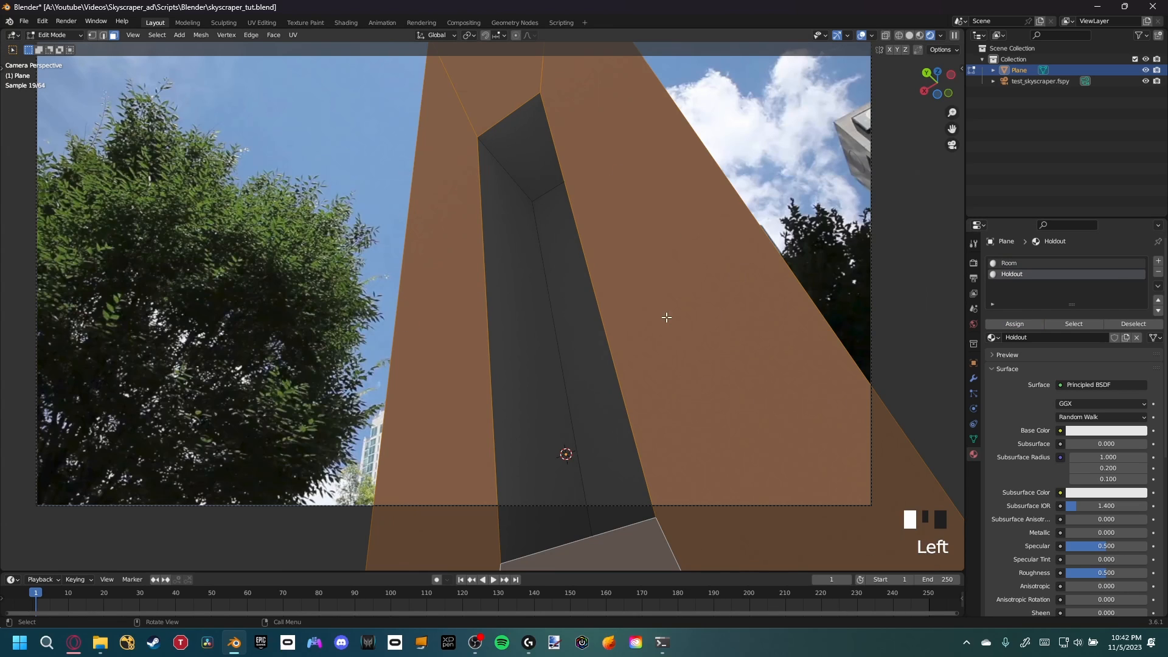
{"action": "key", "text": "Tab"}
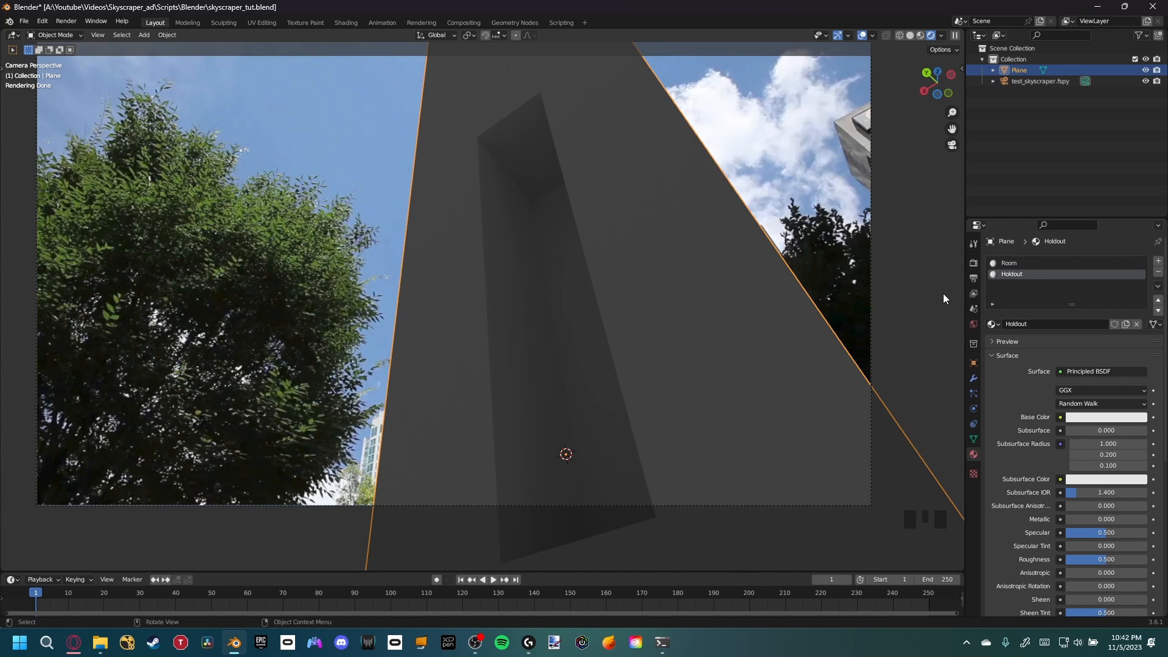
Change the Holdout material's surface shader to Holdout
{"action": "left_click", "coordinate": [1010, 277]}
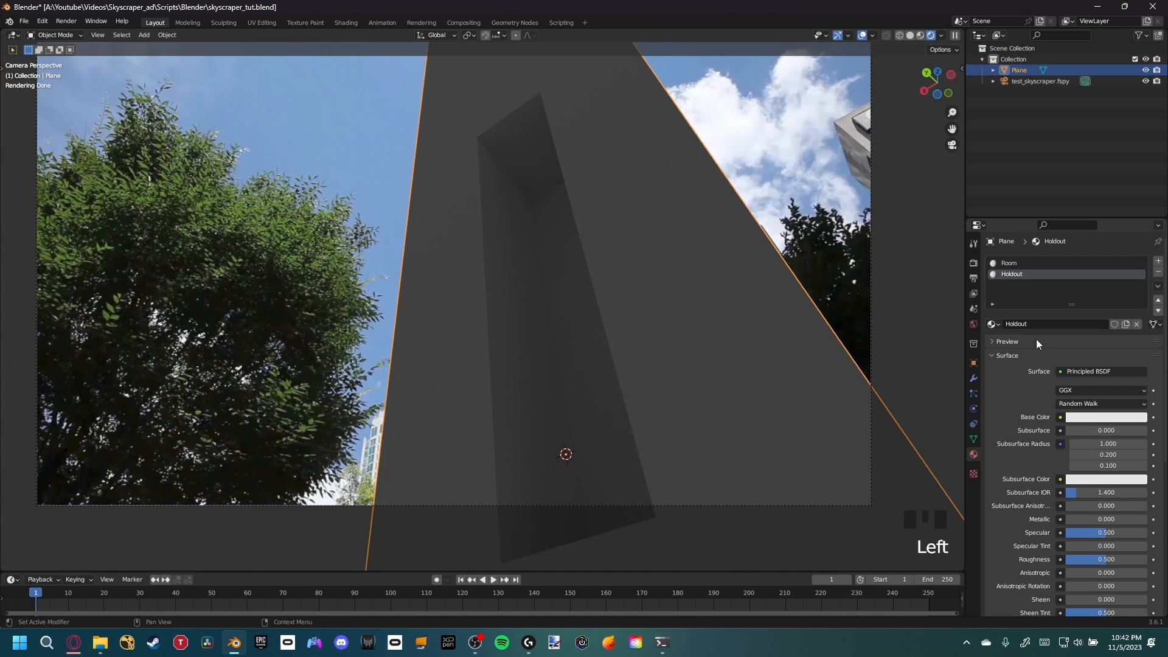
{"action": "left_click", "coordinate": [1070, 376]}
{"action": "left_click", "coordinate": [1012, 212]}
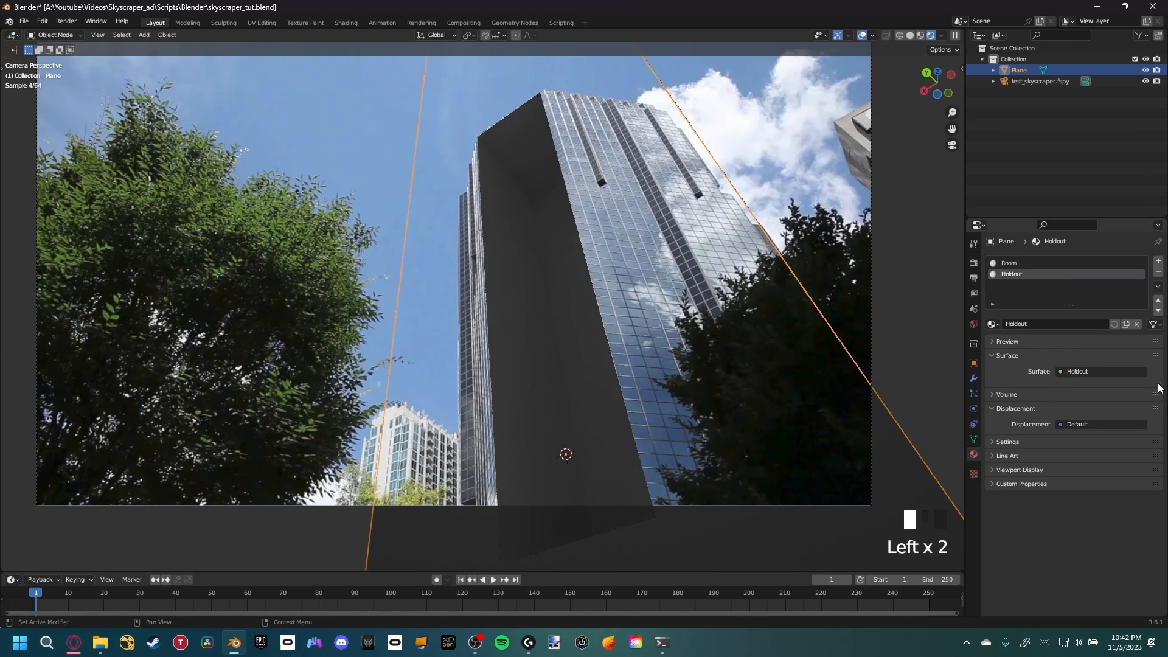
Inspect the holdout faces against the photo from the camera view
{"action": "scroll", "coordinate": [608, 298], "scroll_direction": "down", "scroll_amount": 1}
{"action": "middle_click_drag", "start_coordinate": [608, 298], "coordinate": [627, 323], "text": "shift"}
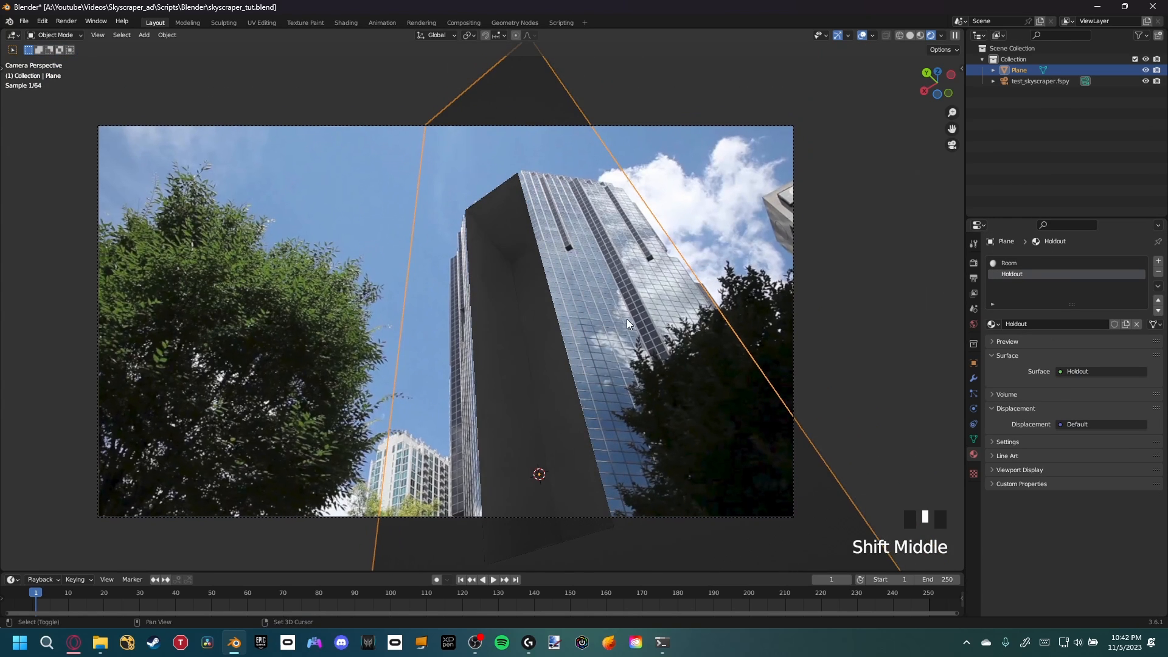
{"action": "left_click", "coordinate": [732, 247]}
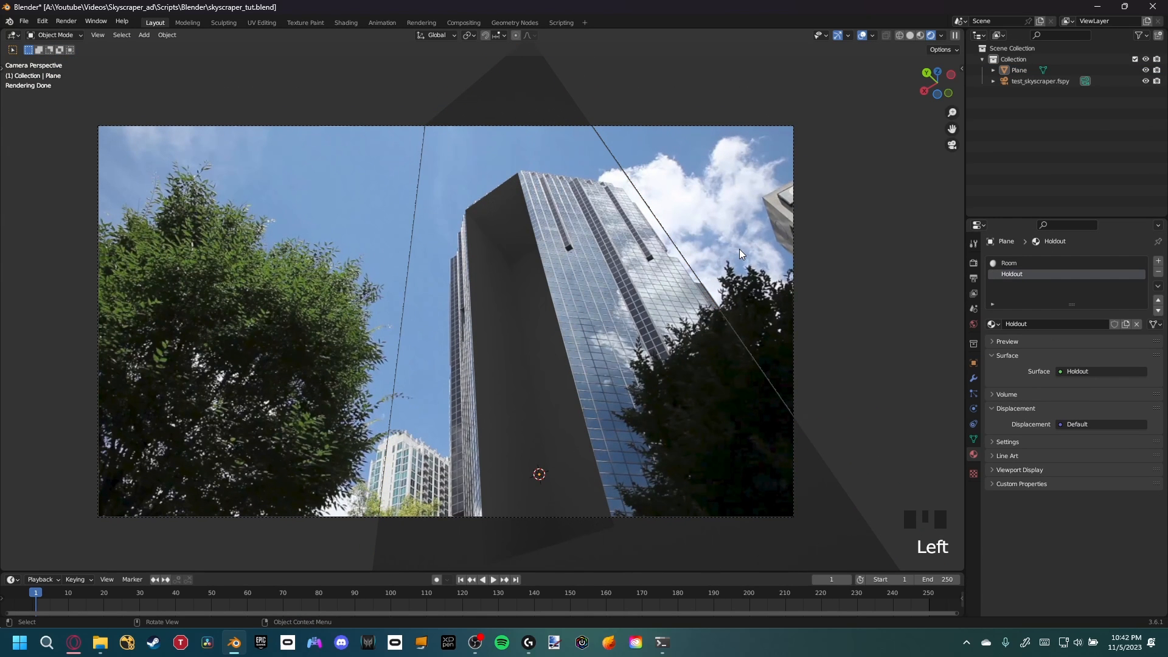
{"action": "scroll", "coordinate": [570, 390], "scroll_direction": "up", "scroll_amount": 3}
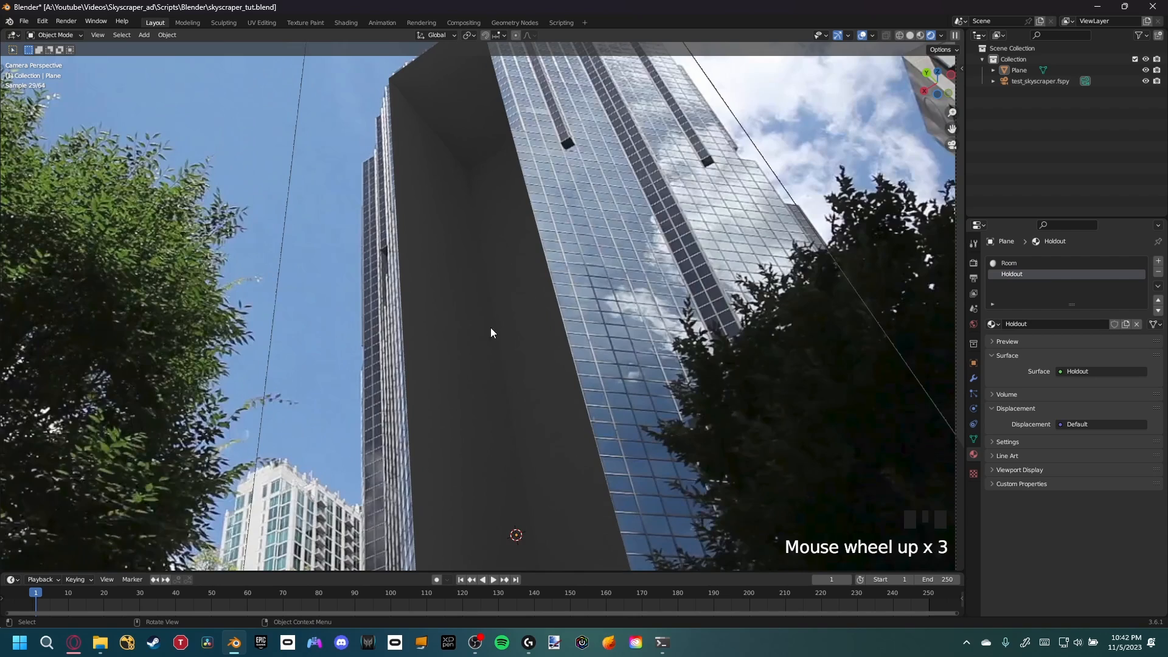
{"action": "scroll", "coordinate": [492, 308], "scroll_direction": "down", "scroll_amount": 1}
{"action": "middle_click_drag", "start_coordinate": [516, 365], "coordinate": [534, 271], "text": "shift"}
{"action": "scroll", "coordinate": [380, 315], "scroll_direction": "up", "scroll_amount": 1}
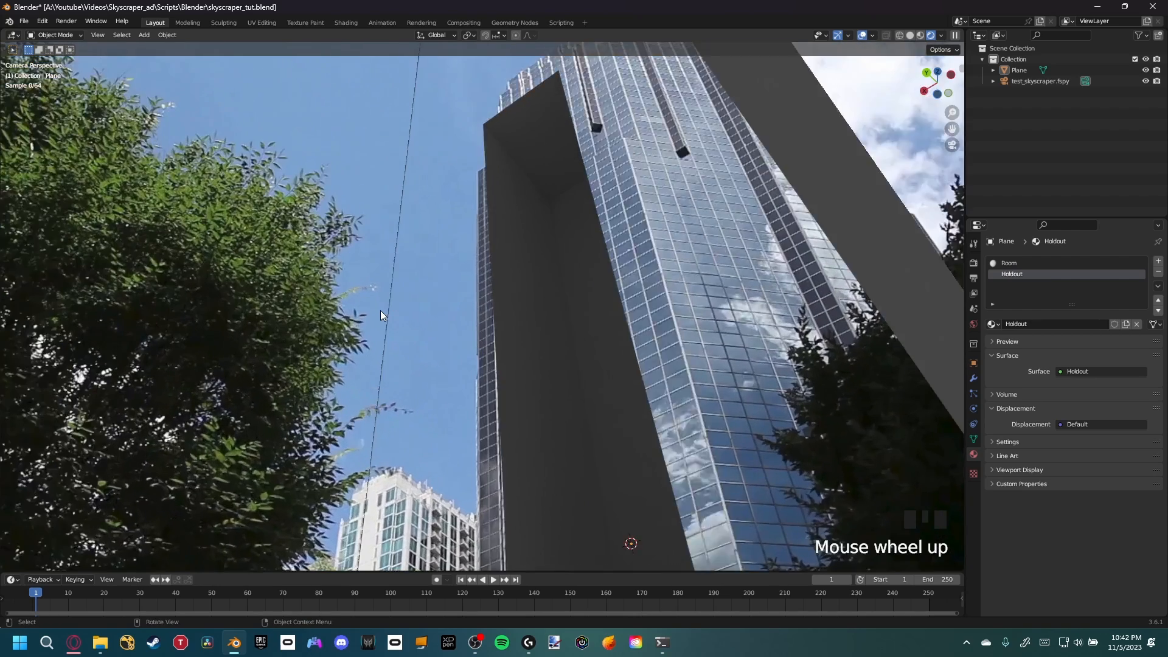
{"action": "scroll", "coordinate": [381, 315], "scroll_direction": "up", "scroll_amount": 1}
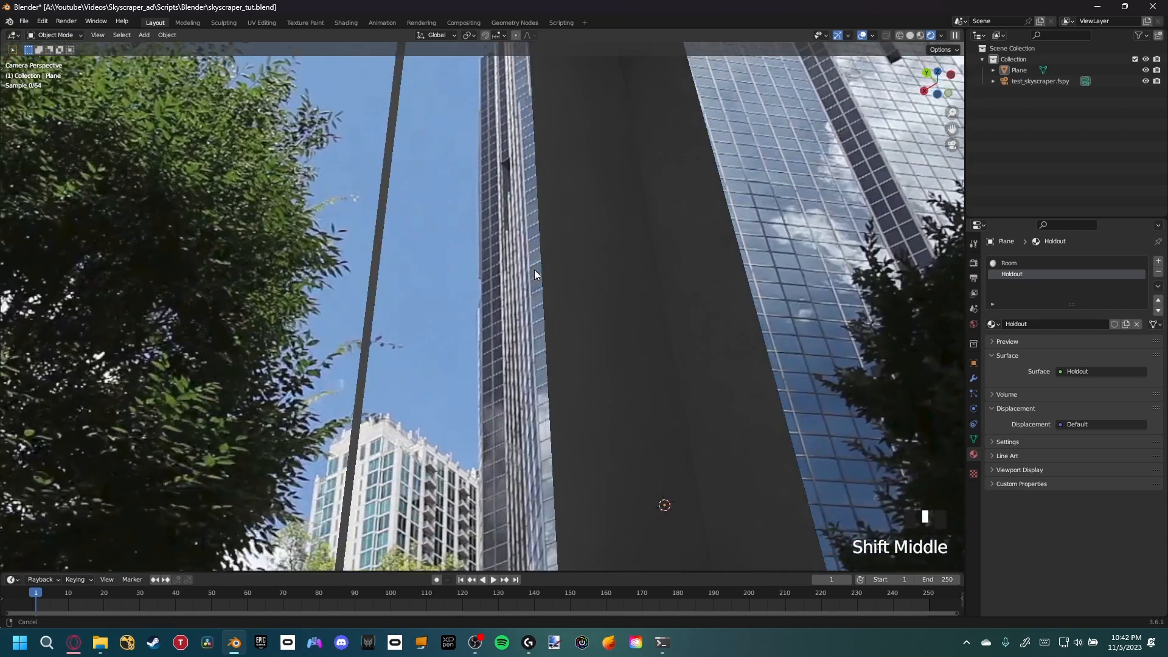
{"action": "scroll", "coordinate": [553, 331], "scroll_direction": "down", "scroll_amount": 1}
{"action": "middle_click_drag", "start_coordinate": [553, 331], "coordinate": [555, 357], "text": "shift"}
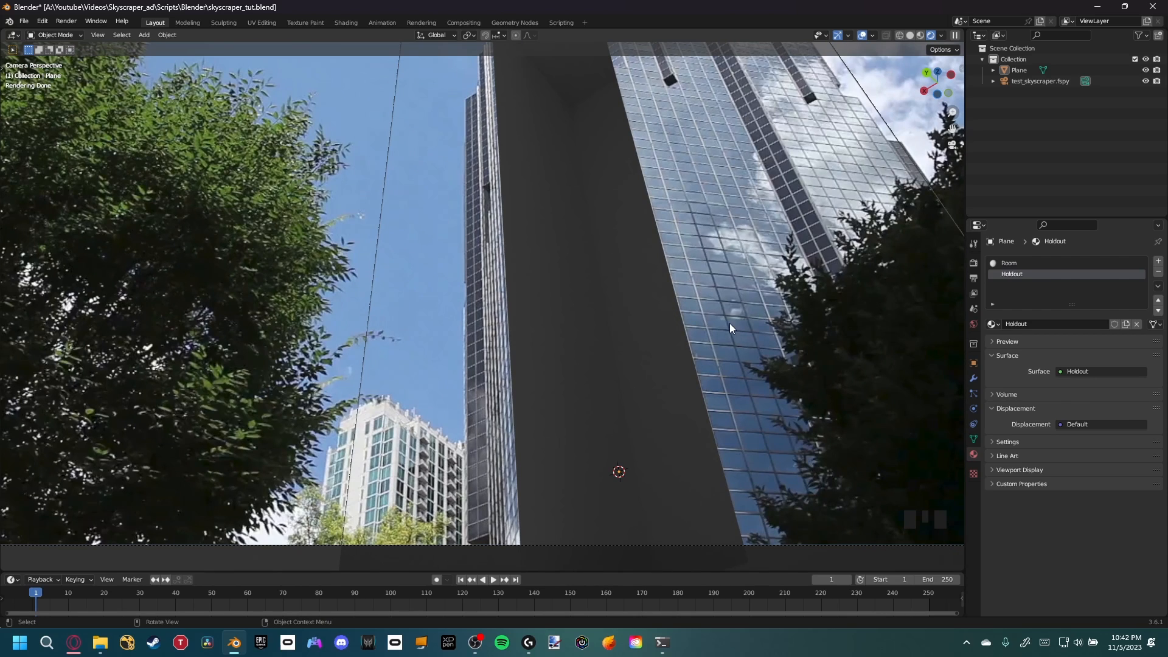
Enable Transparent in the render Film settings
{"action": "left_click", "coordinate": [975, 264]}
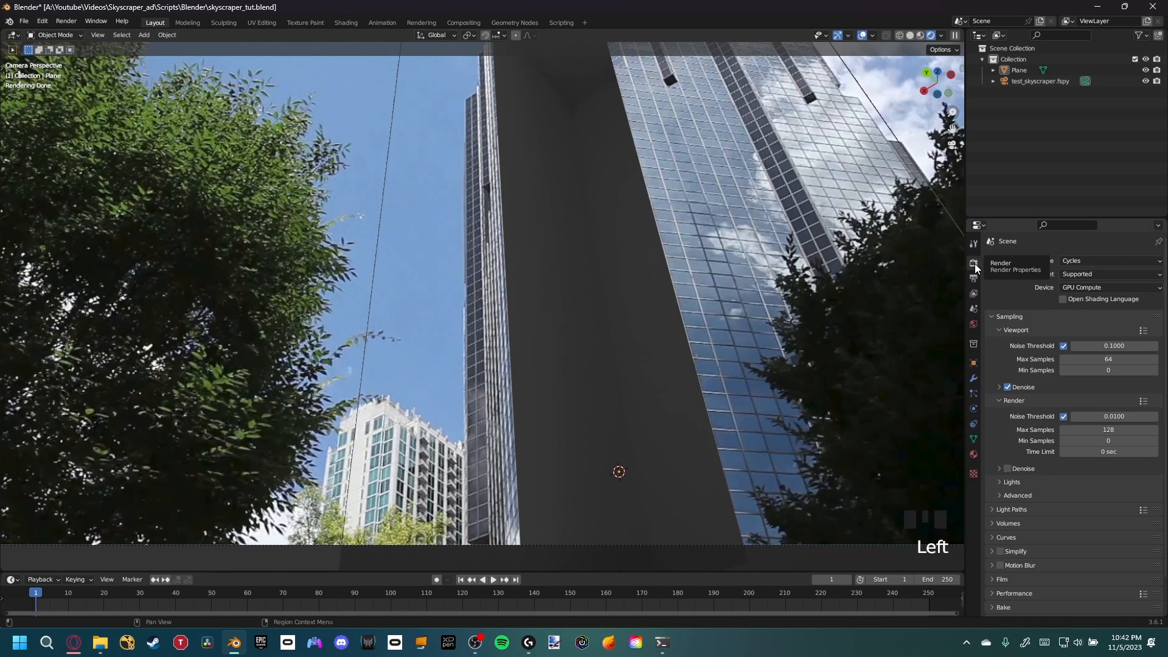
{"action": "scroll", "coordinate": [1012, 417], "scroll_direction": "down", "scroll_amount": 3}
{"action": "left_click", "coordinate": [1010, 539]}
{"action": "scroll", "coordinate": [1015, 511], "scroll_direction": "down", "scroll_amount": 1}
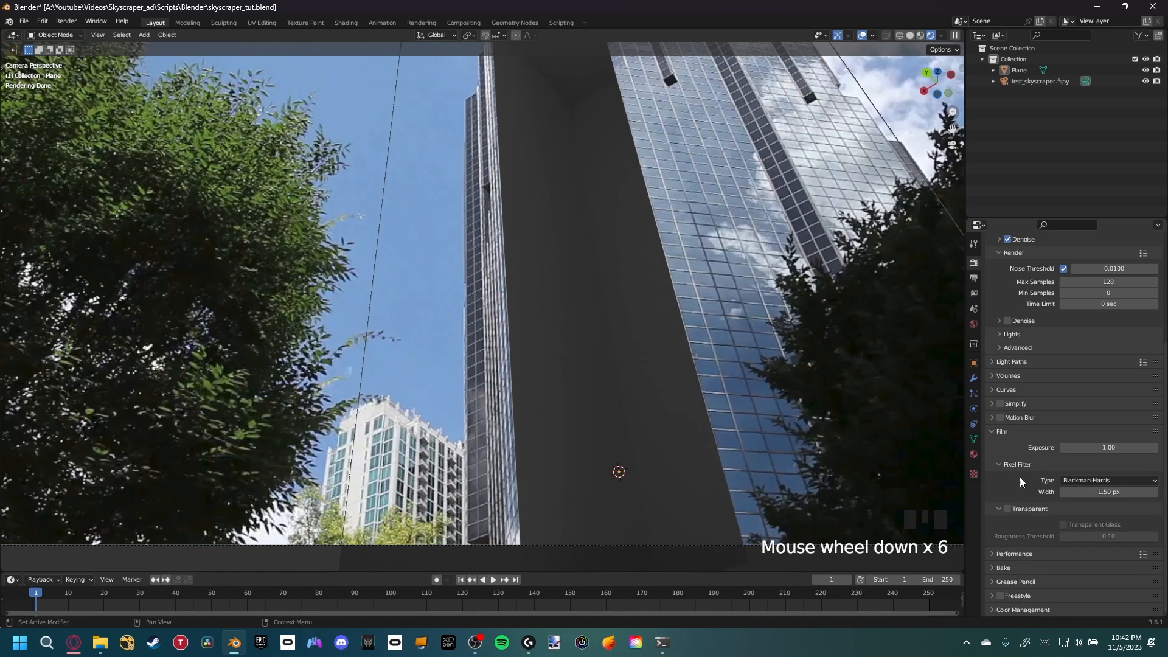
{"action": "left_click", "coordinate": [1009, 511]}
{"action": "left_click", "coordinate": [991, 430]}
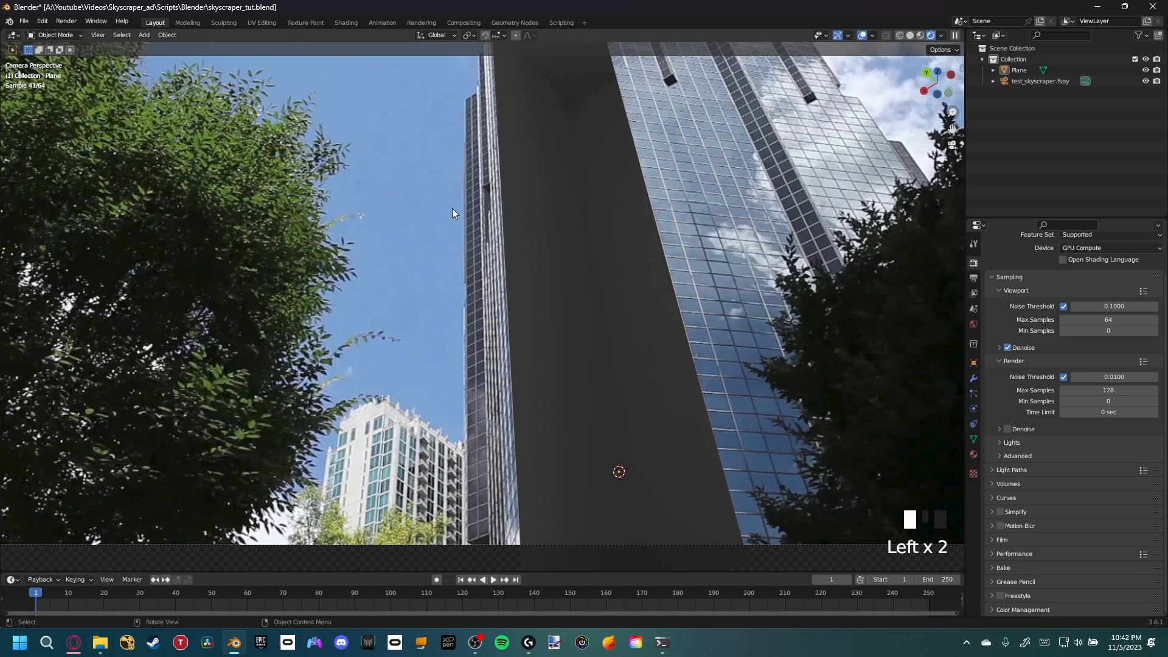
Save the blend file
{"action": "scroll", "coordinate": [561, 246], "scroll_direction": "down", "scroll_amount": 2}
{"action": "middle_click_drag", "start_coordinate": [589, 226], "coordinate": [502, 272], "text": "shift"}
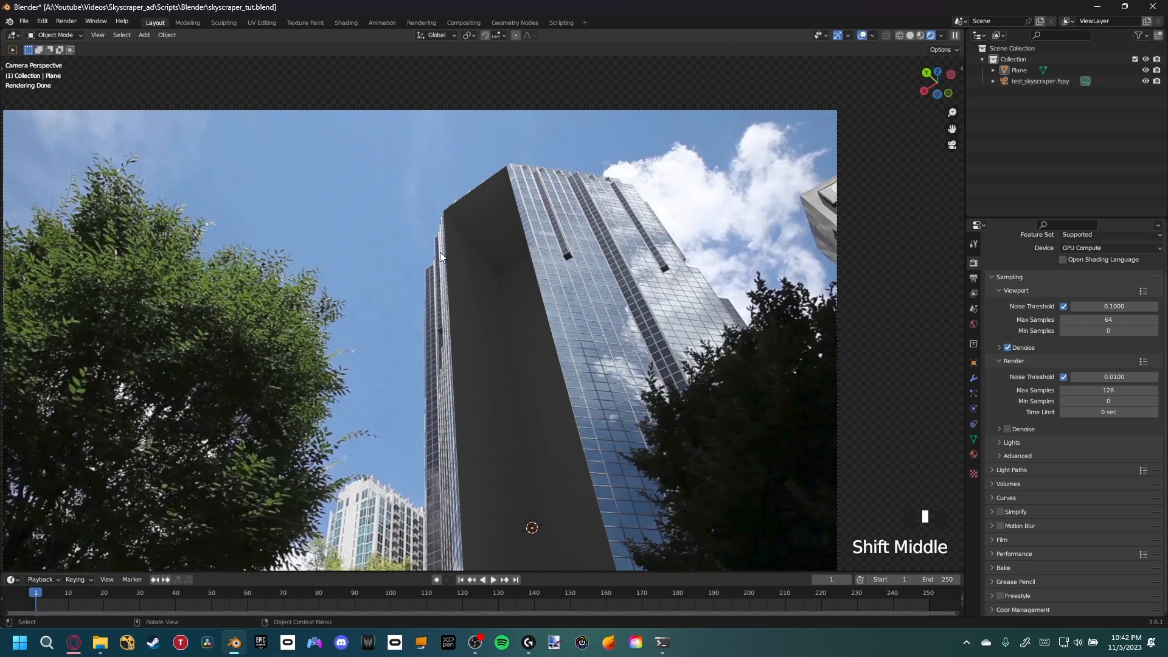
{"action": "middle_click_drag", "start_coordinate": [519, 301], "coordinate": [566, 278], "text": "shift"}
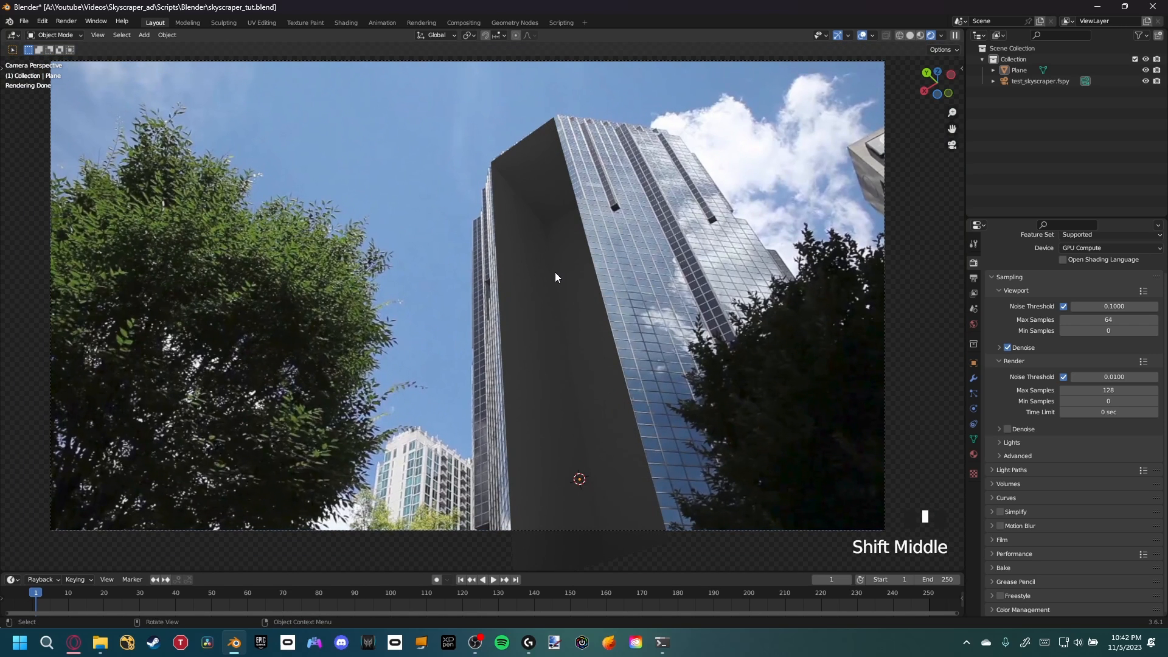
{"action": "key", "text": "ctrl+s"}
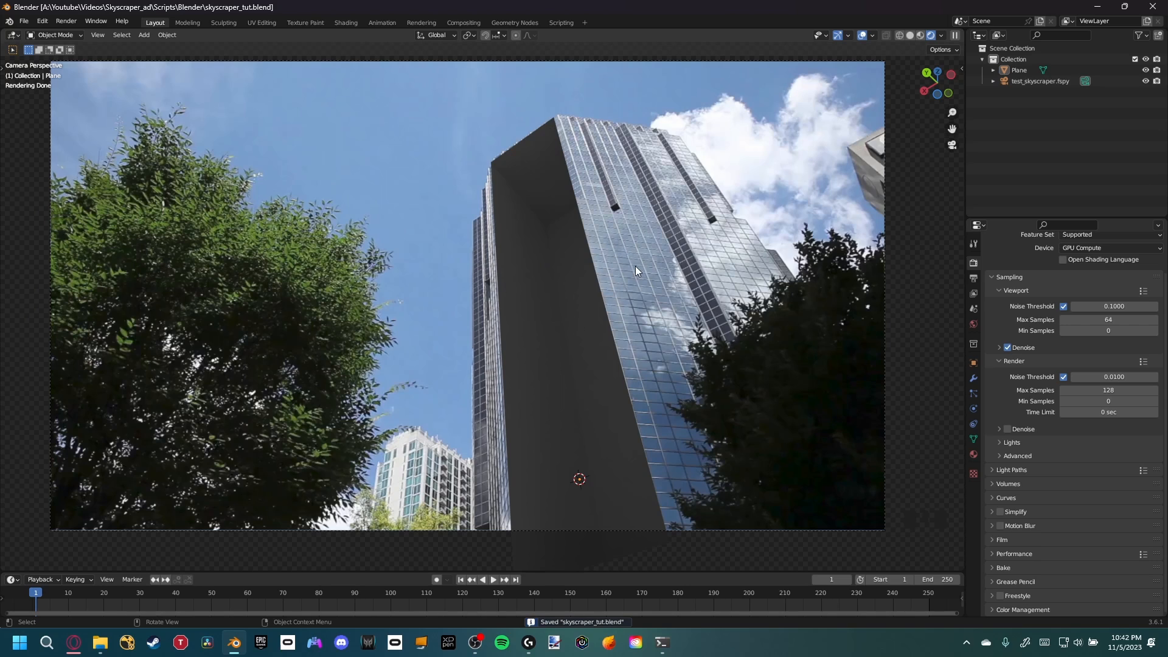
Set the world background color input to an Environment Texture
{"action": "left_click", "coordinate": [973, 324]}
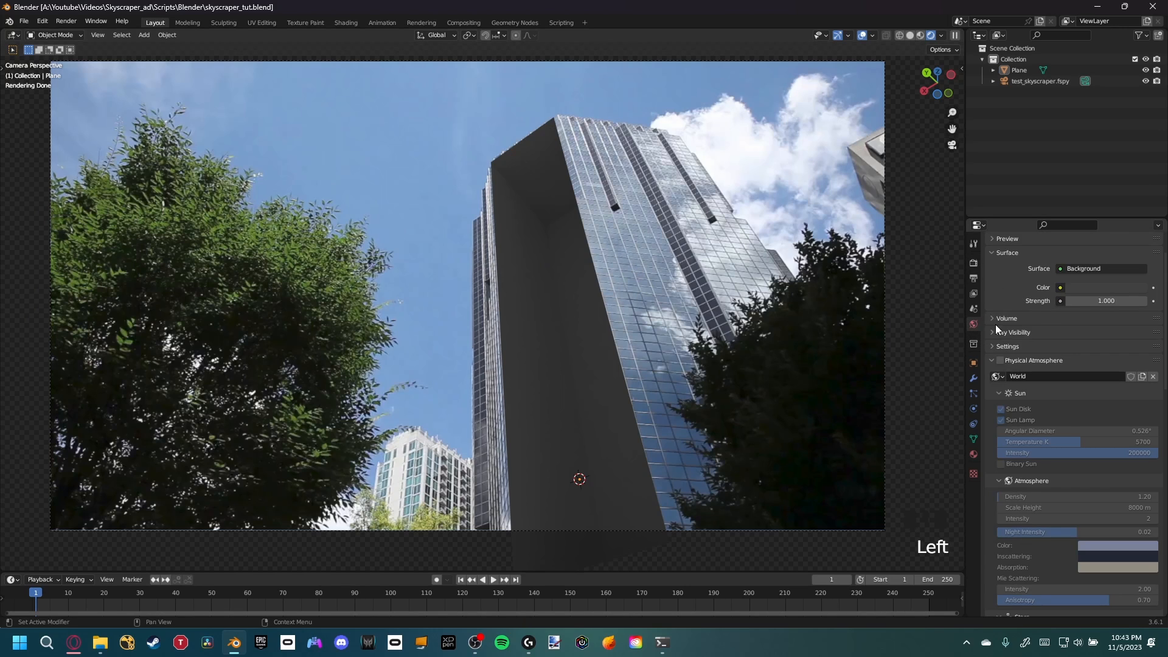
{"action": "left_click", "coordinate": [1060, 289]}
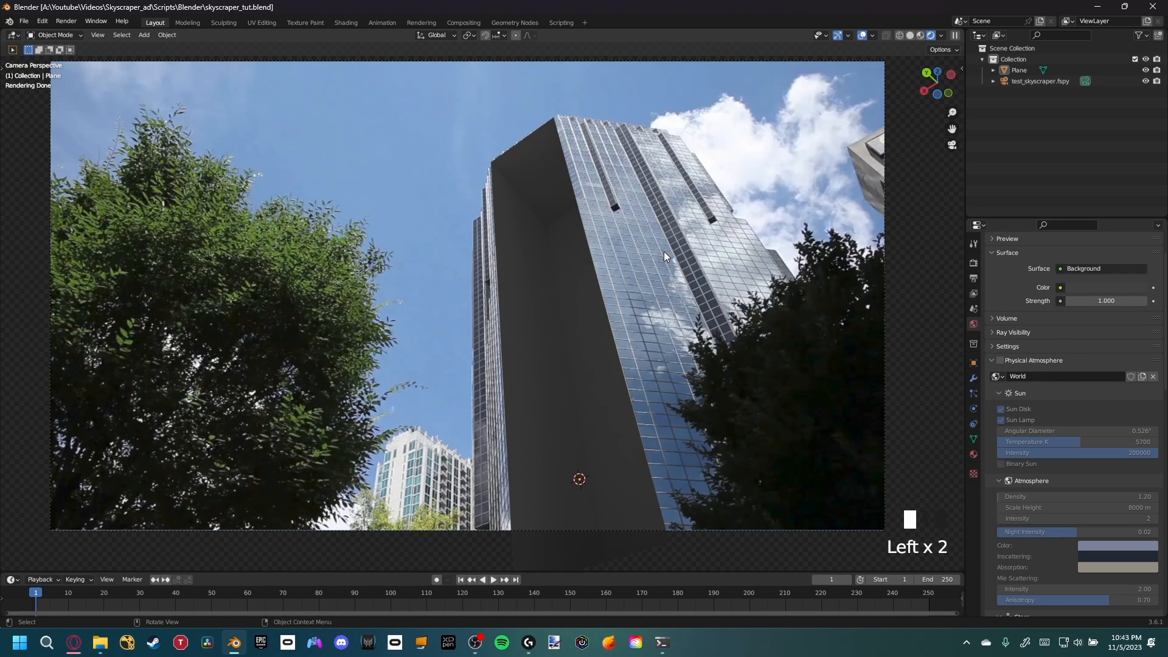
{"action": "left_click", "coordinate": [1059, 287]}
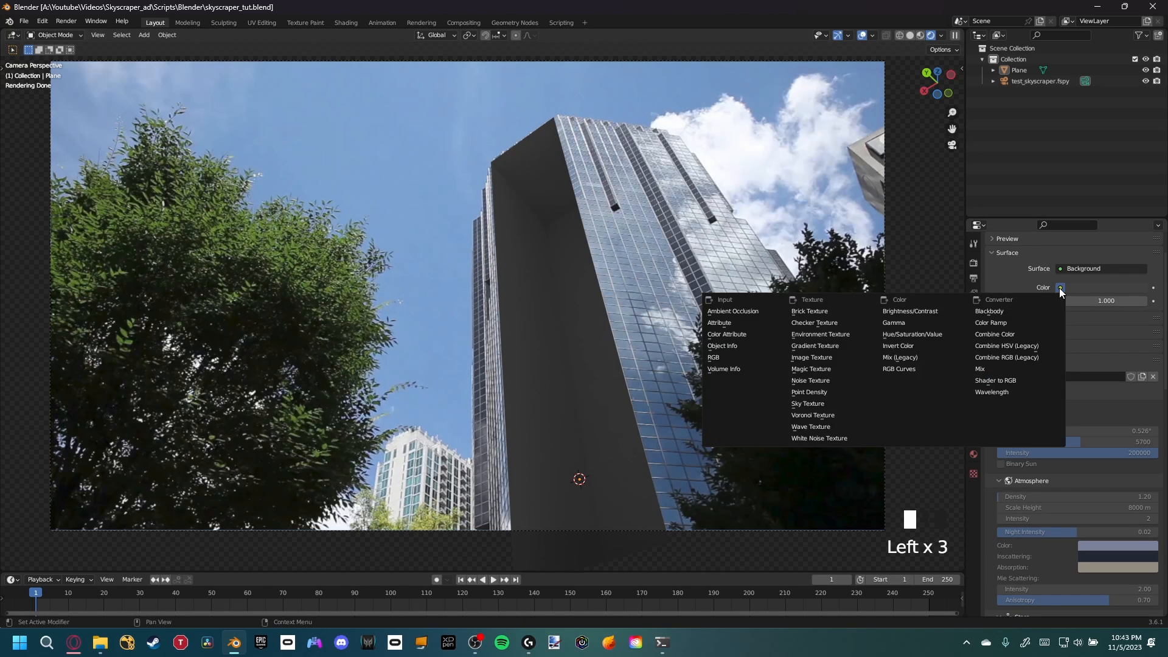
{"action": "left_click", "coordinate": [825, 336]}
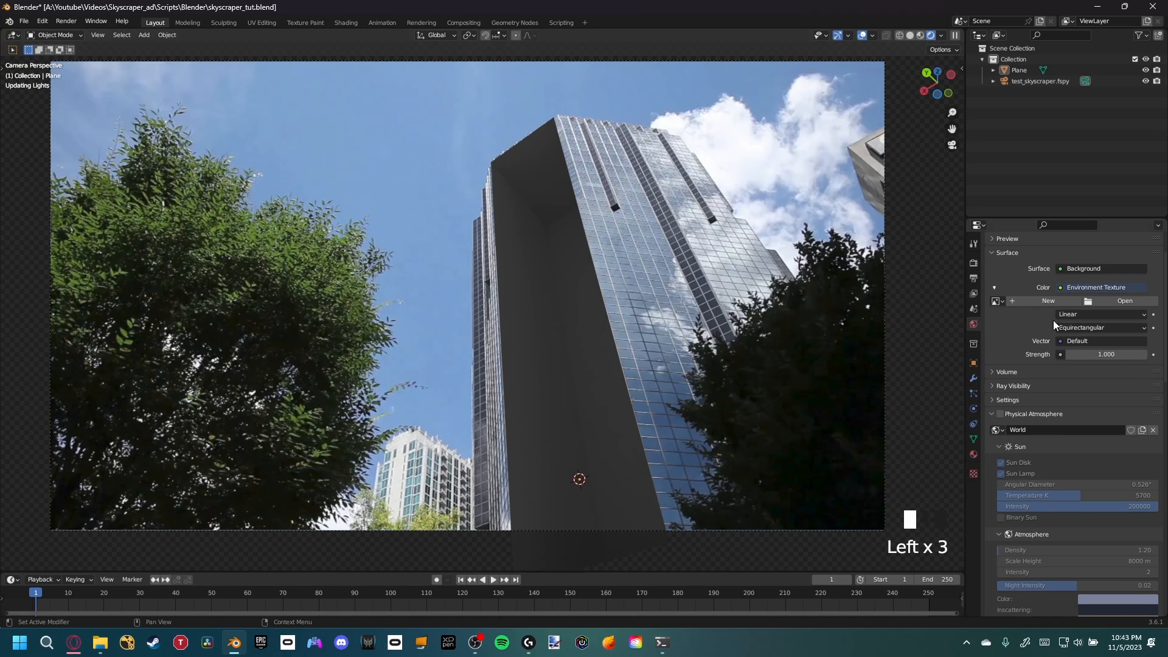
Load blue_photo_studio_4k.exr from the Youtube folder as the world environment image
{"action": "left_click", "coordinate": [1119, 304]}
{"action": "left_click", "coordinate": [309, 235]}
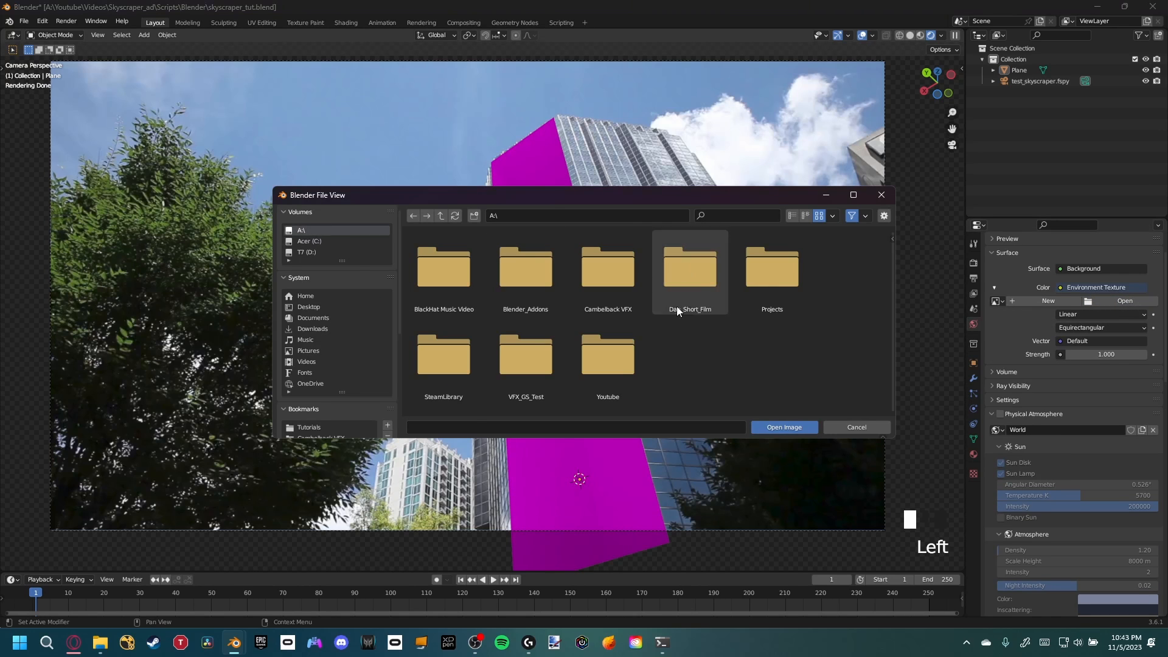
{"action": "double_click", "coordinate": [608, 365]}
{"action": "left_click", "coordinate": [607, 365]}
{"action": "left_click", "coordinate": [783, 427]}
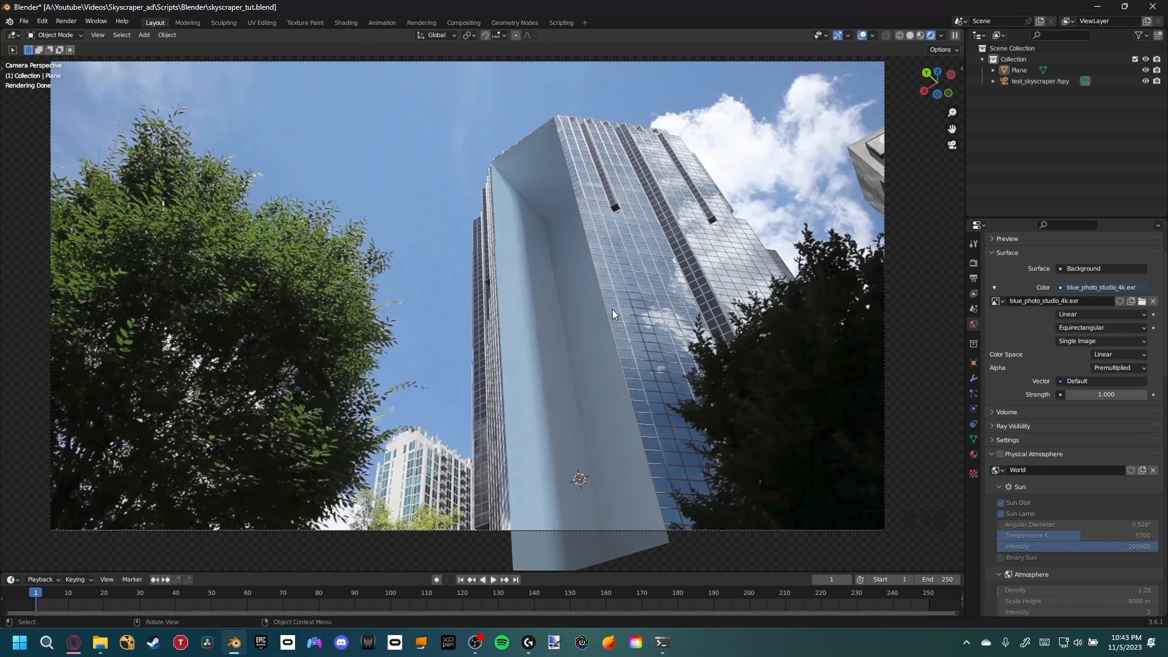
Select the facade plane and make its Room material slot active
{"action": "middle_click_drag", "start_coordinate": [607, 314], "coordinate": [568, 338], "text": "shift"}
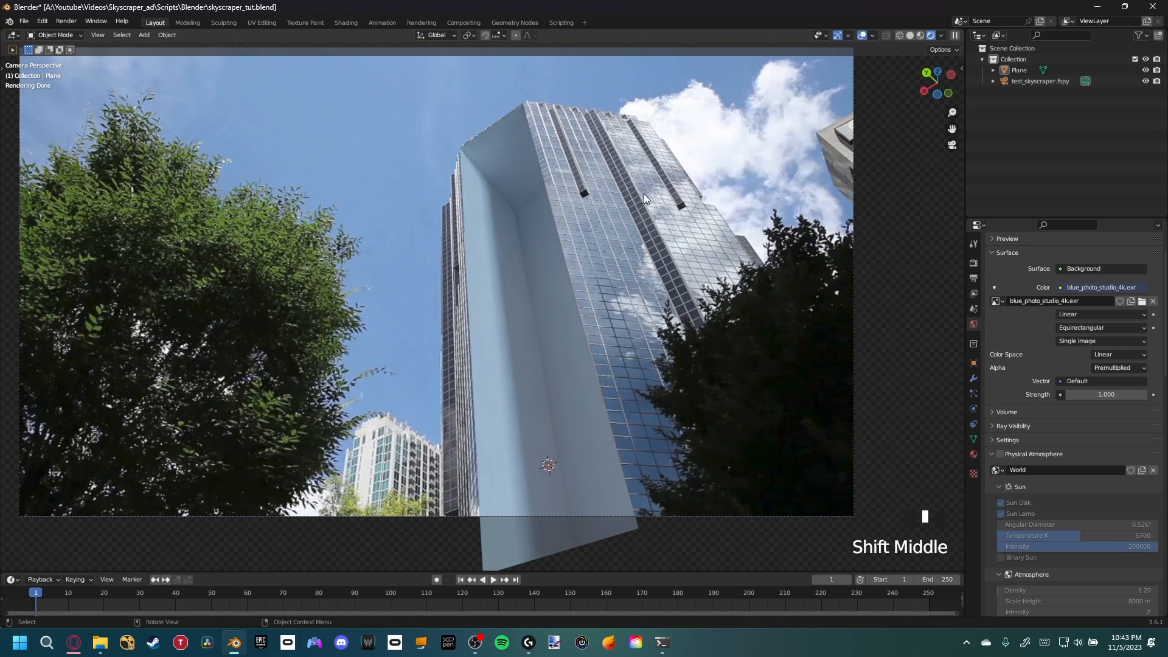
{"action": "middle_click_drag", "start_coordinate": [542, 230], "coordinate": [508, 313], "text": "shift"}
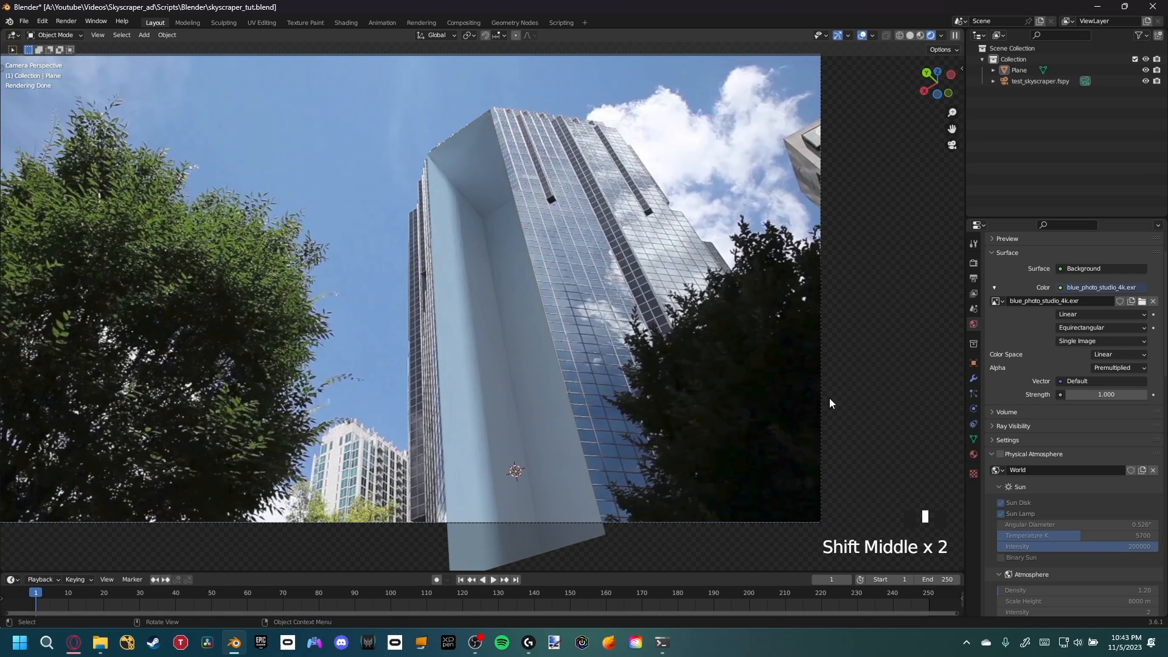
{"action": "left_click", "coordinate": [552, 267]}
{"action": "left_click", "coordinate": [973, 455]}
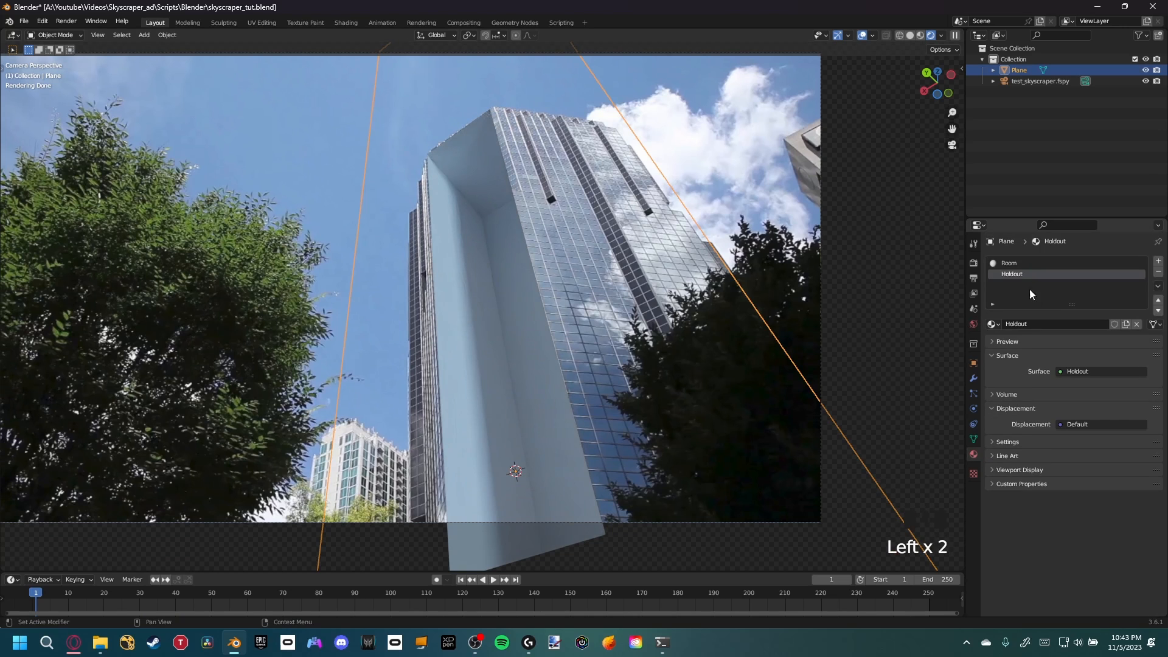
{"action": "left_click", "coordinate": [1020, 266]}
{"action": "left_click", "coordinate": [1018, 265]}
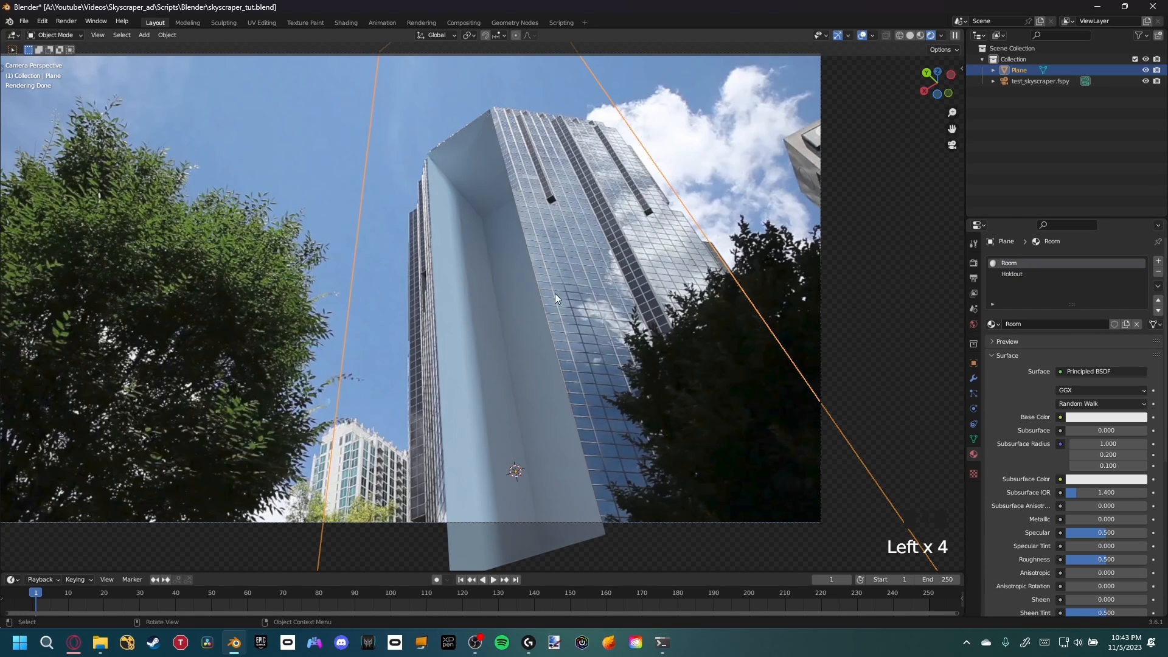
Set the Room material's base color to hex FFADAD
{"action": "mouse_move", "coordinate": [555, 293]}
{"action": "middle_mouse_down", "text": "shift"}
{"action": "mouse_move", "coordinate": [564, 301]}
{"action": "mouse_move", "coordinate": [560, 271]}
{"action": "middle_mouse_up", "text": "shift"}
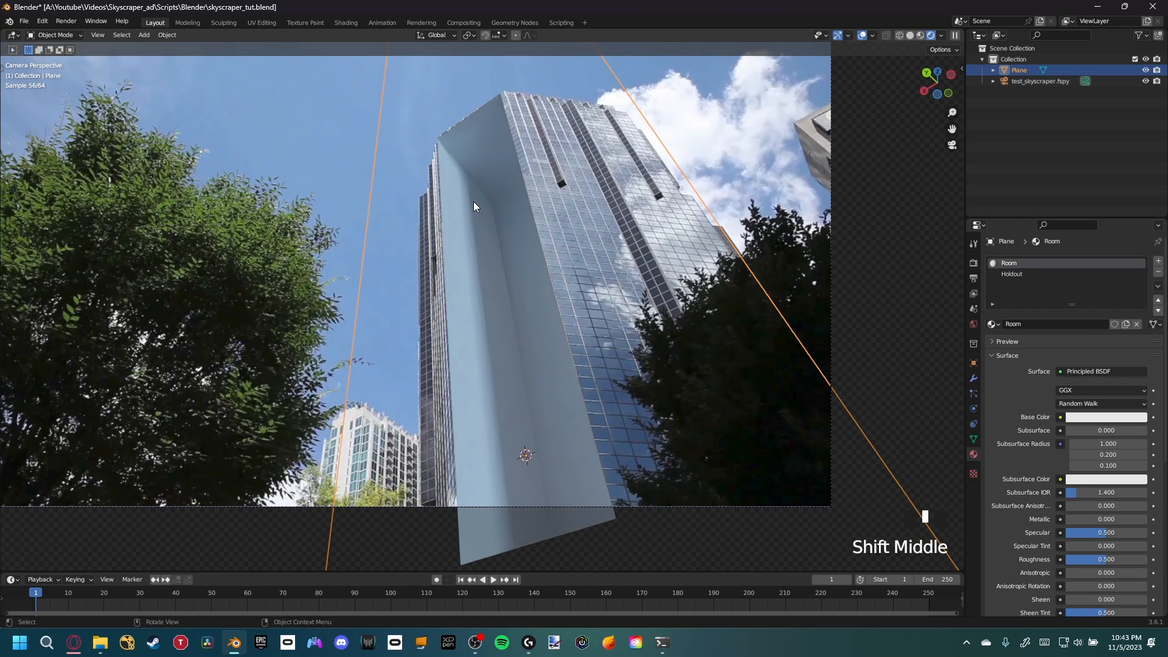
{"action": "scroll", "coordinate": [487, 216], "scroll_direction": "up", "scroll_amount": 2}
{"action": "middle_click_drag", "start_coordinate": [503, 235], "coordinate": [699, 318], "text": "shift"}
{"action": "left_click", "coordinate": [1097, 419]}
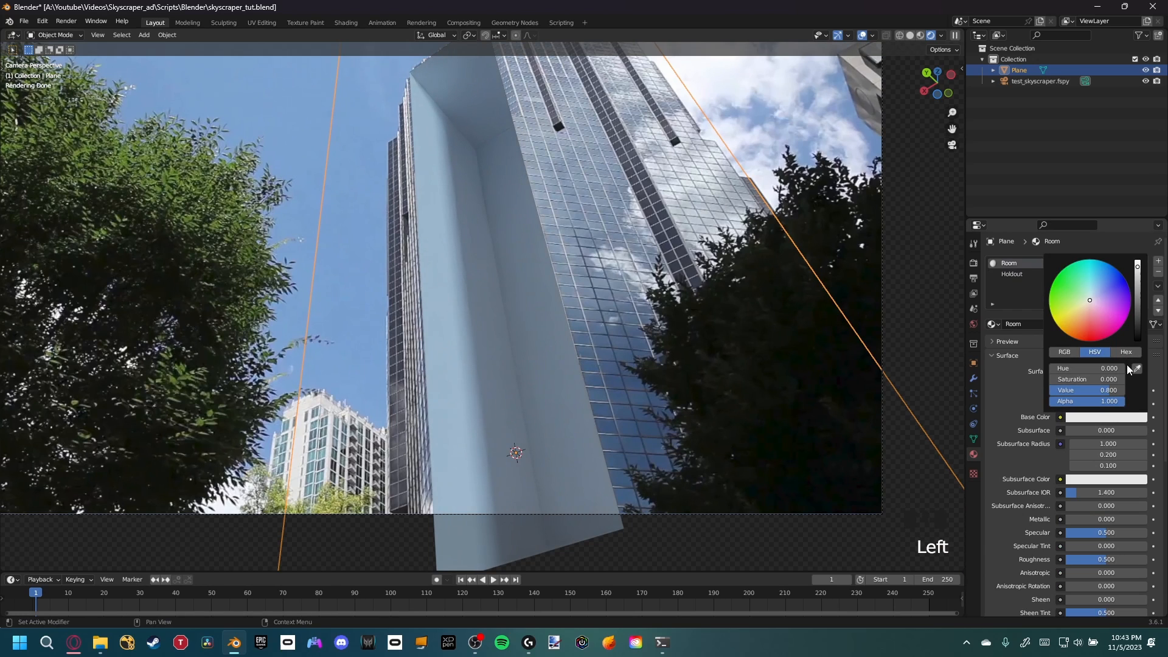
{"action": "left_click", "coordinate": [1124, 353]}
{"action": "left_click", "coordinate": [1107, 366]}
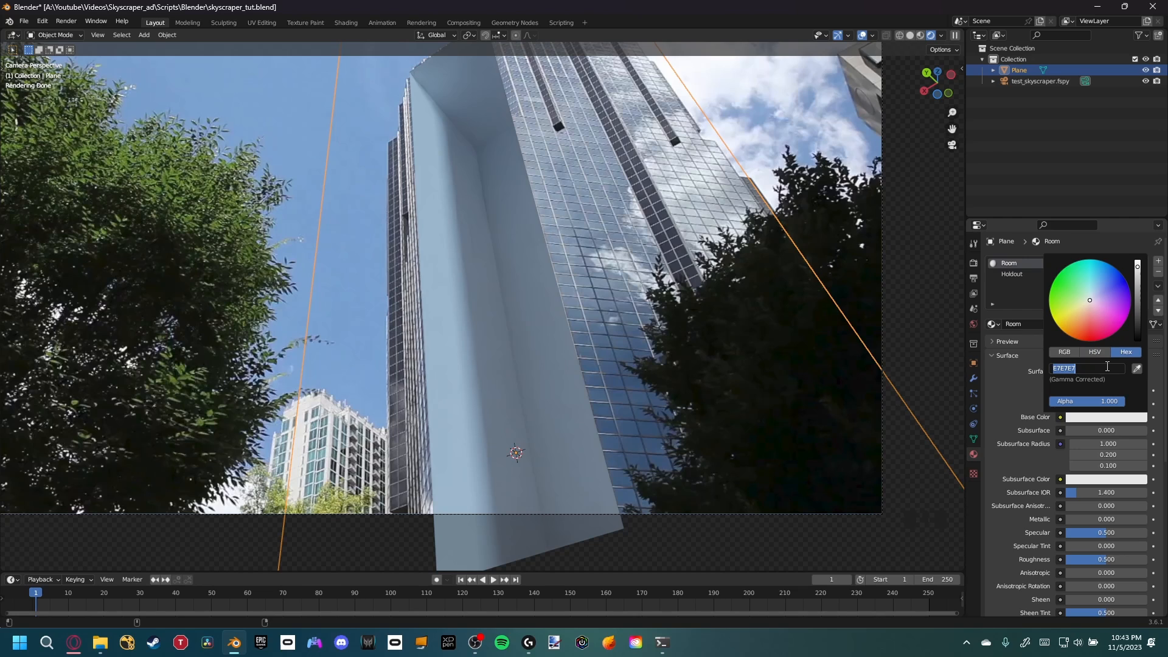
{"action": "type", "text": "FFADAD"}
{"action": "key", "text": "Return"}
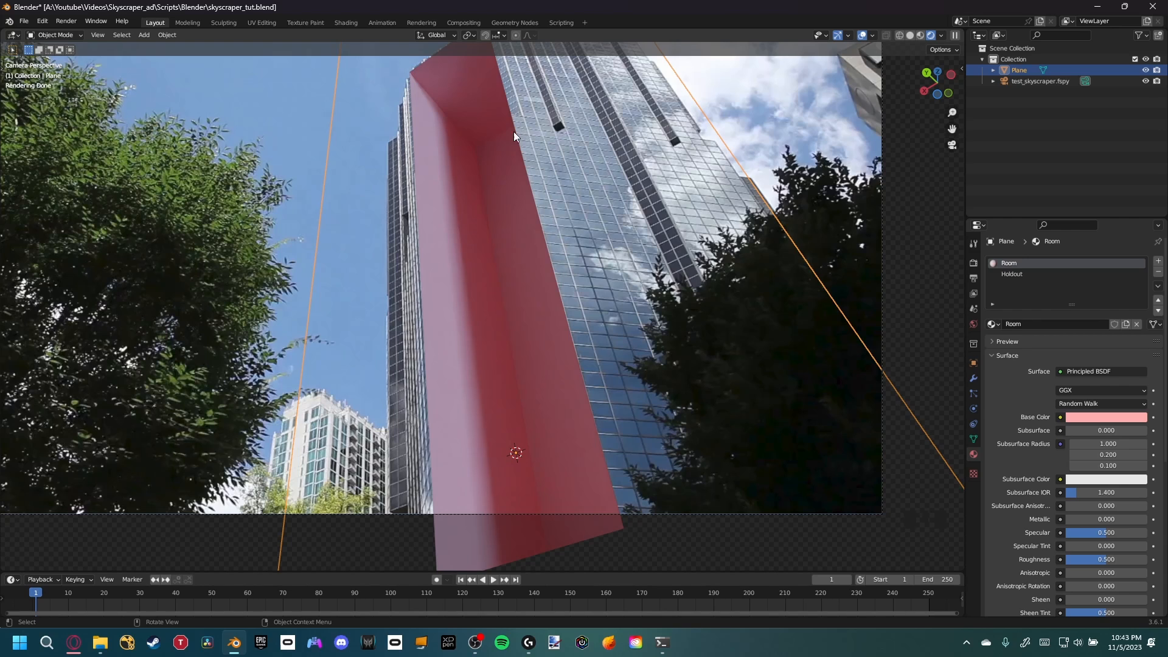
Leave the camera view and add an Area light to the scene
{"action": "middle_click_drag", "start_coordinate": [498, 168], "coordinate": [538, 174], "text": "shift"}
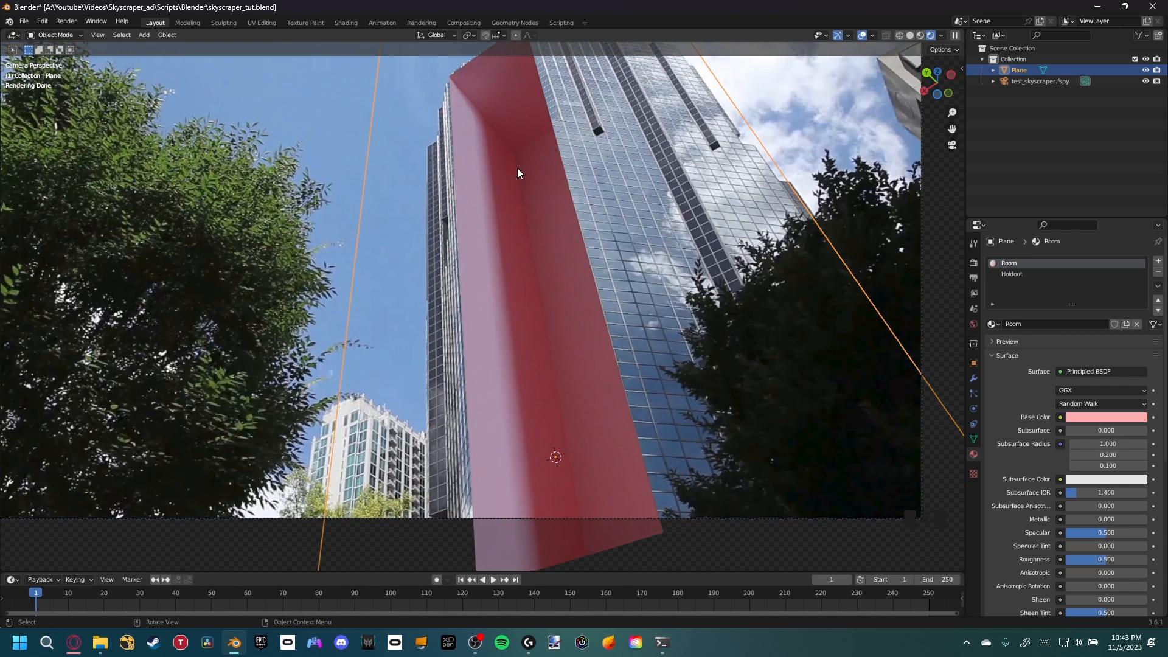
{"action": "middle_click_drag", "start_coordinate": [522, 213], "coordinate": [524, 250]}
{"action": "scroll", "coordinate": [576, 313], "scroll_direction": "down", "scroll_amount": 4}
{"action": "middle_click_drag", "start_coordinate": [576, 313], "coordinate": [568, 341], "text": "shift"}
{"action": "key", "text": "shift+a"}
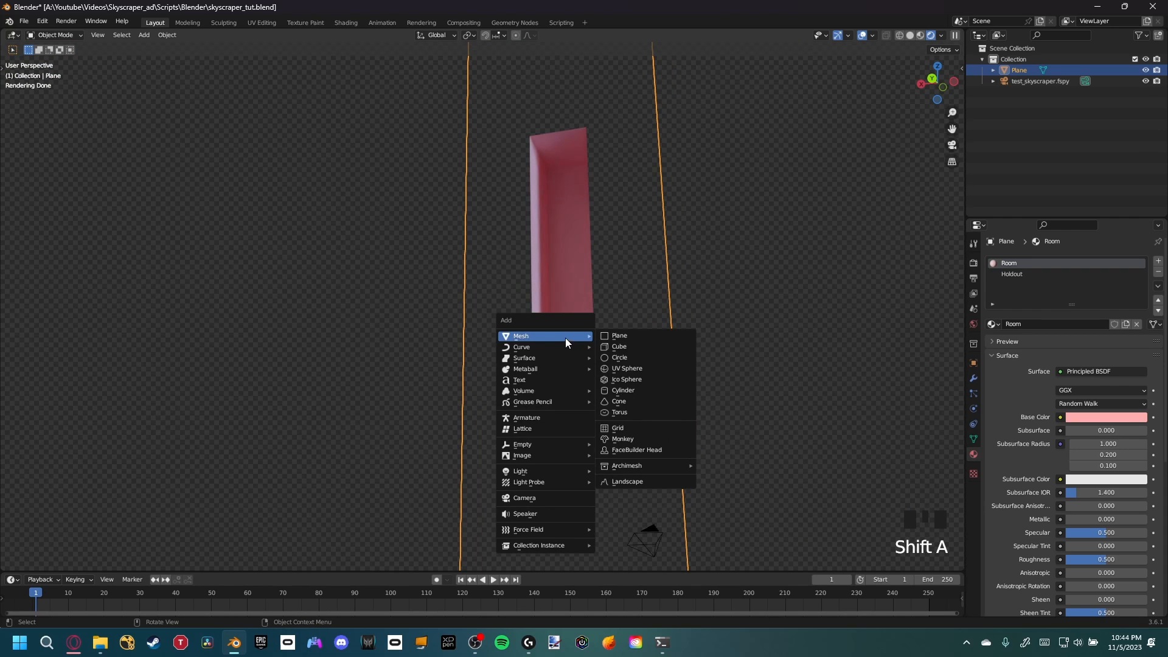
{"action": "mouse_move", "coordinate": [525, 470]}
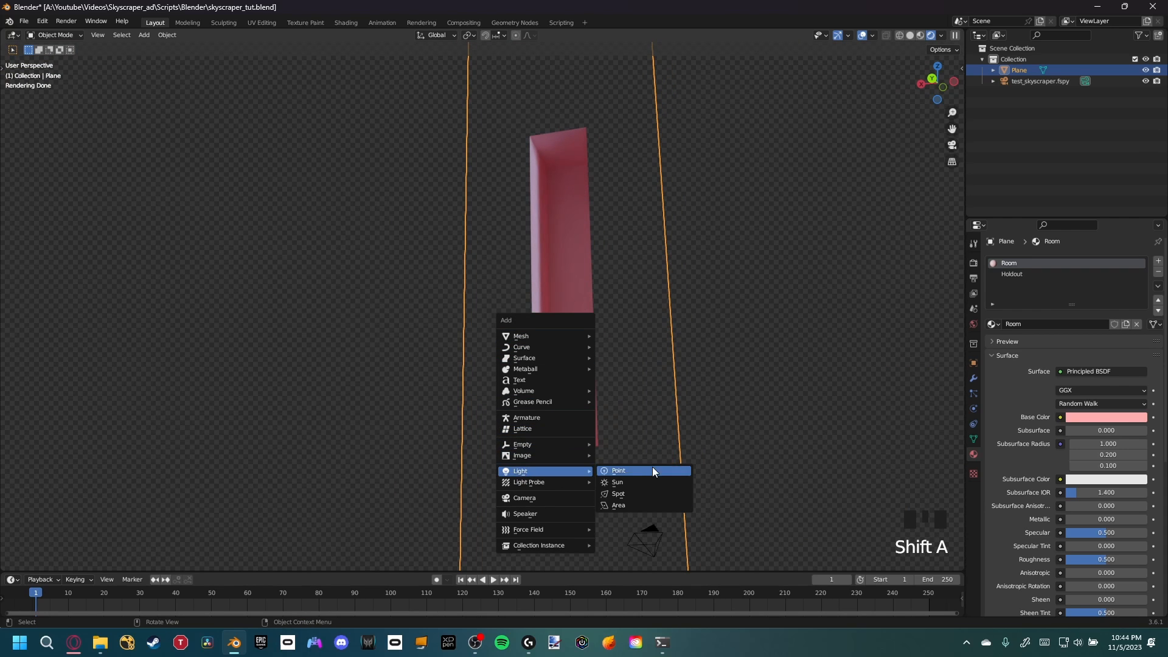
{"action": "left_click", "coordinate": [627, 505]}
Move the area light horizontally, then vertically up beside the facade recess
{"action": "middle_click_drag", "start_coordinate": [623, 498], "coordinate": [605, 460]}
{"action": "key", "text": "g"}
{"action": "key", "text": "shift+z"}
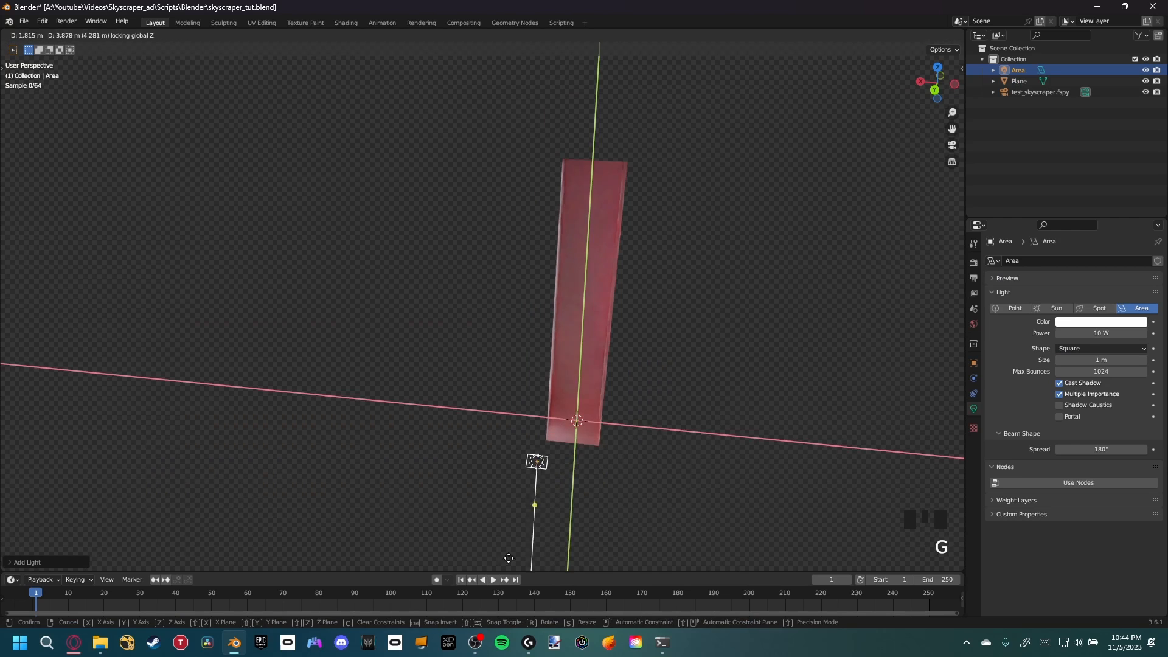
{"action": "left_click", "coordinate": [492, 68]}
{"action": "key", "text": "g"}
{"action": "key", "text": "z"}
{"action": "left_click", "coordinate": [480, 254]}
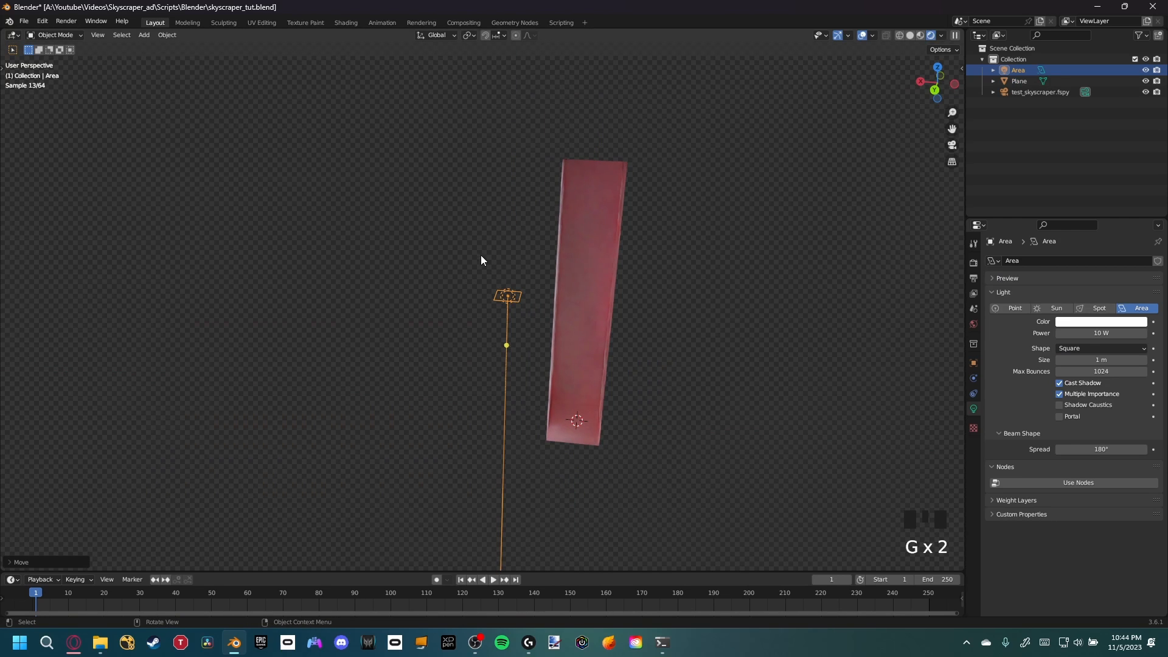
Set the area light's size to about 10.9 m
{"action": "left_click_drag", "start_coordinate": [506, 354], "coordinate": [587, 321]}
{"action": "middle_click_drag", "start_coordinate": [587, 321], "coordinate": [469, 337]}
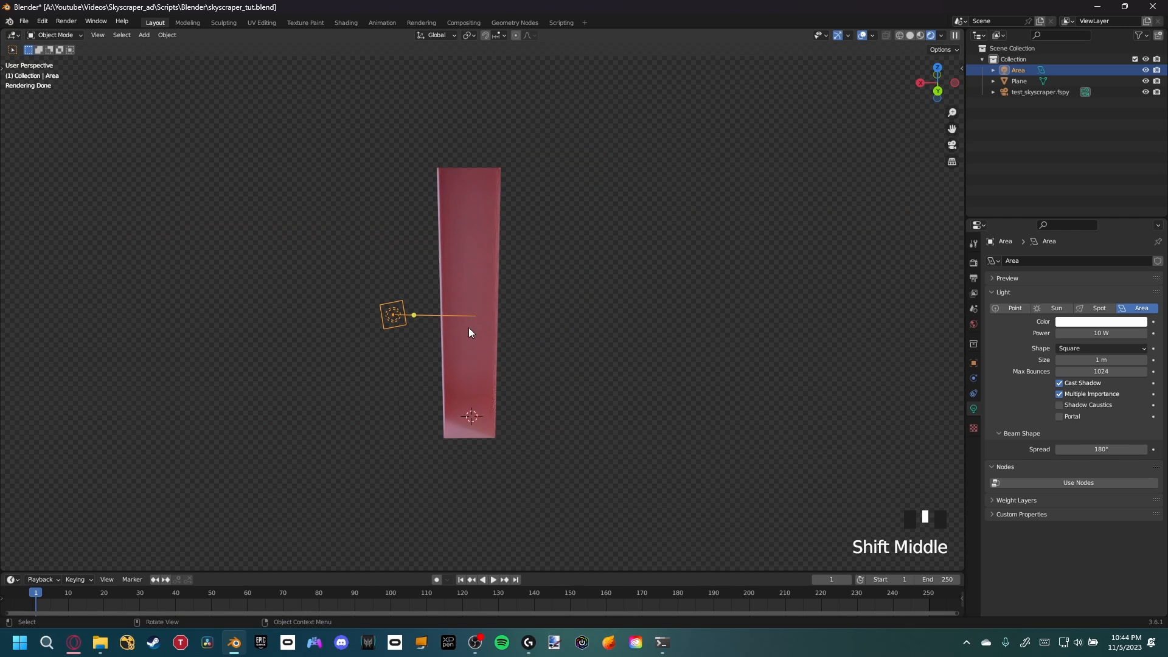
{"action": "middle_click_drag", "start_coordinate": [509, 346], "coordinate": [522, 339]}
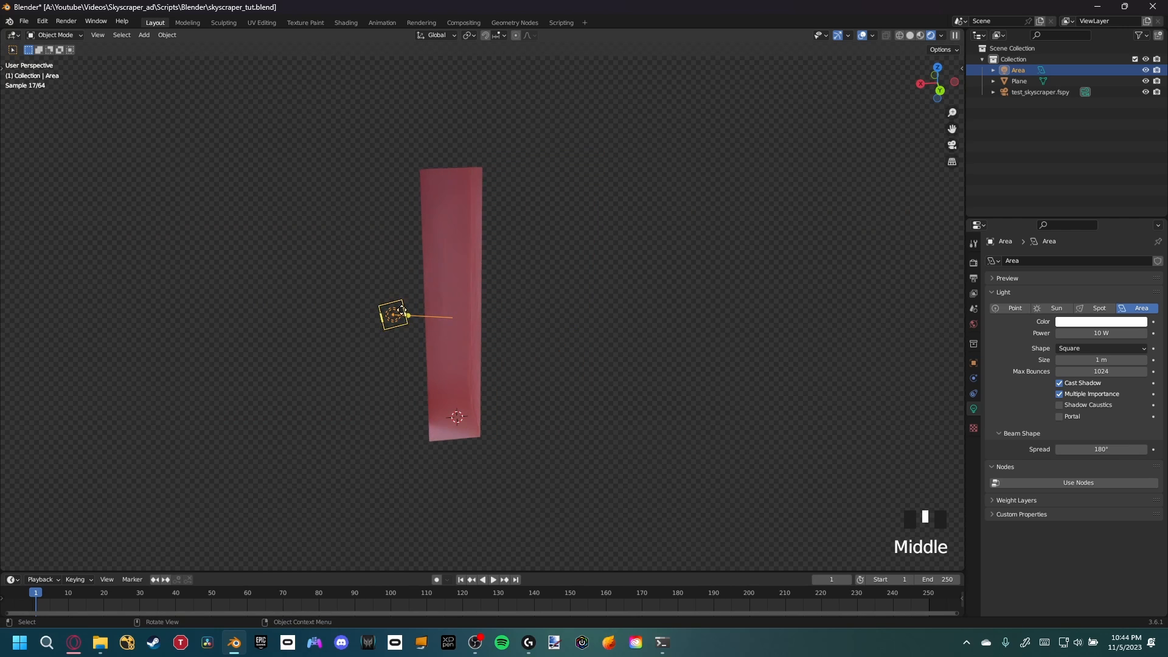
{"action": "left_click_drag", "start_coordinate": [1088, 359], "coordinate": [1153, 359]}
Set the area light's power to 1000 W
{"action": "middle_click_drag", "start_coordinate": [595, 392], "coordinate": [542, 395]}
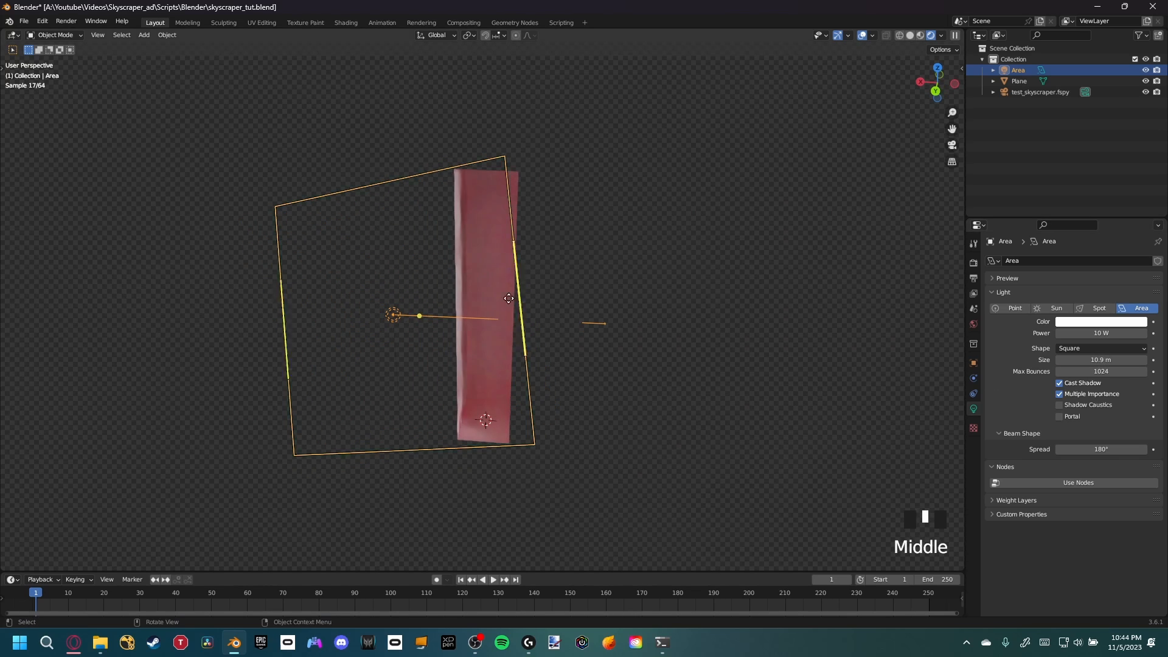
{"action": "left_click_drag", "start_coordinate": [1122, 332], "coordinate": [1123, 332]}
{"action": "left_click", "coordinate": [1121, 331]}
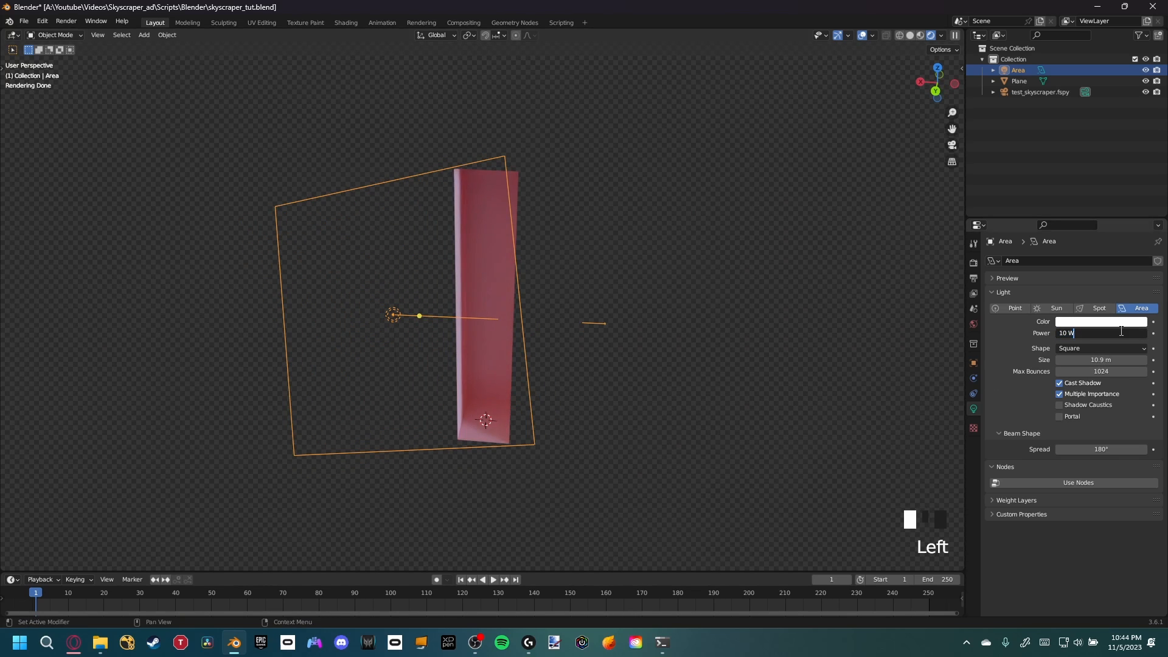
{"action": "key", "text": "Return"}
{"action": "left_click", "coordinate": [1091, 336]}
{"action": "type", "text": "1000"}
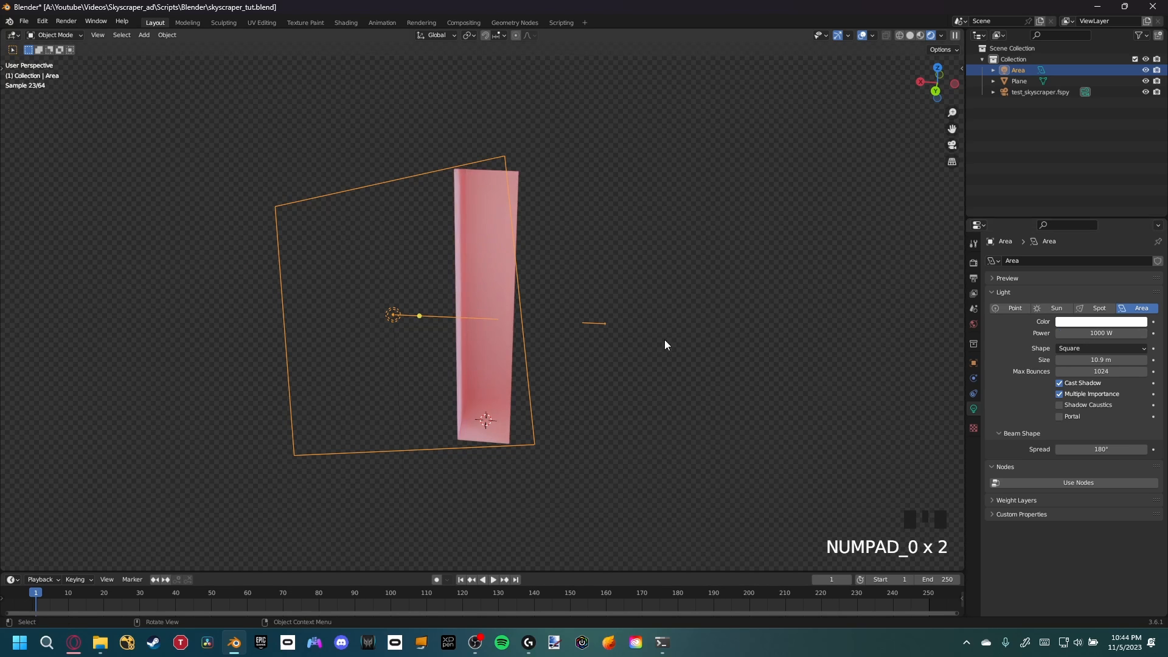
Create a linked duplicate of the area light
{"action": "middle_click_drag", "start_coordinate": [666, 340], "coordinate": [356, 232]}
{"action": "key", "text": "KP_0"}
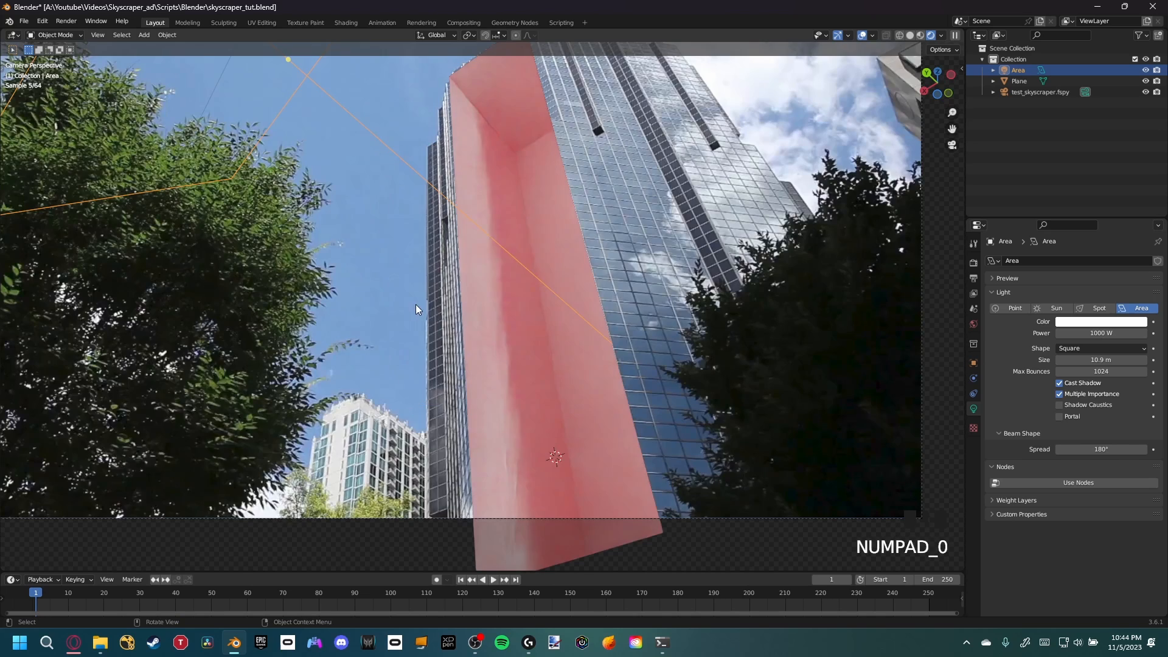
{"action": "scroll", "coordinate": [415, 304], "scroll_direction": "down", "scroll_amount": 2}
{"action": "middle_click_drag", "start_coordinate": [497, 317], "coordinate": [514, 354], "text": "shift"}
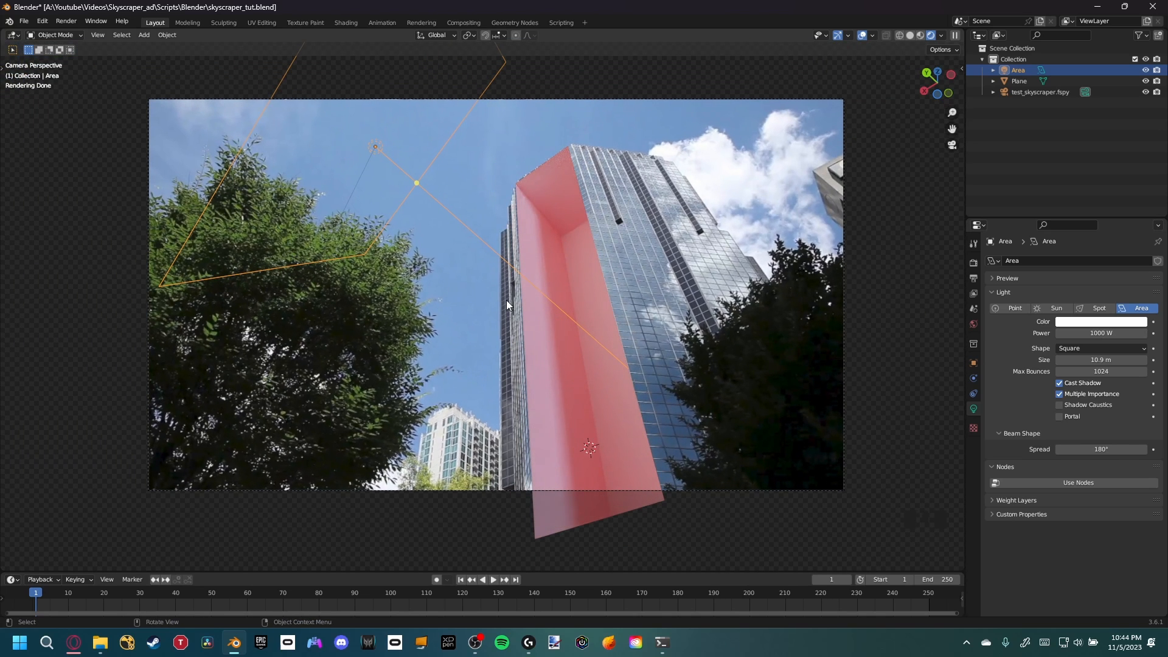
{"action": "scroll", "coordinate": [506, 301], "scroll_direction": "down", "scroll_amount": 7}
{"action": "middle_click_drag", "start_coordinate": [521, 361], "coordinate": [511, 343], "text": "shift"}
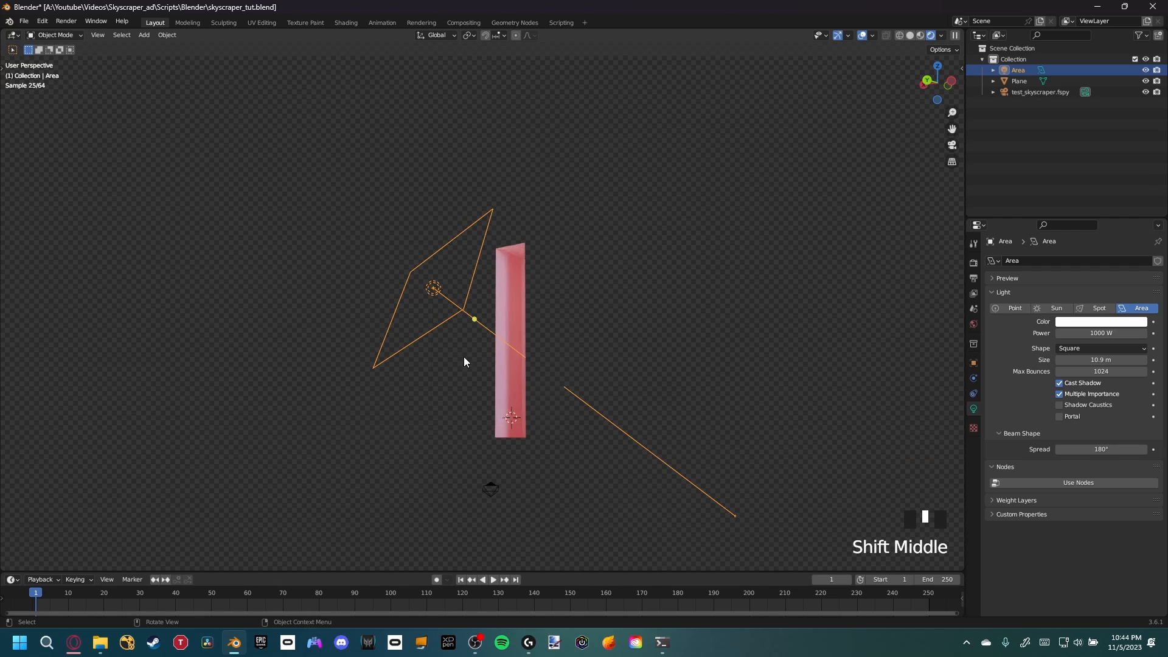
{"action": "key", "text": "alt+d"}
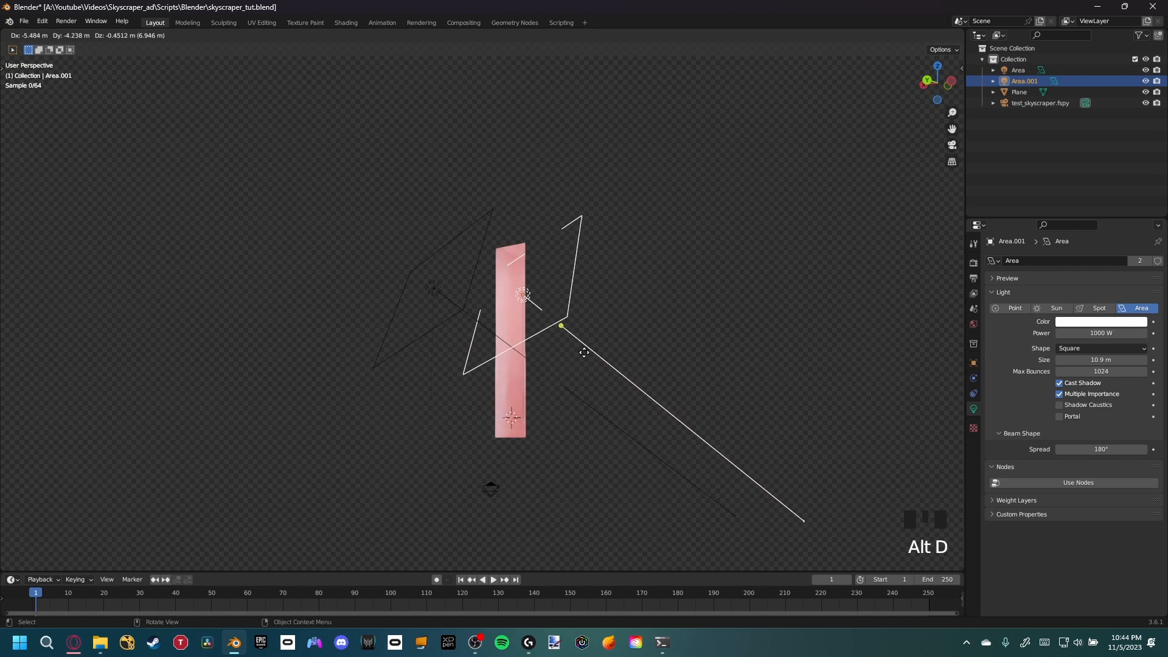
{"action": "left_click", "coordinate": [595, 359]}
Reposition the duplicated light horizontally twice so it faces the recess from the other side
{"action": "key", "text": "g"}
{"action": "key", "text": "shift+z"}
{"action": "left_click", "coordinate": [573, 317]}
{"action": "middle_click_drag", "start_coordinate": [572, 317], "coordinate": [467, 389]}
{"action": "key", "text": "g"}
{"action": "key", "text": "shift+z"}
{"action": "left_click", "coordinate": [354, 418]}
{"action": "middle_click_drag", "start_coordinate": [527, 280], "coordinate": [599, 253]}
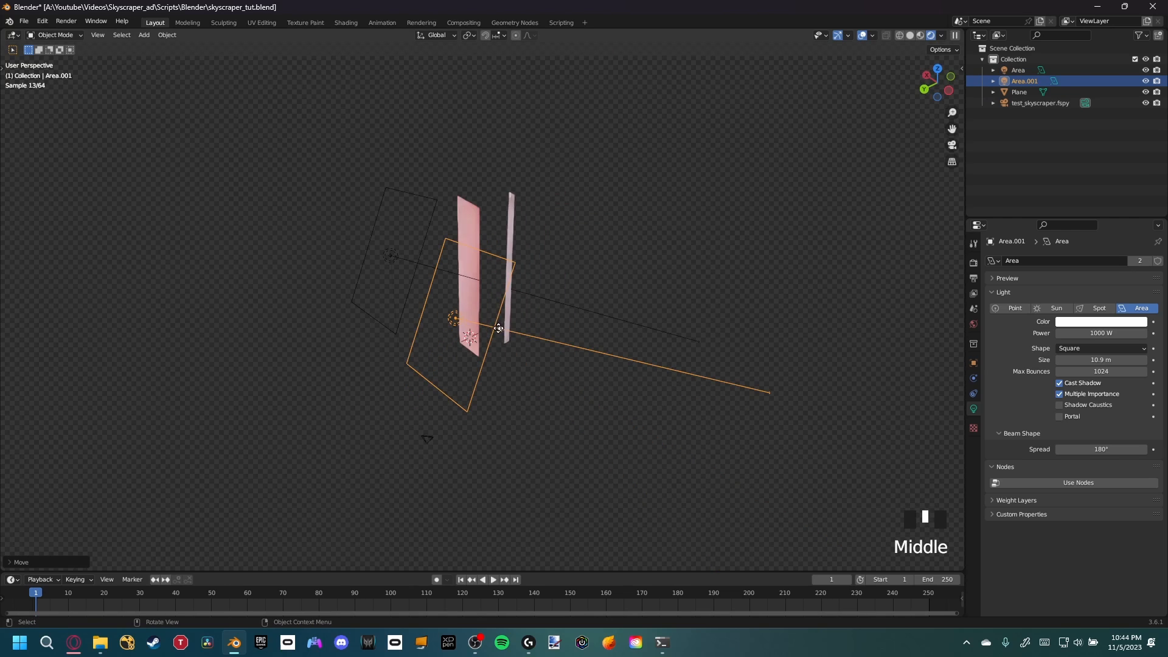
{"action": "left_click_drag", "start_coordinate": [508, 330], "coordinate": [469, 292]}
Save the blend file with both area lights placed
{"action": "key", "text": "KP_0"}
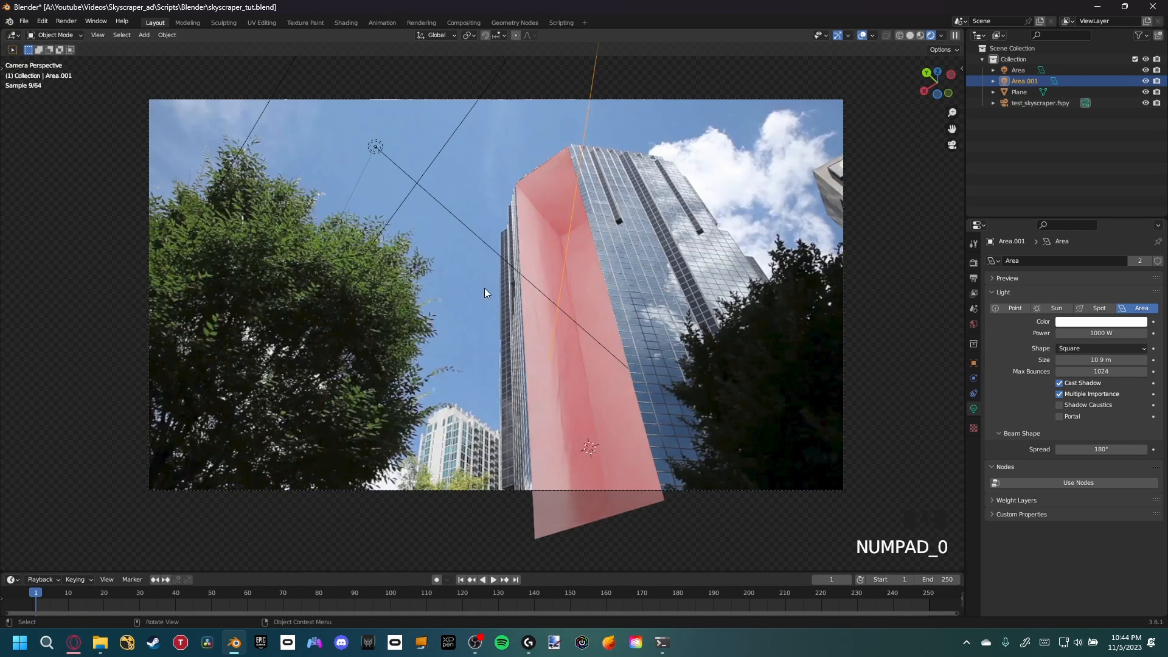
{"action": "scroll", "coordinate": [485, 292], "scroll_direction": "down", "scroll_amount": 1}
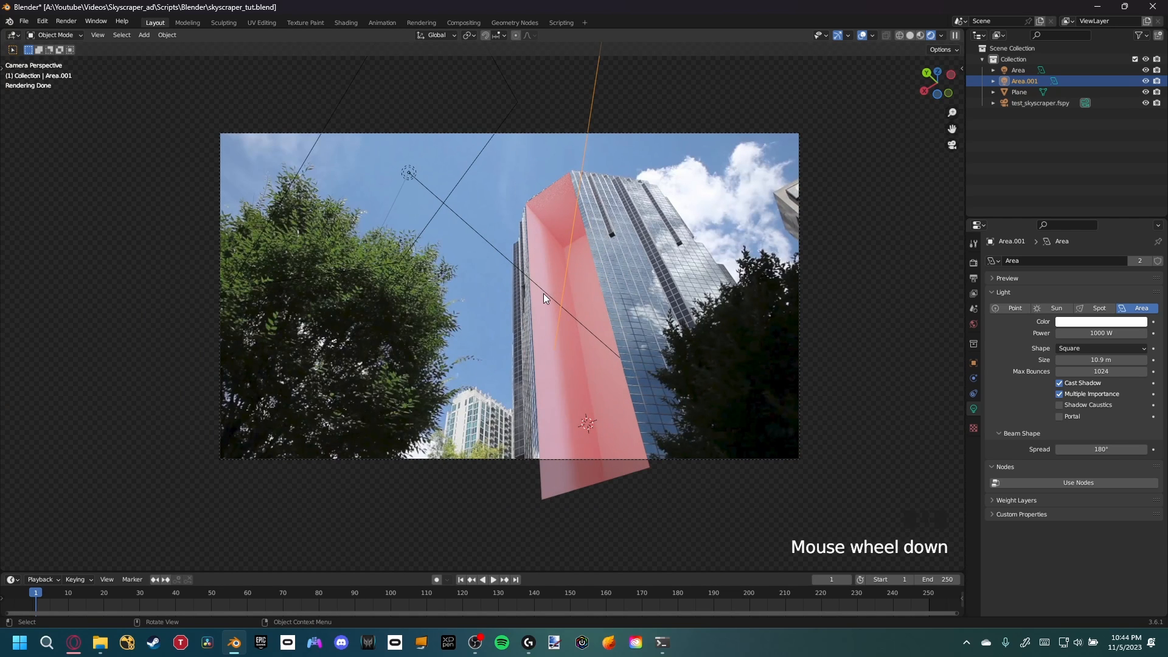
{"action": "mouse_move", "coordinate": [563, 293]}
{"action": "middle_mouse_down", "text": "shift"}
{"action": "mouse_move", "coordinate": [596, 265]}
{"action": "mouse_move", "coordinate": [614, 285]}
{"action": "mouse_move", "coordinate": [637, 270]}
{"action": "mouse_move", "coordinate": [623, 267]}
{"action": "mouse_move", "coordinate": [567, 308]}
{"action": "middle_mouse_up", "text": "shift"}
{"action": "scroll", "coordinate": [614, 288], "scroll_direction": "up", "scroll_amount": 2}
{"action": "key", "text": "ctrl+s"}
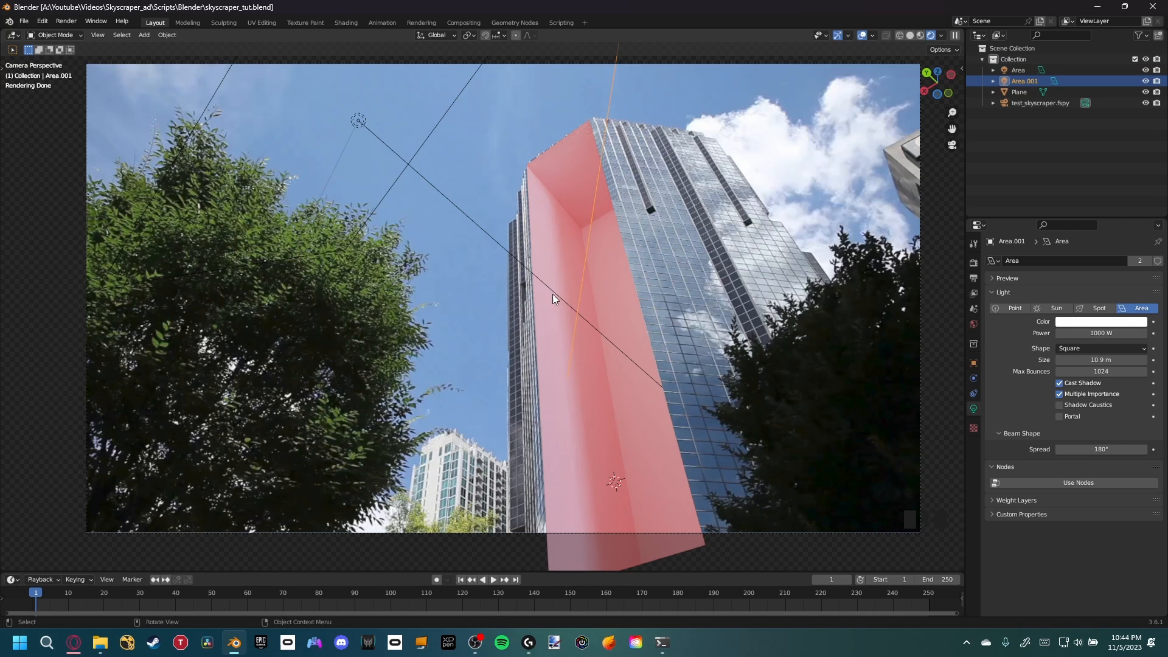
Add a metaball Ball to the scene
{"action": "middle_click_drag", "start_coordinate": [552, 295], "coordinate": [536, 303], "text": "shift"}
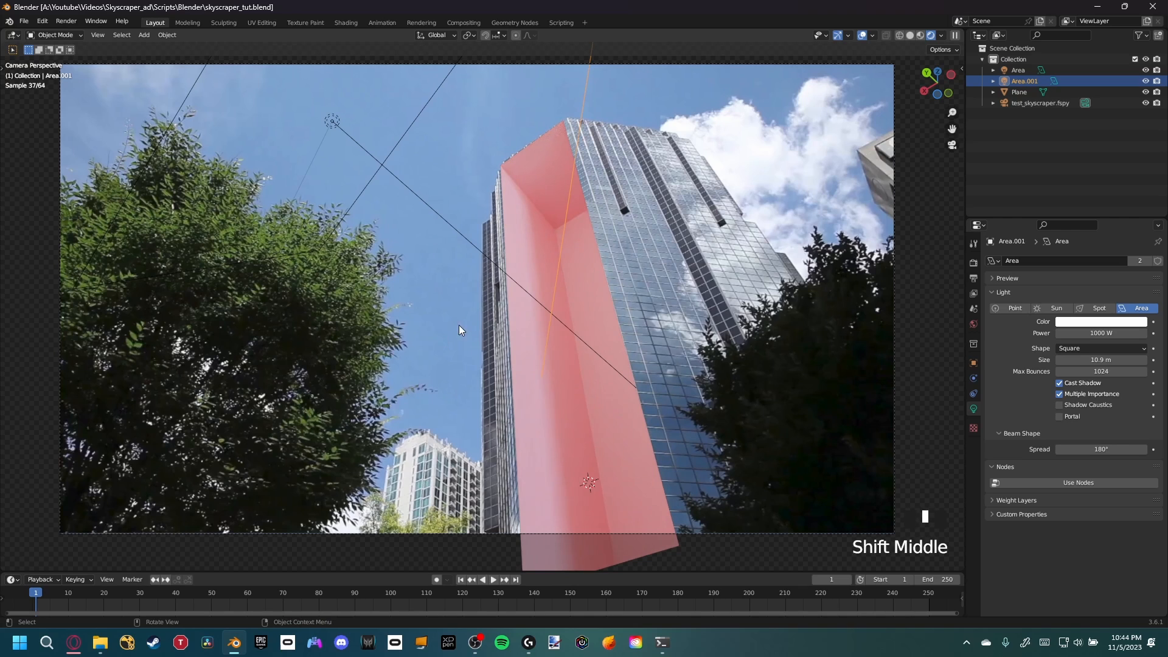
{"action": "key", "text": "shift+a"}
{"action": "mouse_move", "coordinate": [486, 256]}
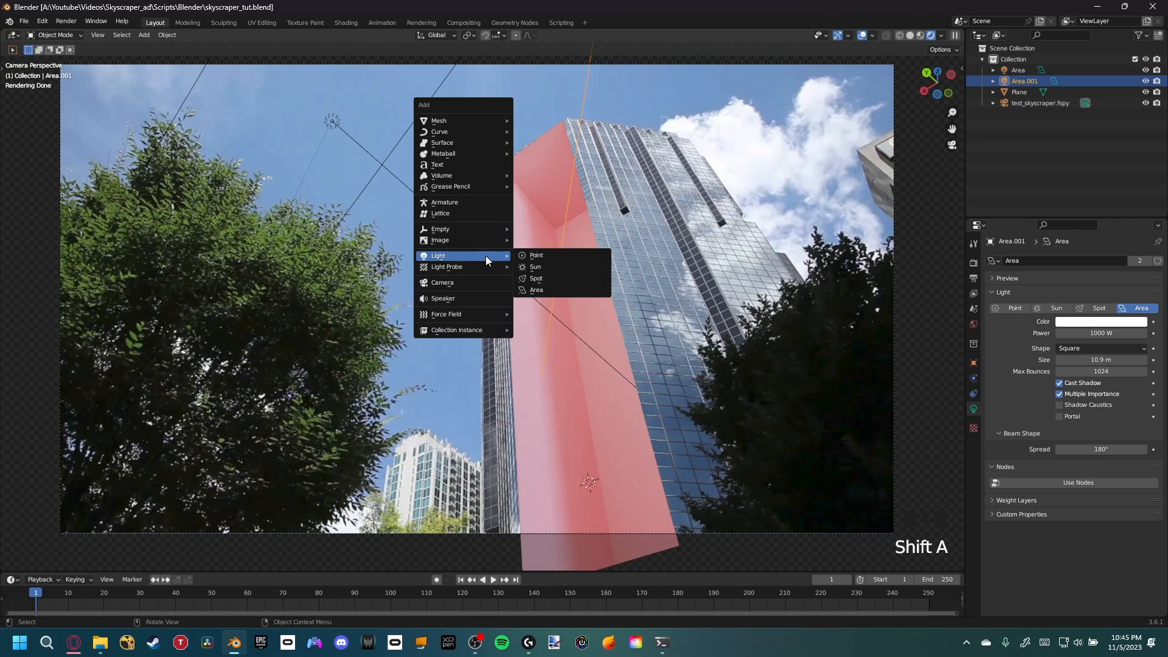
{"action": "mouse_move", "coordinate": [455, 120]}
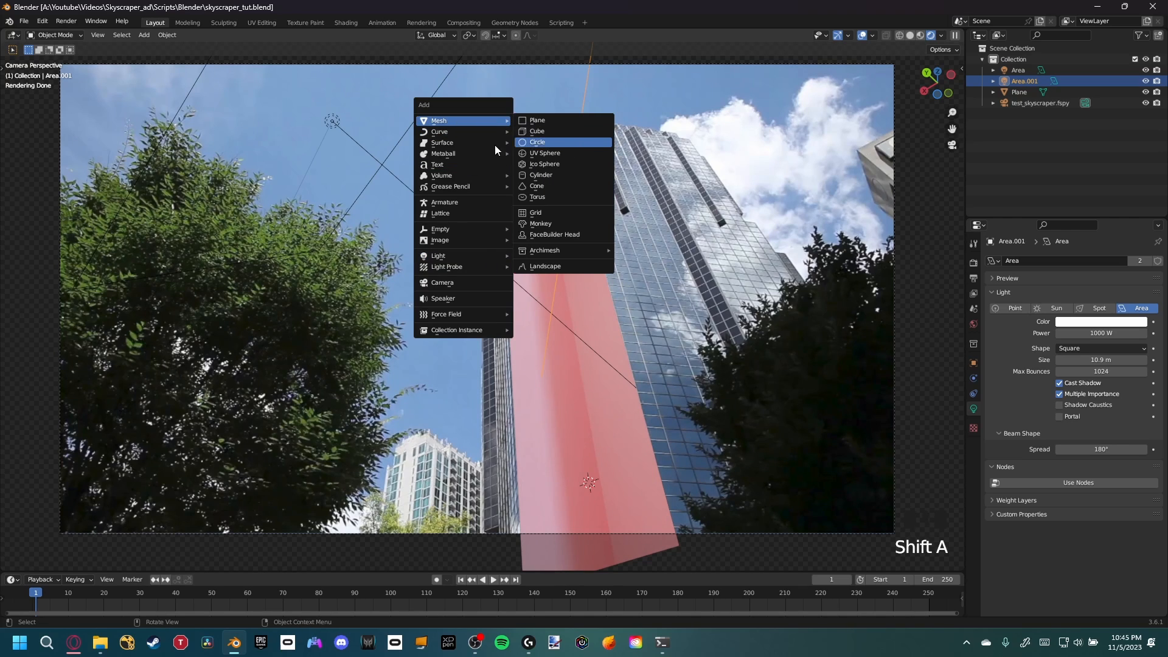
{"action": "mouse_move", "coordinate": [486, 153]}
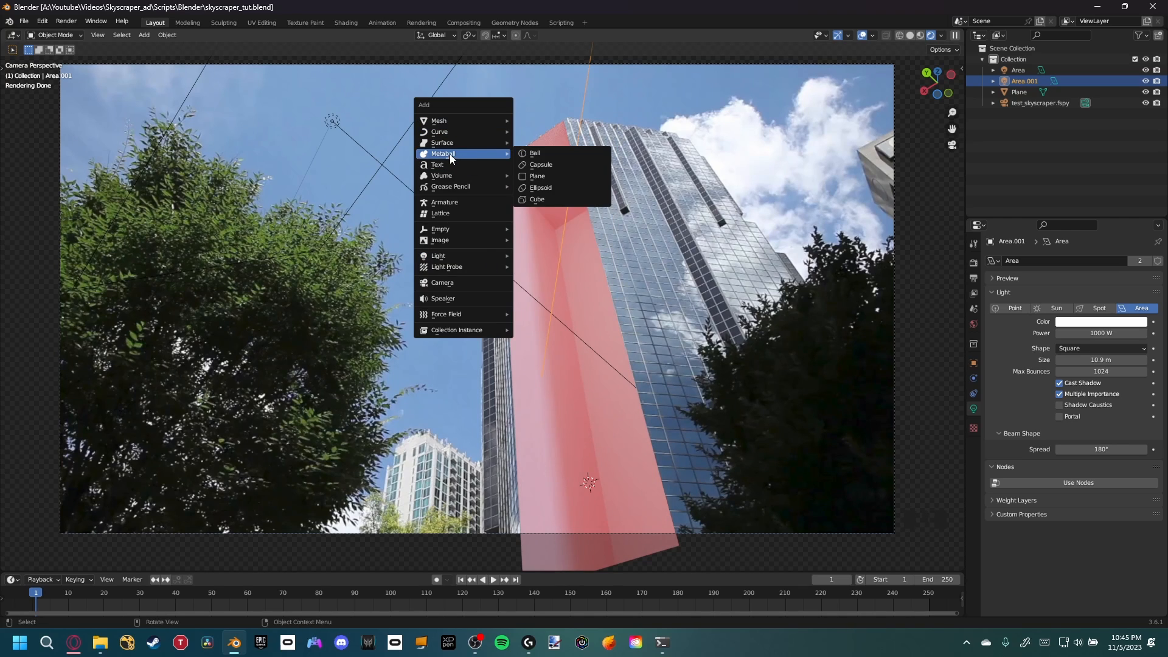
{"action": "left_click", "coordinate": [545, 154]}
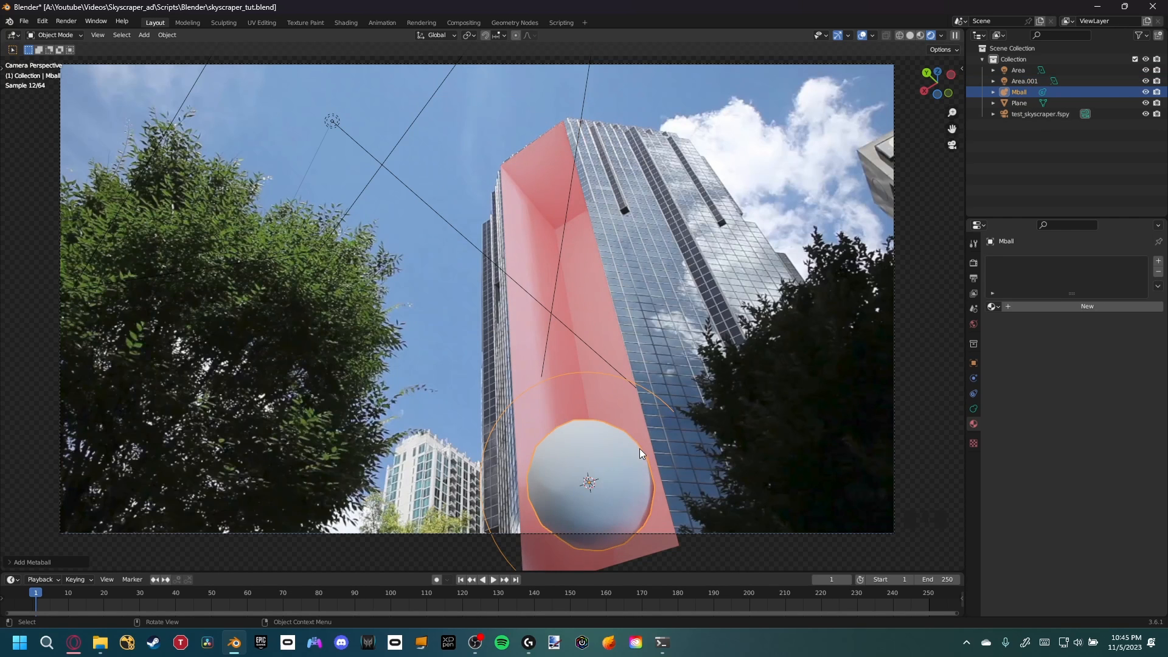
Move the metaball up into the facade recess and return to the camera view
{"action": "key", "text": "g"}
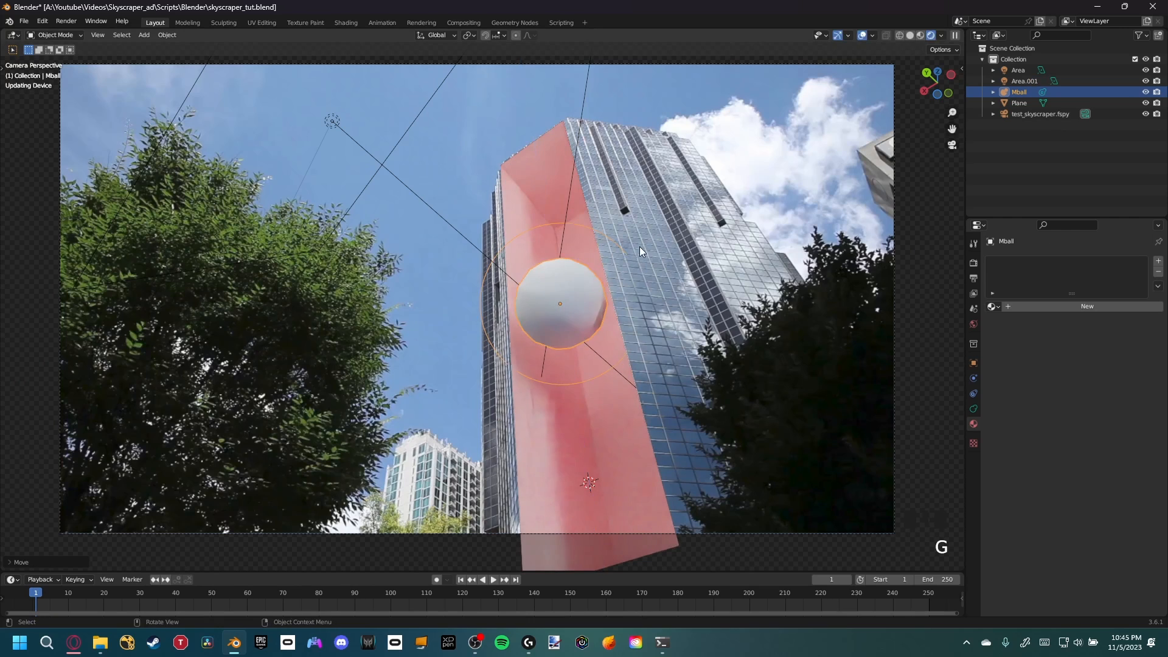
{"action": "left_click", "coordinate": [640, 247]}
{"action": "middle_click_drag", "start_coordinate": [640, 246], "coordinate": [642, 378]}
{"action": "scroll", "coordinate": [594, 360], "scroll_direction": "down", "scroll_amount": 4}
{"action": "scroll", "coordinate": [593, 360], "scroll_direction": "up", "scroll_amount": 4}
{"action": "key", "text": "g"}
{"action": "left_click", "coordinate": [634, 356]}
{"action": "key", "text": "KP_0"}
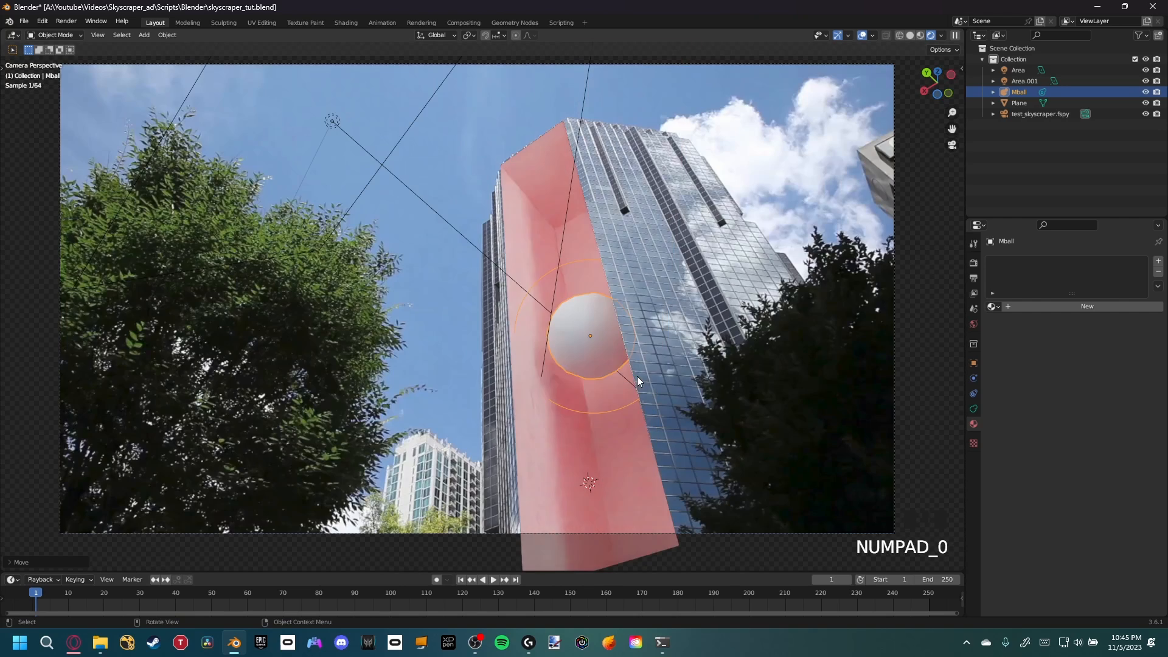
Create a linked duplicate of the metaball and move it along the Z axis so the two blobs merge
{"action": "scroll", "coordinate": [581, 335], "scroll_direction": "up", "scroll_amount": 2}
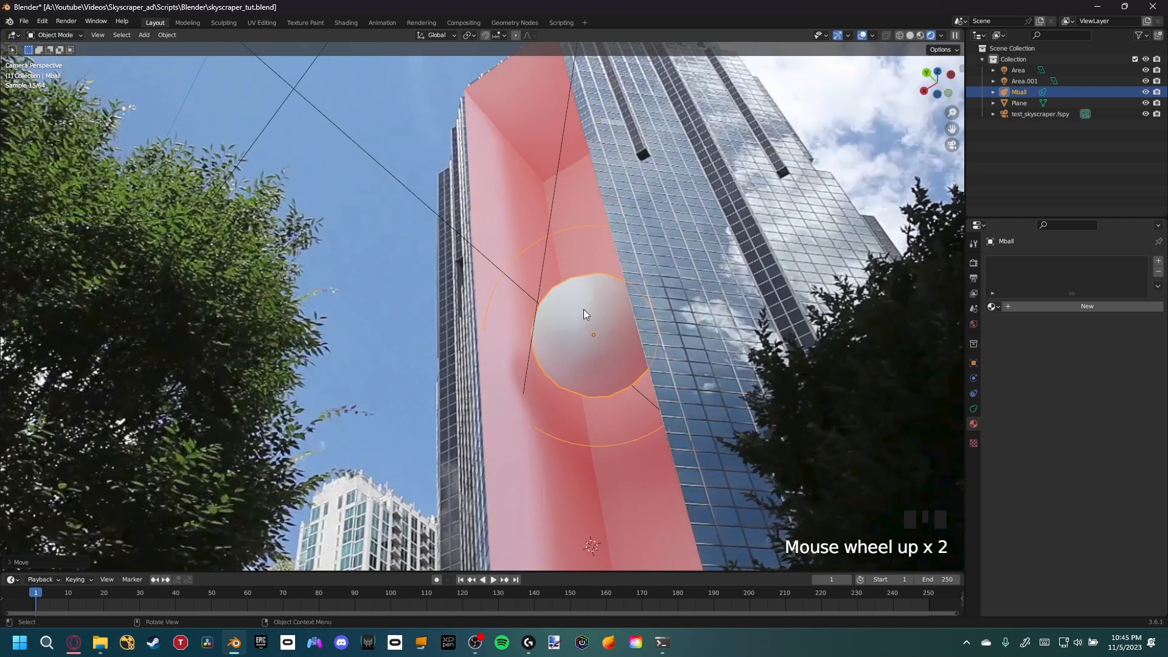
{"action": "middle_click_drag", "start_coordinate": [584, 310], "coordinate": [527, 357], "text": "shift"}
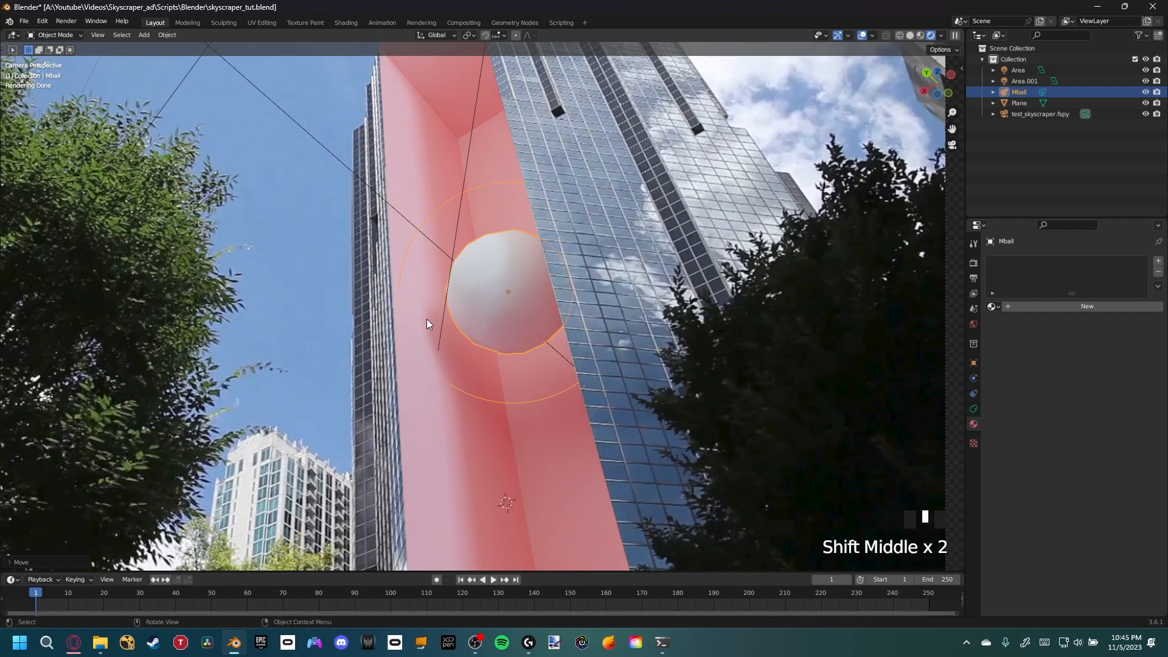
{"action": "key", "text": "alt+d"}
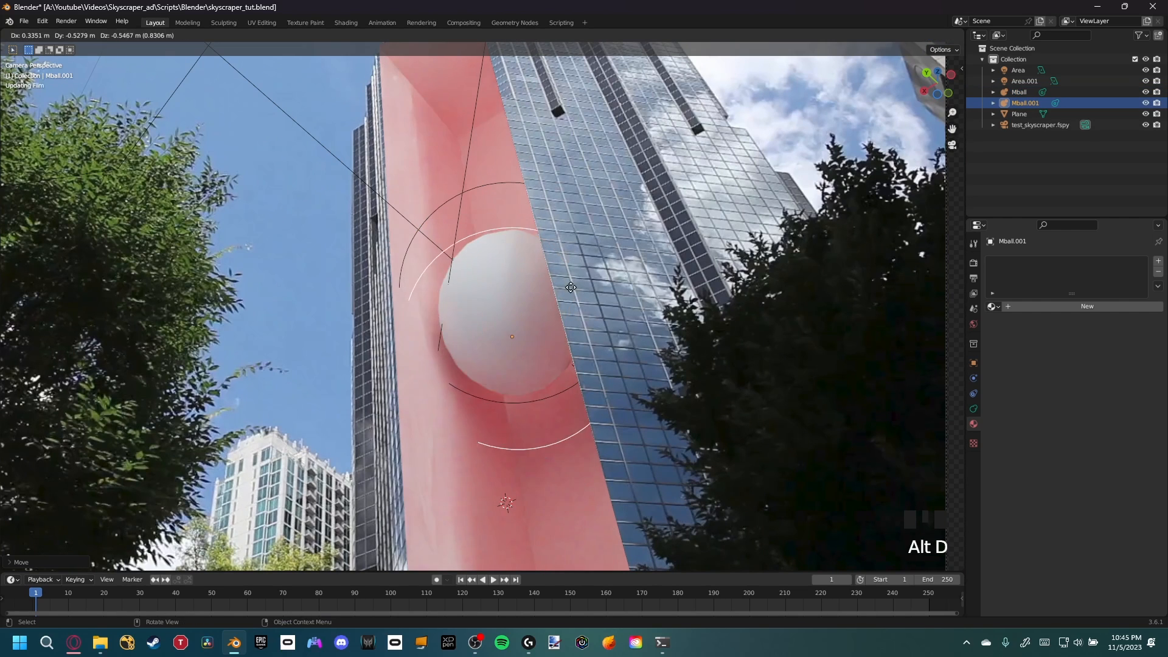
{"action": "key", "text": "z"}
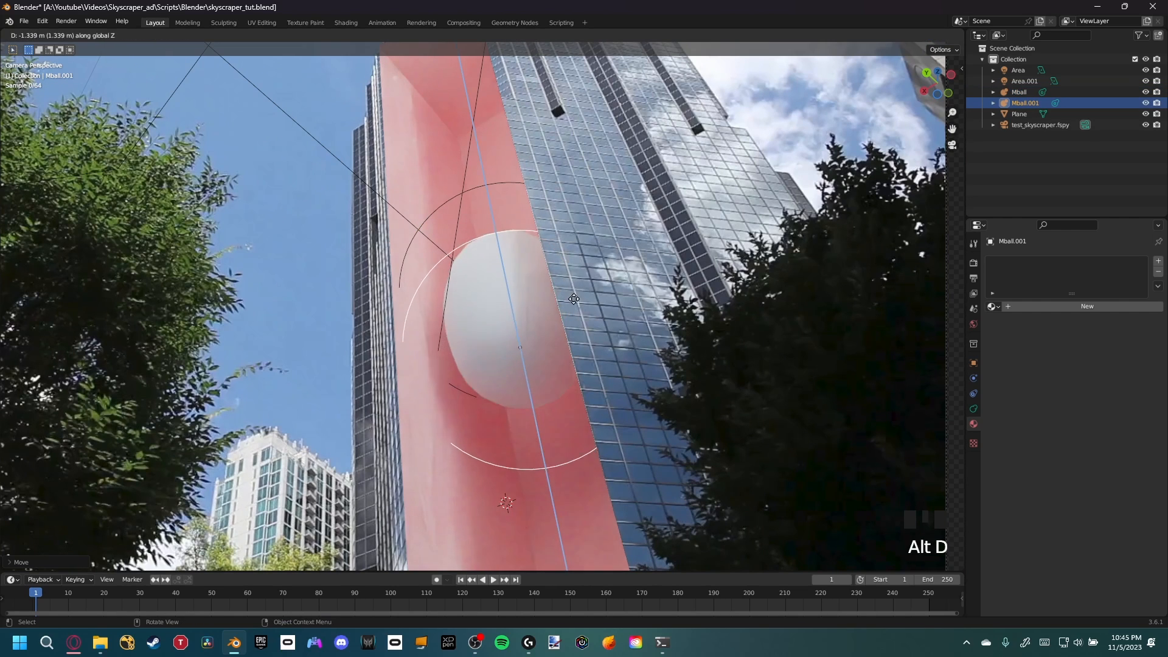
{"action": "left_click", "coordinate": [585, 338]}
Reposition the duplicated metaball along the Z axis again
{"action": "middle_click_drag", "start_coordinate": [483, 341], "coordinate": [489, 420]}
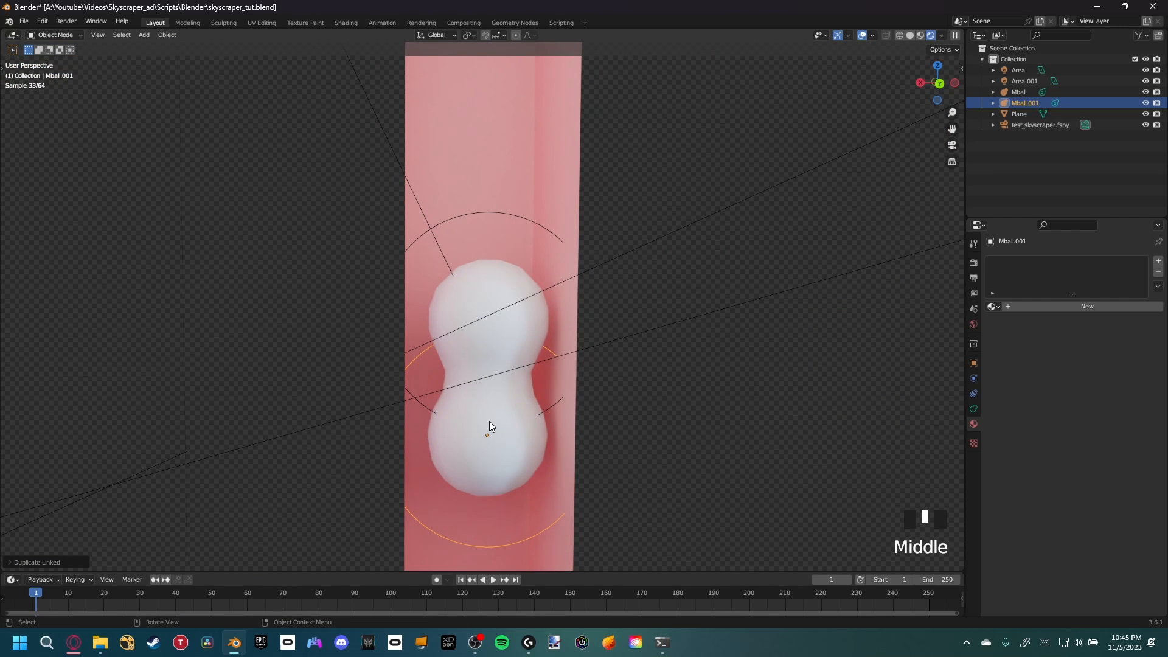
{"action": "scroll", "coordinate": [468, 412], "scroll_direction": "up", "scroll_amount": 3}
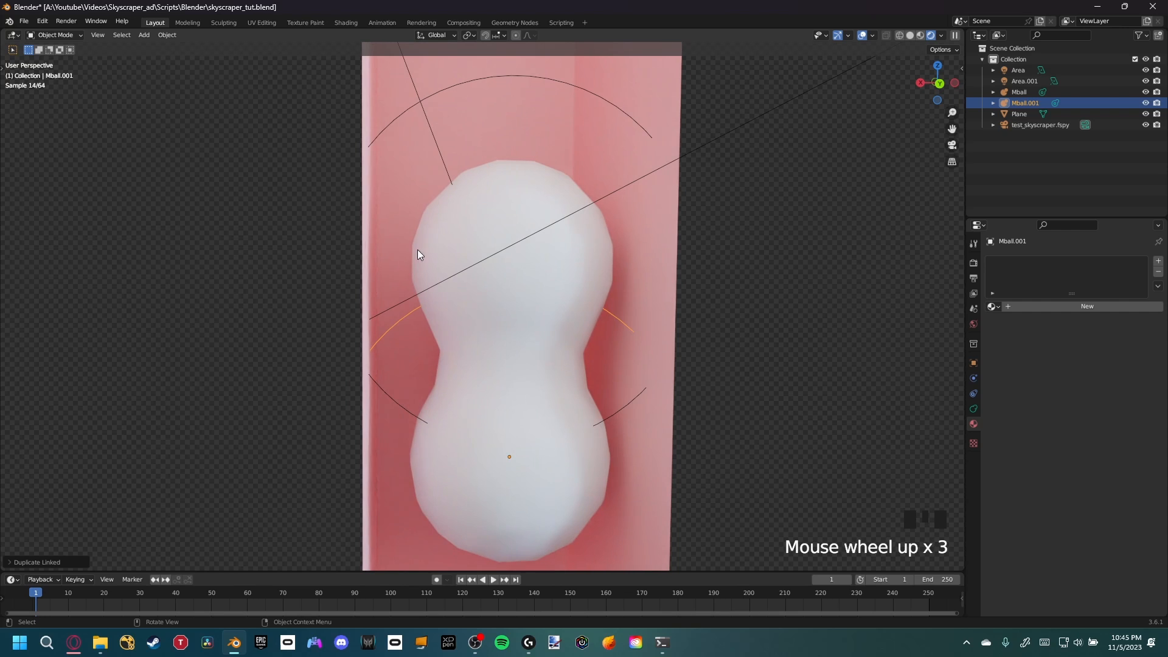
{"action": "key", "text": "g"}
{"action": "key", "text": "z"}
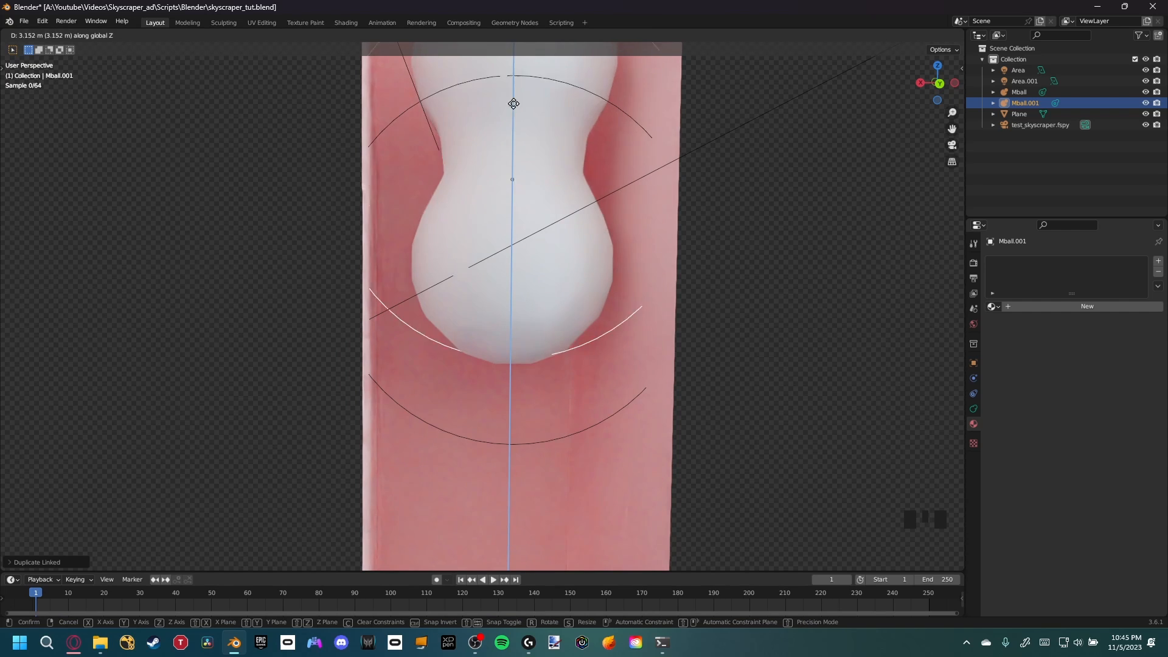
{"action": "left_click", "coordinate": [529, 404]}
Set the metaball's render resolution to 0.025 m
{"action": "middle_click_drag", "start_coordinate": [527, 408], "coordinate": [567, 407]}
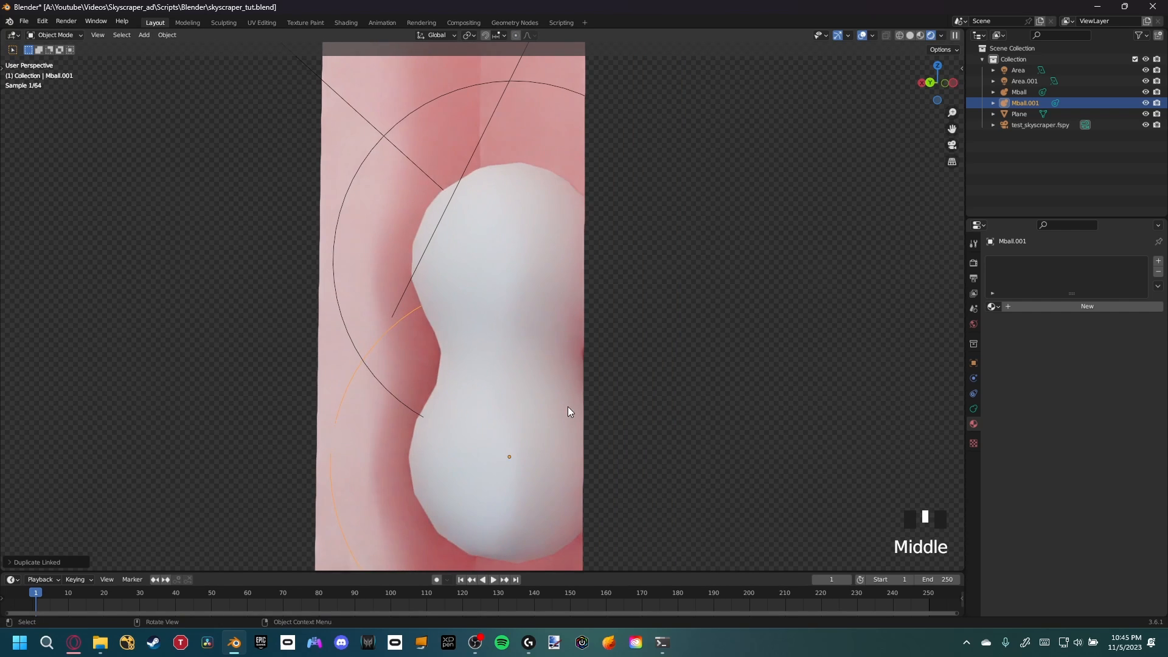
{"action": "mouse_move", "coordinate": [438, 376]}
{"action": "middle_mouse_down"}
{"action": "mouse_move", "coordinate": [430, 316]}
{"action": "mouse_move", "coordinate": [438, 381]}
{"action": "middle_mouse_up"}
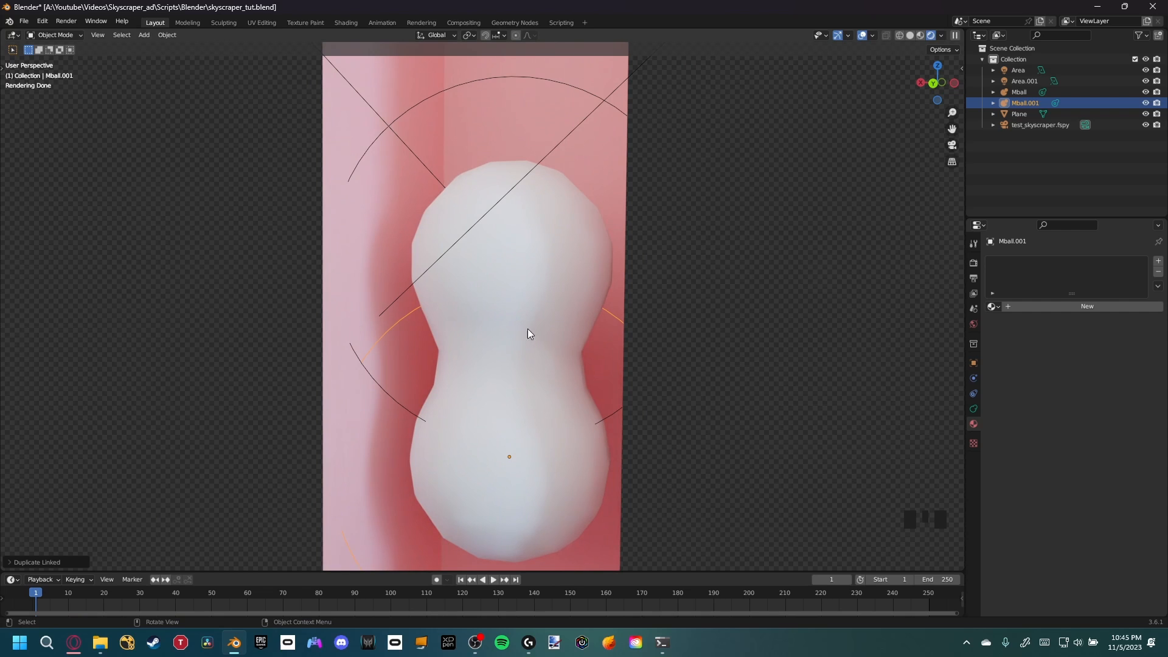
{"action": "middle_click_drag", "start_coordinate": [527, 329], "coordinate": [483, 299]}
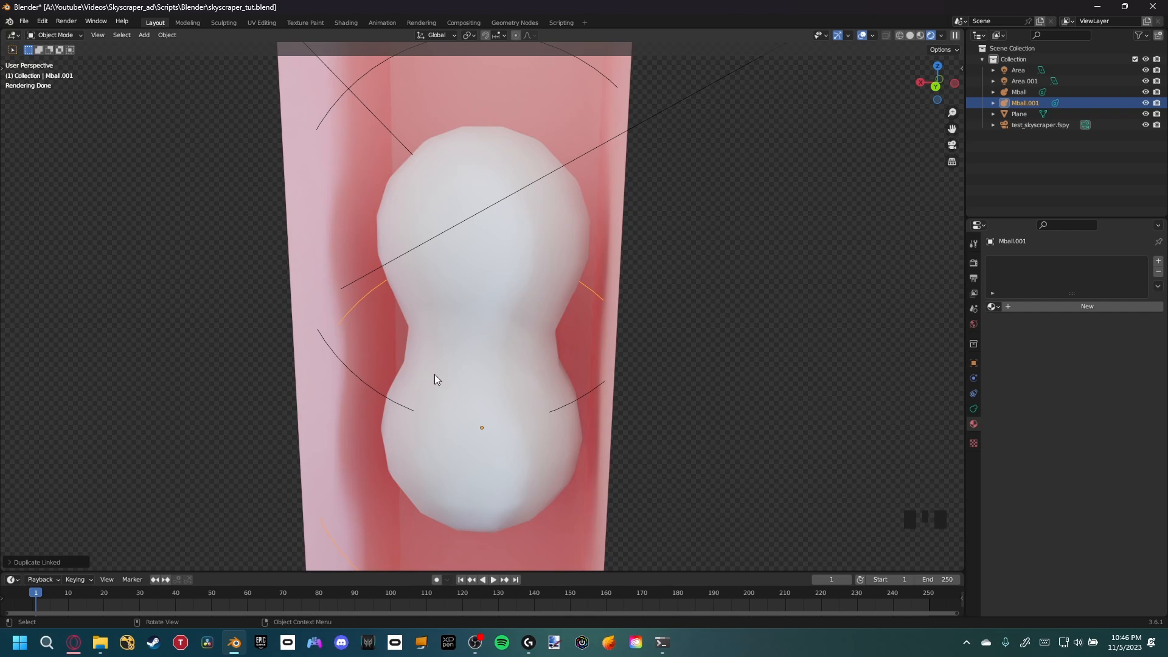
{"action": "middle_click_drag", "start_coordinate": [577, 367], "coordinate": [545, 412], "text": "shift"}
{"action": "scroll", "coordinate": [523, 409], "scroll_direction": "down", "scroll_amount": 1}
{"action": "scroll", "coordinate": [543, 413], "scroll_direction": "up", "scroll_amount": 1}
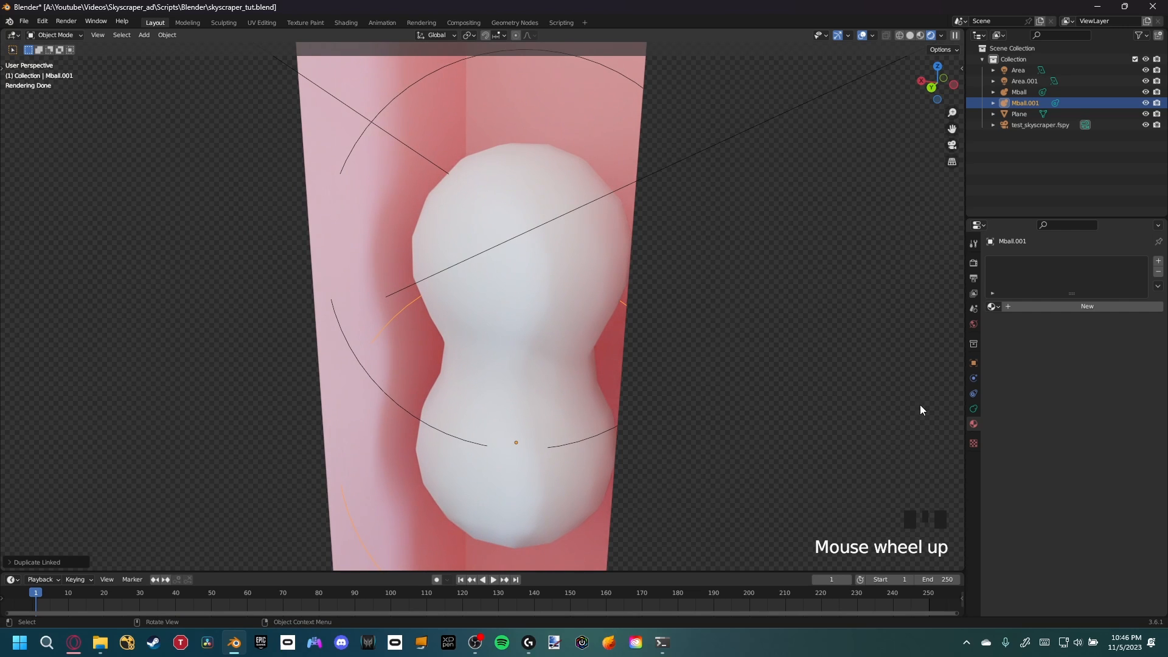
{"action": "left_click", "coordinate": [973, 409]}
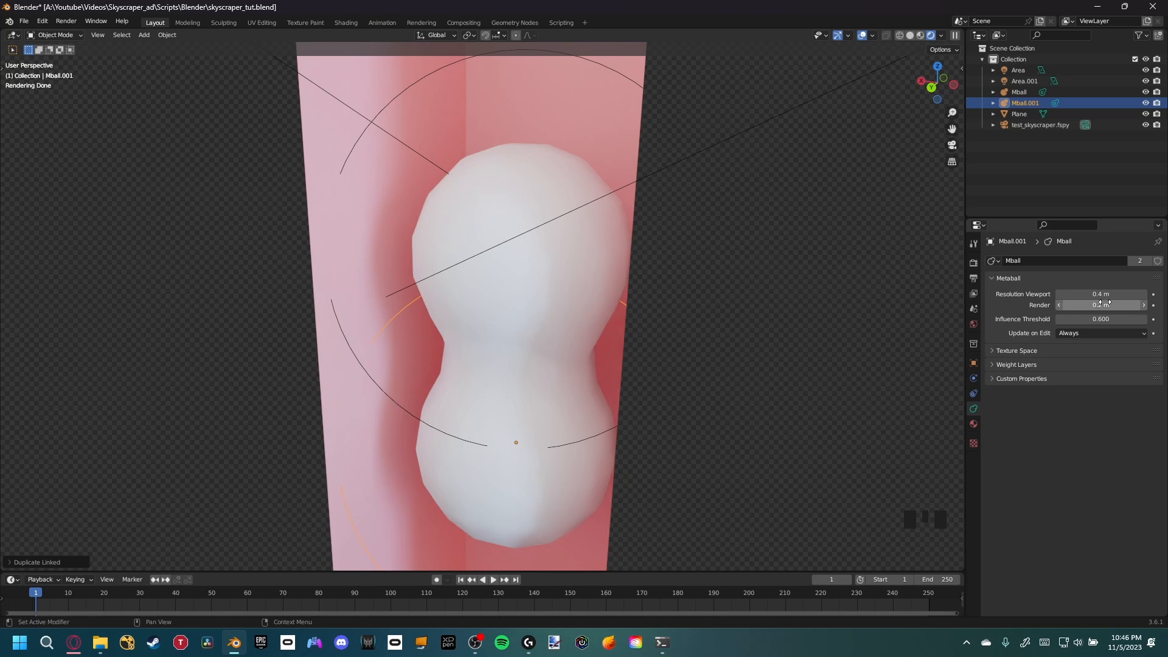
{"action": "left_click_drag", "start_coordinate": [1103, 305], "coordinate": [1089, 309]}
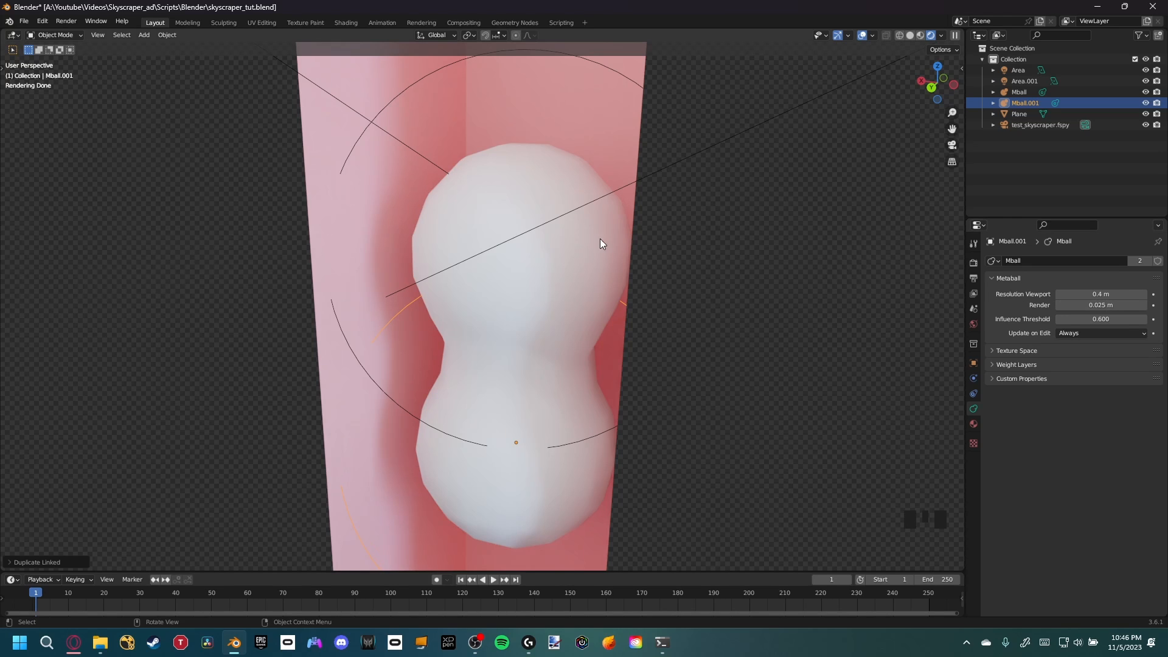
Save the blend file and render a still image of the scene
{"action": "key", "text": "ctrl+s"}
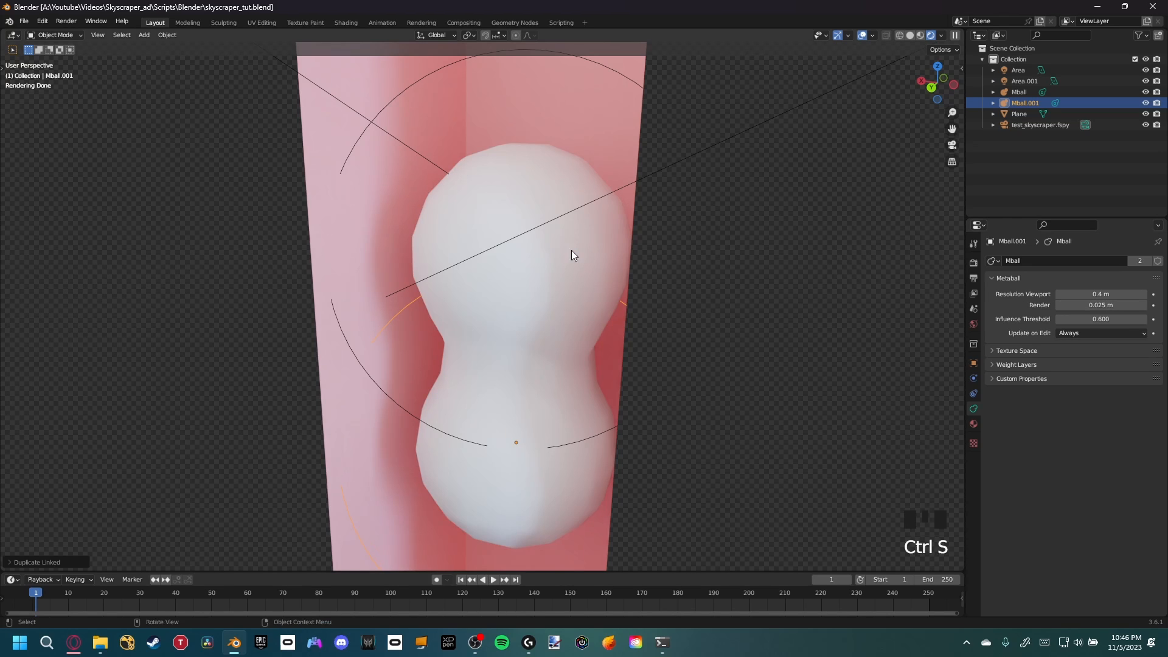
{"action": "left_click", "coordinate": [84, 22]}
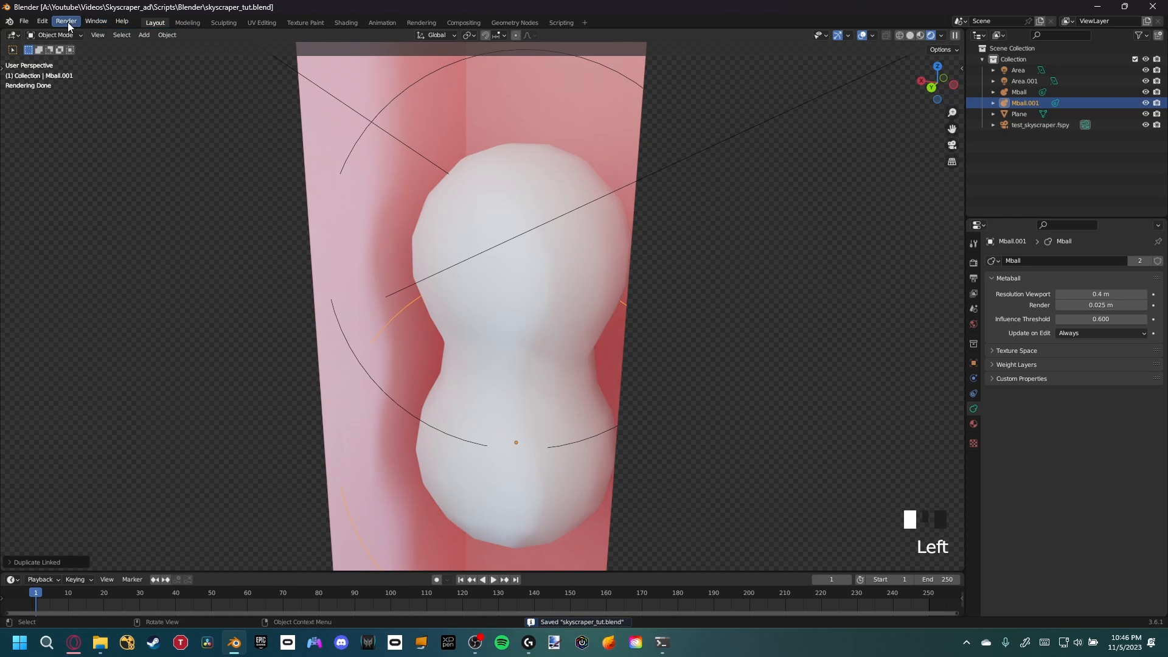
{"action": "left_click", "coordinate": [68, 22]}
{"action": "left_click", "coordinate": [72, 33]}
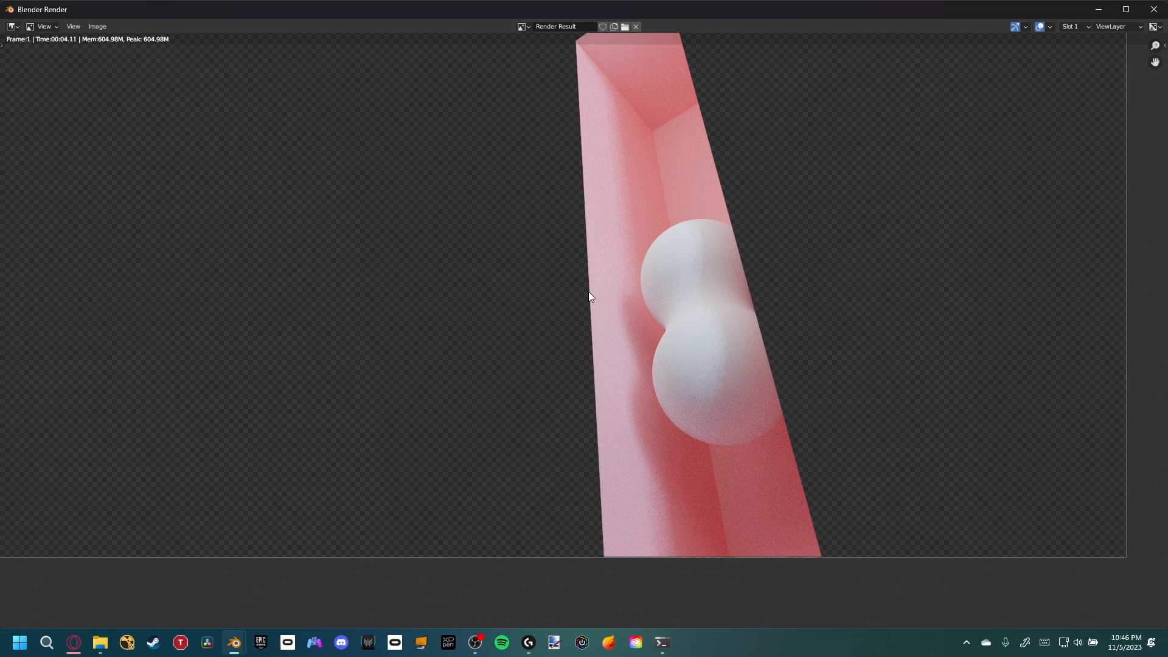
Examine the rendered image up close, then close the render window
{"action": "scroll", "coordinate": [764, 396], "scroll_direction": "up", "scroll_amount": 2}
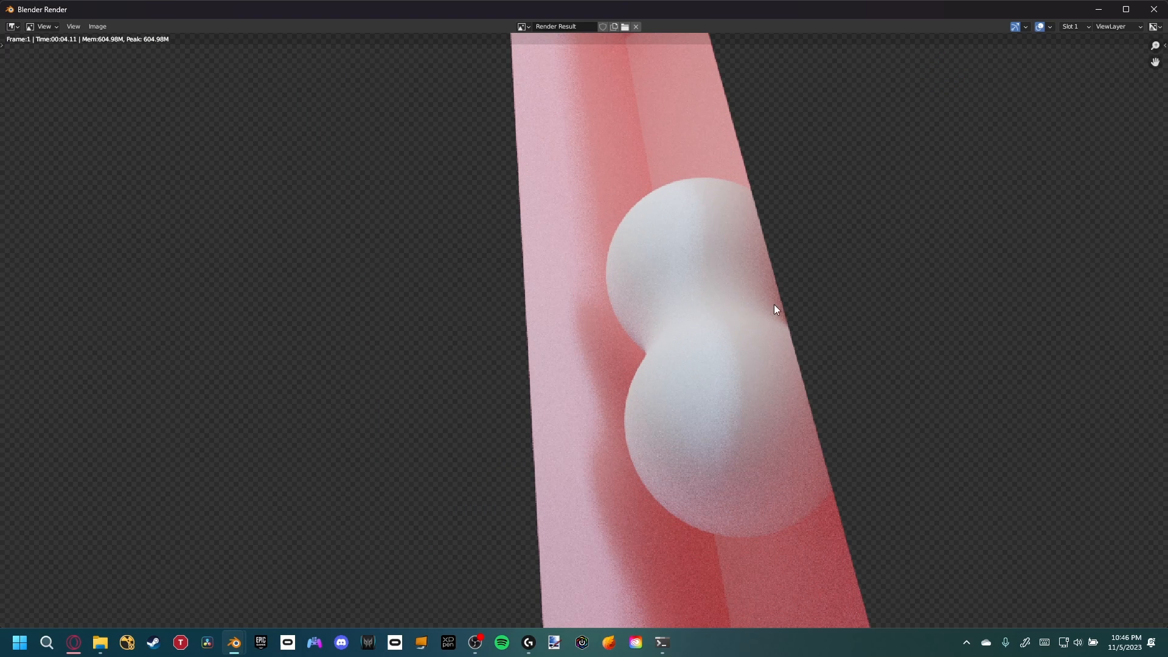
{"action": "scroll", "coordinate": [704, 399], "scroll_direction": "down", "scroll_amount": 1}
{"action": "scroll", "coordinate": [675, 377], "scroll_direction": "down", "scroll_amount": 1}
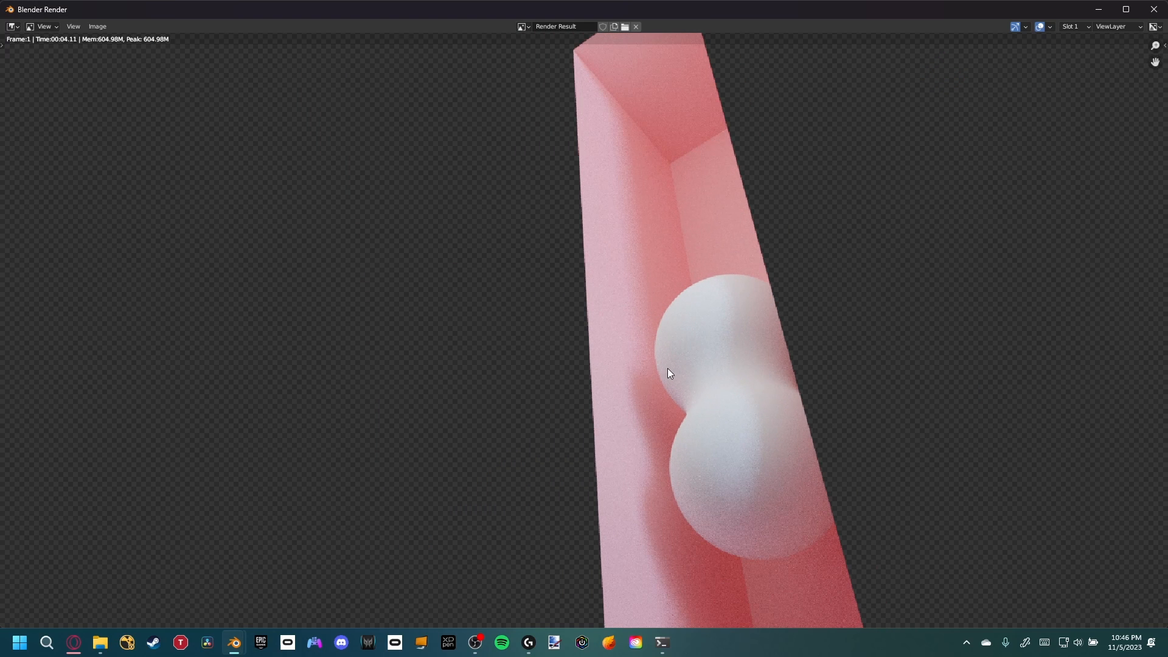
{"action": "scroll", "coordinate": [620, 382], "scroll_direction": "down", "scroll_amount": 1}
{"action": "middle_click_drag", "start_coordinate": [620, 382], "coordinate": [672, 368]}
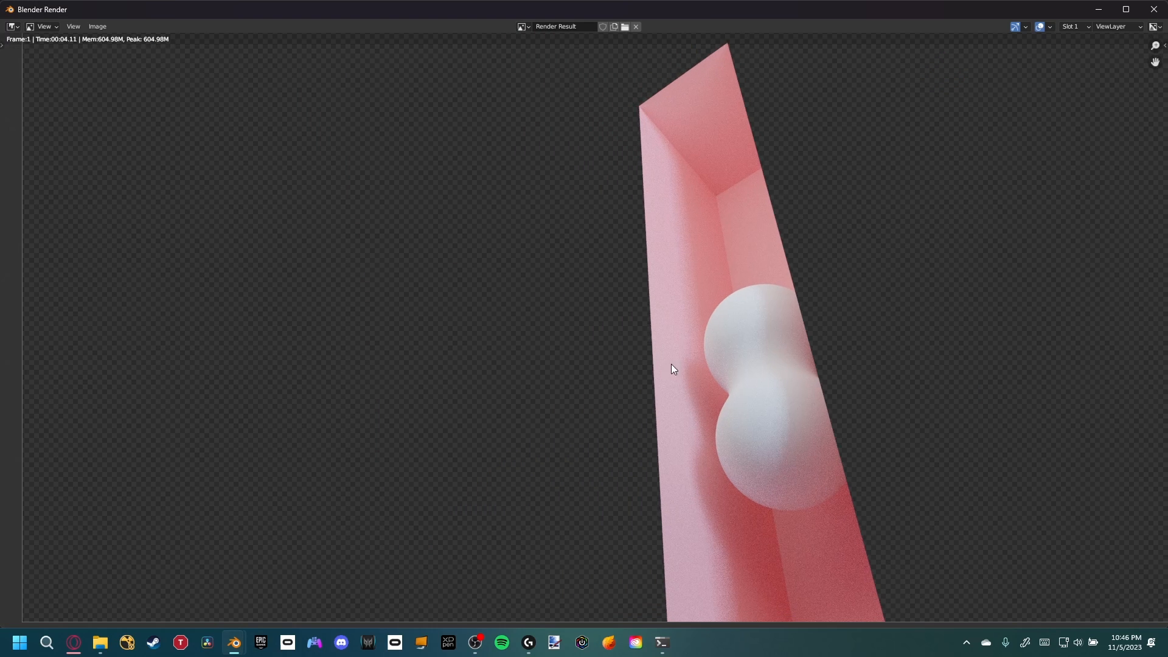
{"action": "left_click", "coordinate": [1154, 9]}
Scale down the lower metaball
{"action": "middle_click_drag", "start_coordinate": [491, 355], "coordinate": [548, 358]}
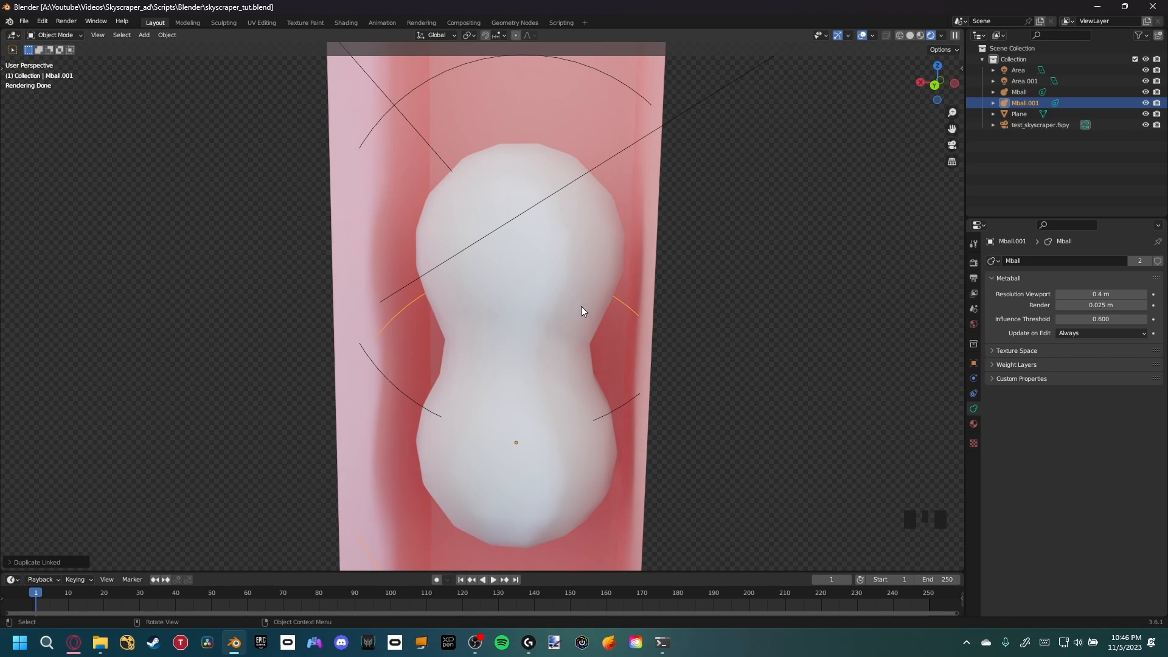
{"action": "key", "text": "s"}
{"action": "left_click", "coordinate": [675, 323]}
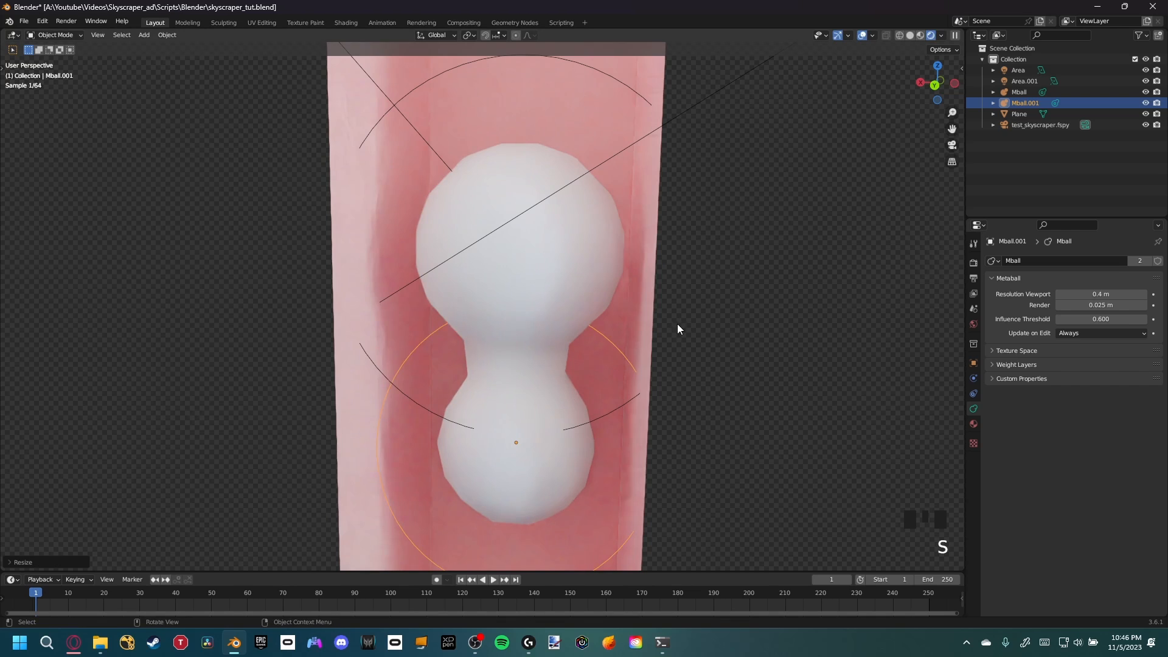
Create a linked duplicate of the upper metaball and move it up along the Z axis
{"action": "middle_click_drag", "start_coordinate": [574, 381], "coordinate": [585, 409], "text": "shift"}
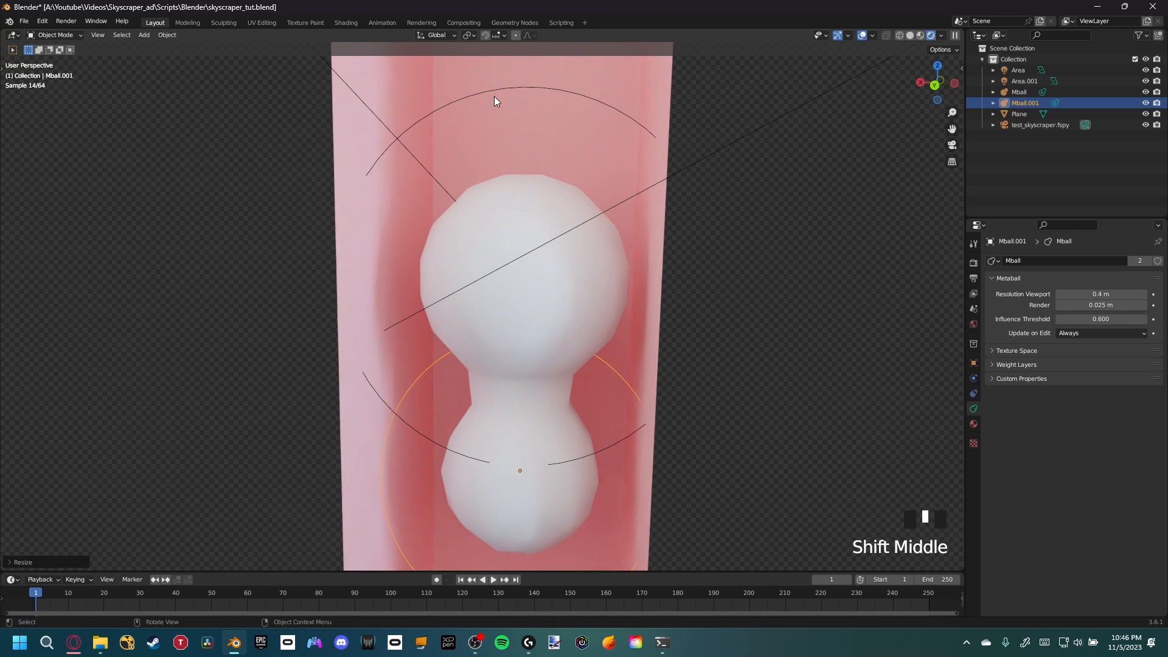
{"action": "left_click", "coordinate": [525, 90]}
{"action": "left_click", "coordinate": [525, 87]}
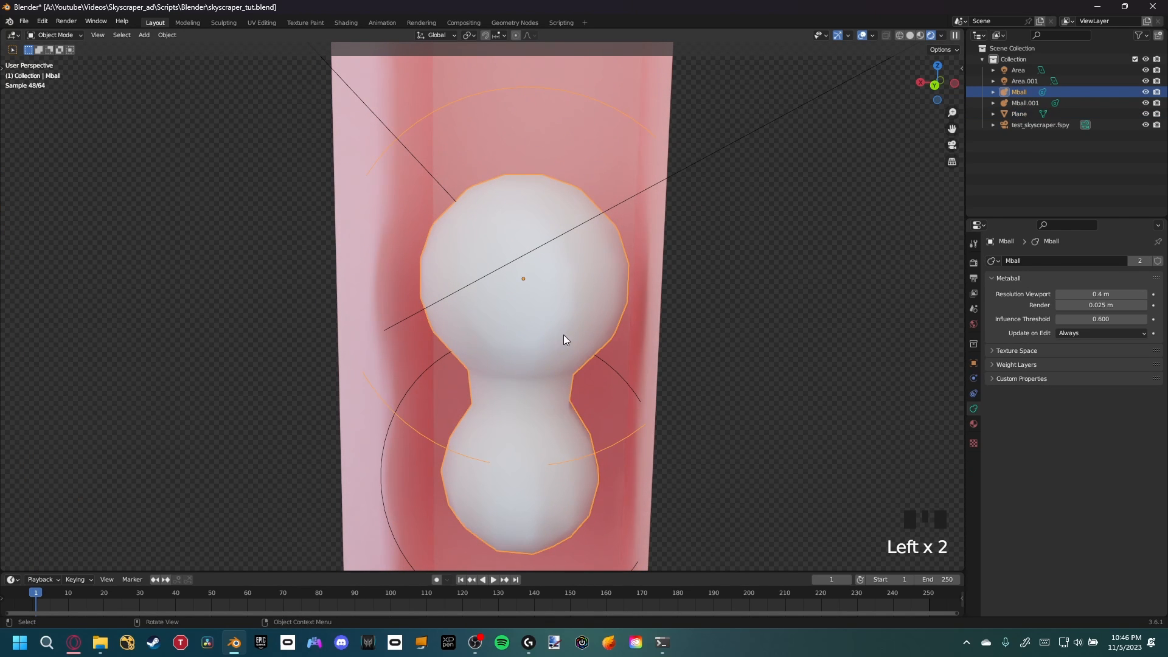
{"action": "key", "text": "alt+d"}
{"action": "key", "text": "z"}
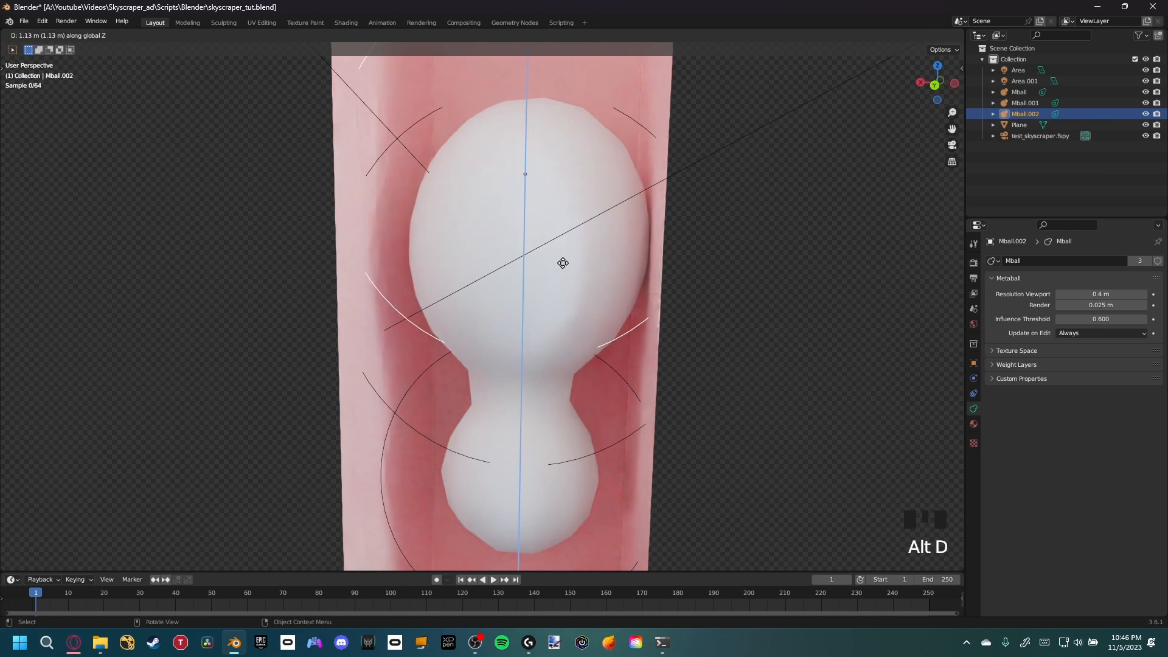
{"action": "left_click", "coordinate": [569, 170]}
Move the third metaball along the Y axis within the recess
{"action": "scroll", "coordinate": [525, 224], "scroll_direction": "down", "scroll_amount": 4}
{"action": "middle_click_drag", "start_coordinate": [597, 162], "coordinate": [594, 282]}
{"action": "key", "text": "g"}
{"action": "key", "text": "x"}
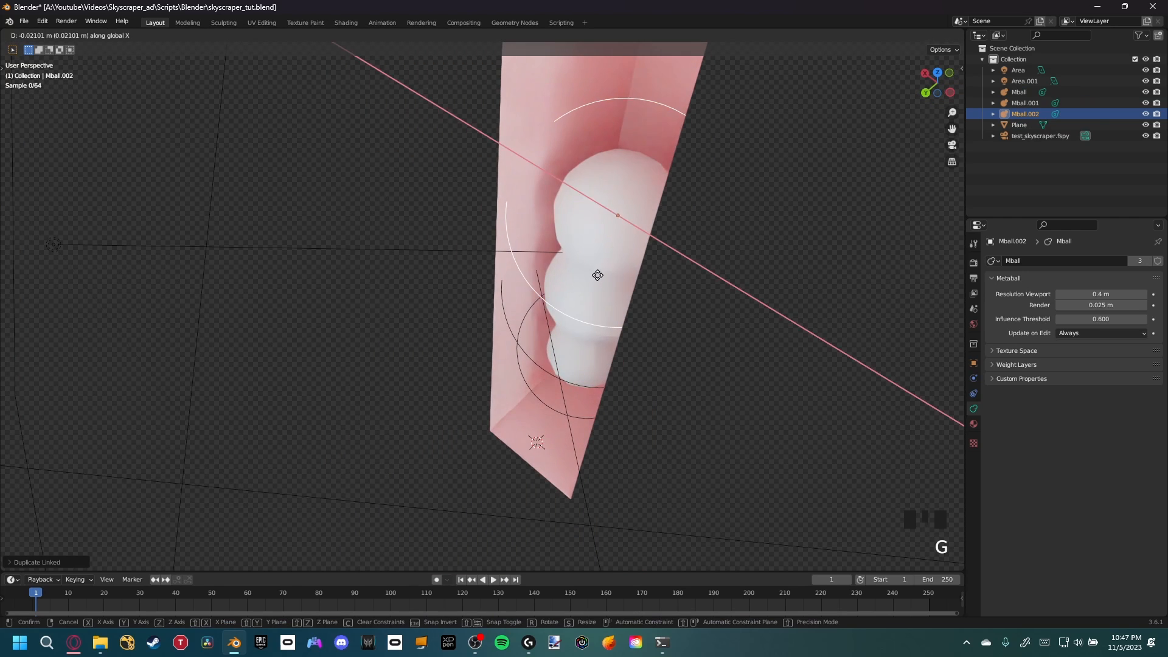
{"action": "key", "text": "y"}
{"action": "left_click", "coordinate": [611, 258]}
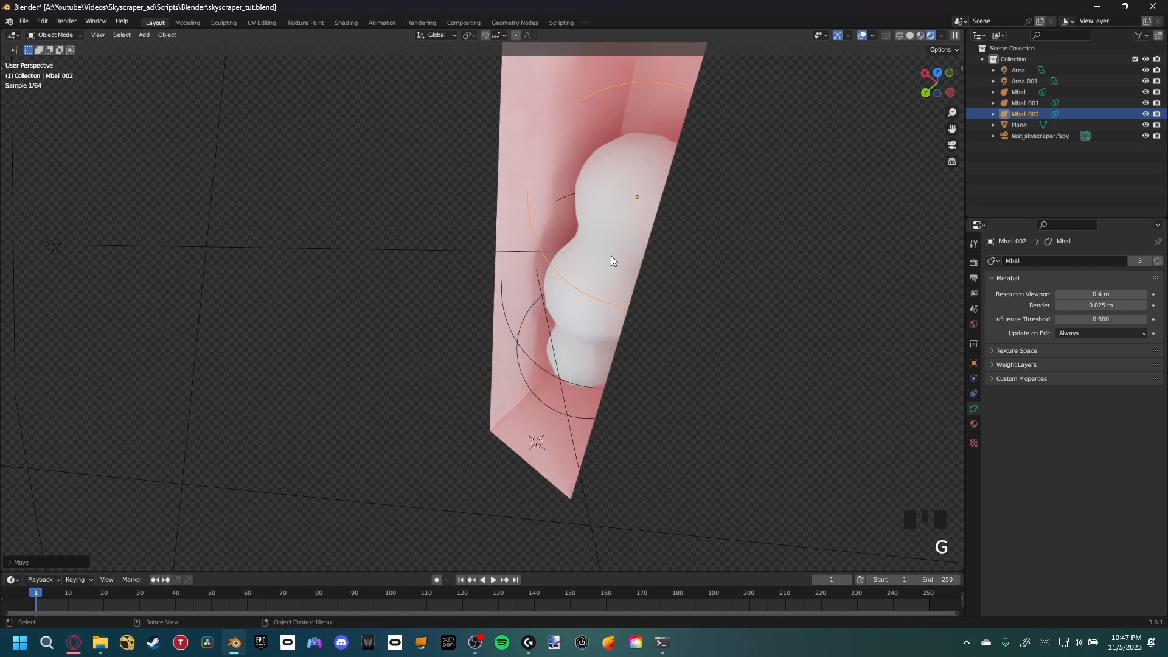
Move the lower metaball along the Y axis within the recess
{"action": "middle_click_drag", "start_coordinate": [611, 255], "coordinate": [586, 356]}
{"action": "scroll", "coordinate": [588, 388], "scroll_direction": "up", "scroll_amount": 2}
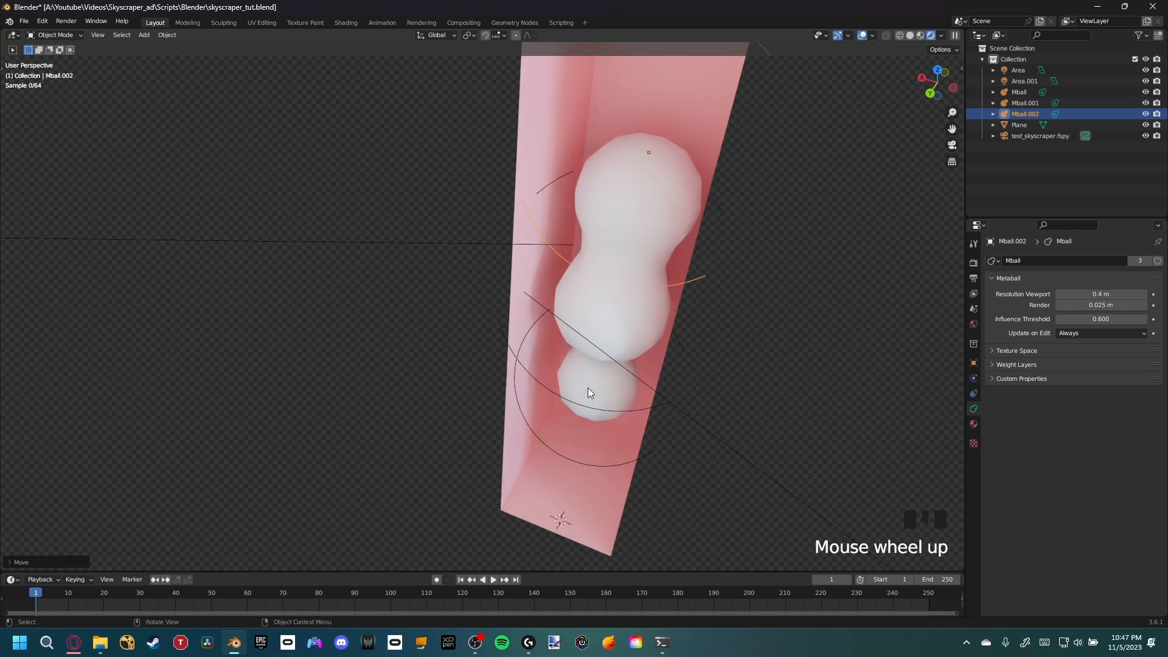
{"action": "middle_click_drag", "start_coordinate": [597, 399], "coordinate": [558, 407], "text": "shift"}
{"action": "left_click", "coordinate": [547, 425]}
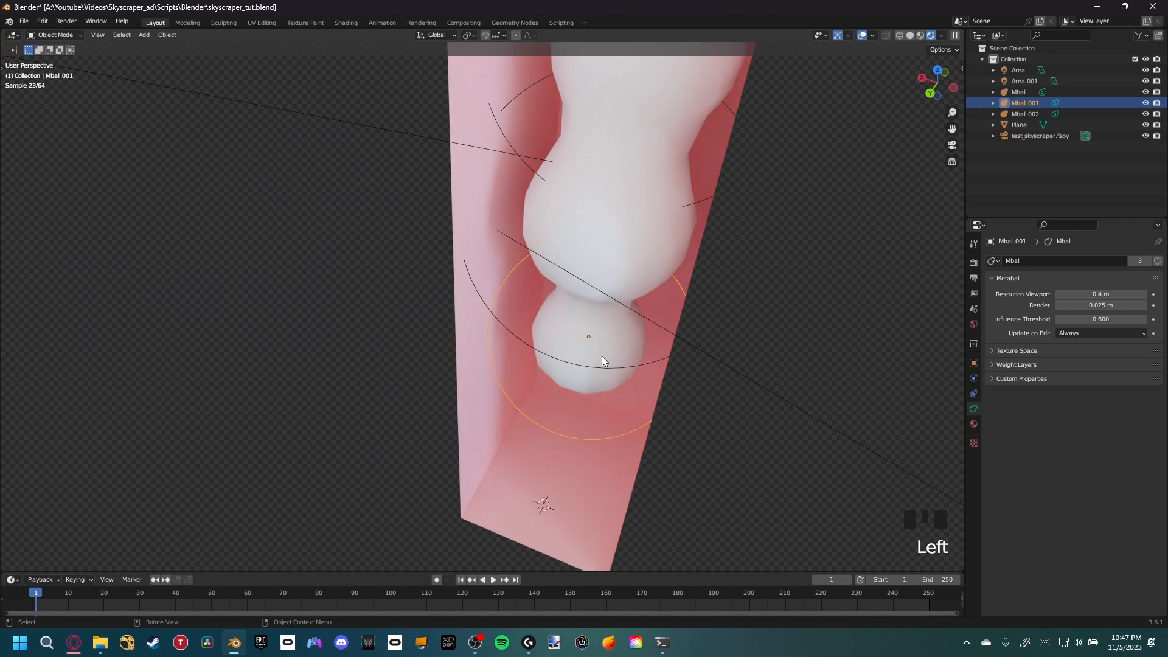
{"action": "key", "text": "g"}
{"action": "key", "text": "y"}
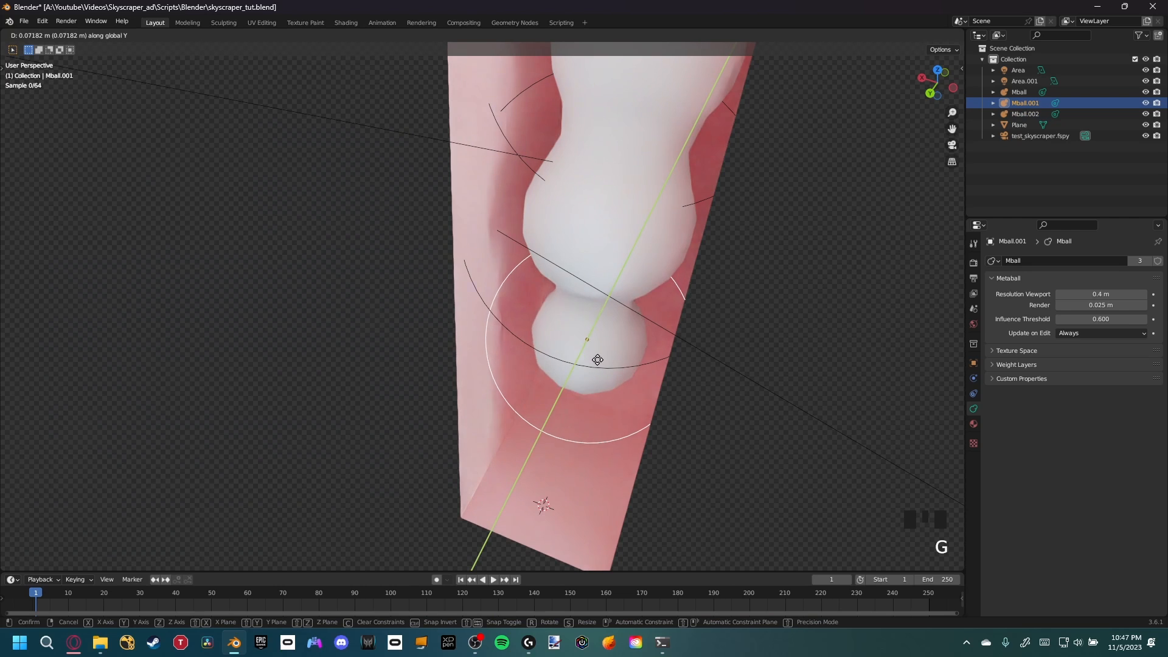
{"action": "left_click", "coordinate": [596, 371]}
Select all three metaballs and insert a Location keyframe for them
{"action": "middle_click_drag", "start_coordinate": [597, 371], "coordinate": [452, 295]}
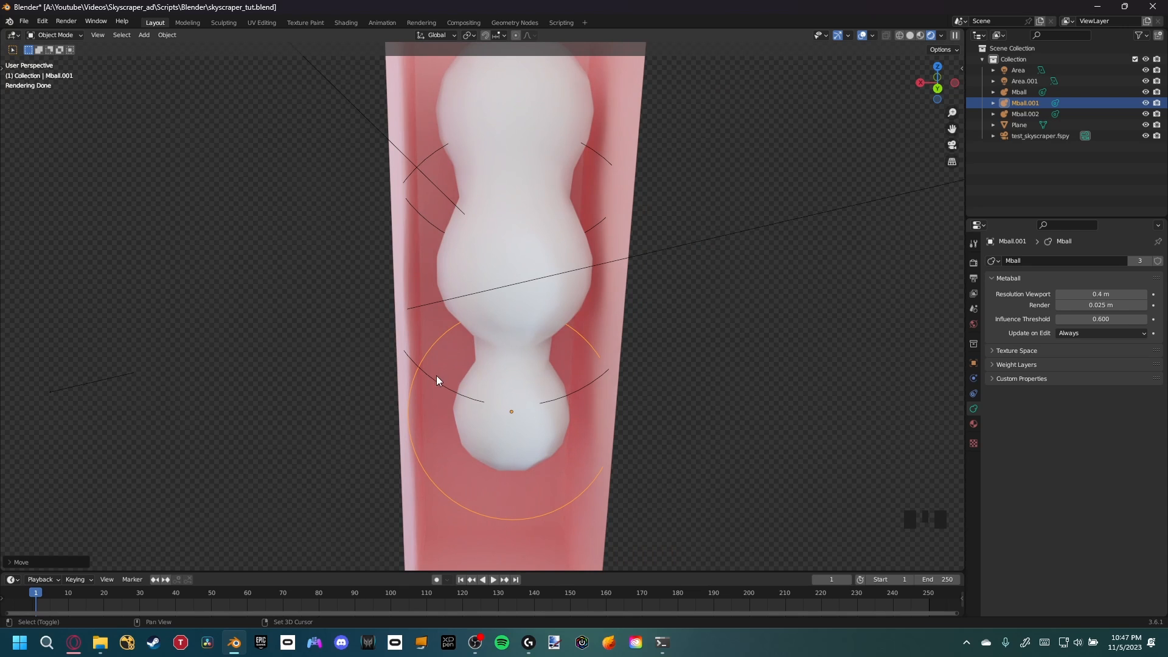
{"action": "left_click", "coordinate": [428, 286], "text": "shift"}
{"action": "left_click", "coordinate": [427, 216], "text": "shift"}
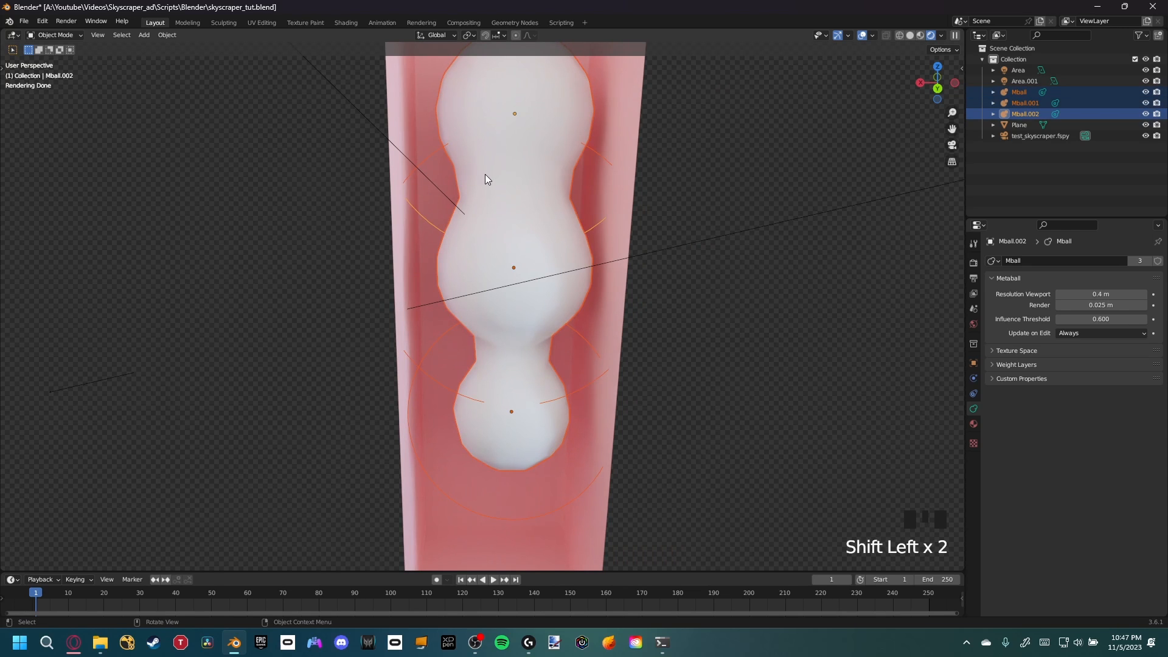
{"action": "middle_click_drag", "start_coordinate": [484, 174], "coordinate": [487, 210], "text": "shift"}
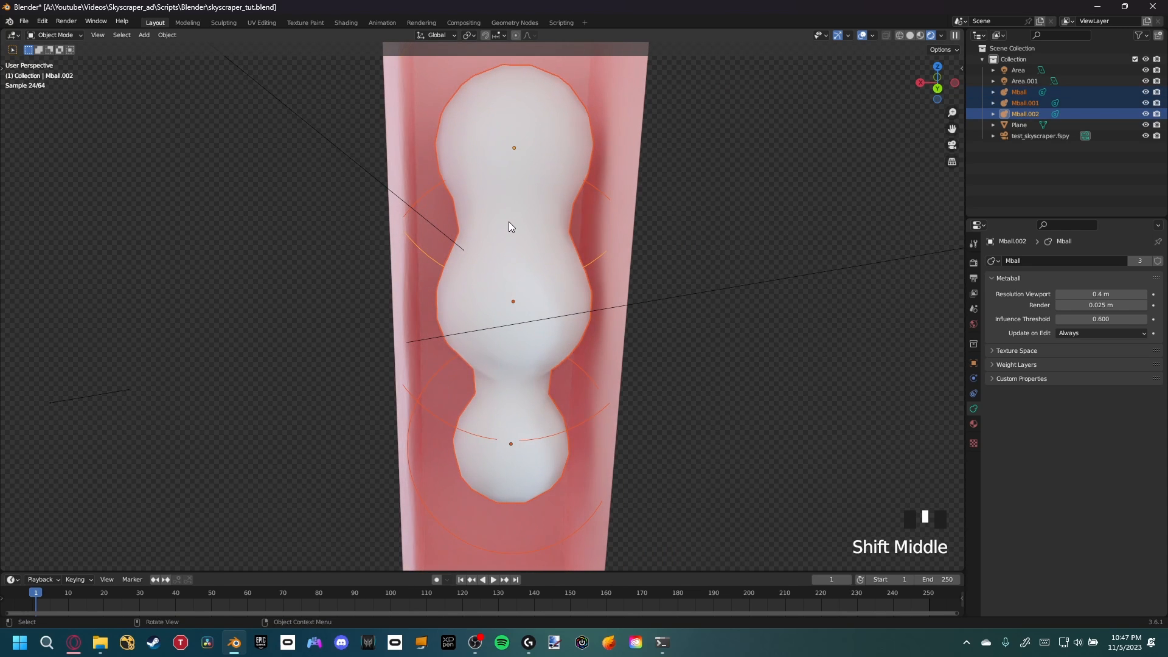
{"action": "key", "text": "i"}
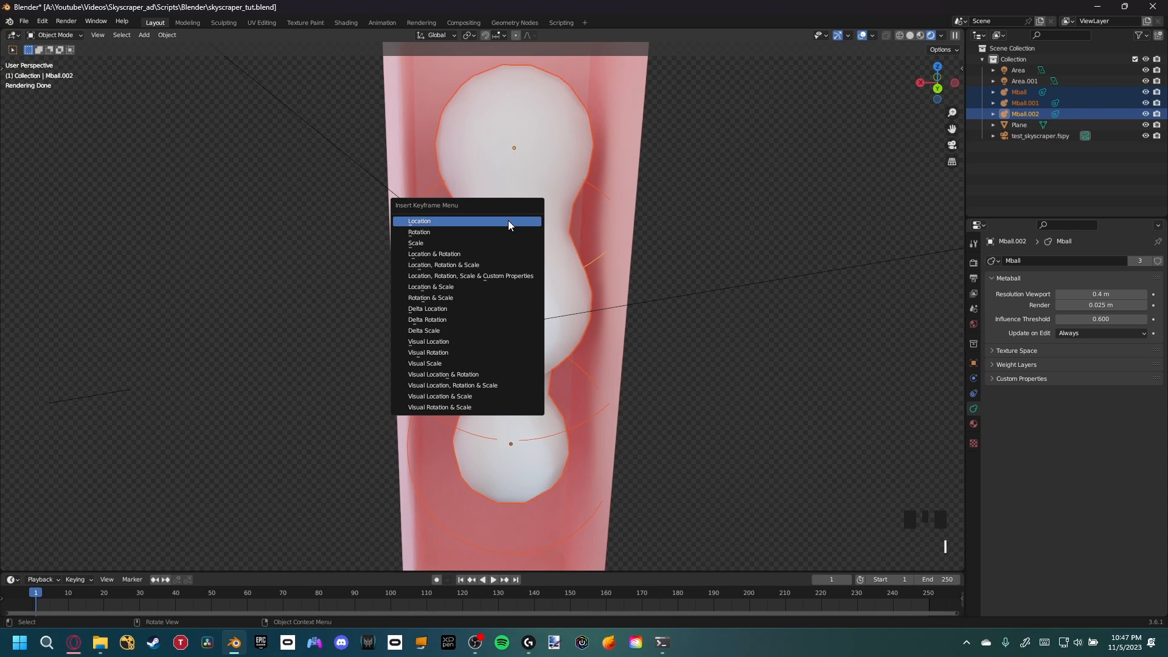
{"action": "left_click", "coordinate": [509, 220]}
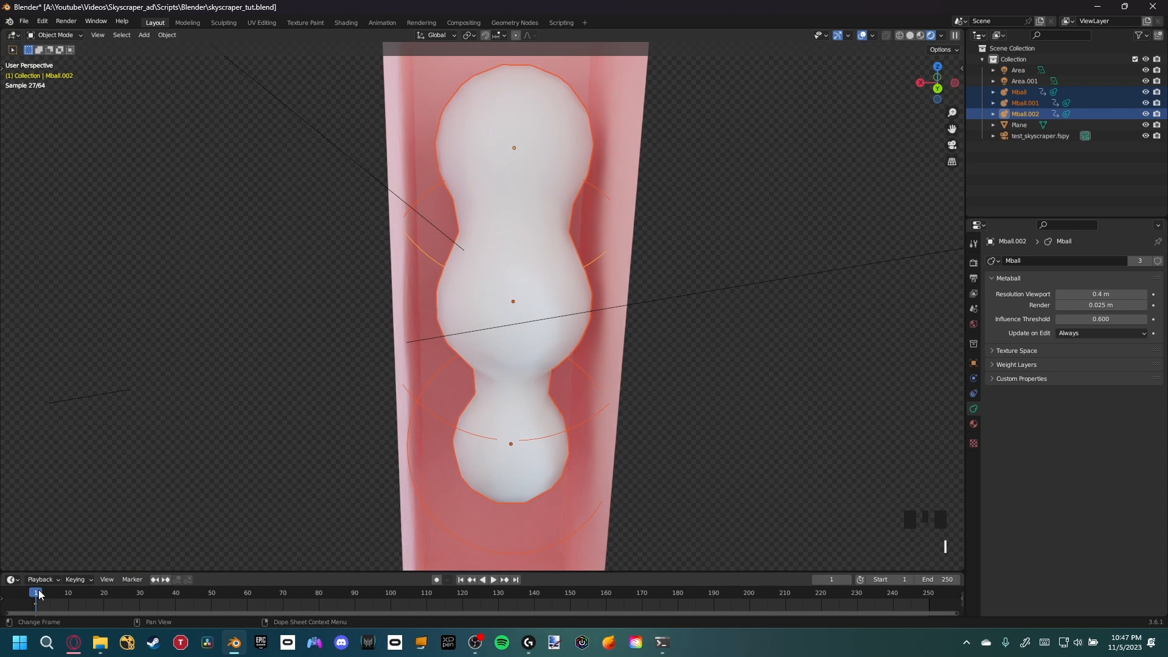
Go to frame 16 and save the file
{"action": "left_click_drag", "start_coordinate": [38, 594], "coordinate": [90, 600]}
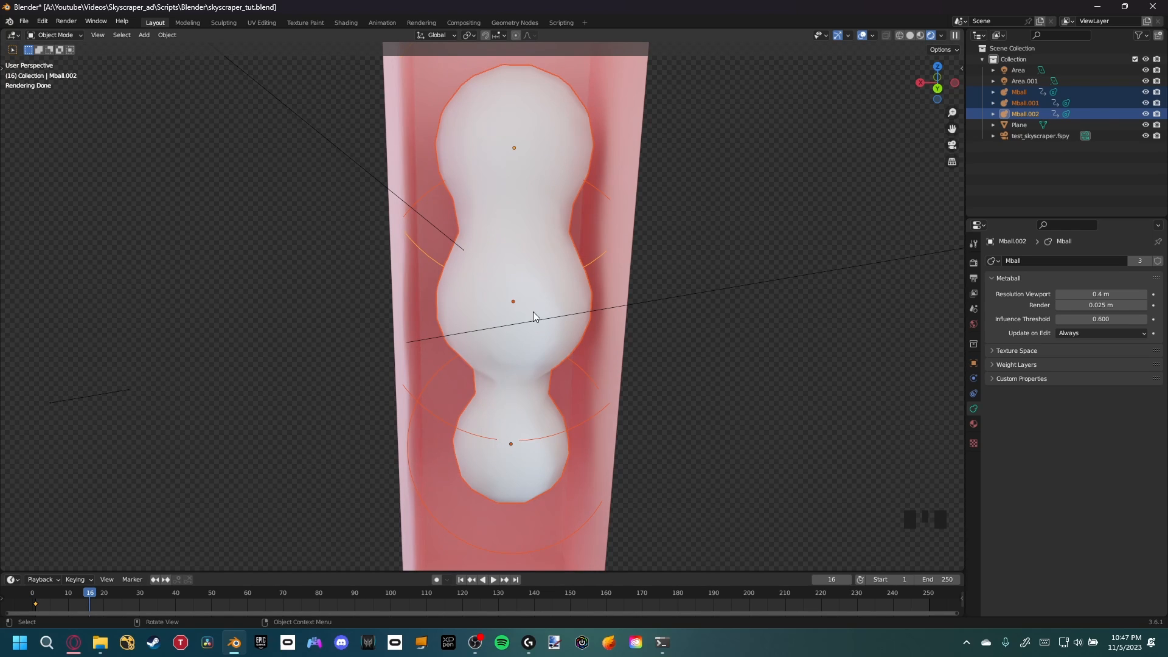
{"action": "key", "text": "ctrl+s"}
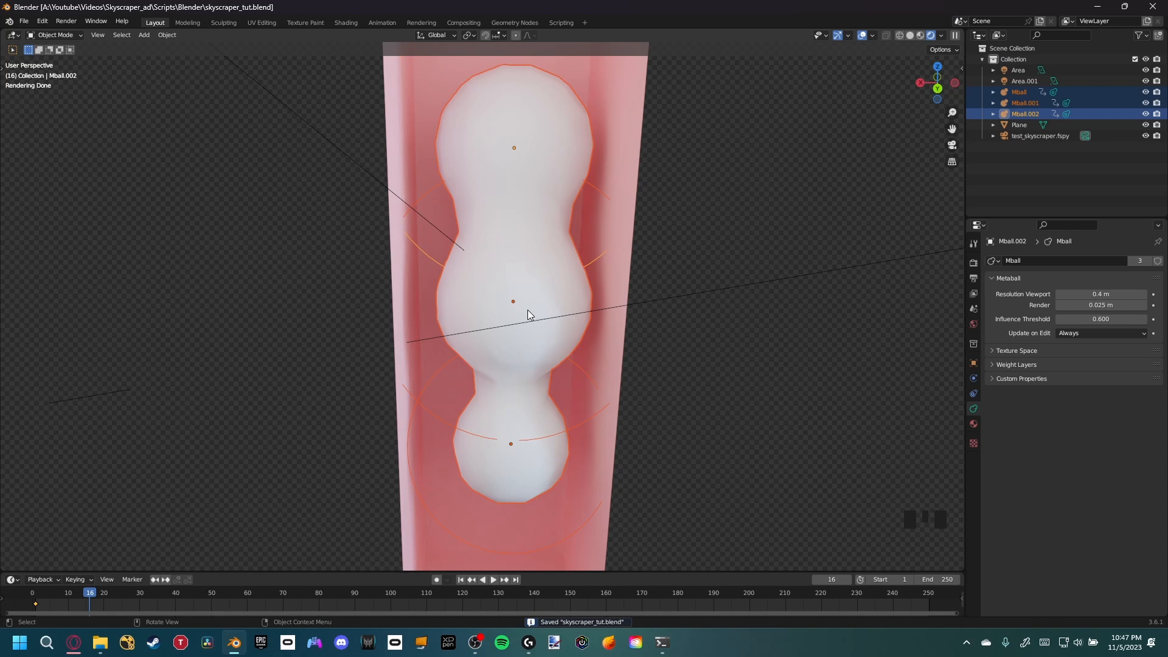
Switch the viewport to solid shading
{"action": "key", "text": "z"}
{"action": "left_click", "coordinate": [564, 337]}
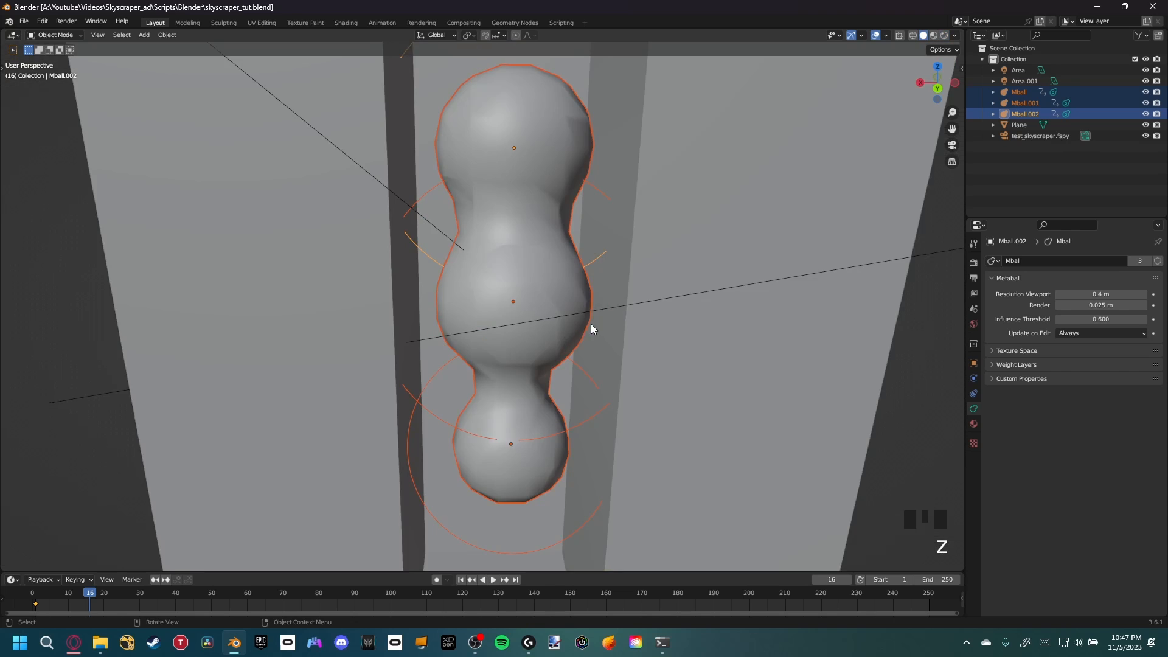
{"action": "middle_click_drag", "start_coordinate": [591, 324], "coordinate": [623, 330]}
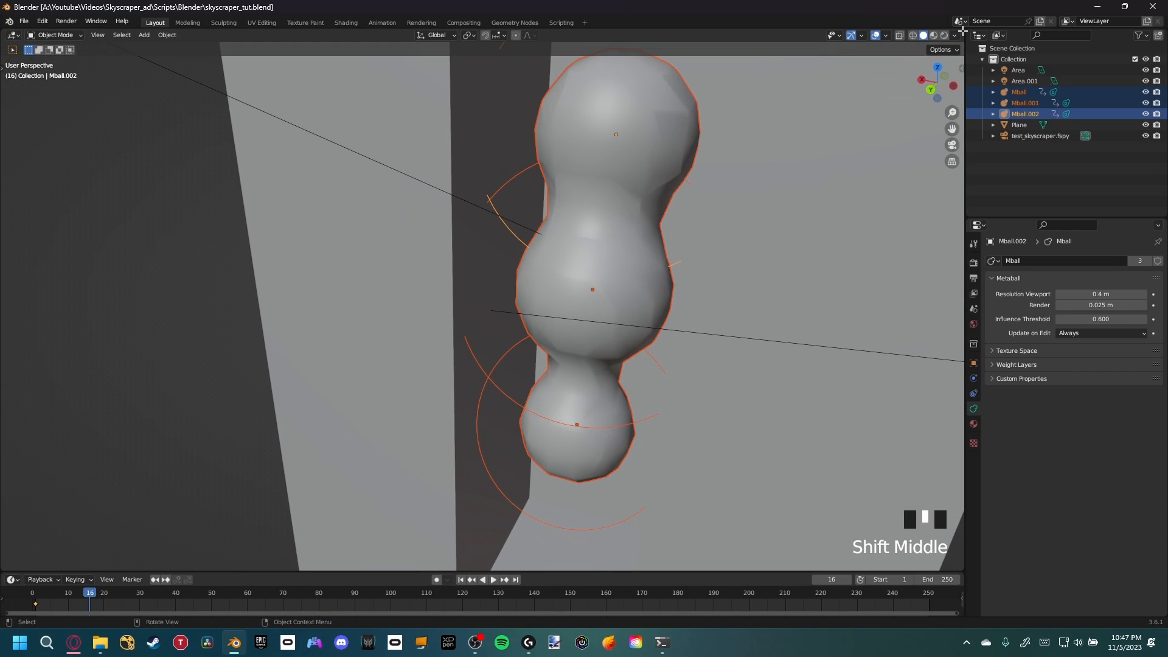
Split the viewport and turn the new area into a Graph Editor
{"action": "left_click_drag", "start_coordinate": [962, 31], "coordinate": [715, 53]}
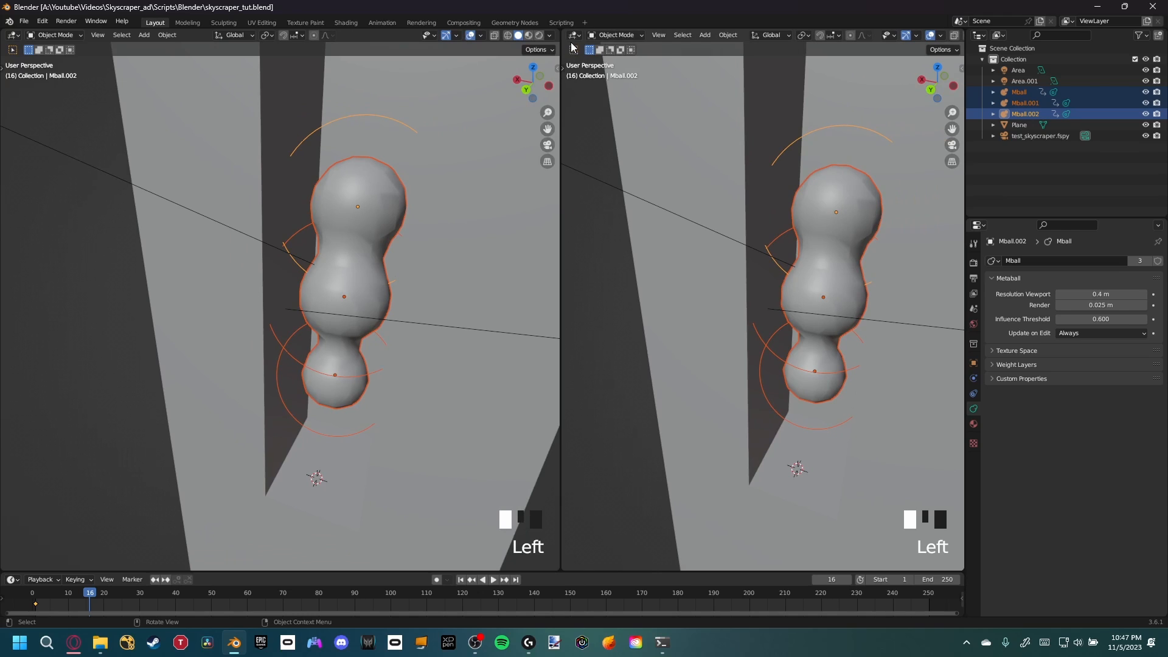
{"action": "left_click", "coordinate": [573, 36]}
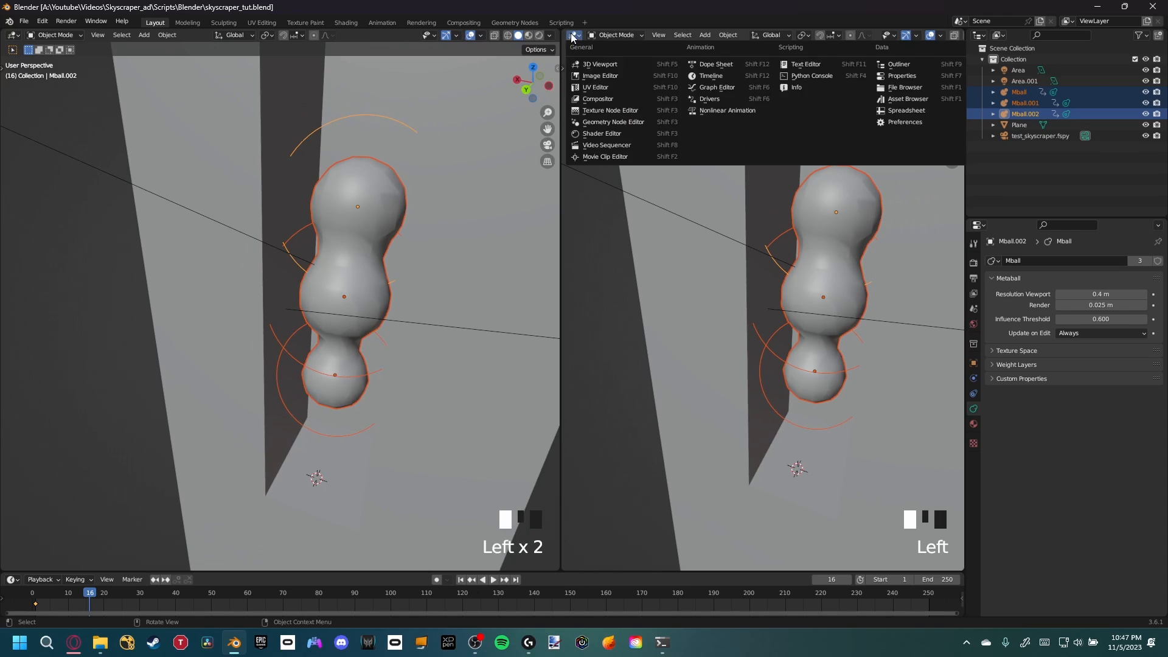
{"action": "left_click", "coordinate": [716, 89]}
{"action": "key", "text": "n"}
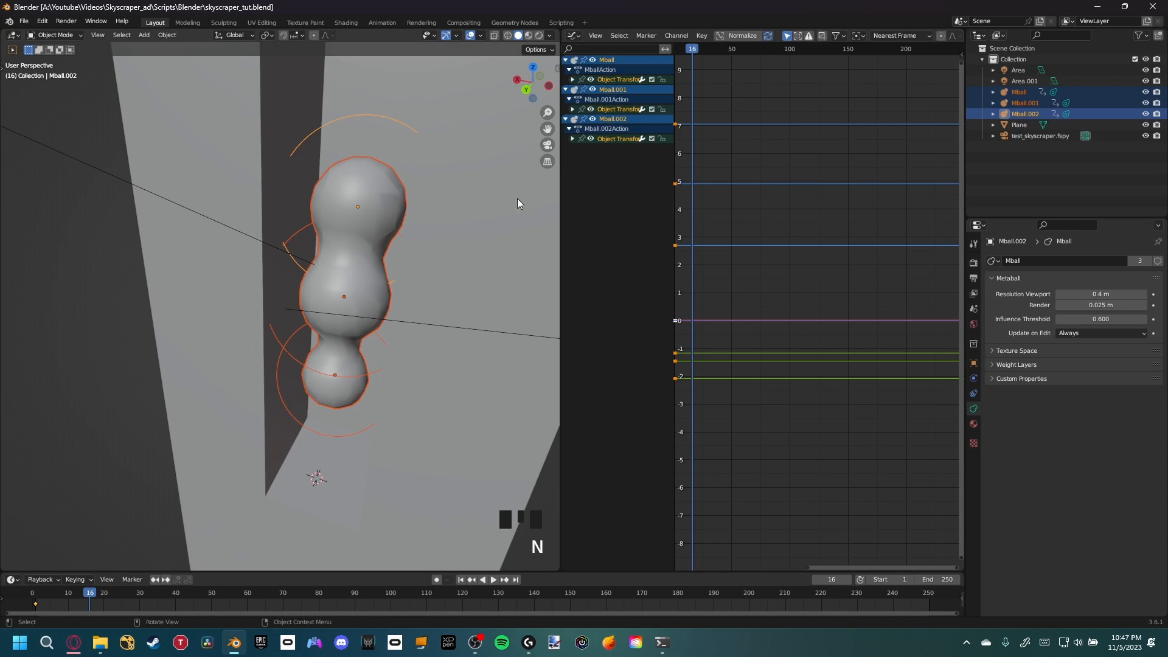
Expand the Object Transforms channels of all three metaballs
{"action": "left_click", "coordinate": [572, 80]}
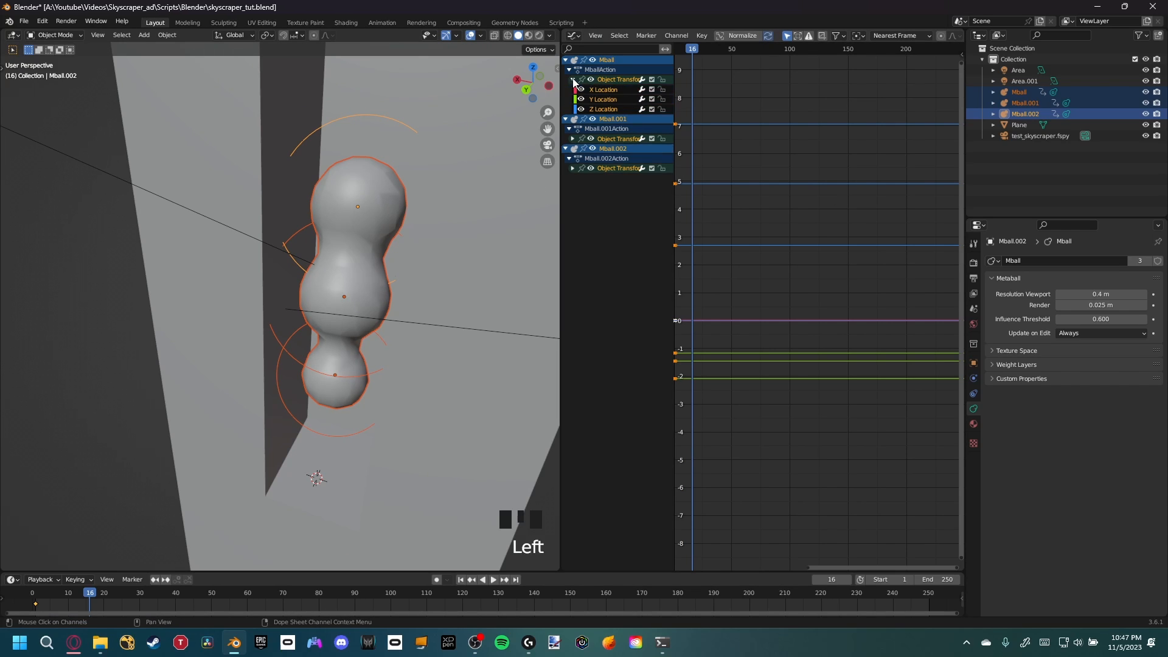
{"action": "left_click", "coordinate": [573, 139]}
{"action": "left_click", "coordinate": [572, 198]}
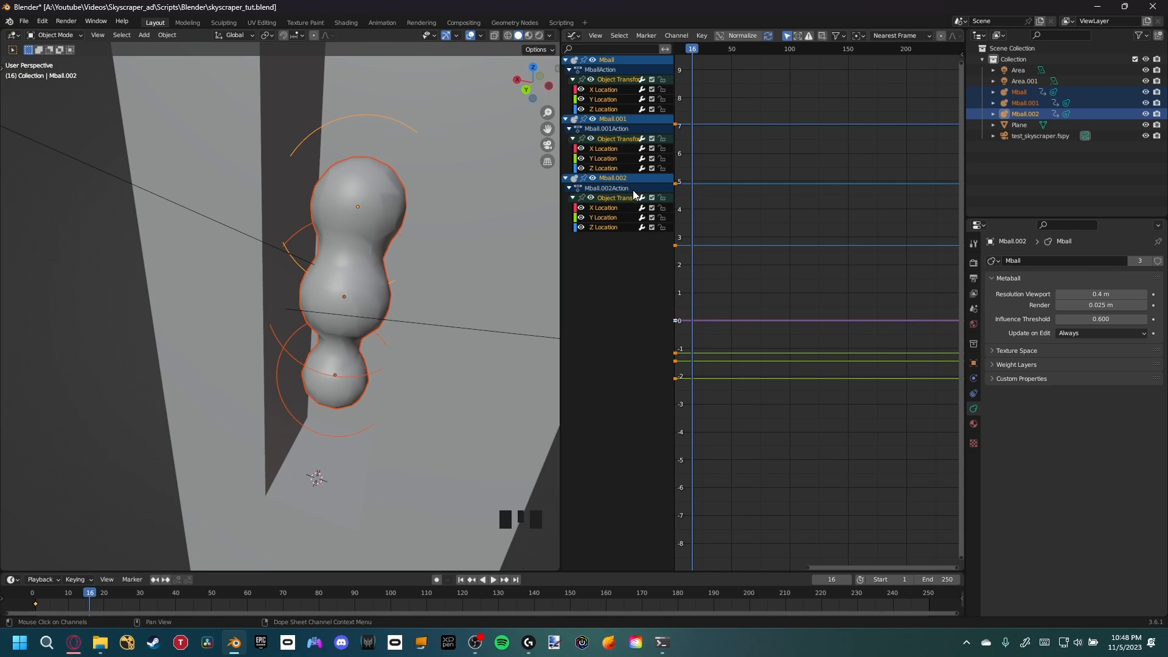
{"action": "key", "text": "g"}
{"action": "key", "text": "z"}
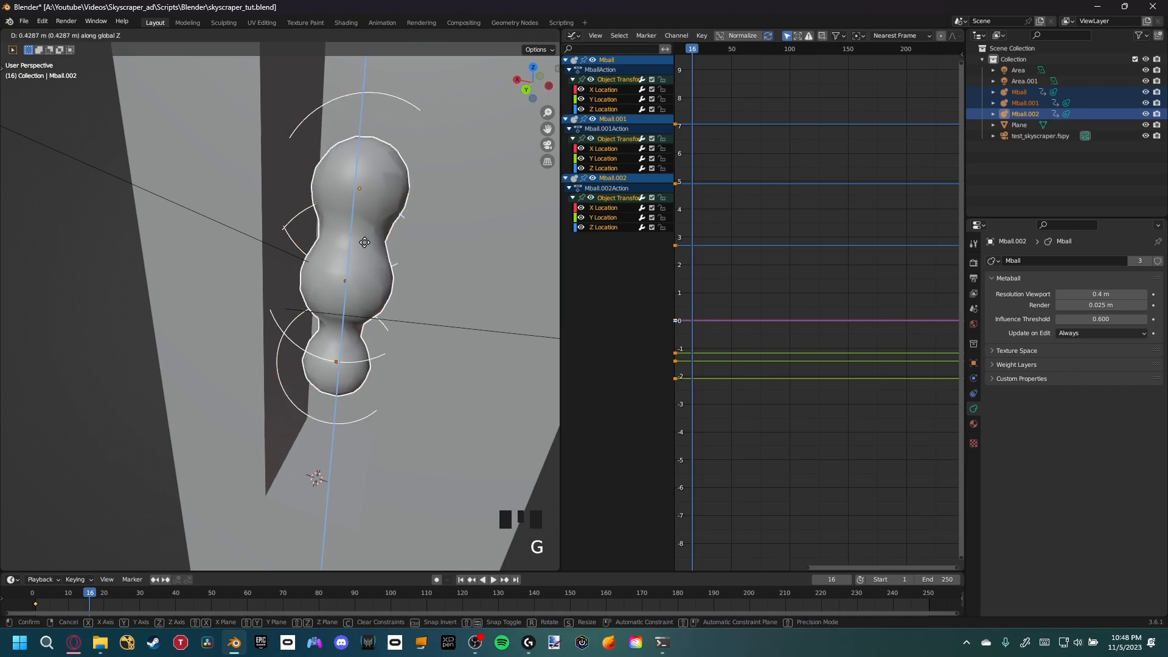
{"action": "right_click", "coordinate": [371, 218]}
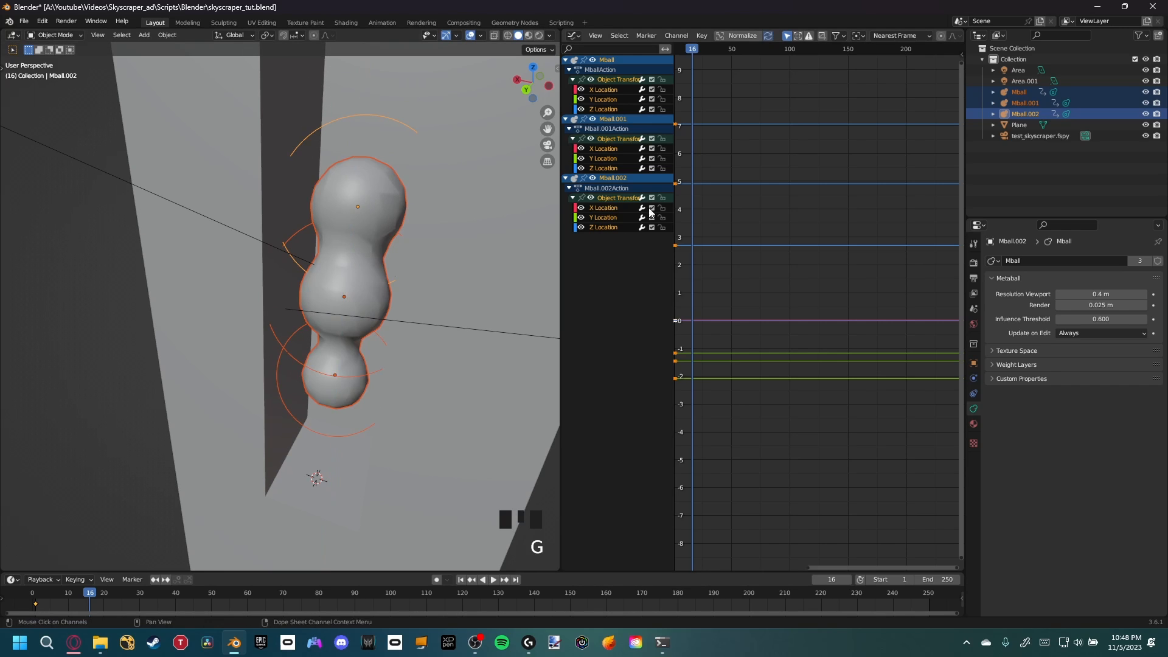
Add a Noise modifier to the Z Location curve of Mball
{"action": "left_click", "coordinate": [607, 111]}
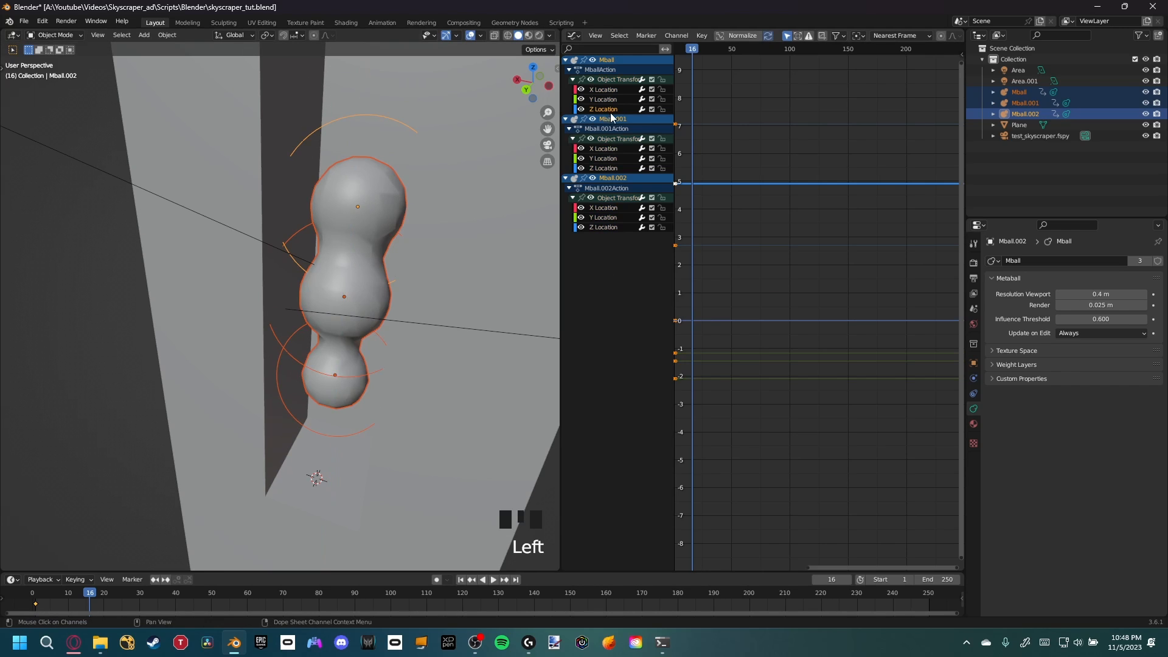
{"action": "key", "text": "n"}
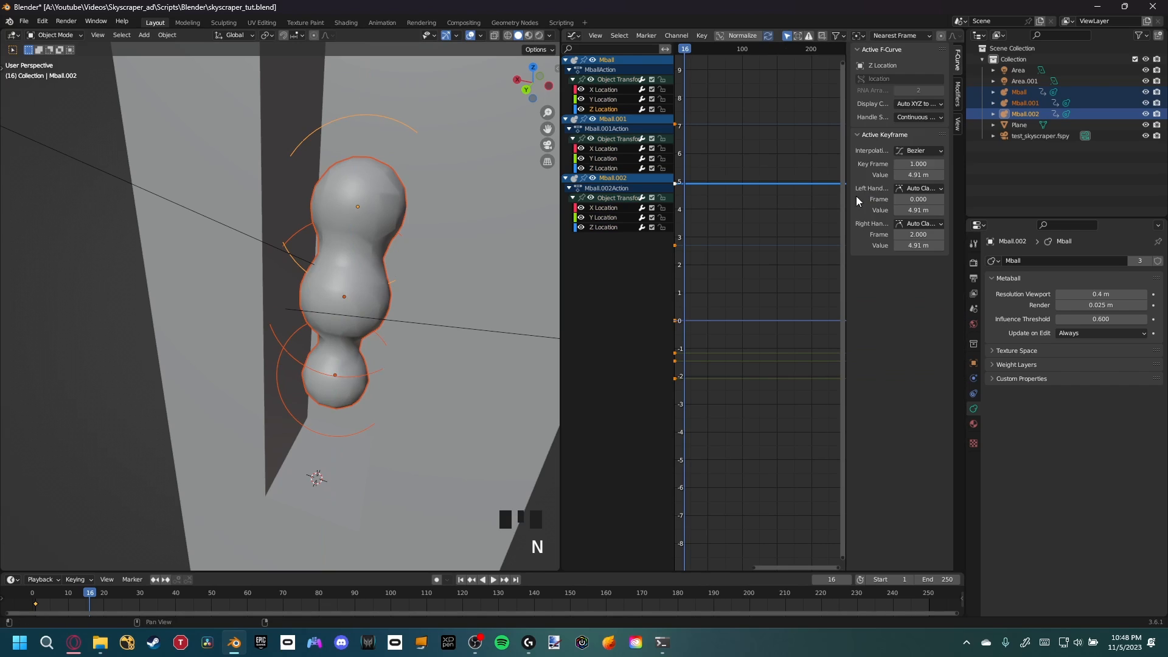
{"action": "left_click", "coordinate": [958, 101]}
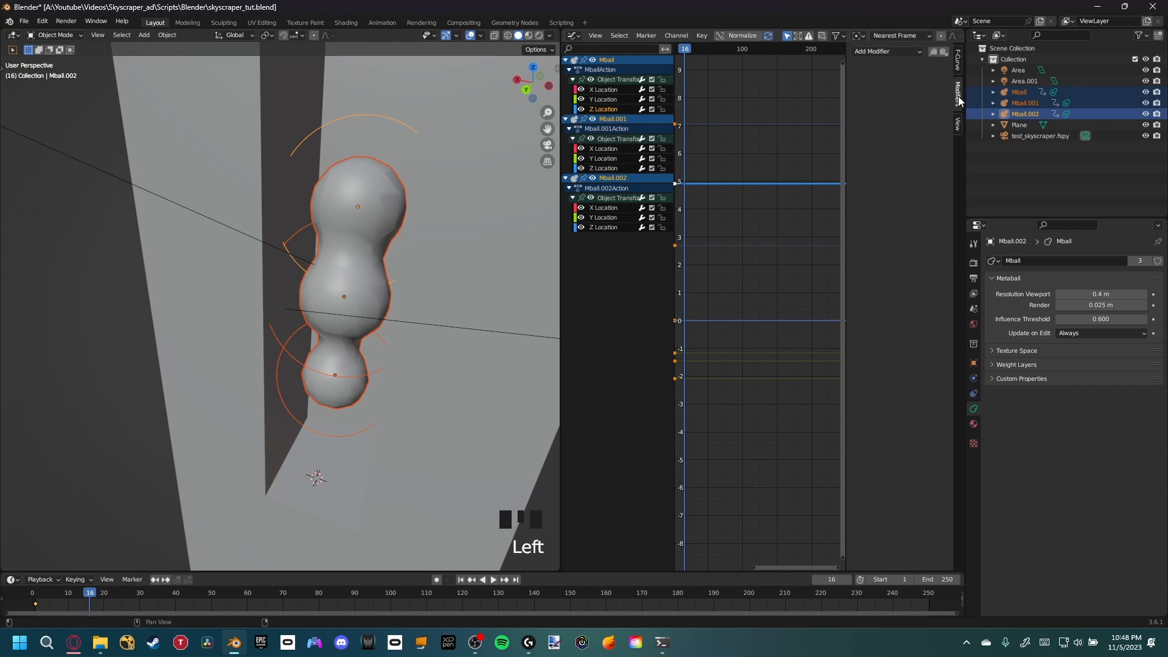
{"action": "left_click", "coordinate": [893, 53]}
{"action": "left_click", "coordinate": [882, 111]}
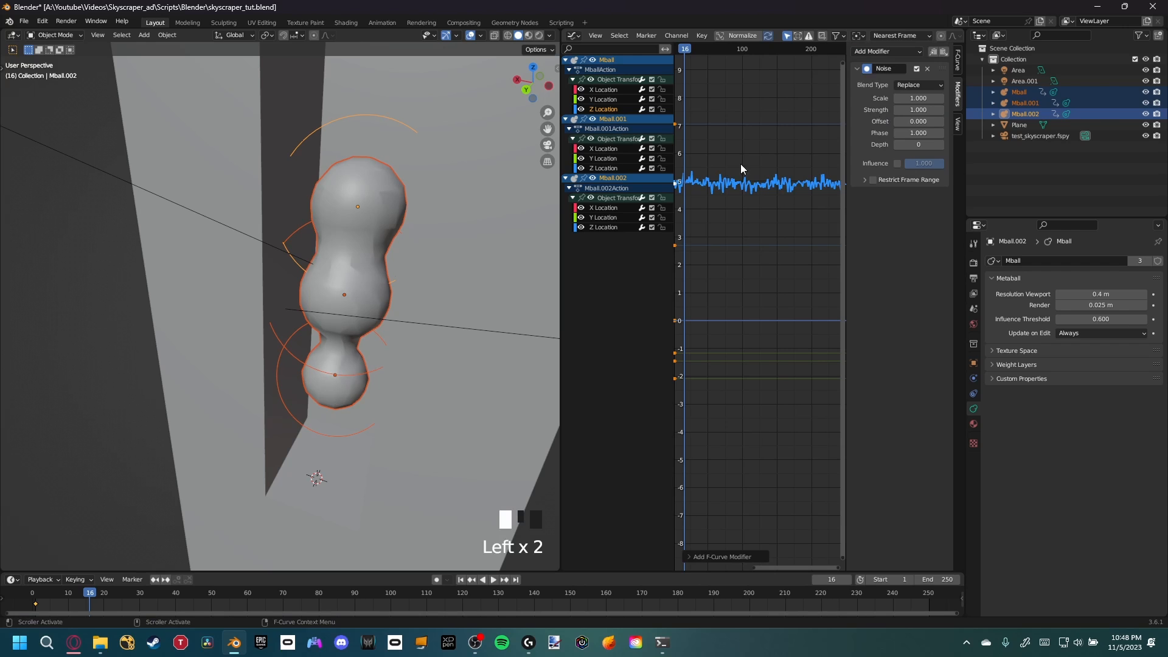
Play back the animation and set the Noise modifier's scale to 31.8
{"action": "key", "text": "space"}
{"action": "scroll", "coordinate": [718, 146], "scroll_direction": "up", "scroll_amount": 2}
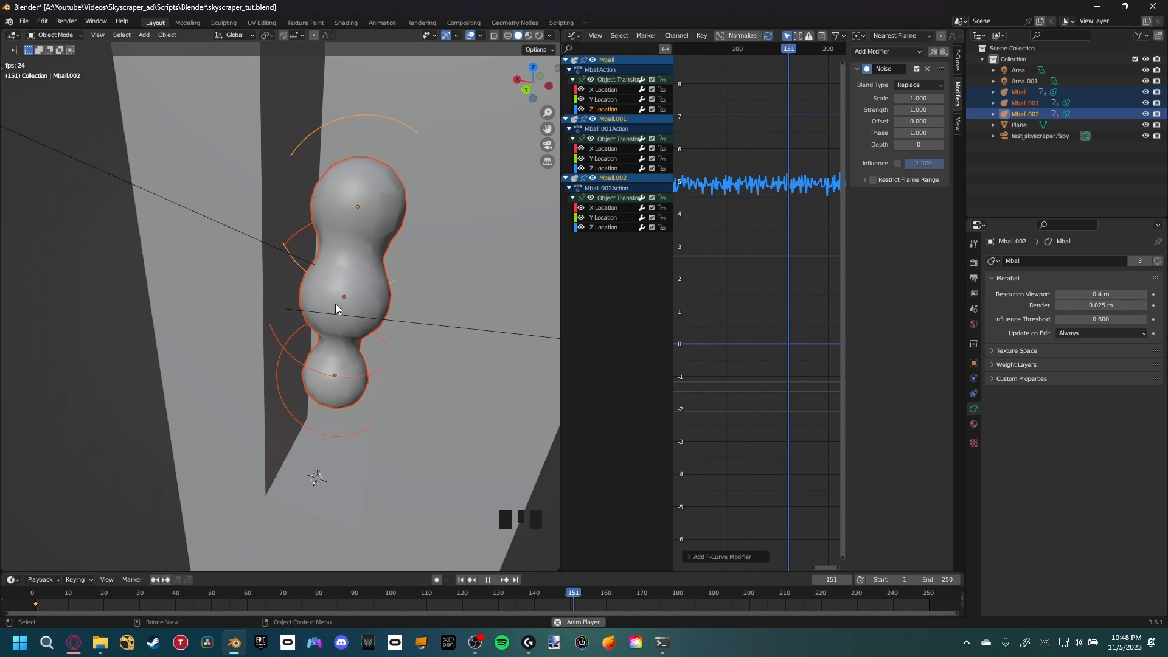
{"action": "key", "text": "space"}
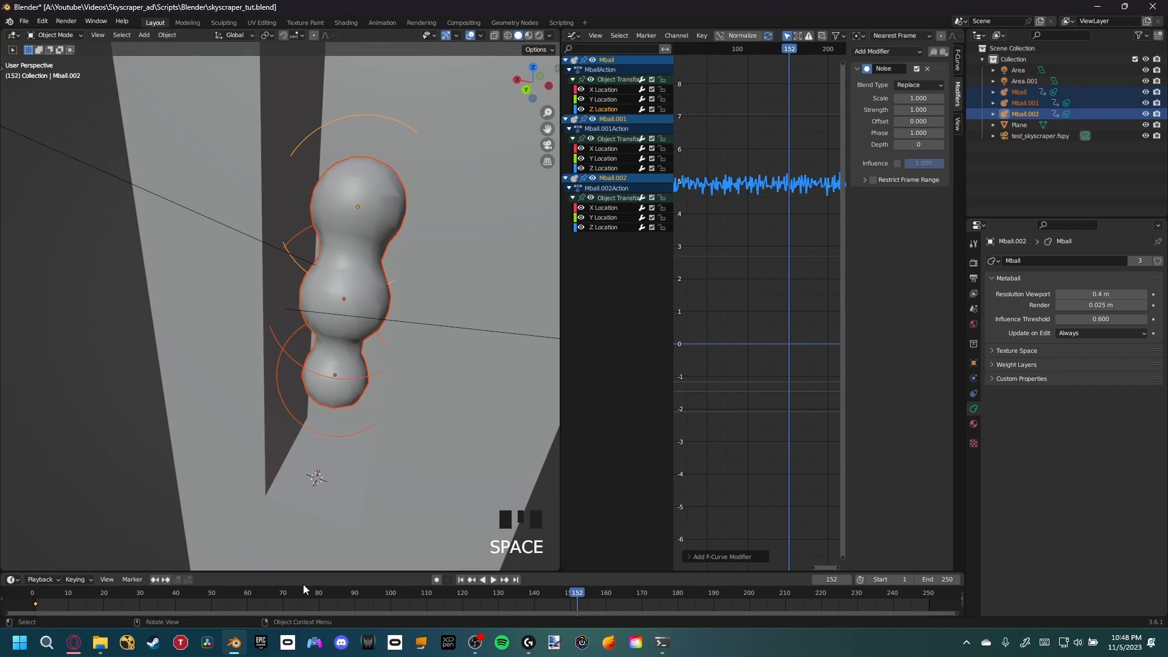
{"action": "left_click_drag", "start_coordinate": [306, 598], "coordinate": [281, 598]}
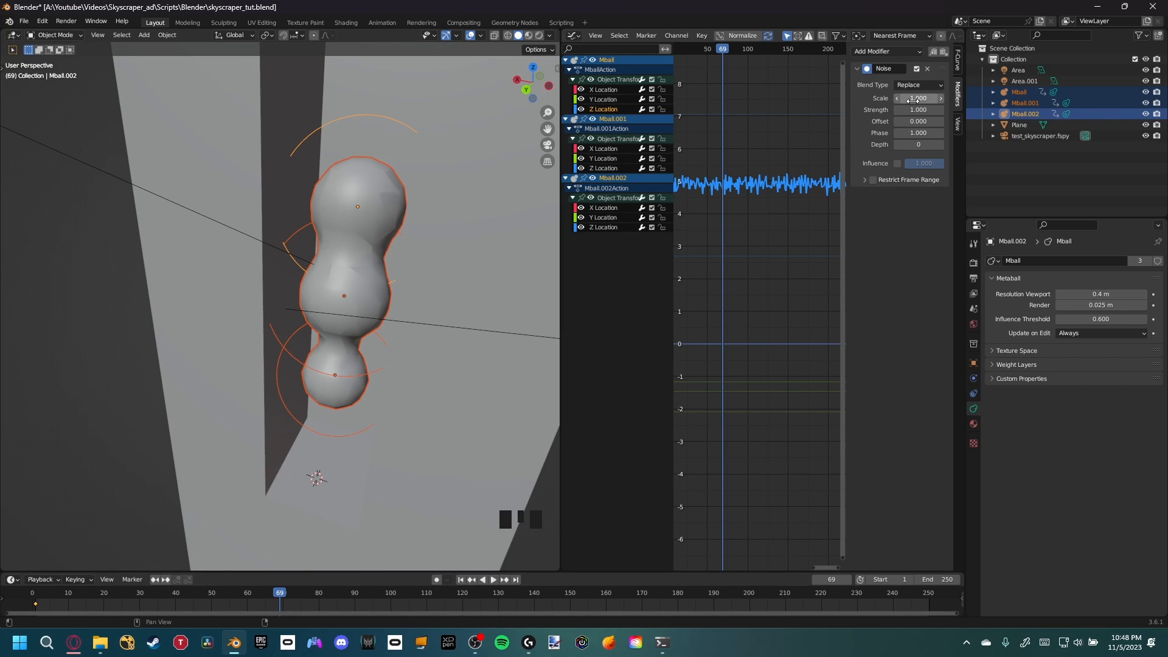
{"action": "left_click_drag", "start_coordinate": [912, 99], "coordinate": [961, 100]}
Set the Noise modifier's strength to 2.5 and play back the animation to preview it
{"action": "key", "text": "space"}
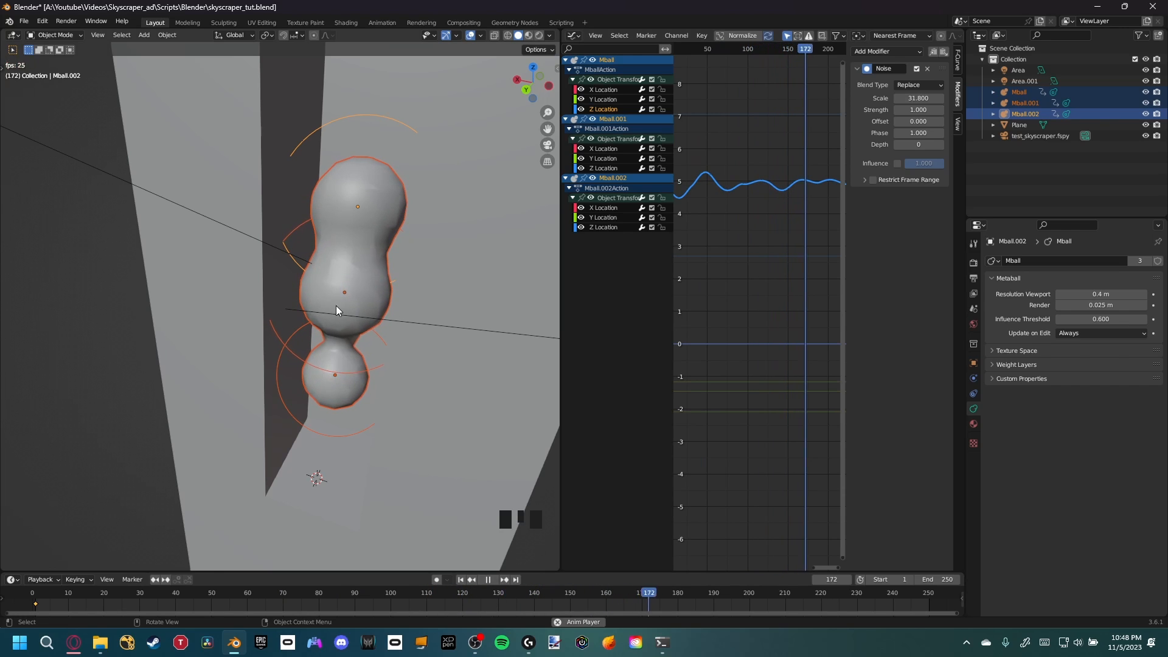
{"action": "key", "text": "space"}
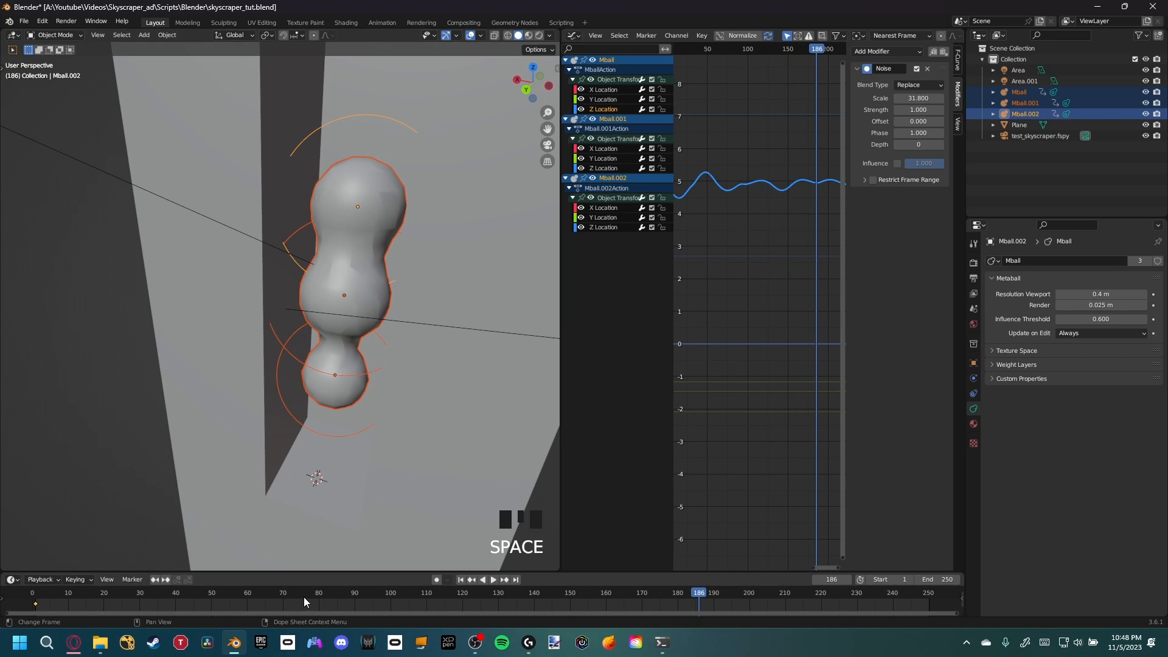
{"action": "left_click", "coordinate": [208, 599]}
{"action": "key", "text": "space"}
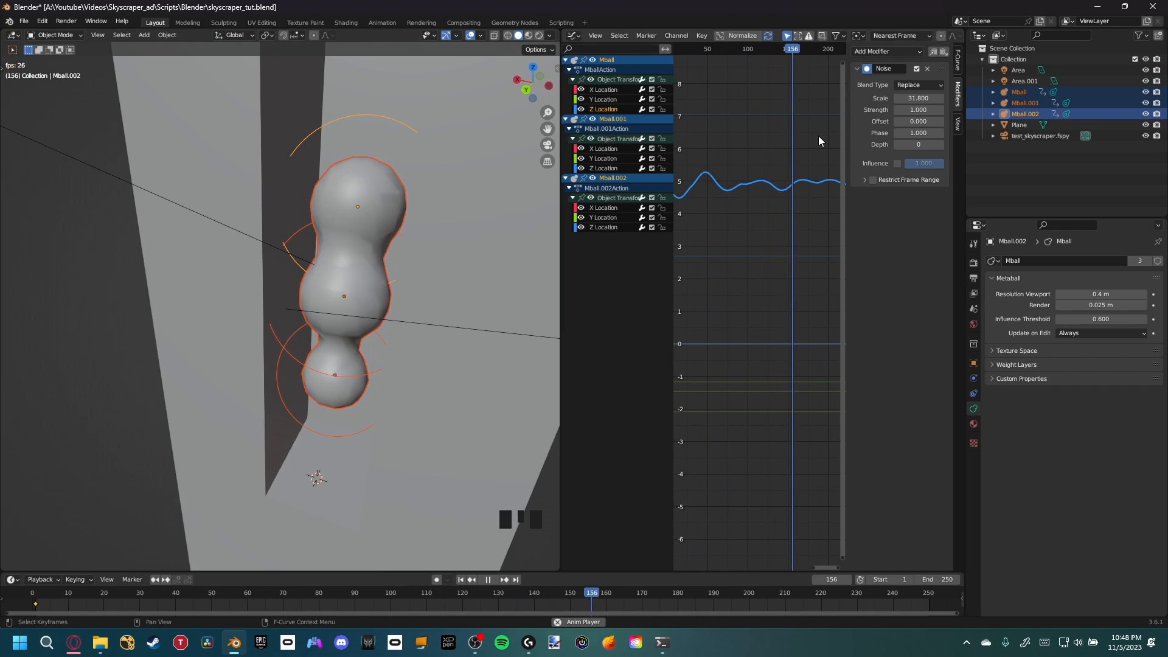
{"action": "key", "text": "space"}
{"action": "left_click_drag", "start_coordinate": [919, 110], "coordinate": [949, 109]}
{"action": "key", "text": "Left"}
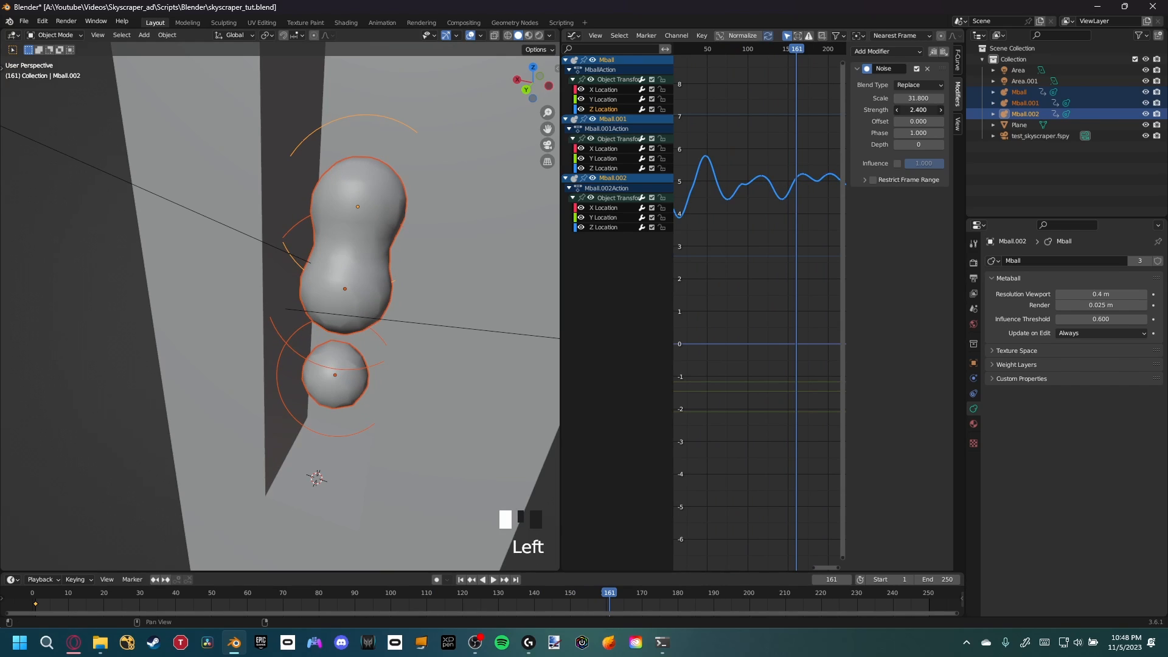
{"action": "left_click", "coordinate": [165, 604]}
{"action": "key", "text": "space"}
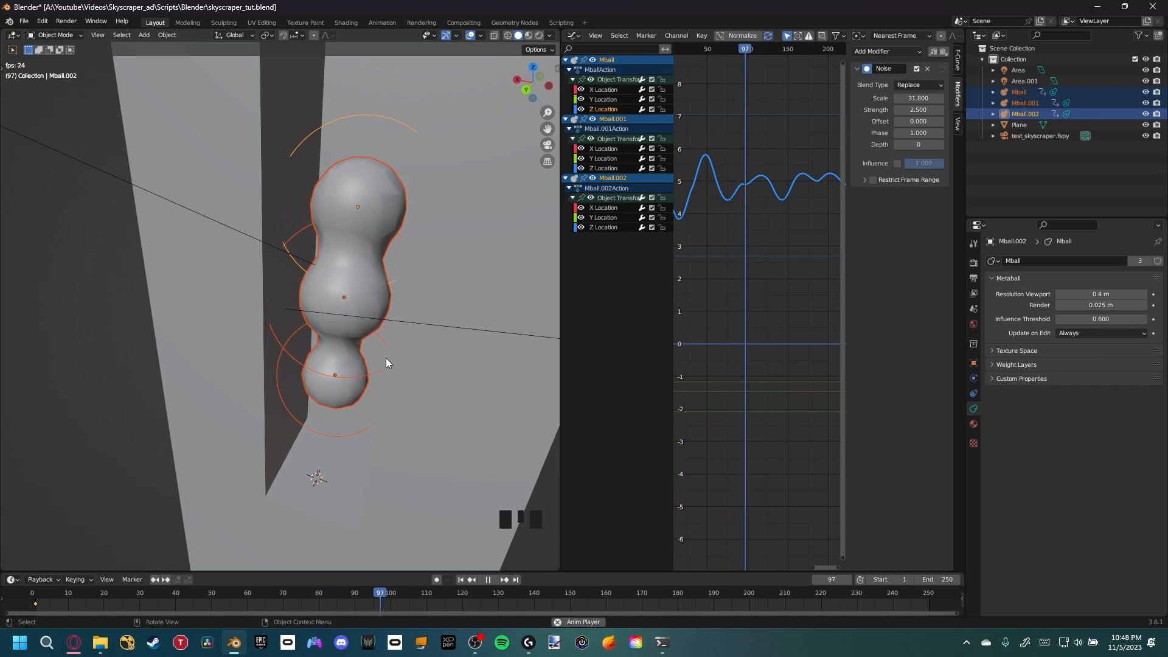
{"action": "key", "text": "space"}
Add a Noise modifier to Mball.001's Z Location curve with scale 29.1 and strength 2.4
{"action": "scroll", "coordinate": [406, 337], "scroll_direction": "up", "scroll_amount": 2}
{"action": "middle_click_drag", "start_coordinate": [365, 315], "coordinate": [358, 339], "text": "shift"}
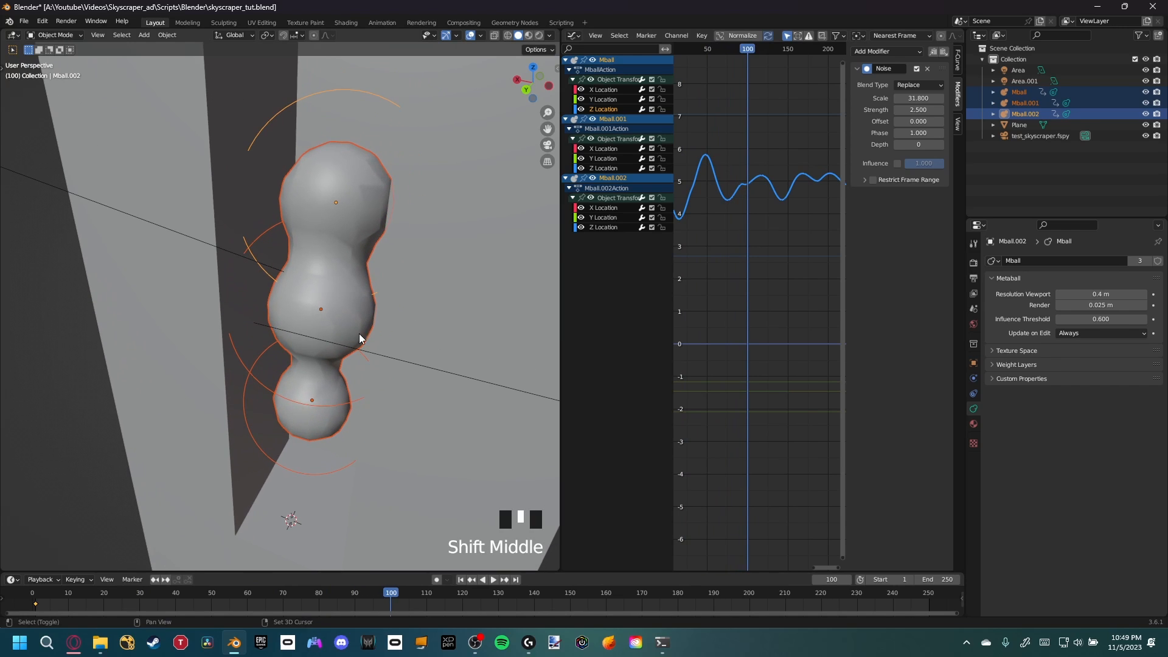
{"action": "left_click", "coordinate": [602, 169]}
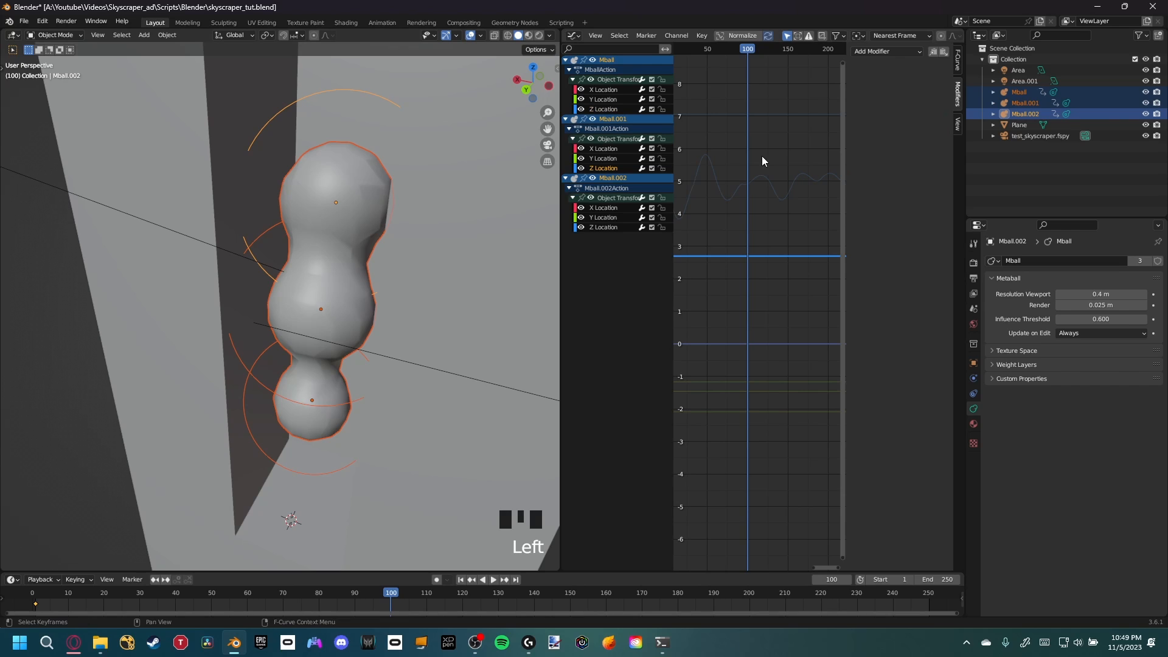
{"action": "left_click", "coordinate": [885, 49]}
{"action": "left_click", "coordinate": [887, 108]}
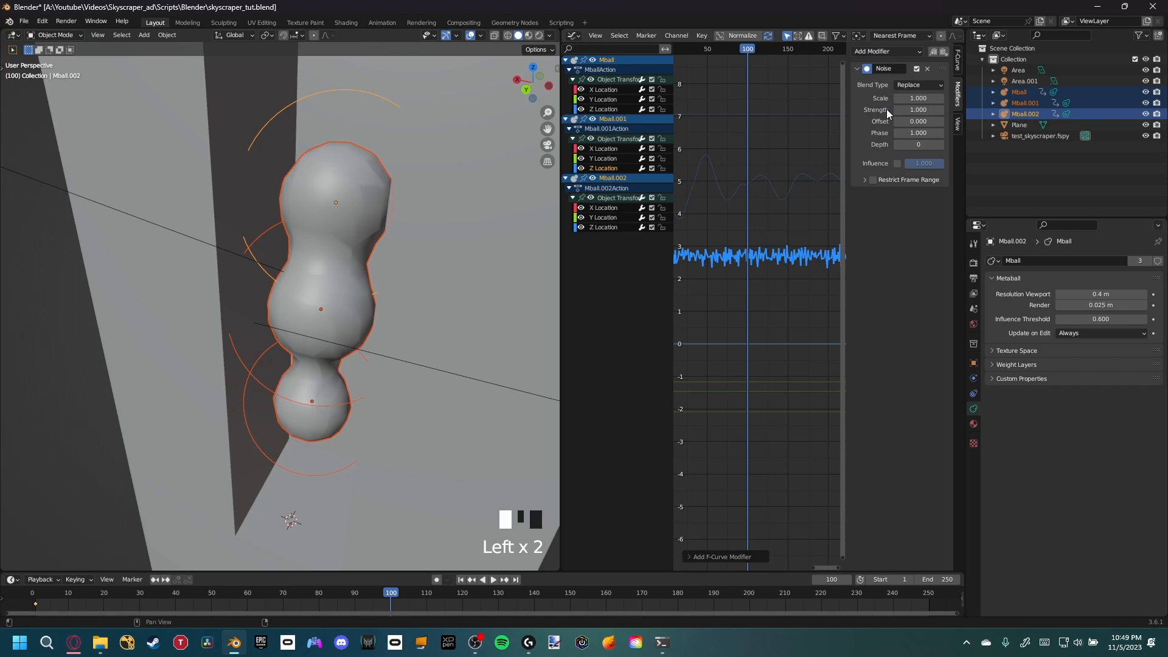
{"action": "left_click_drag", "start_coordinate": [913, 98], "coordinate": [1034, 98]}
{"action": "left_click_drag", "start_coordinate": [920, 110], "coordinate": [929, 110]}
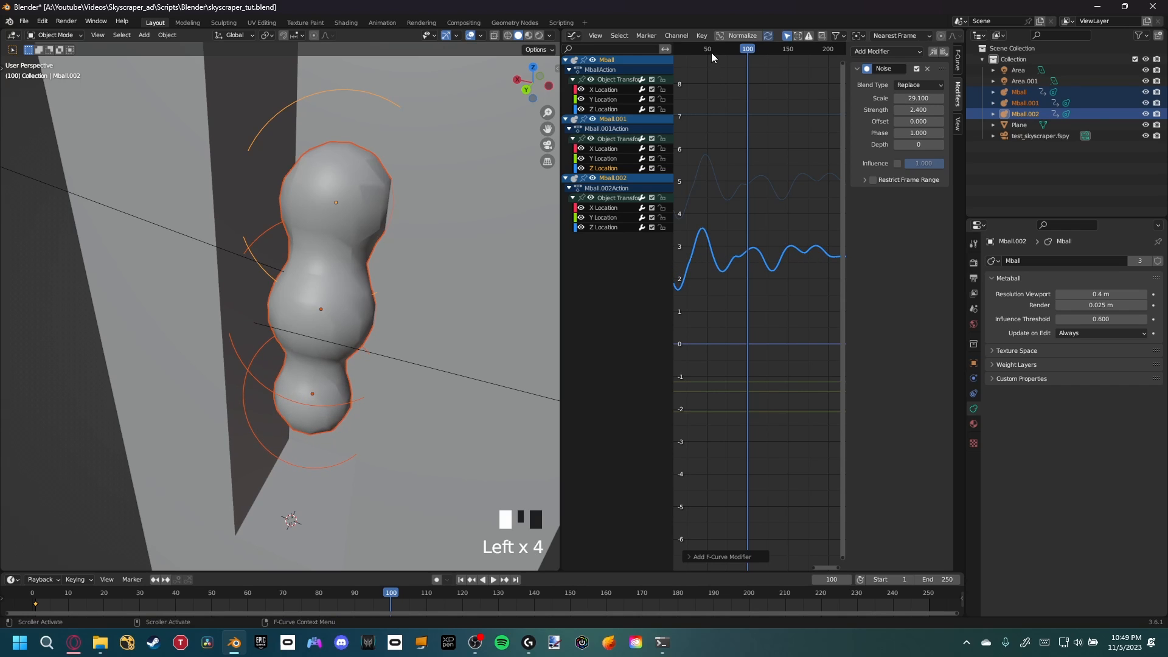
Set the Offset of Mball.001's Noise modifier to 645.8 and play back the animation
{"action": "left_click_drag", "start_coordinate": [710, 51], "coordinate": [702, 51]}
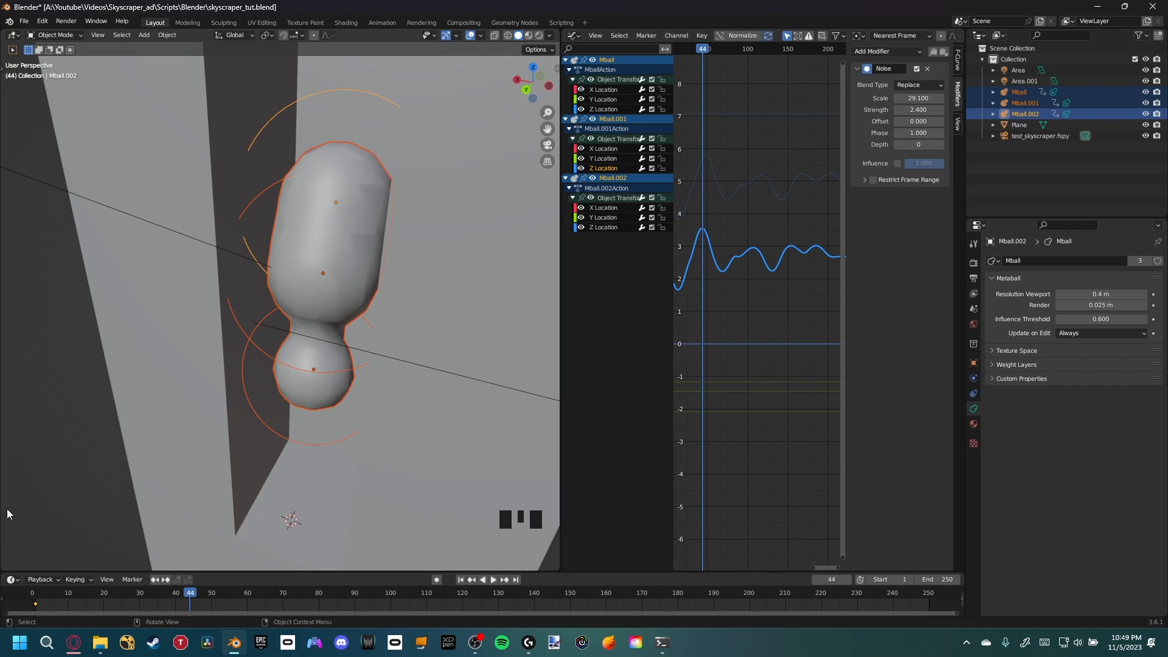
{"action": "left_click_drag", "start_coordinate": [78, 595], "coordinate": [135, 606]}
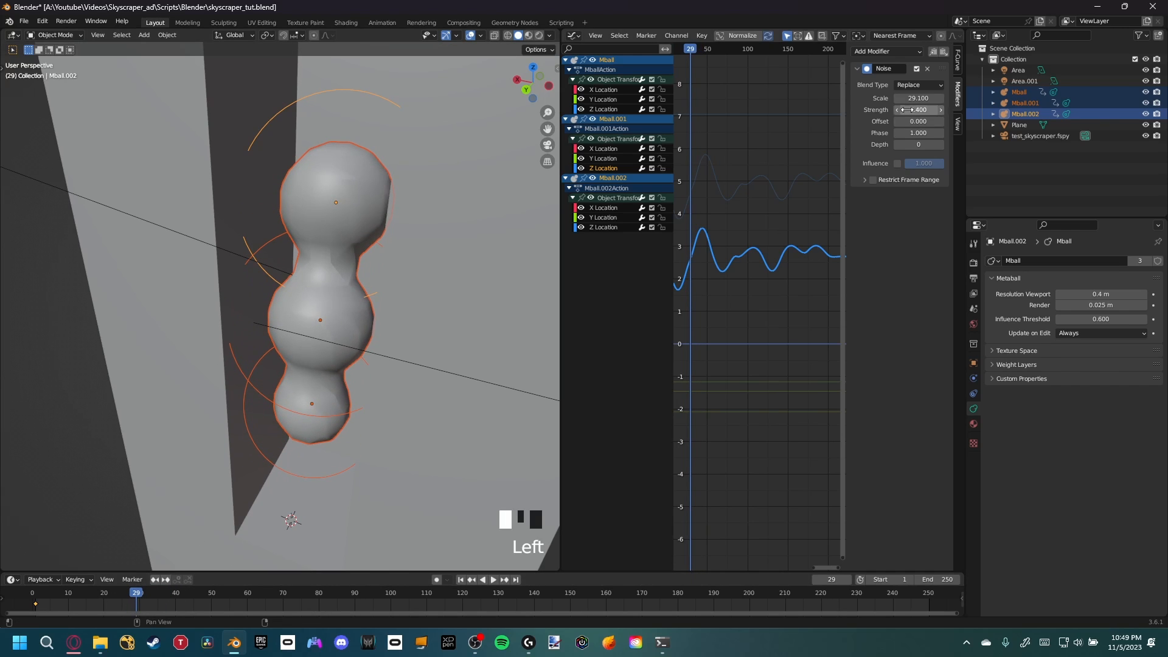
{"action": "left_click_drag", "start_coordinate": [918, 121], "coordinate": [979, 121]}
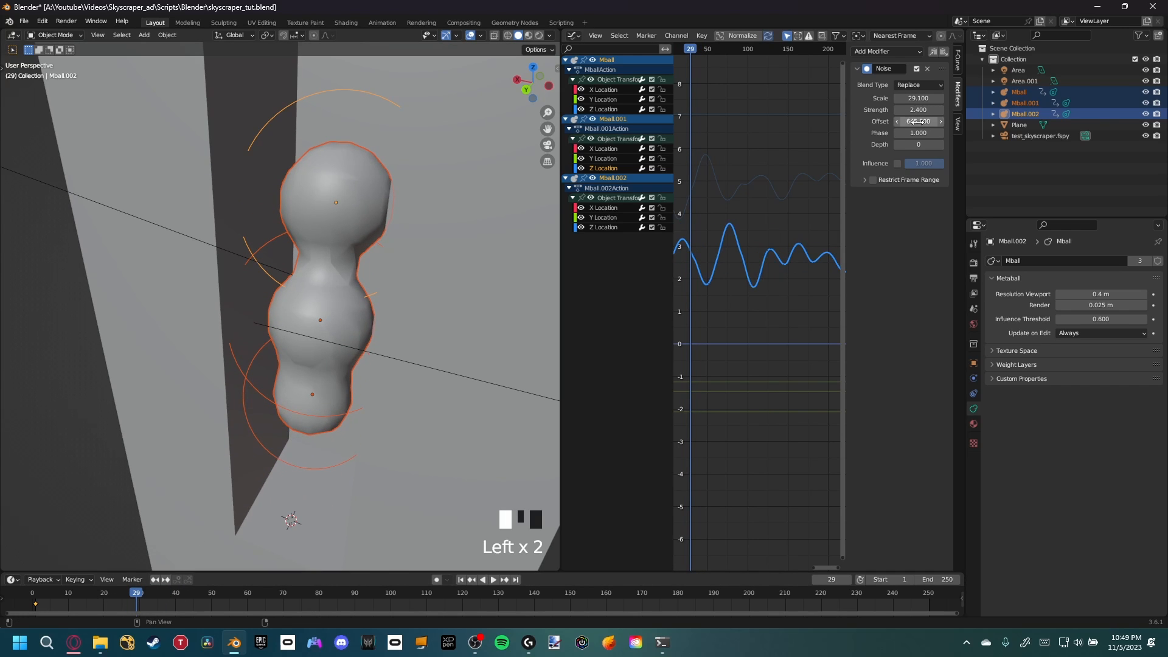
{"action": "key", "text": "space"}
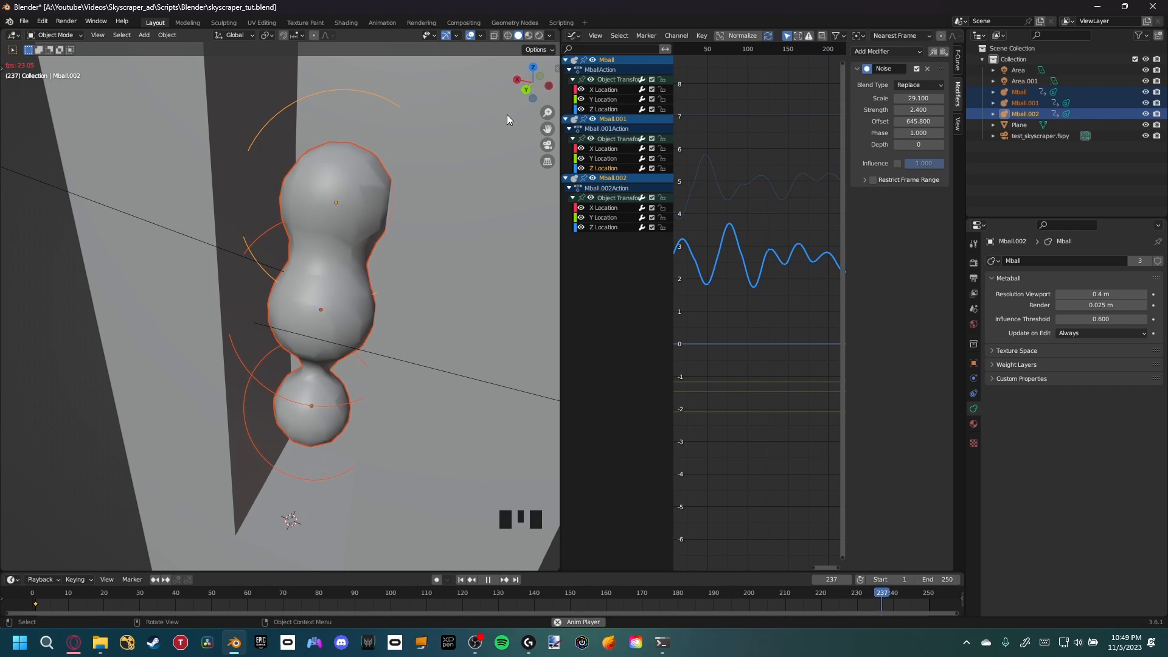
{"action": "key", "text": "space"}
Add a Noise modifier to Mball.002's Z Location curve with scale 41.9, strength 3.5 and offset 133.8
{"action": "left_click", "coordinate": [609, 229]}
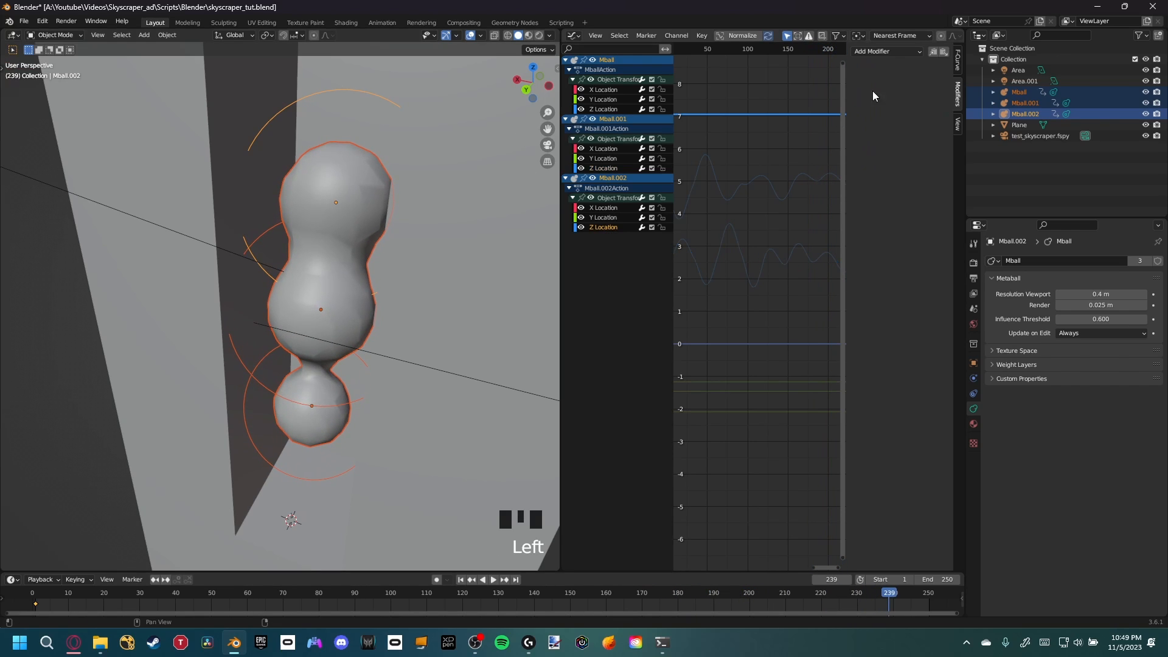
{"action": "left_click", "coordinate": [895, 51]}
{"action": "left_click", "coordinate": [889, 111]}
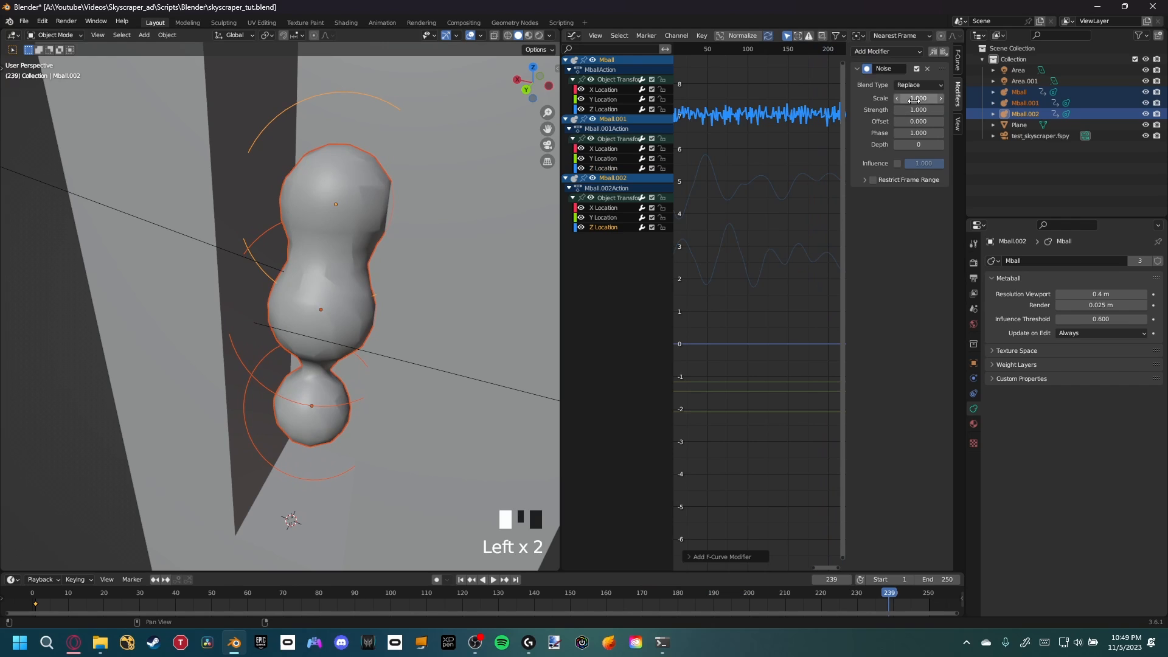
{"action": "left_click_drag", "start_coordinate": [918, 98], "coordinate": [954, 121]}
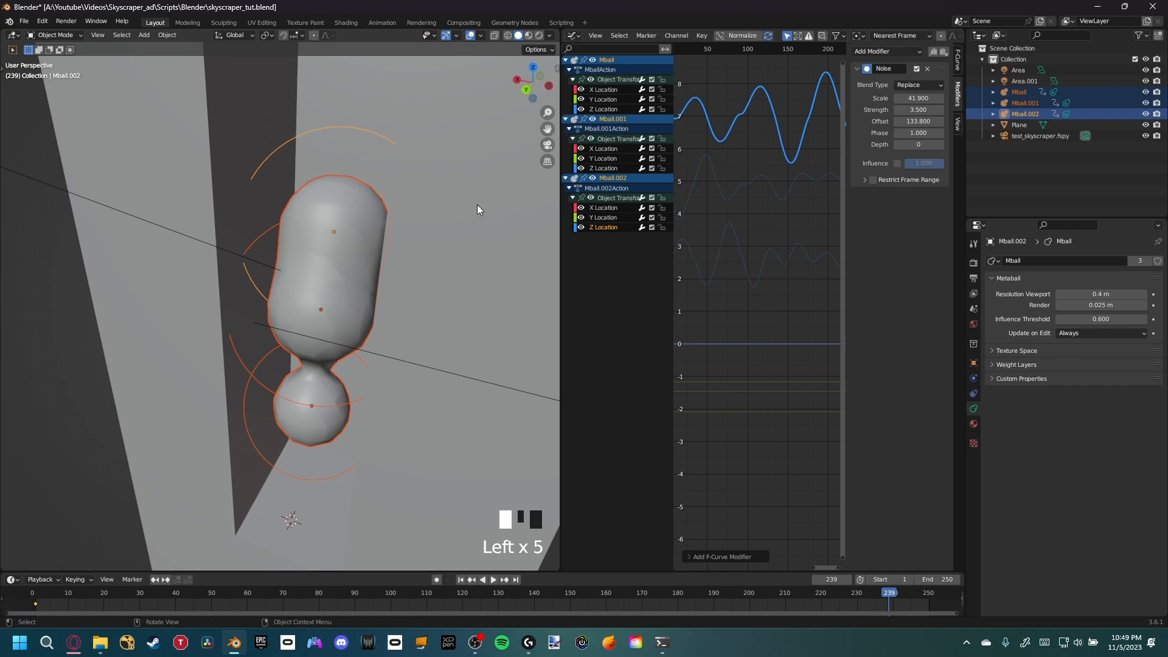
Play back the animation to preview the three animated metaball blobs
{"action": "key", "text": "Left"}
{"action": "key", "text": "space"}
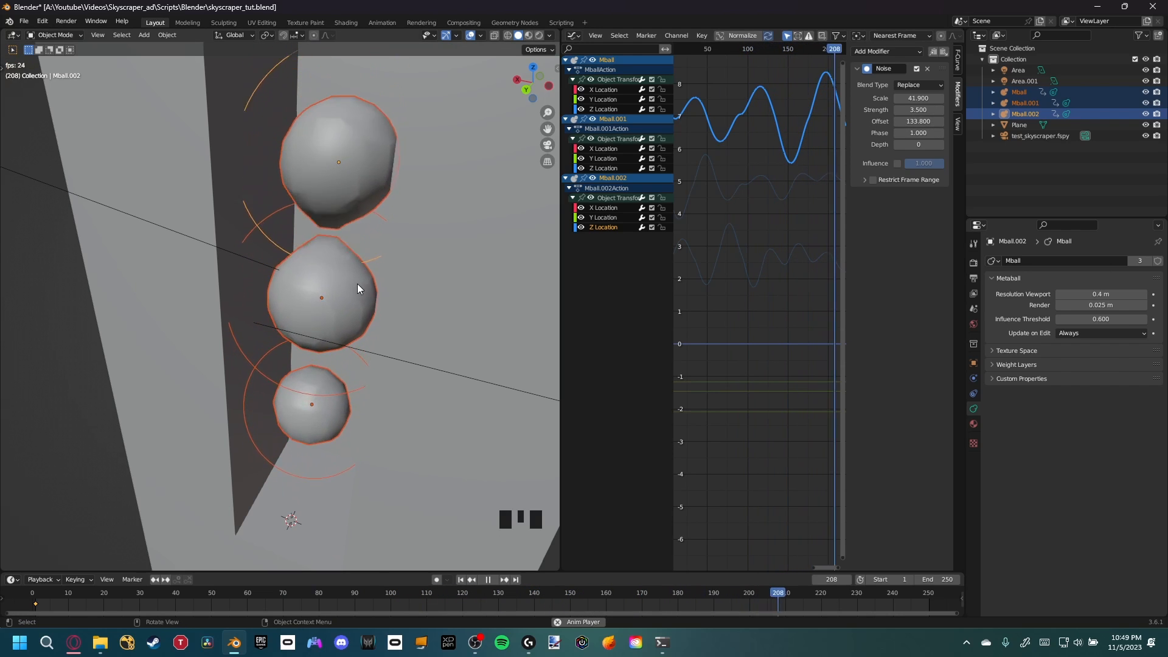
{"action": "middle_click_drag", "start_coordinate": [404, 297], "coordinate": [370, 305]}
{"action": "key", "text": "space"}
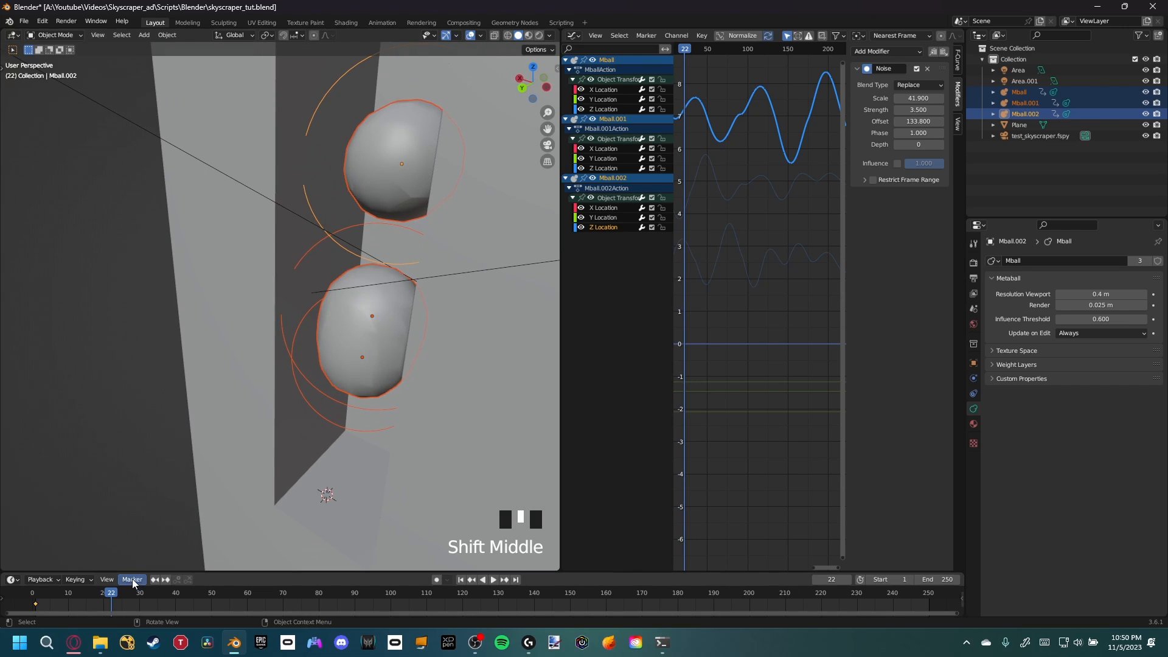
Save the blend file
{"action": "left_click_drag", "start_coordinate": [193, 601], "coordinate": [157, 603]}
{"action": "middle_click_drag", "start_coordinate": [381, 345], "coordinate": [362, 373], "text": "shift"}
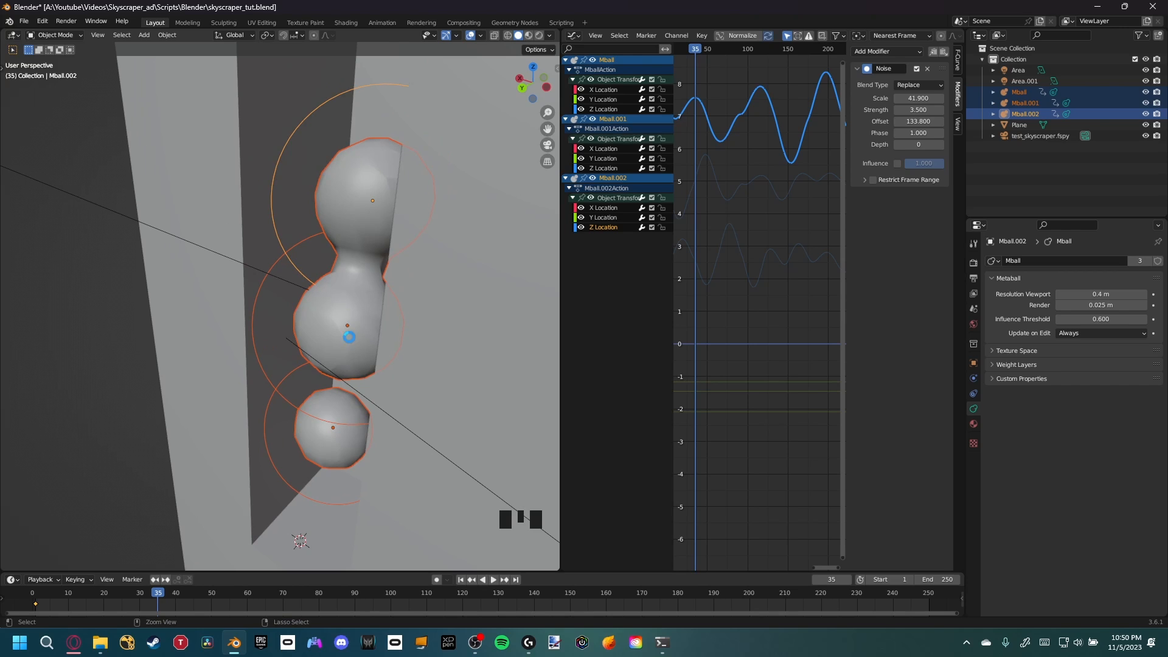
{"action": "key", "text": "ctrl+s"}
Join the Graph Editor area into the 3D viewport to enlarge it
{"action": "right_click_drag", "start_coordinate": [558, 312], "coordinate": [539, 335]}
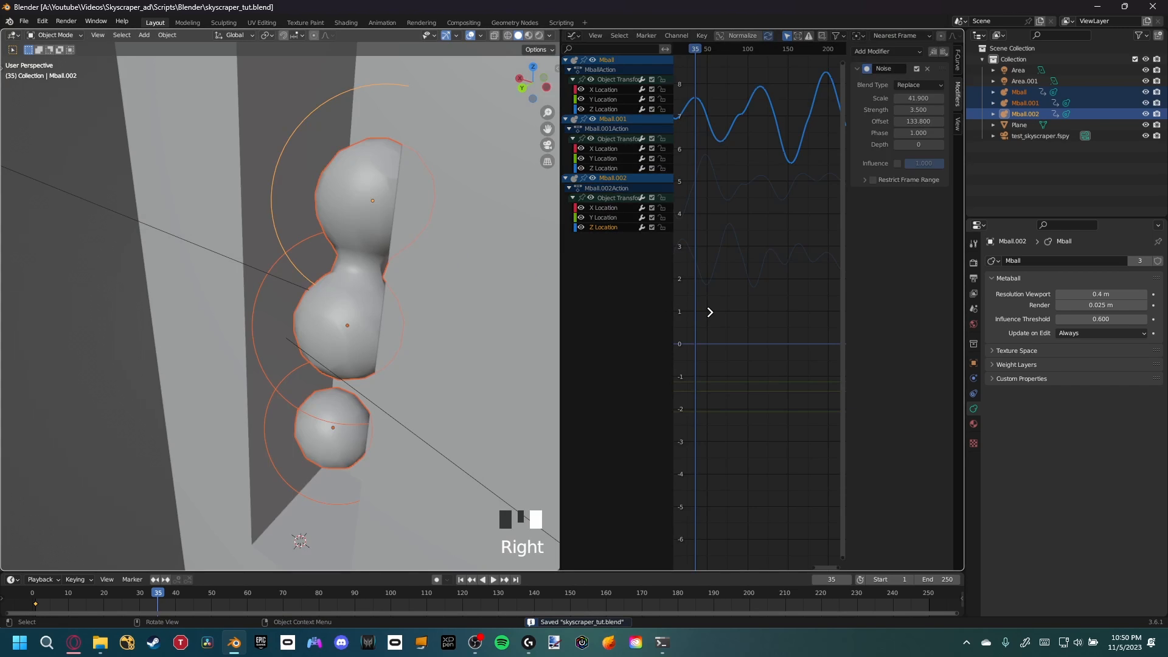
{"action": "left_click", "coordinate": [710, 312]}
{"action": "scroll", "coordinate": [557, 365], "scroll_direction": "down", "scroll_amount": 3}
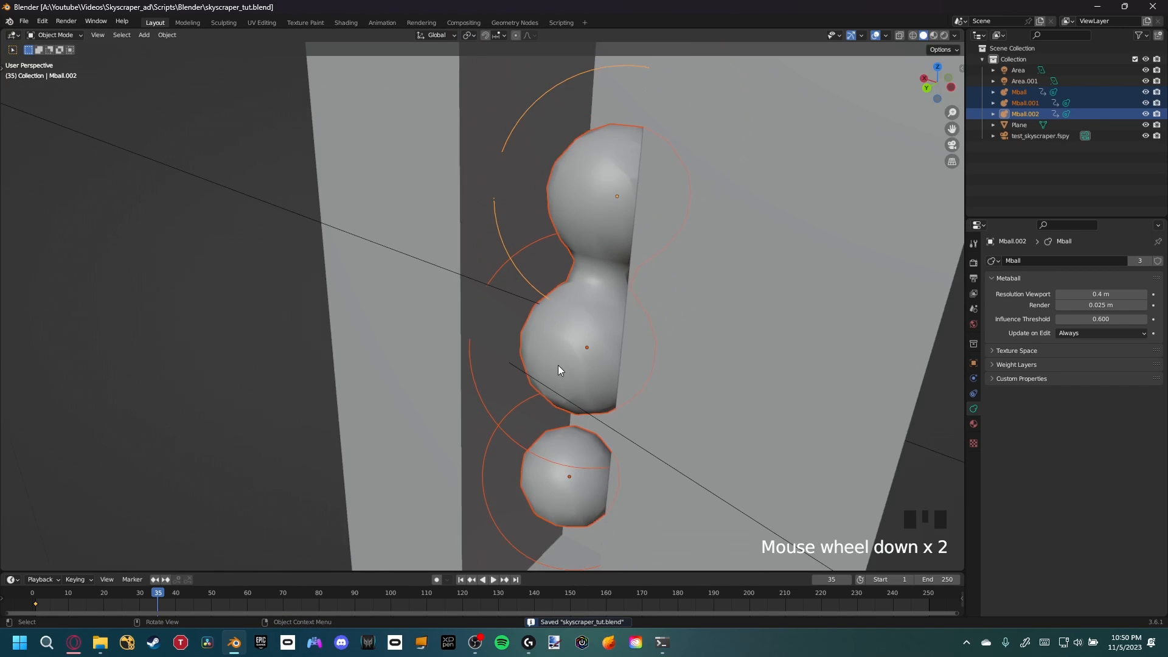
Switch to the camera view with rendered viewport shading
{"action": "key", "text": "KP_0"}
{"action": "scroll", "coordinate": [548, 316], "scroll_direction": "up", "scroll_amount": 2}
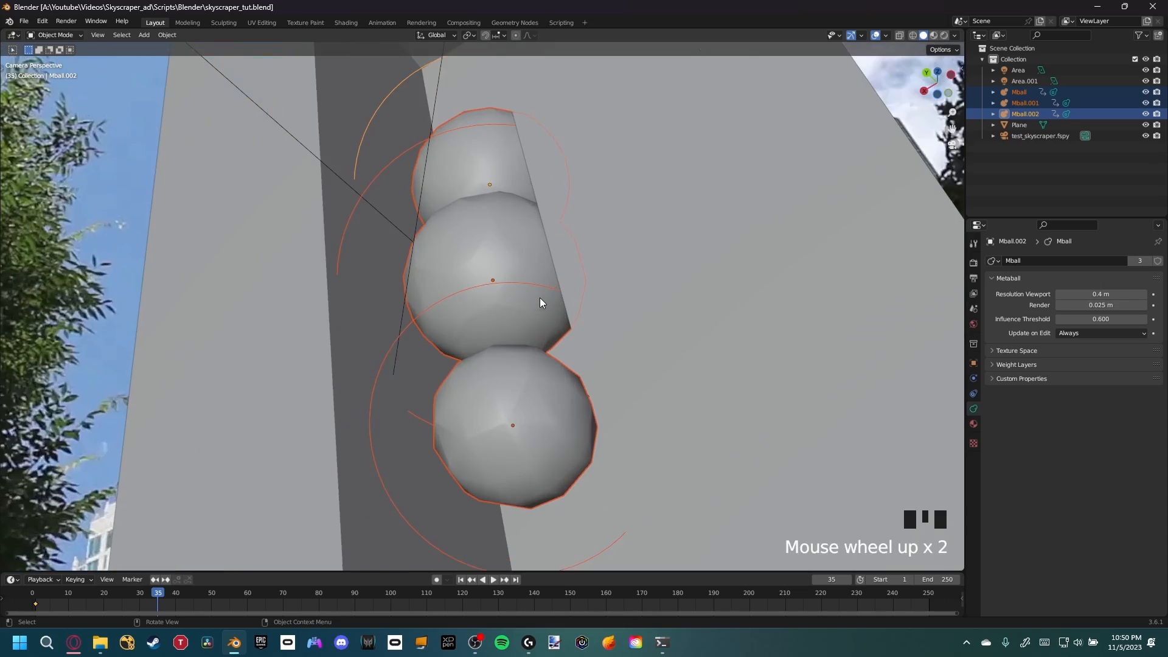
{"action": "middle_click_drag", "start_coordinate": [539, 298], "coordinate": [493, 357], "text": "shift"}
{"action": "key", "text": "z"}
{"action": "scroll", "coordinate": [517, 381], "scroll_direction": "down", "scroll_amount": 1}
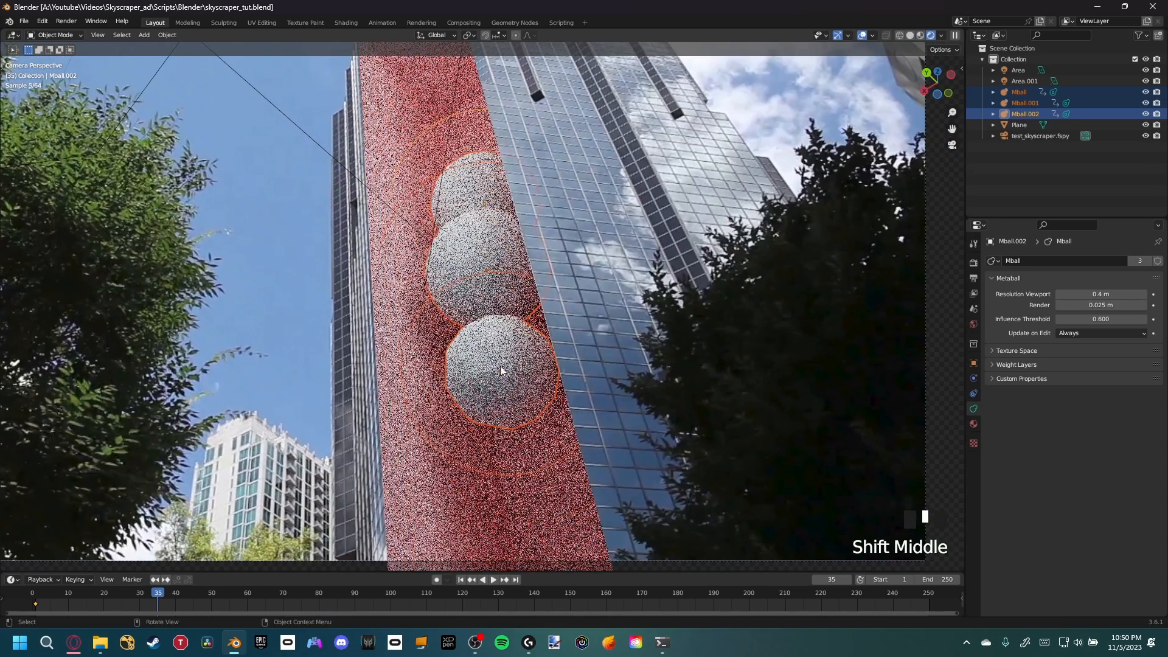
Select the Mball object and create a new material for it
{"action": "left_click", "coordinate": [494, 357]}
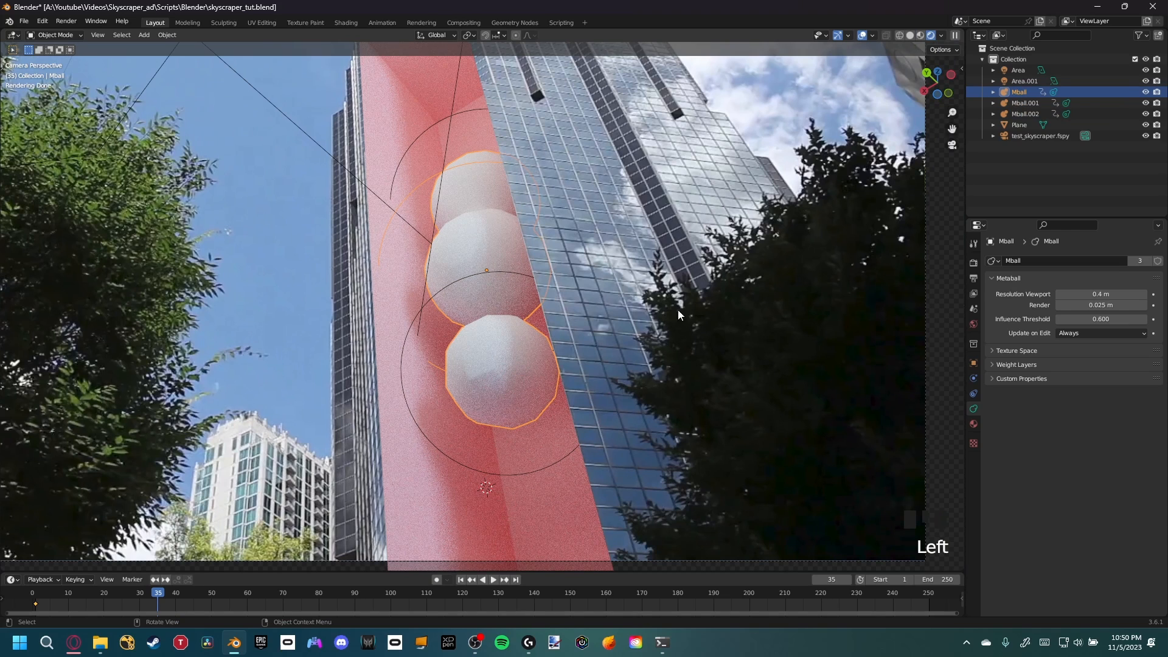
{"action": "left_click", "coordinate": [973, 423]}
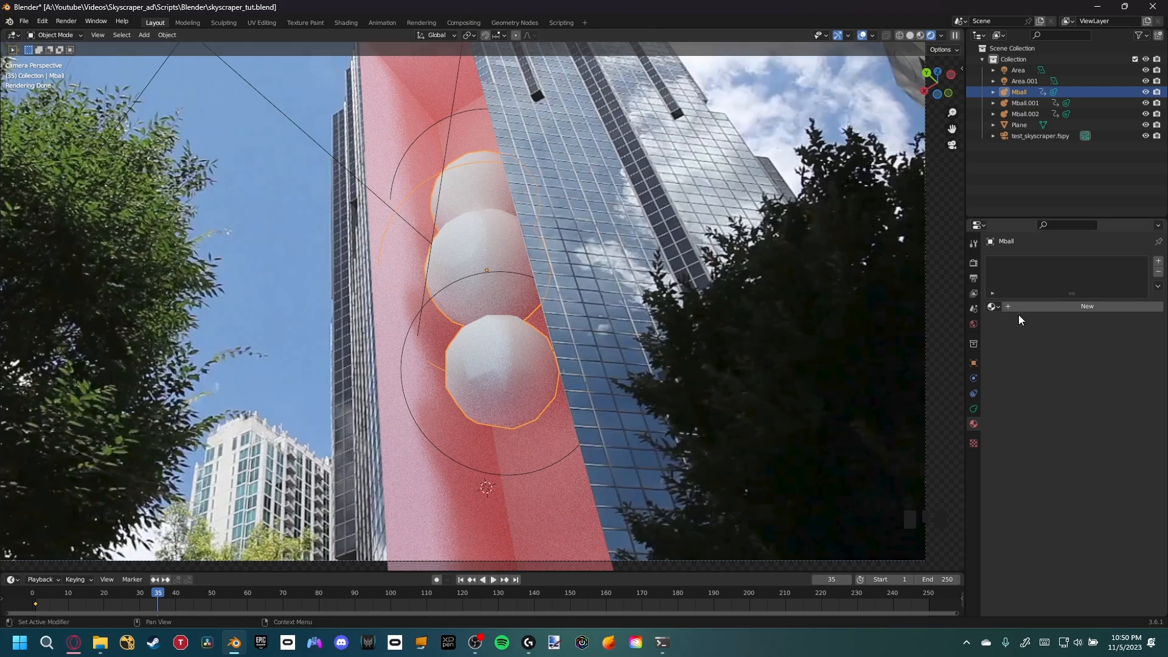
{"action": "middle_click_drag", "start_coordinate": [531, 245], "coordinate": [554, 276], "text": "shift"}
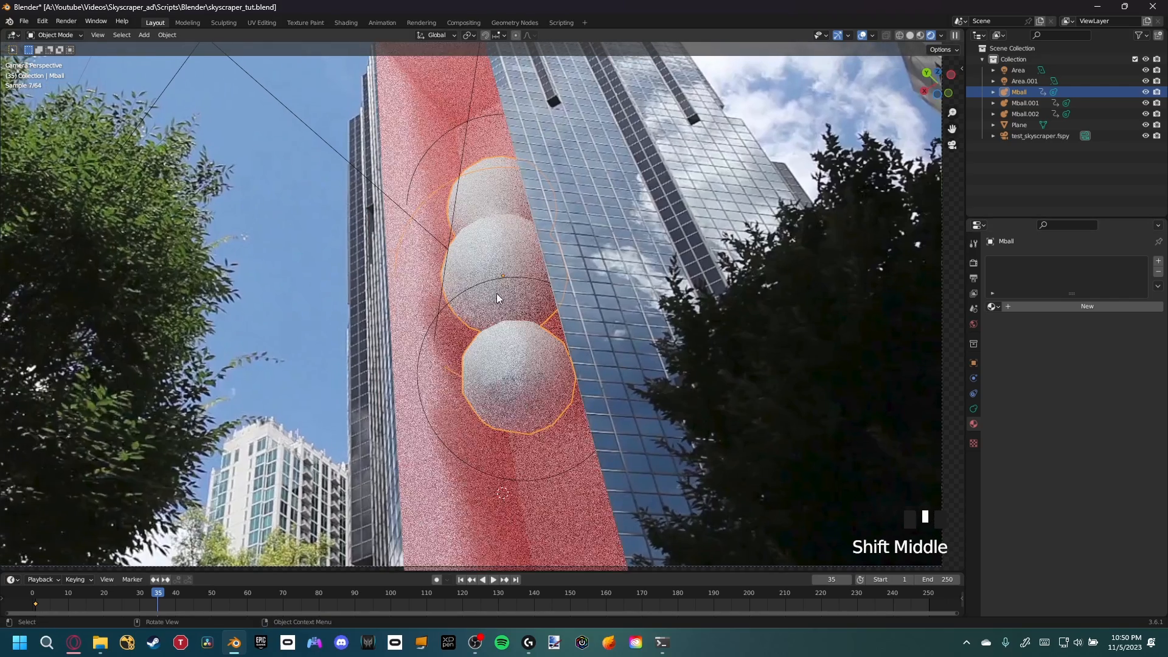
{"action": "scroll", "coordinate": [523, 362], "scroll_direction": "up", "scroll_amount": 1}
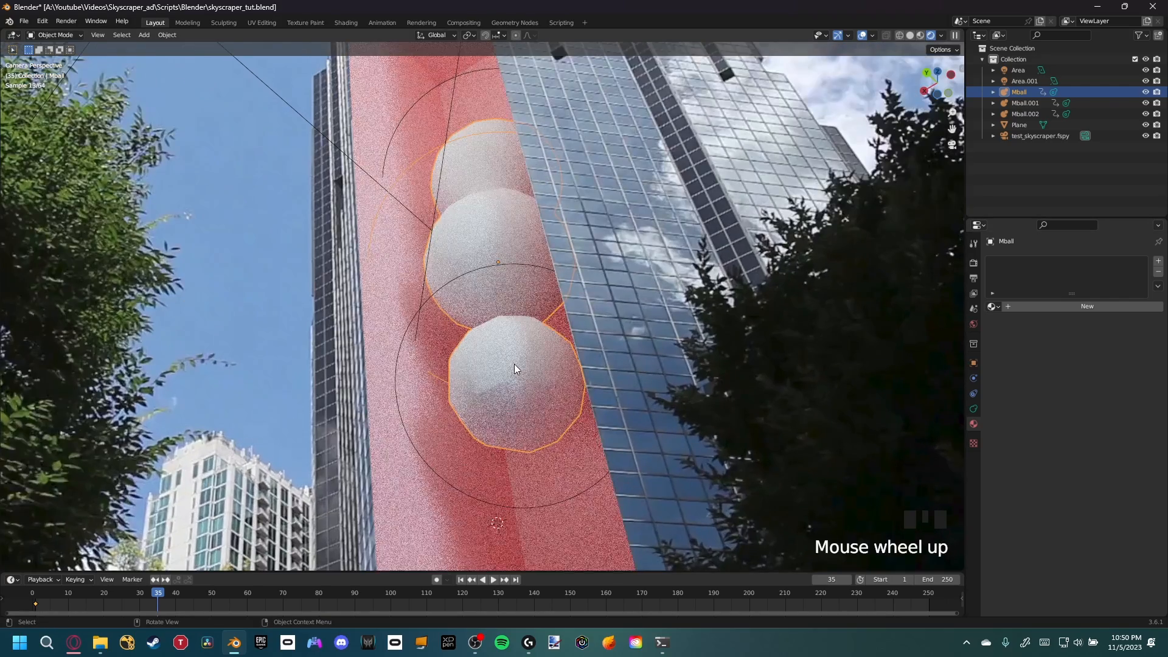
{"action": "scroll", "coordinate": [515, 365], "scroll_direction": "up", "scroll_amount": 1}
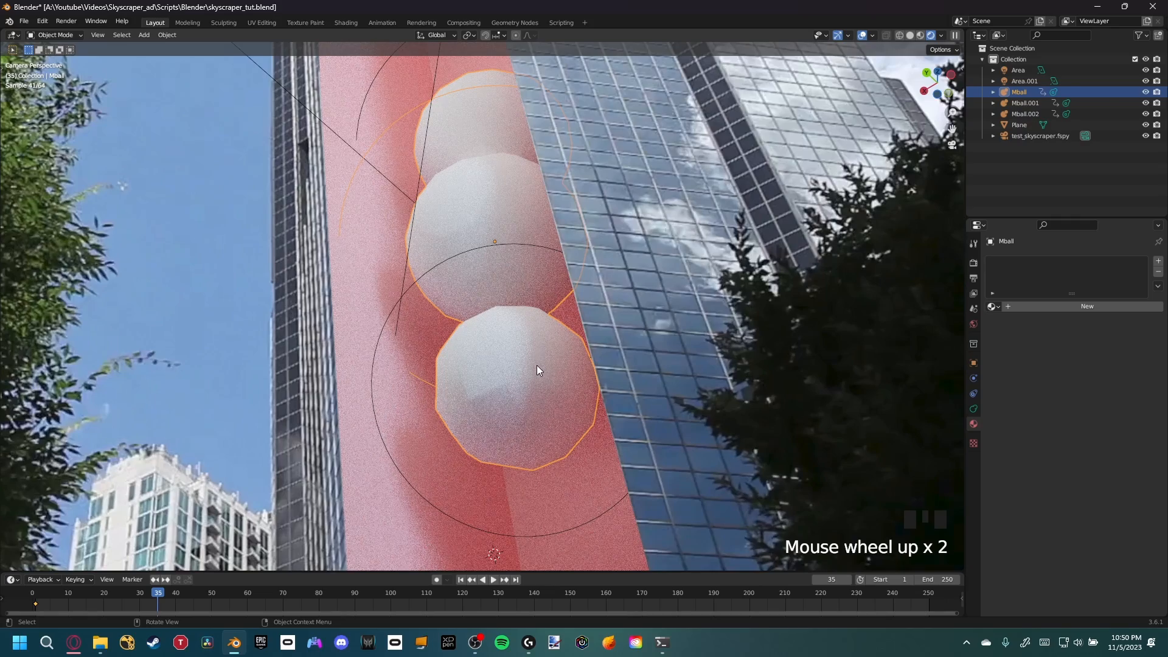
{"action": "middle_click_drag", "start_coordinate": [537, 370], "coordinate": [509, 373], "text": "shift"}
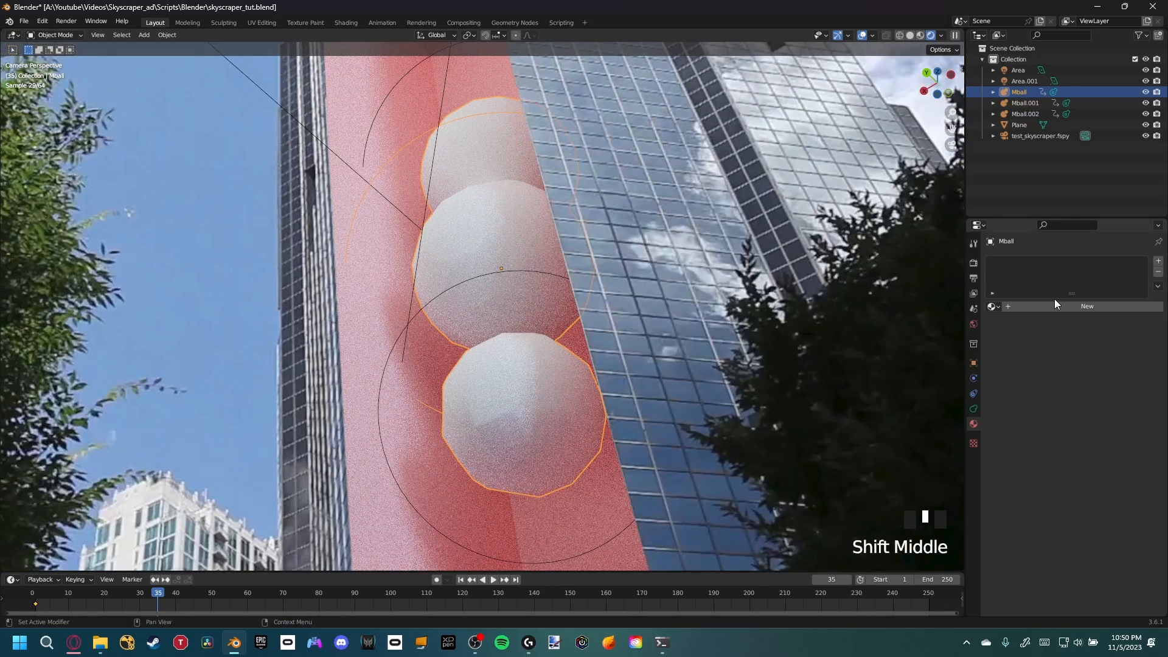
{"action": "left_click", "coordinate": [1056, 306]}
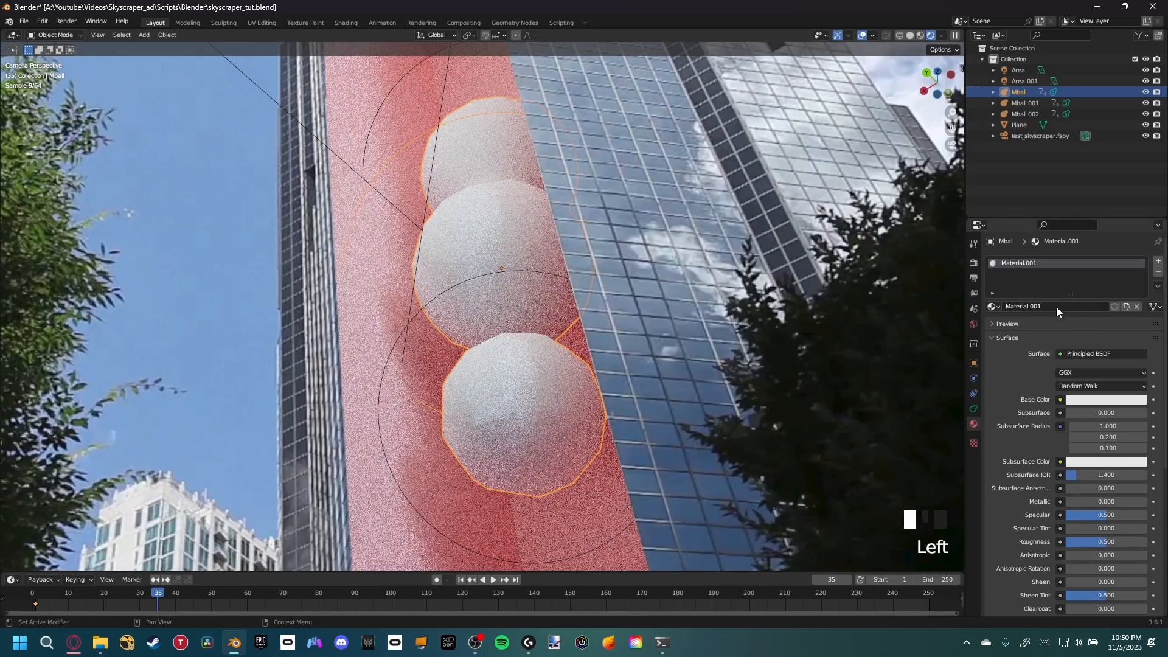
Rename the new material to Metaballs
{"action": "double_click", "coordinate": [1056, 307]}
{"action": "type", "text": "Metaba"}
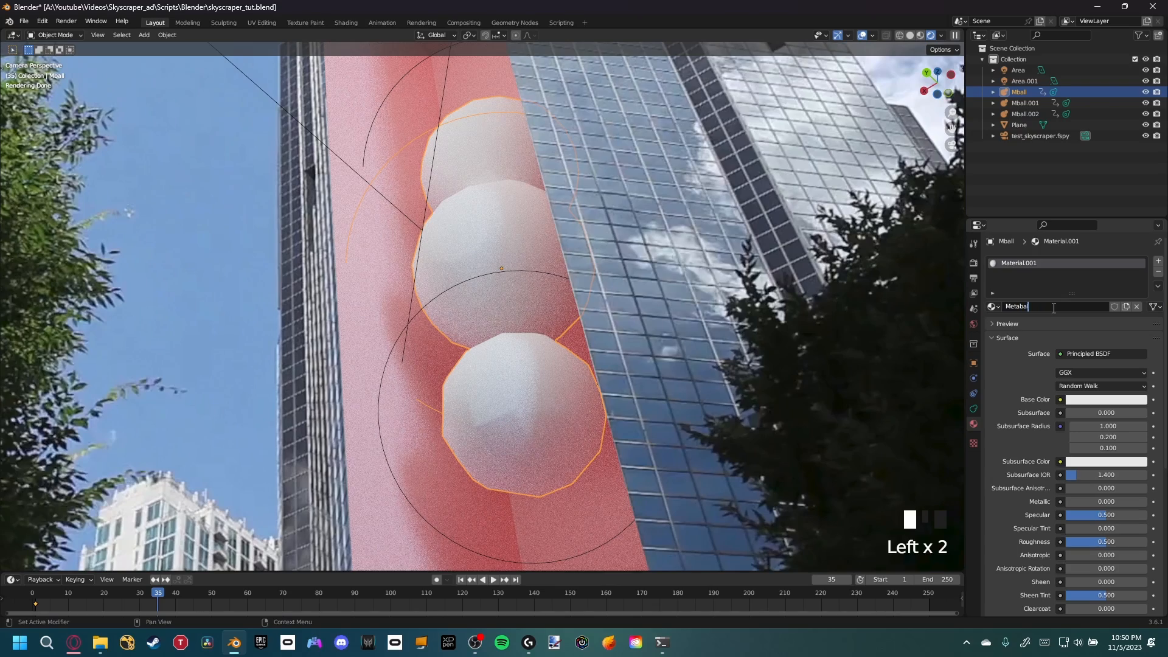
{"action": "type", "text": "lls"}
{"action": "key", "text": "Return"}
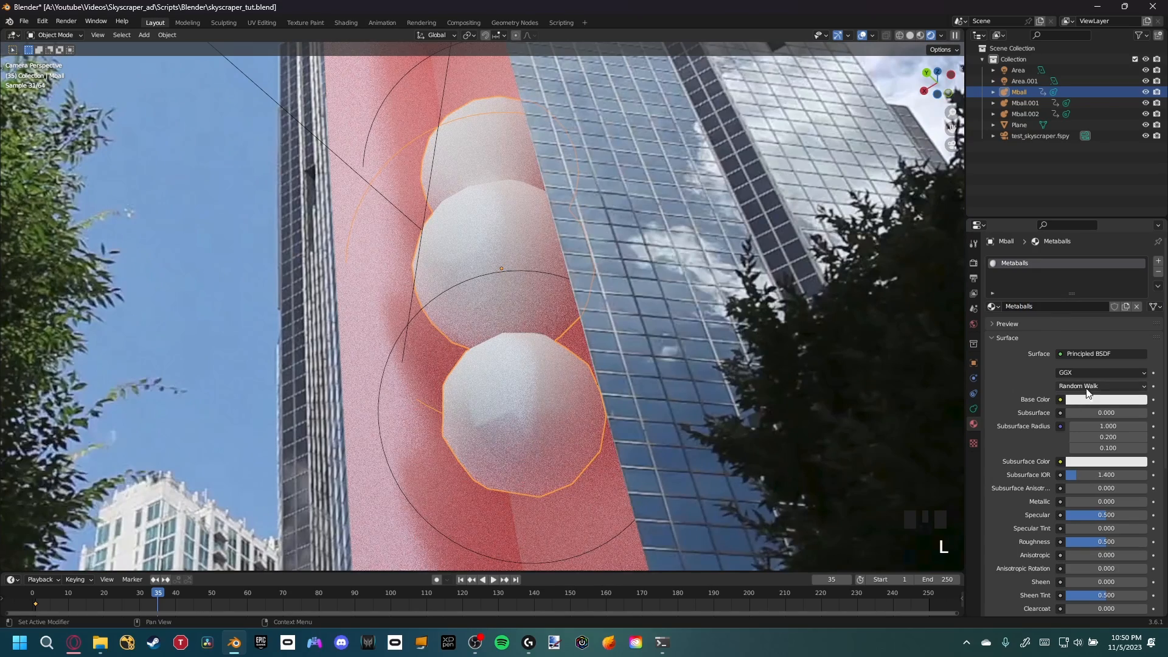
Set the material's Roughness to 0.026
{"action": "scroll", "coordinate": [1056, 410], "scroll_direction": "down", "scroll_amount": 4}
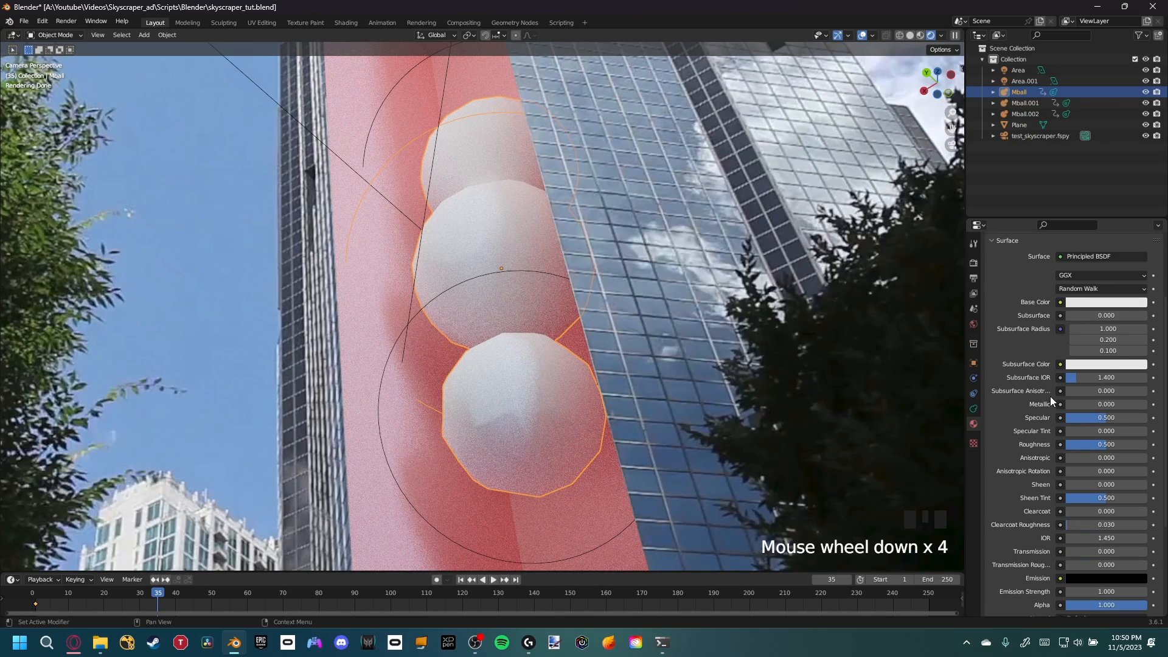
{"action": "left_click_drag", "start_coordinate": [1089, 444], "coordinate": [1052, 444]}
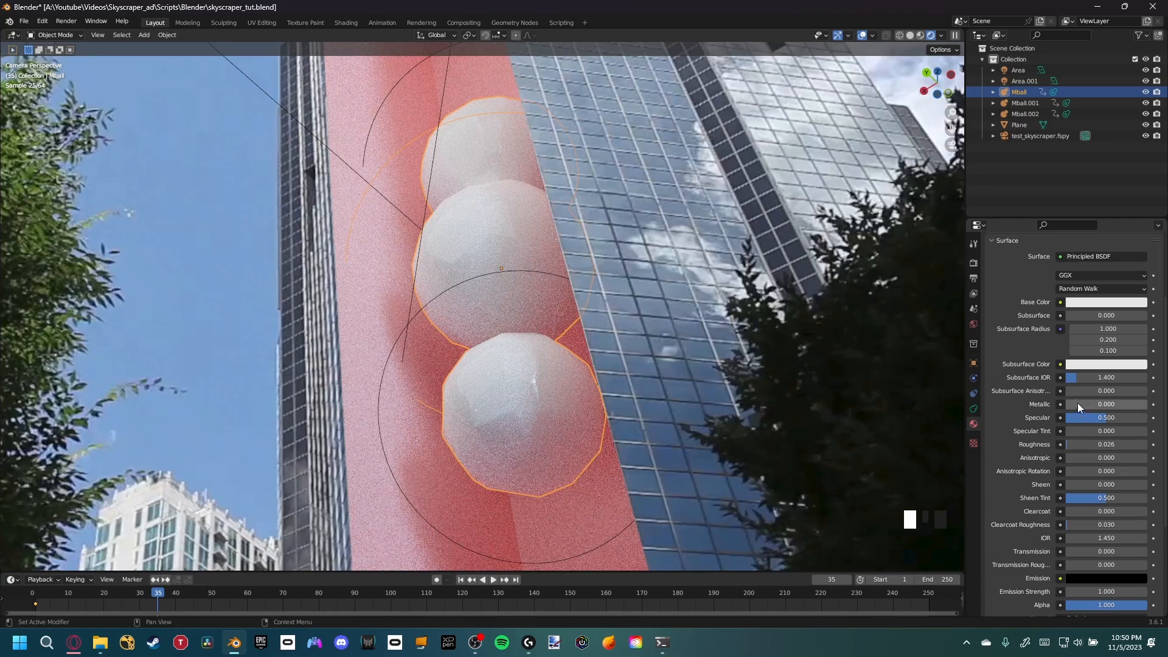
Try a Metallic value of 1.0 on the material and set it back to 0
{"action": "left_click_drag", "start_coordinate": [1078, 403], "coordinate": [1149, 402]}
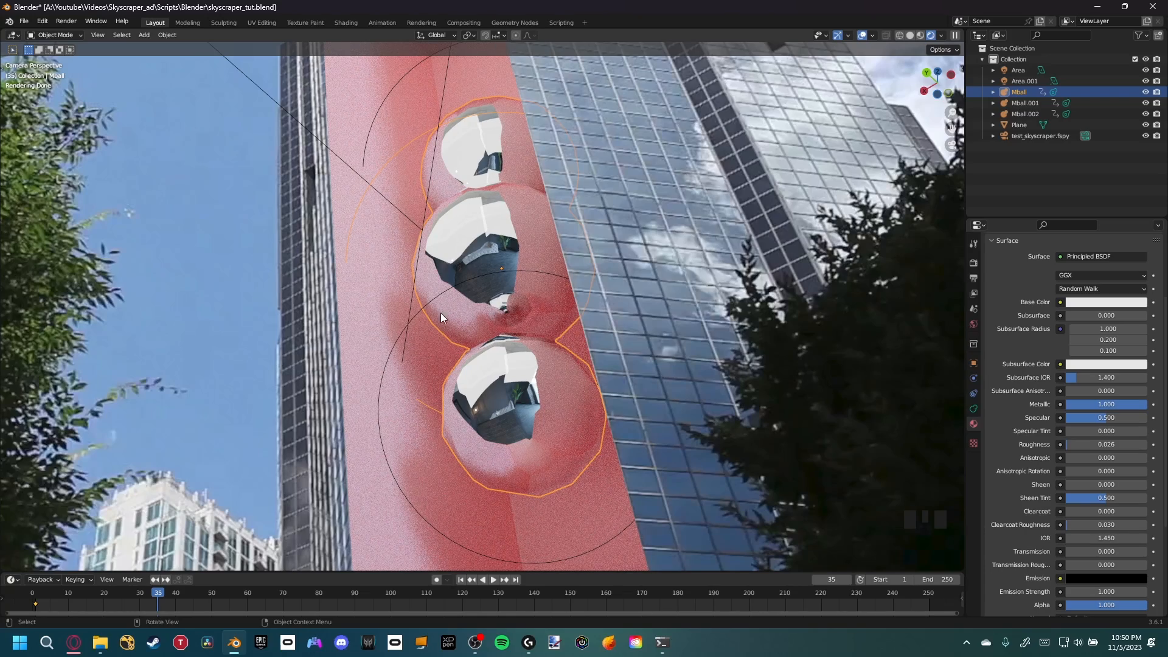
{"action": "mouse_move", "coordinate": [1115, 404]}
{"action": "left_mouse_down"}
{"action": "mouse_move", "coordinate": [1067, 404]}
{"action": "mouse_move", "coordinate": [1108, 417]}
{"action": "mouse_move", "coordinate": [1071, 417]}
{"action": "mouse_move", "coordinate": [1122, 417]}
{"action": "mouse_move", "coordinate": [1113, 418]}
{"action": "left_mouse_up"}
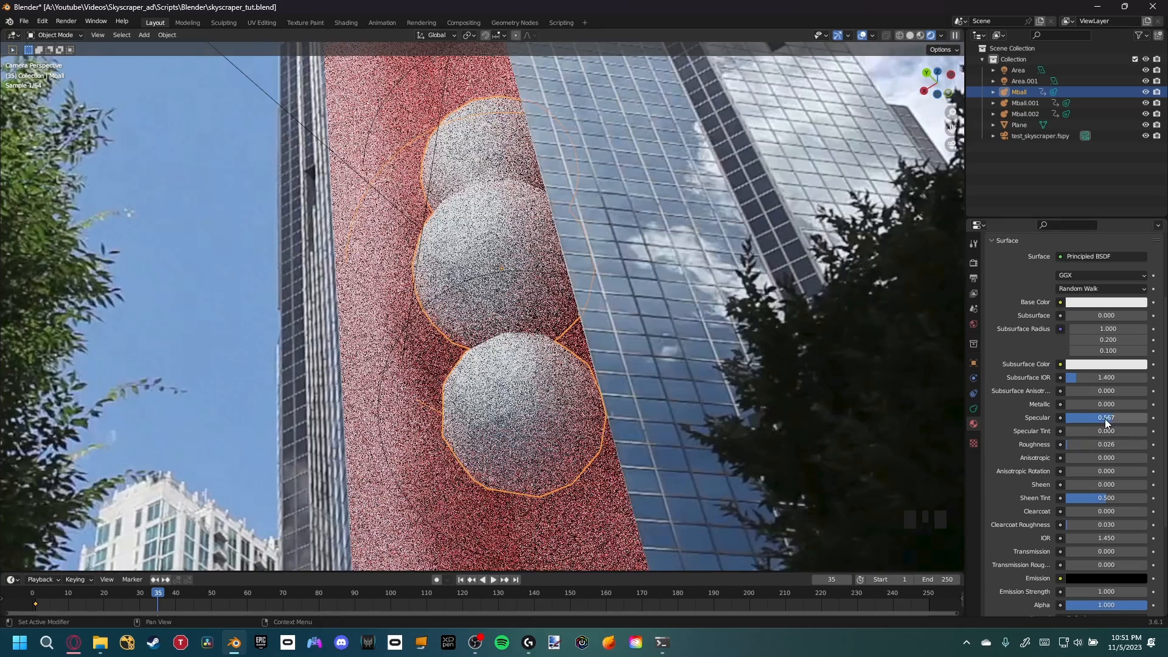
Expand the Color Management section in the render properties
{"action": "scroll", "coordinate": [560, 349], "scroll_direction": "down", "scroll_amount": 2}
{"action": "middle_click_drag", "start_coordinate": [564, 360], "coordinate": [626, 332], "text": "shift"}
{"action": "left_click", "coordinate": [974, 265]}
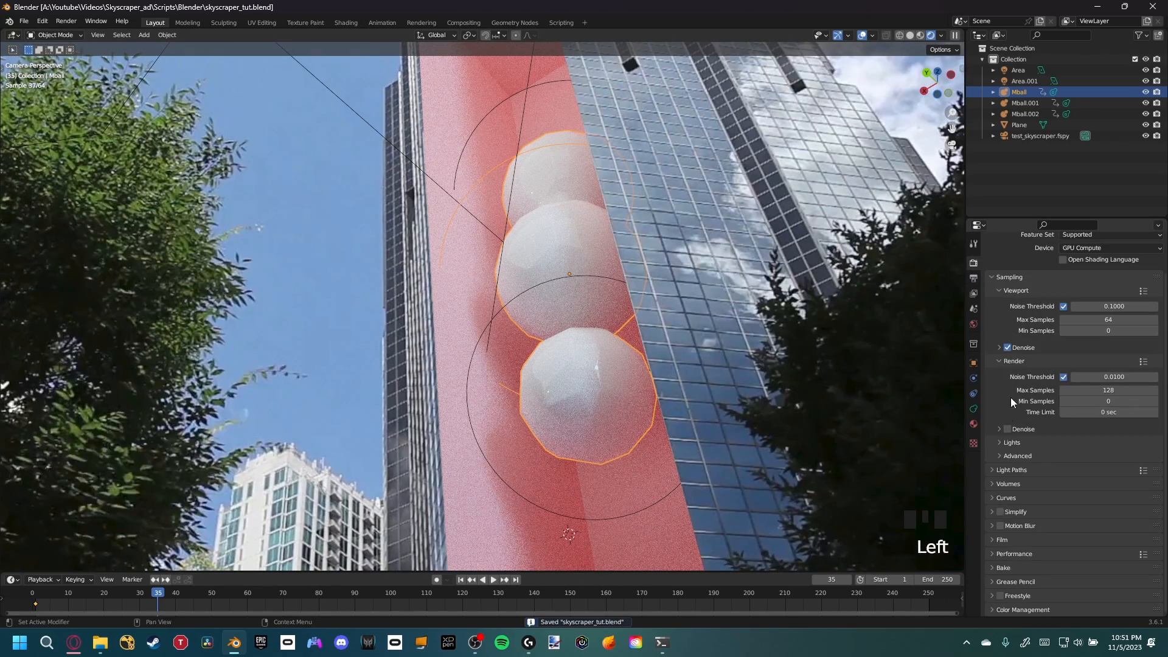
{"action": "scroll", "coordinate": [1005, 468], "scroll_direction": "down", "scroll_amount": 3}
{"action": "left_click", "coordinate": [1028, 606]}
Inspect the rendered metaballs against the photo through the camera view
{"action": "scroll", "coordinate": [1010, 543], "scroll_direction": "down", "scroll_amount": 3}
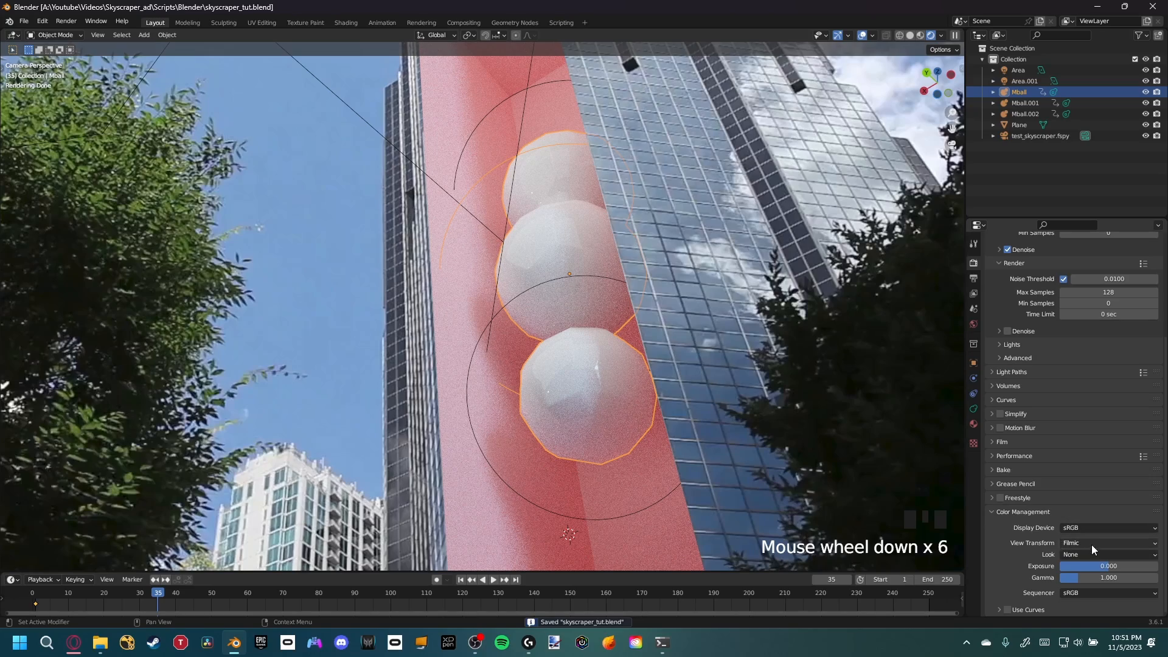
{"action": "scroll", "coordinate": [821, 350], "scroll_direction": "down", "scroll_amount": 2}
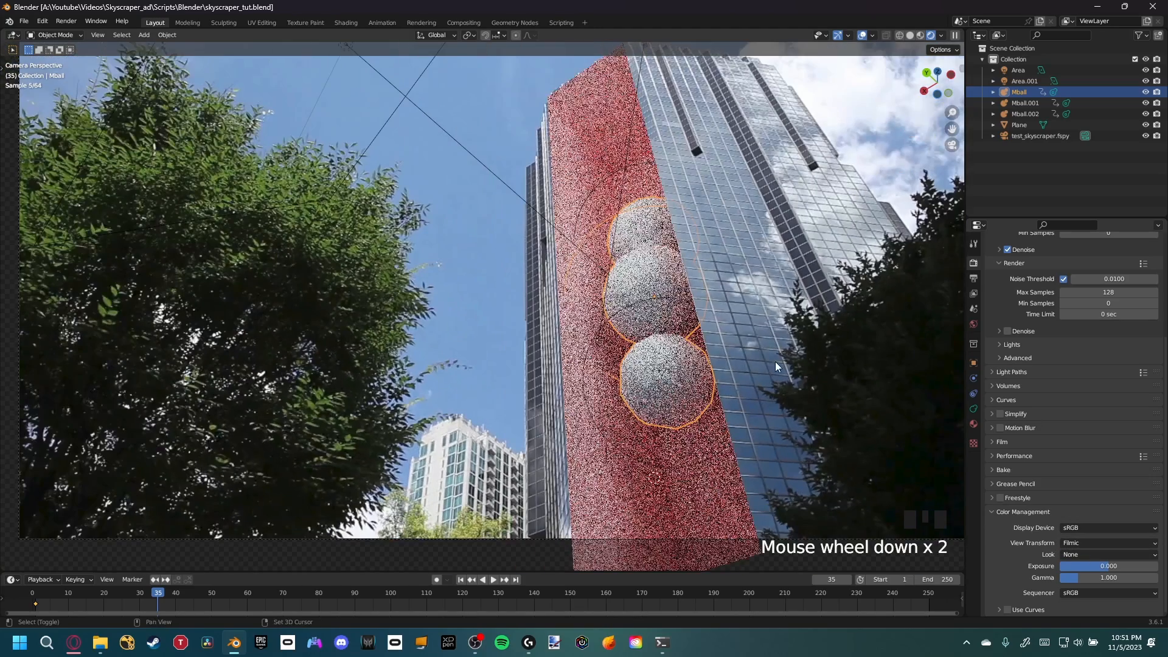
{"action": "middle_click_drag", "start_coordinate": [775, 361], "coordinate": [742, 413], "text": "shift"}
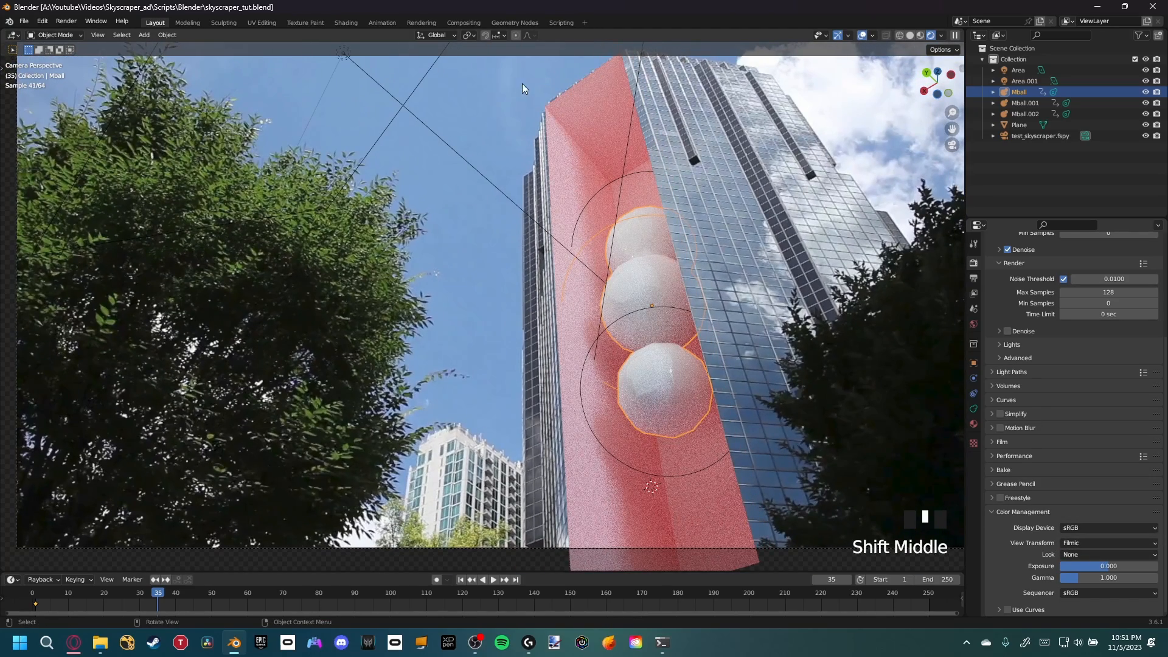
{"action": "middle_click_drag", "start_coordinate": [673, 344], "coordinate": [676, 385], "text": "shift"}
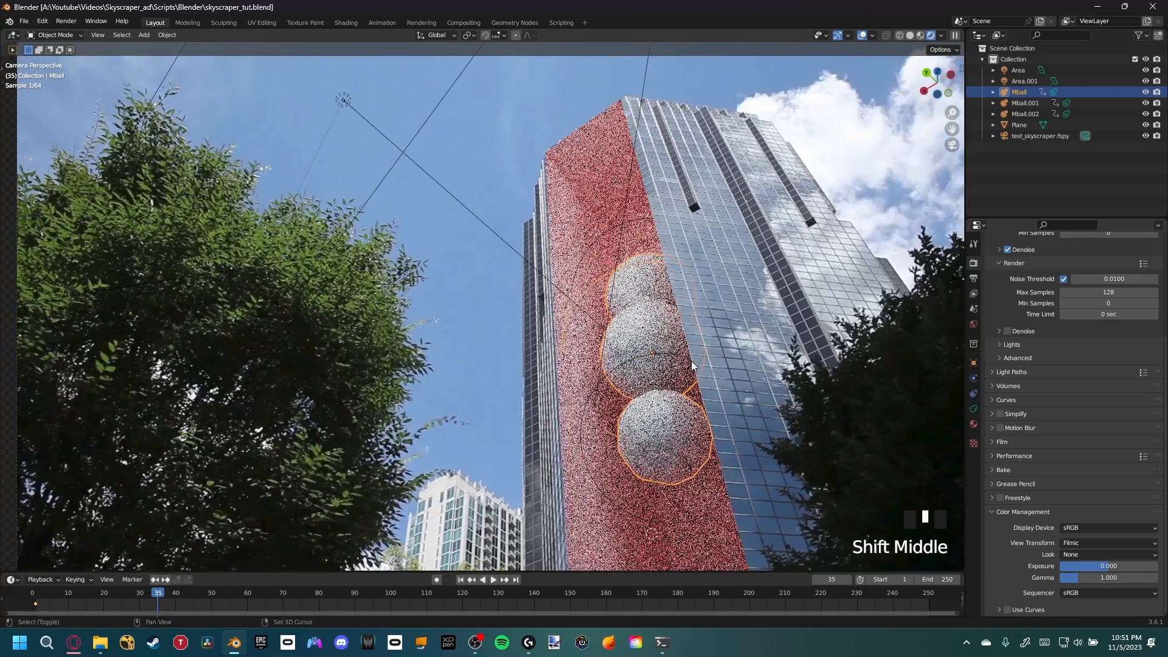
{"action": "scroll", "coordinate": [749, 348], "scroll_direction": "down", "scroll_amount": 2}
{"action": "middle_click_drag", "start_coordinate": [749, 347], "coordinate": [801, 248], "text": "shift"}
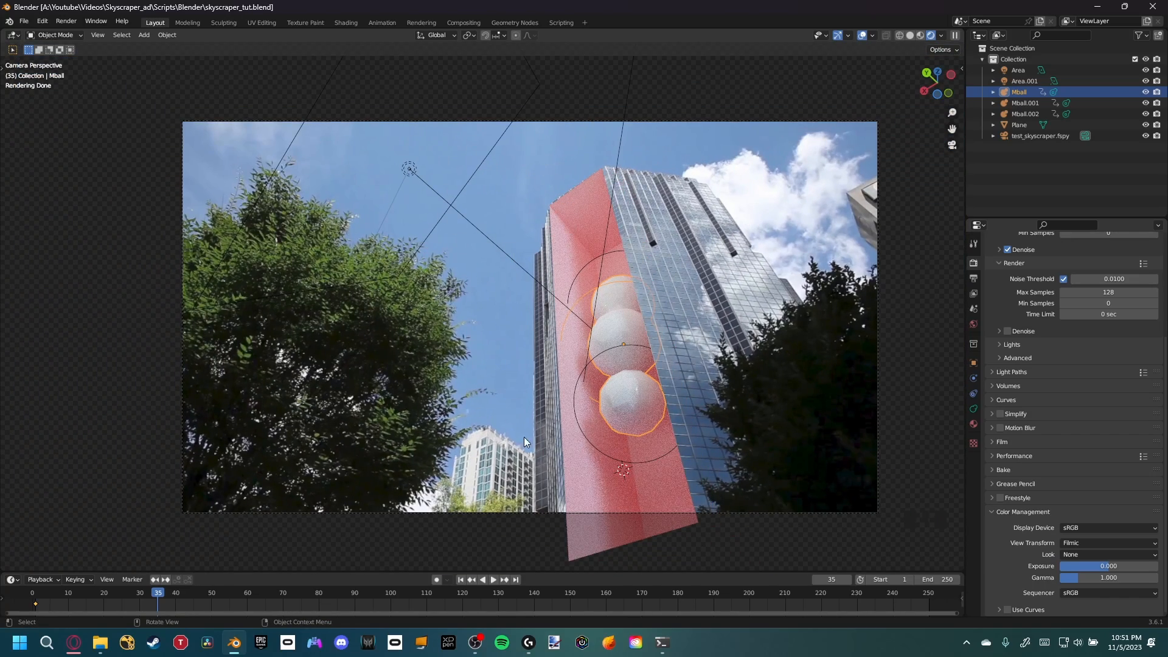
{"action": "middle_click_drag", "start_coordinate": [693, 307], "coordinate": [684, 323], "text": "shift"}
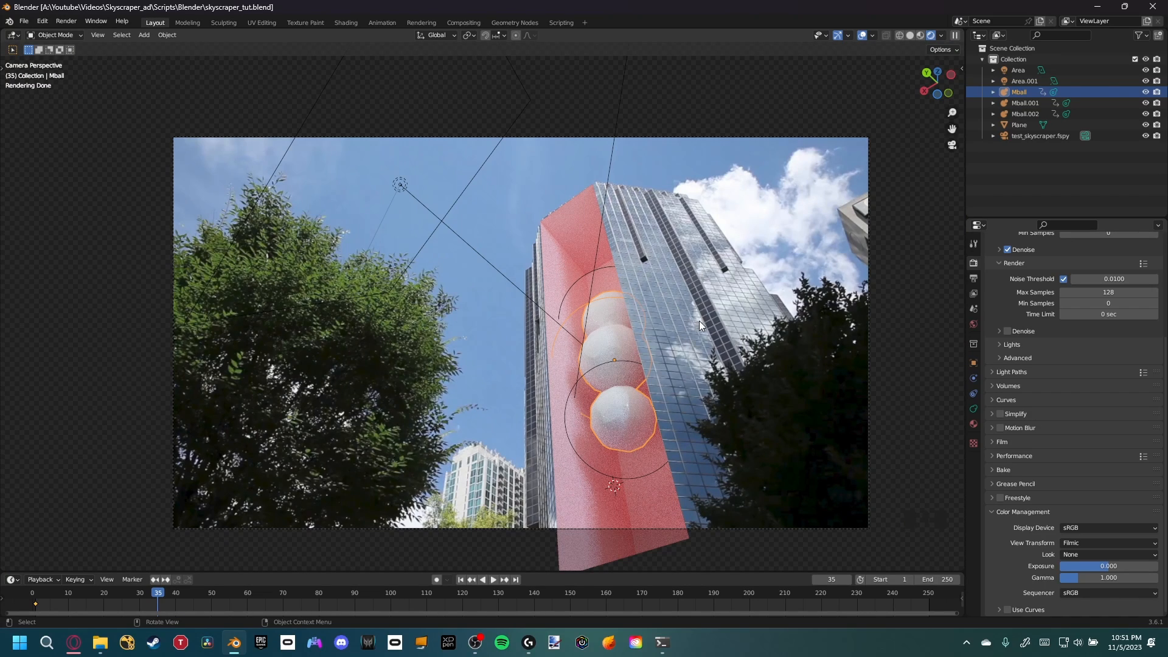
{"action": "scroll", "coordinate": [698, 319], "scroll_direction": "up", "scroll_amount": 2}
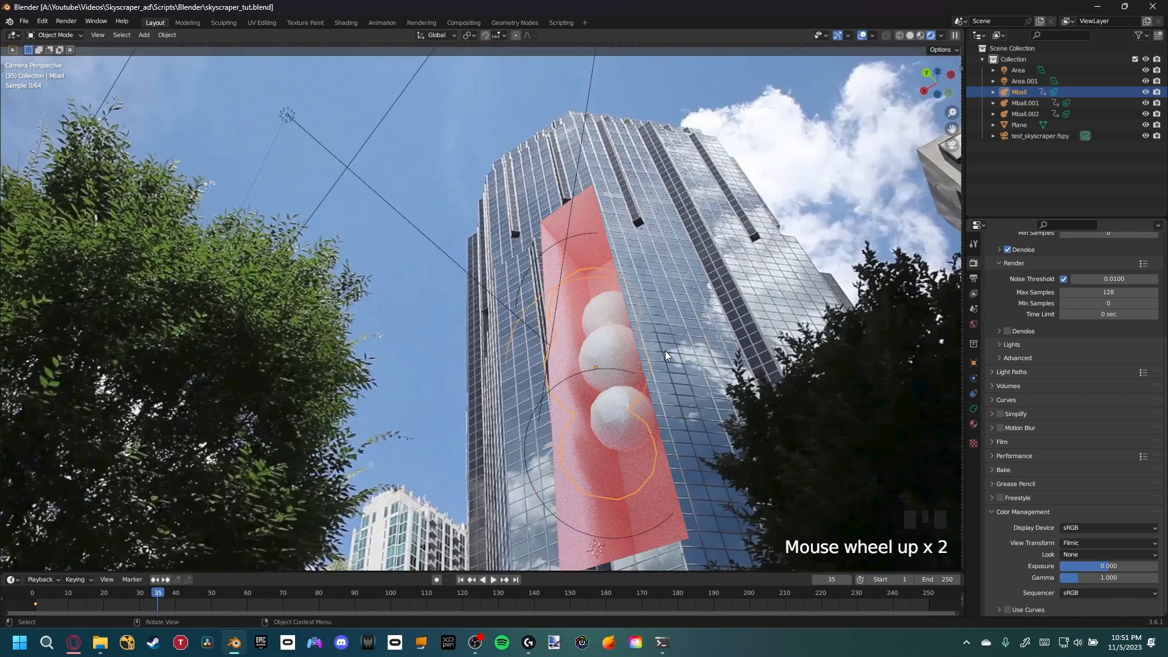
{"action": "middle_click_drag", "start_coordinate": [665, 350], "coordinate": [707, 326], "text": "shift"}
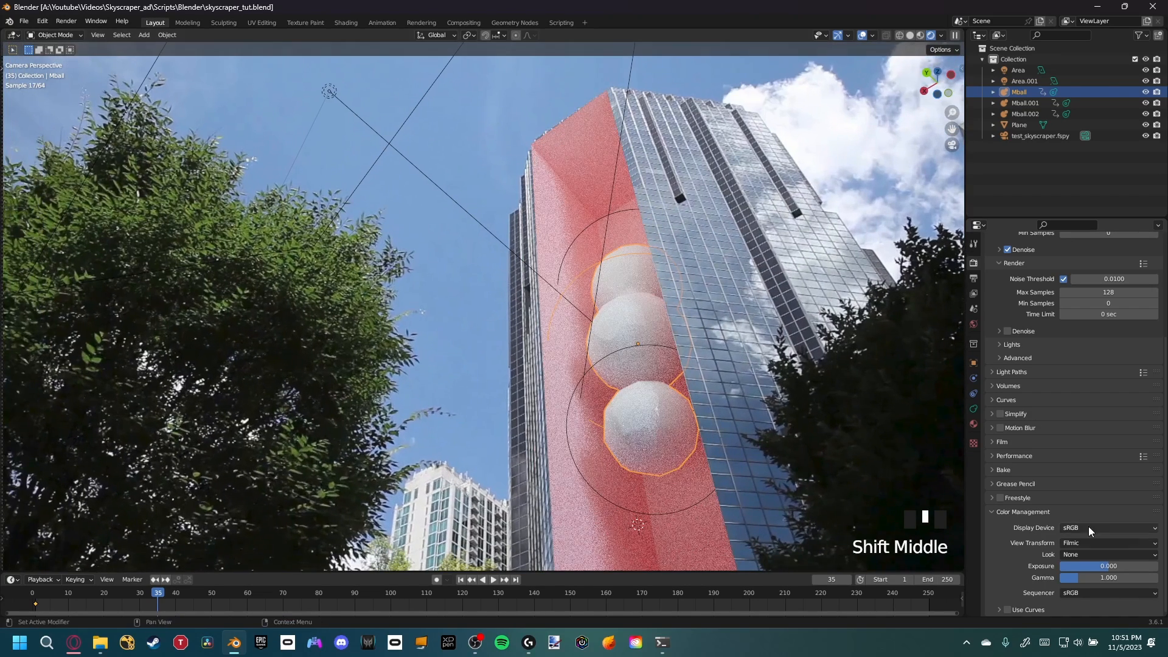
Set the View Transform to Standard and save the file
{"action": "left_click", "coordinate": [1093, 541]}
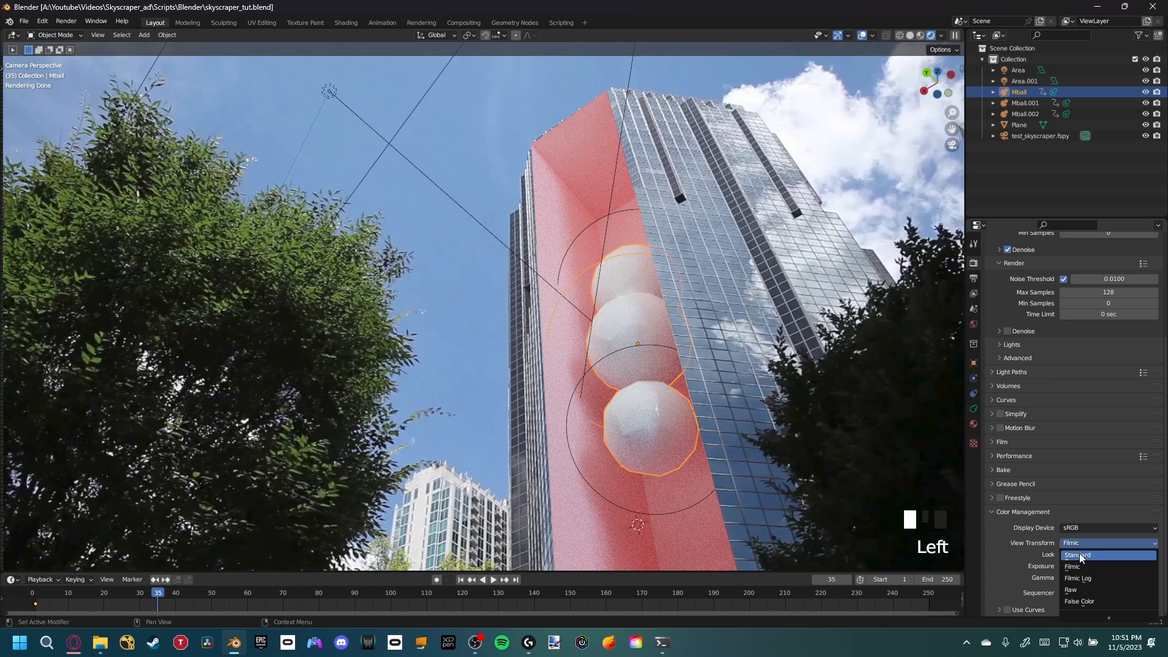
{"action": "left_click", "coordinate": [1086, 555]}
{"action": "scroll", "coordinate": [700, 274], "scroll_direction": "down", "scroll_amount": 1}
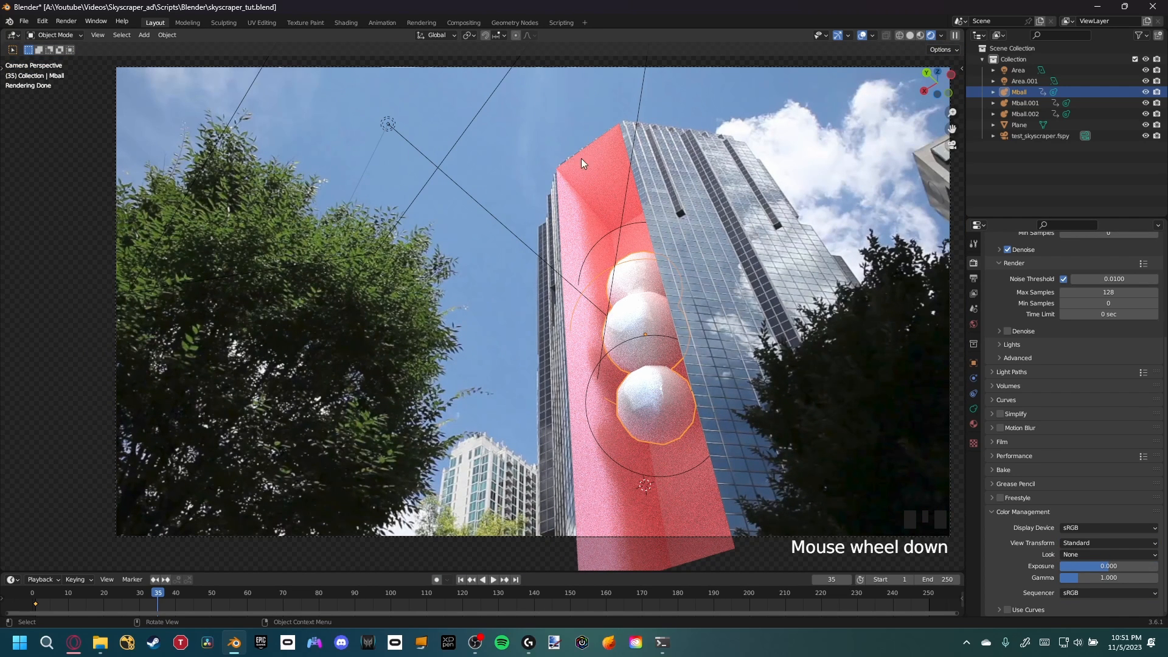
{"action": "scroll", "coordinate": [629, 334], "scroll_direction": "up", "scroll_amount": 3}
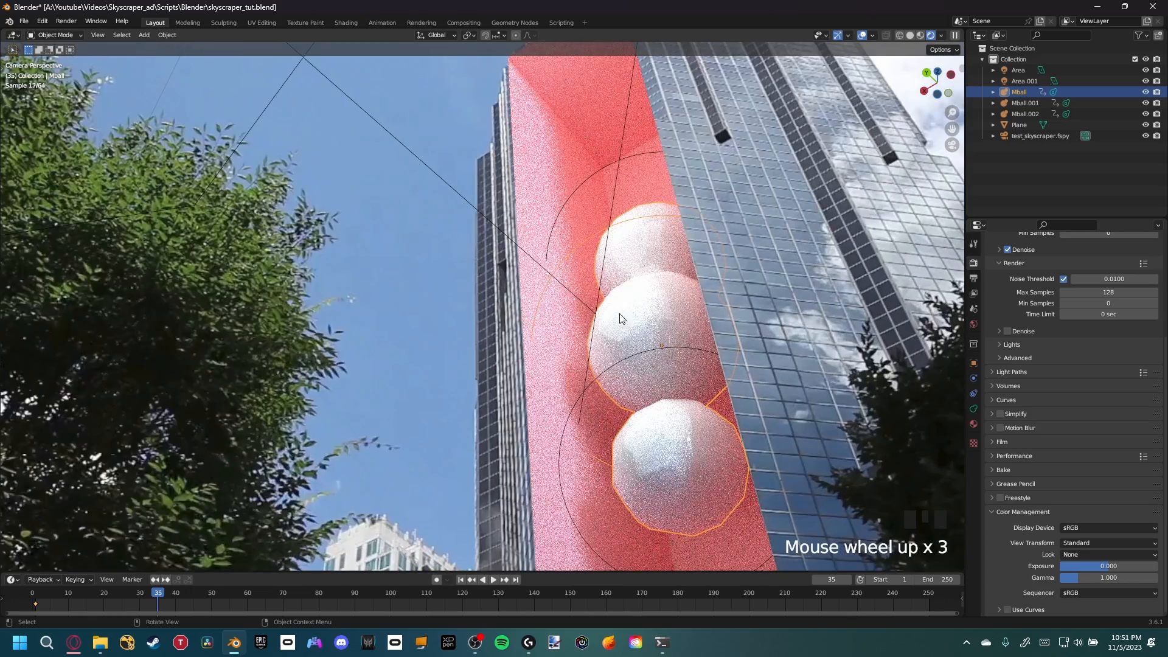
{"action": "scroll", "coordinate": [621, 312], "scroll_direction": "down", "scroll_amount": 3}
{"action": "mouse_move", "coordinate": [602, 385]}
{"action": "middle_mouse_down", "text": "shift"}
{"action": "mouse_move", "coordinate": [601, 363]}
{"action": "mouse_move", "coordinate": [584, 374]}
{"action": "middle_mouse_up", "text": "shift"}
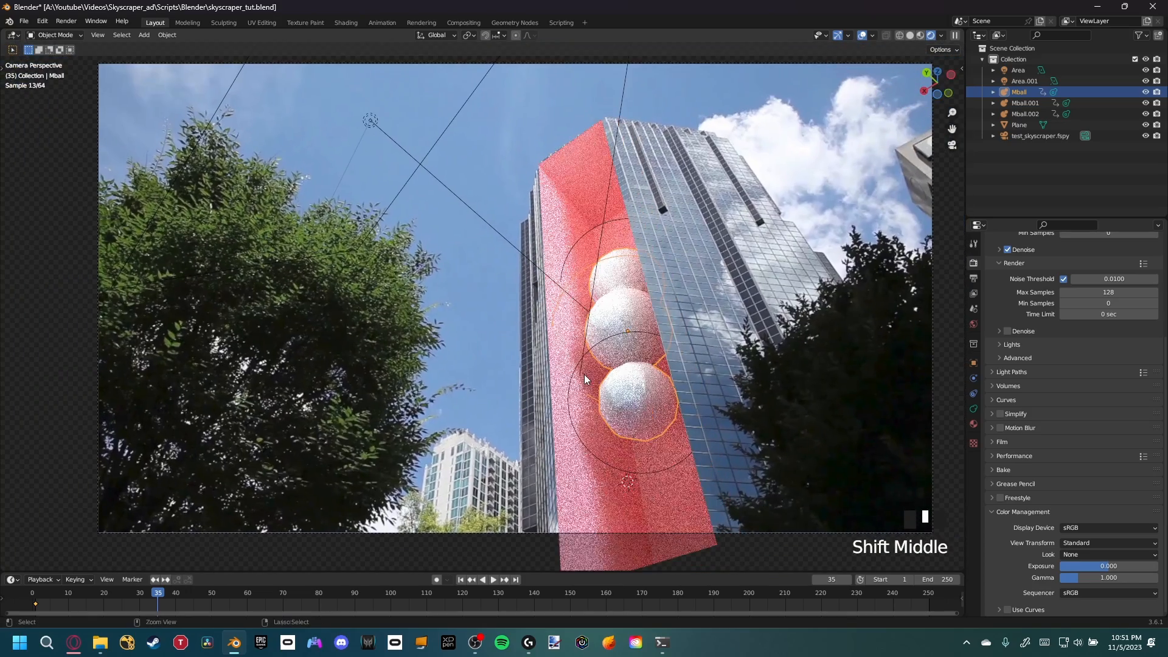
{"action": "key", "text": "ctrl+s"}
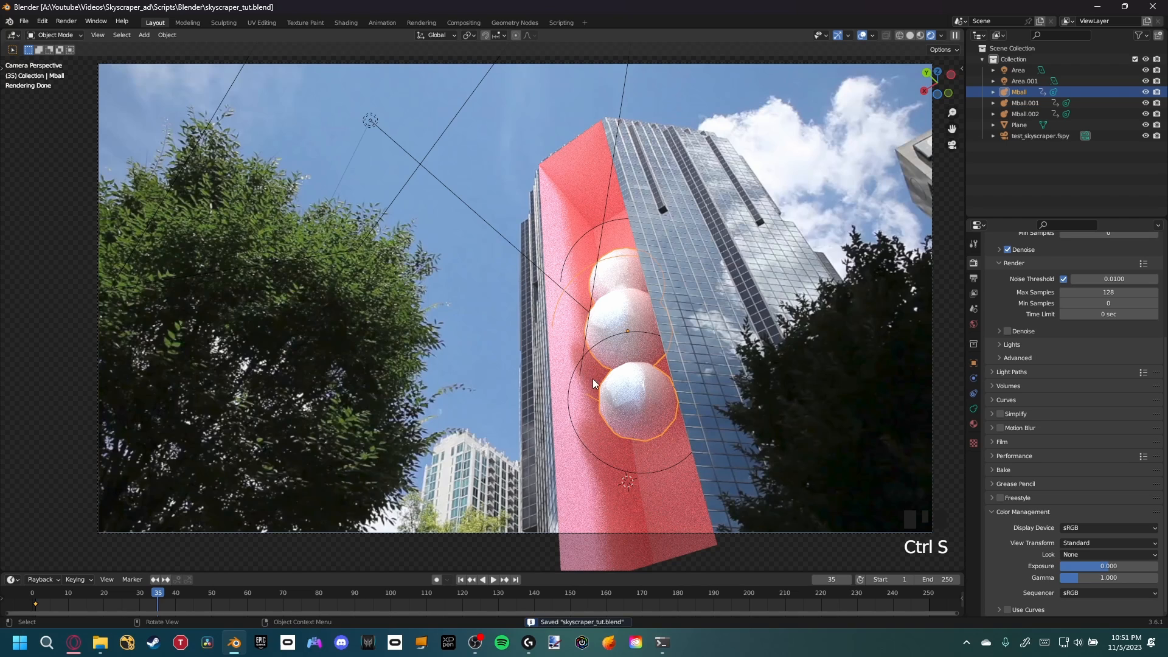
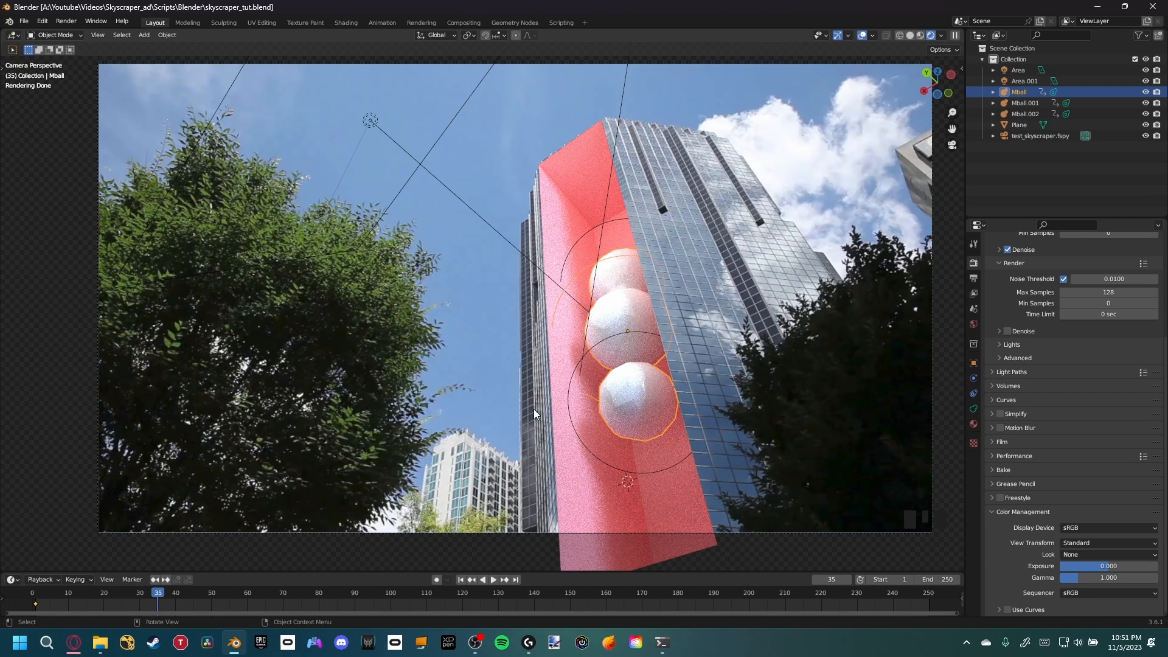
Set the View Transform back to Filmic
{"action": "left_click", "coordinate": [1085, 543]}
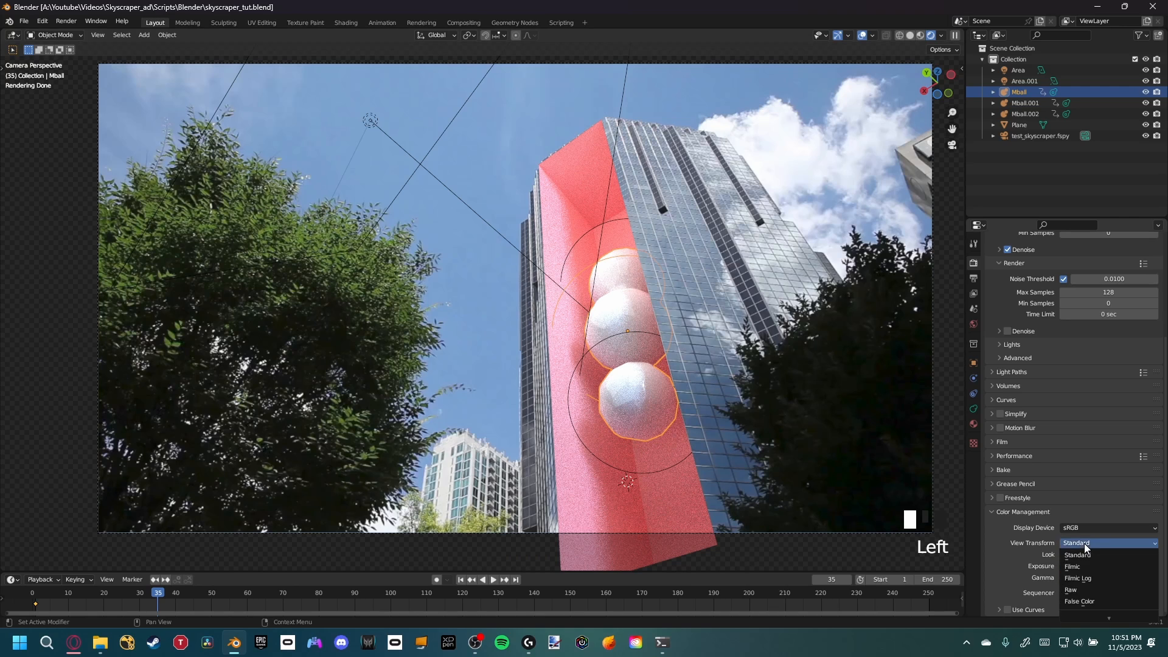
{"action": "left_click", "coordinate": [1086, 566]}
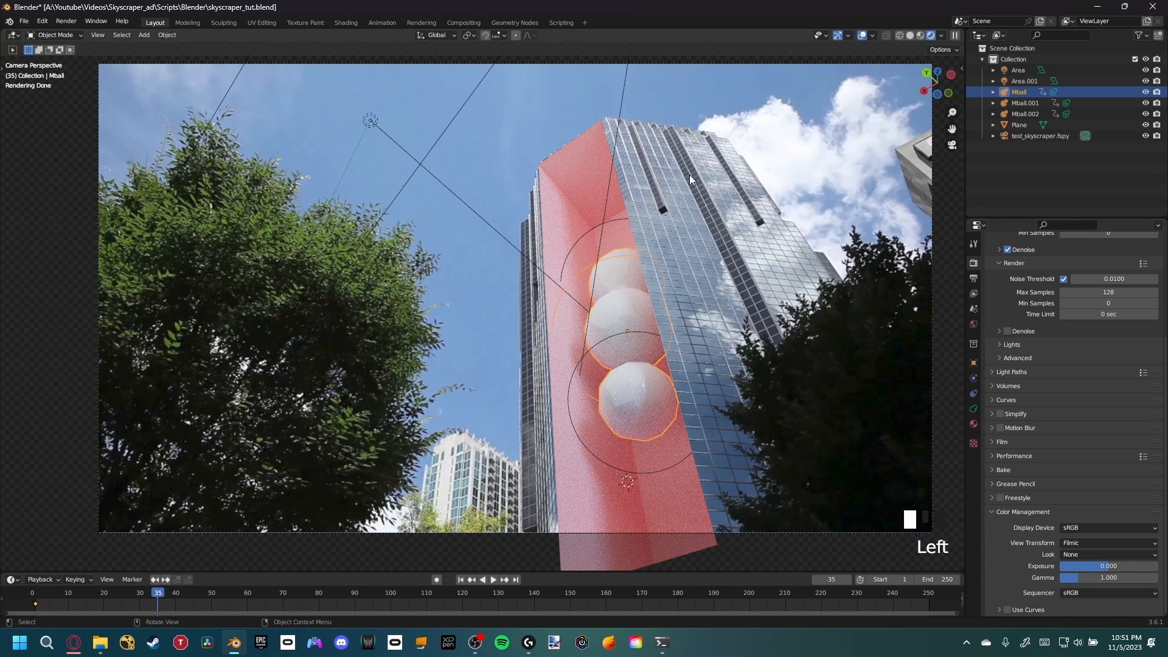
Switch to the Compositing workspace and enable Use Nodes
{"action": "left_click", "coordinate": [457, 22]}
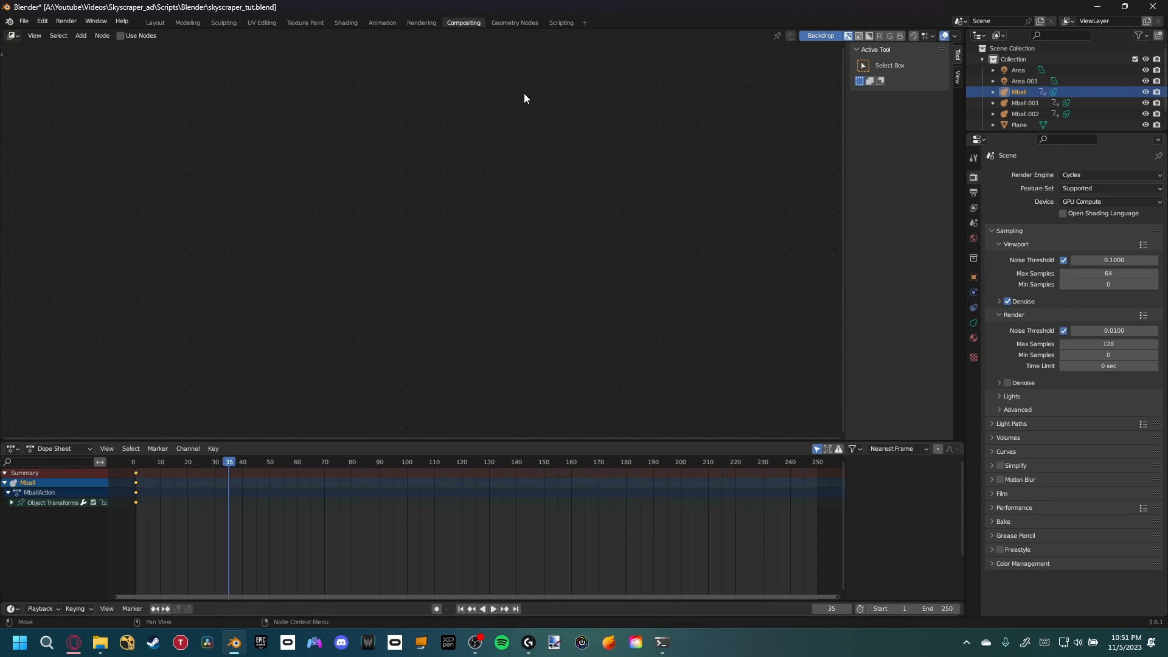
{"action": "left_click", "coordinate": [126, 39]}
{"action": "left_click_drag", "start_coordinate": [389, 209], "coordinate": [195, 246]}
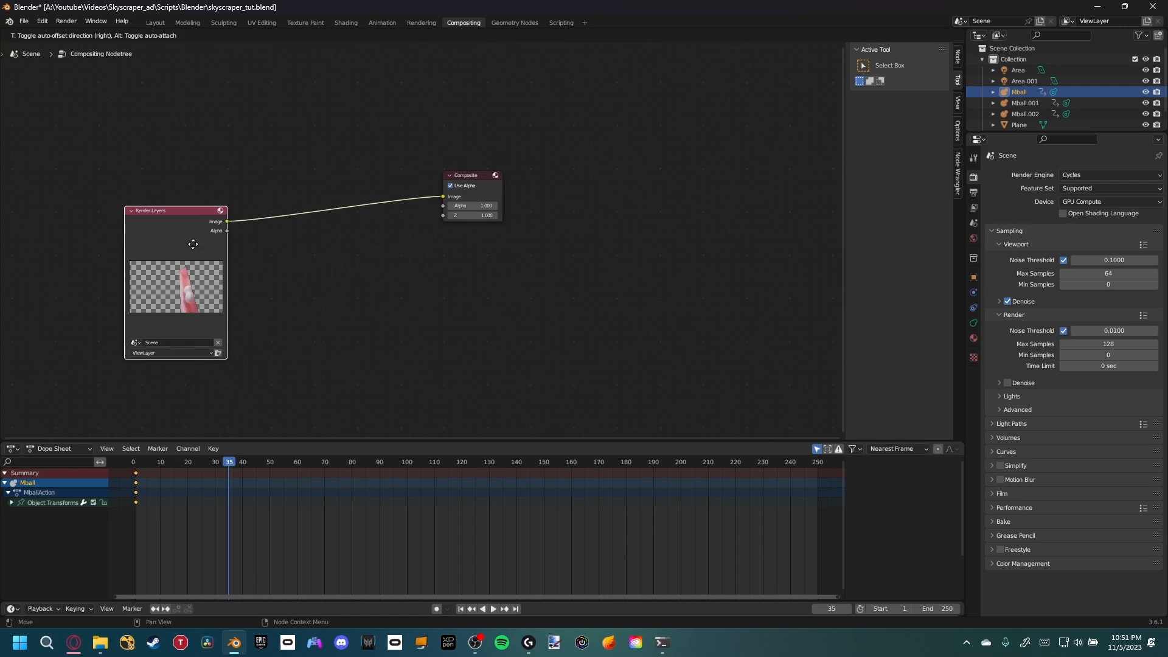
{"action": "middle_click_drag", "start_coordinate": [283, 244], "coordinate": [423, 225]}
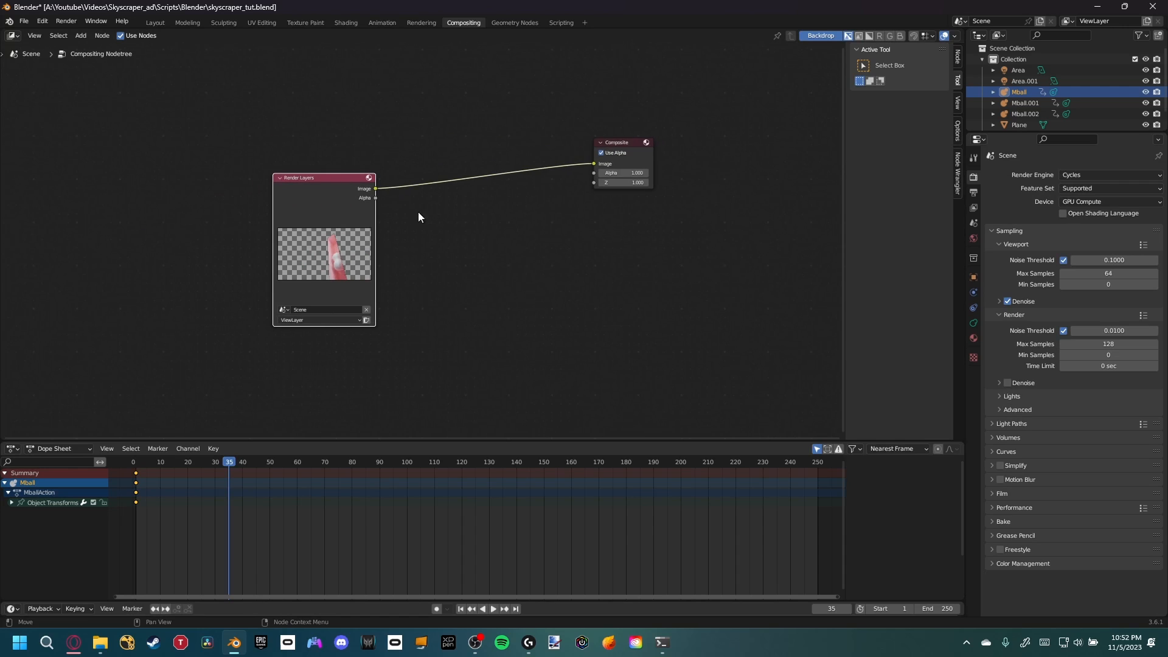
Look up the Node Wrangler add-on in the Preferences add-on list
{"action": "left_click", "coordinate": [42, 21]}
{"action": "left_click", "coordinate": [61, 177]}
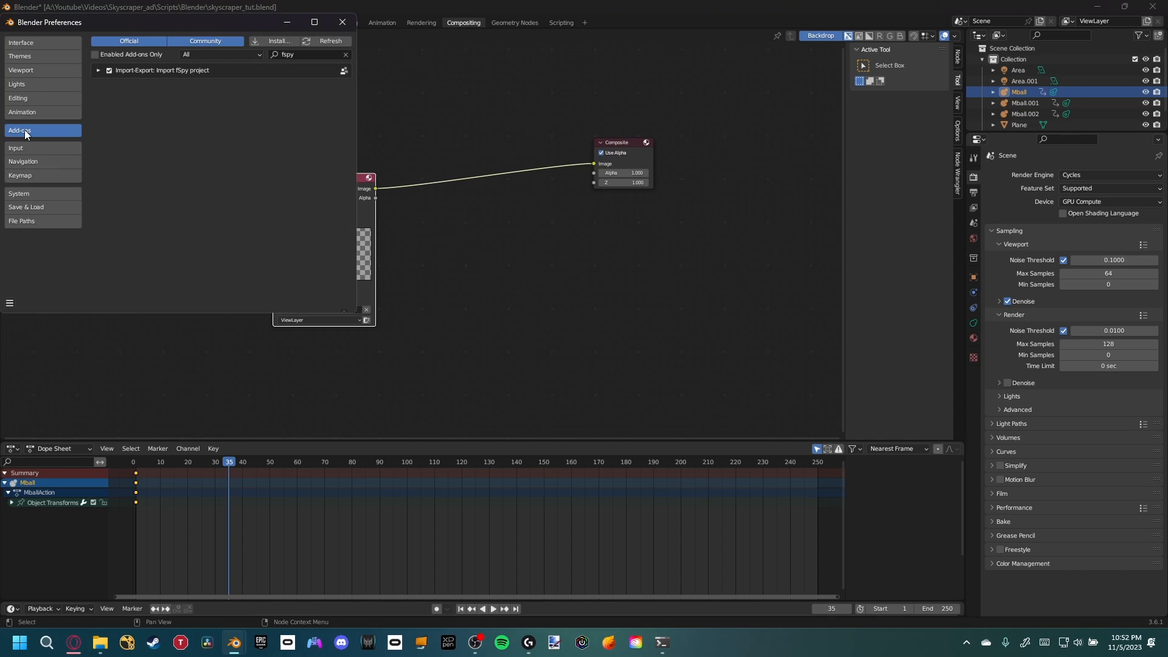
{"action": "left_click", "coordinate": [309, 54]}
{"action": "type", "text": "nodew"}
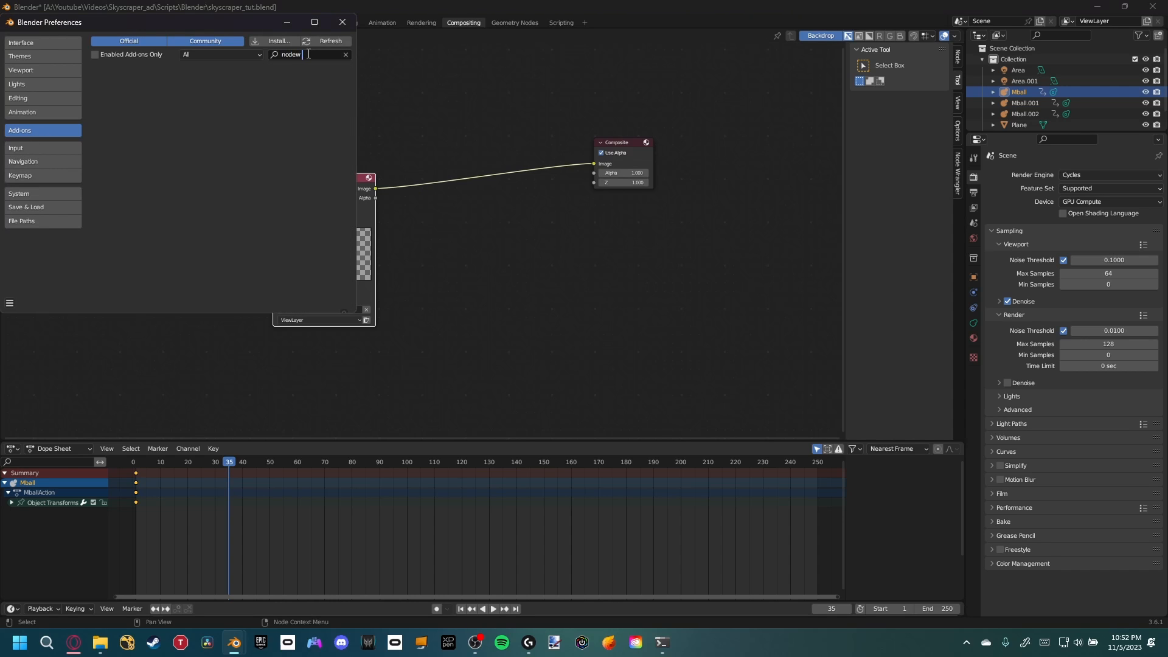
{"action": "key", "text": "BackSpace"}
{"action": "type", "text": "war"}
{"action": "key", "text": "BackSpace"}
{"action": "key", "text": "BackSpace"}
{"action": "type", "text": "ra"}
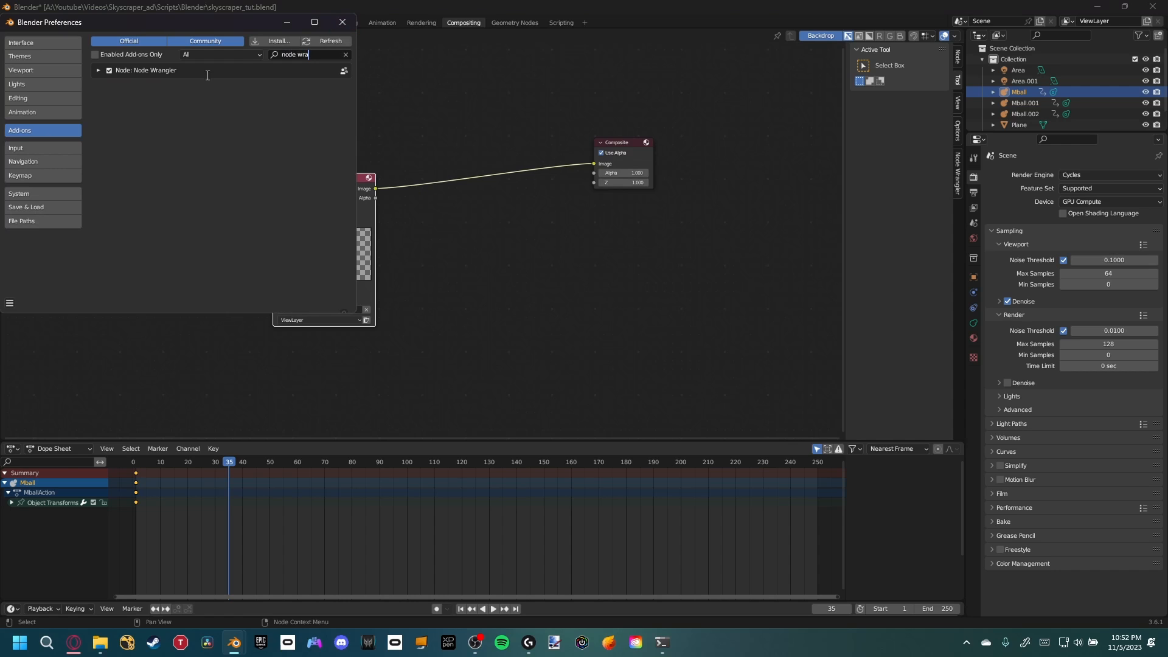
{"action": "left_click", "coordinate": [342, 23]}
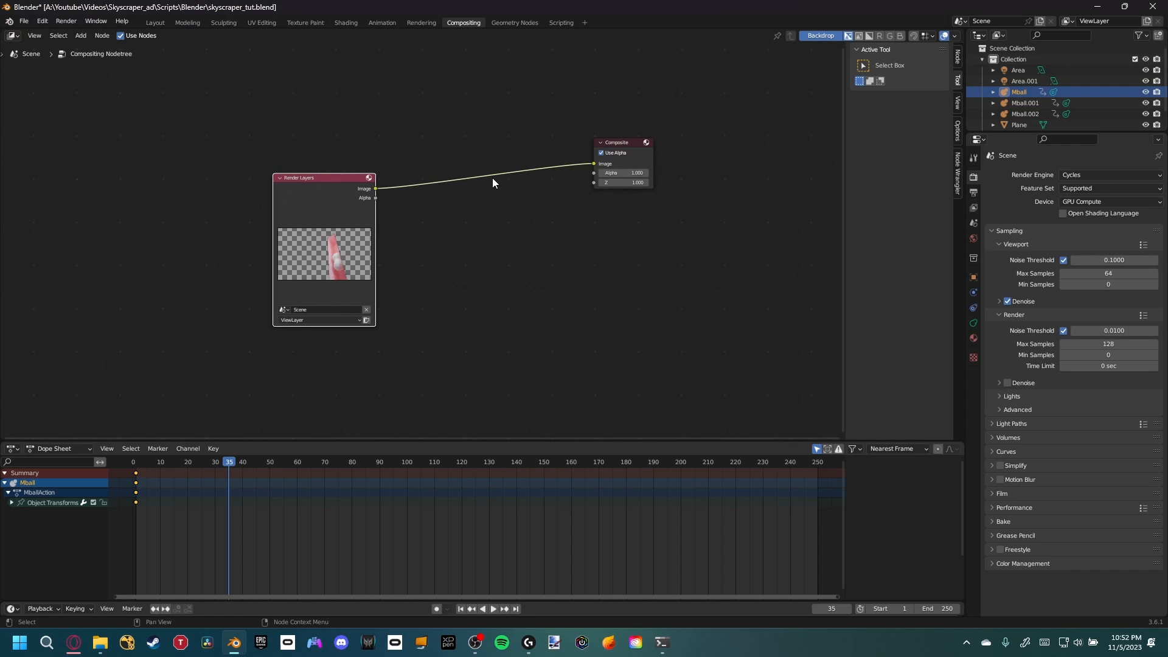
Add a Viewer node linked to the Render Layers image and place it below the Composite node
{"action": "left_click", "coordinate": [370, 192], "text": "ctrl+shift"}
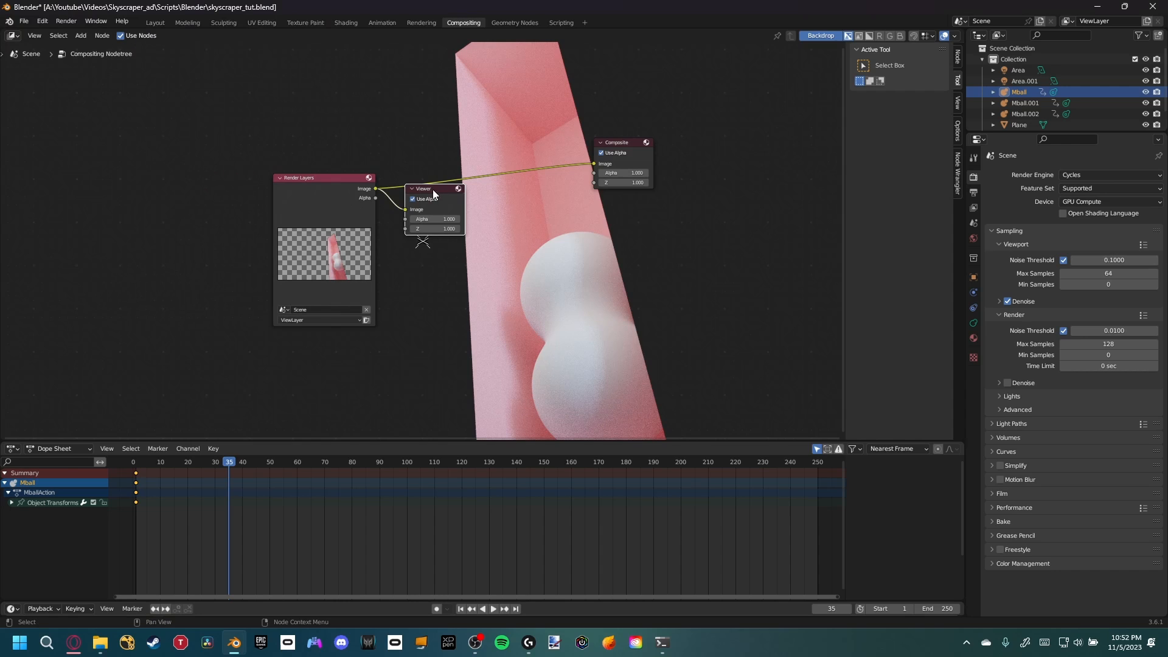
{"action": "left_click_drag", "start_coordinate": [432, 189], "coordinate": [616, 239]}
{"action": "key", "text": "v"}
{"action": "key", "text": "v"}
{"action": "key", "text": "v"}
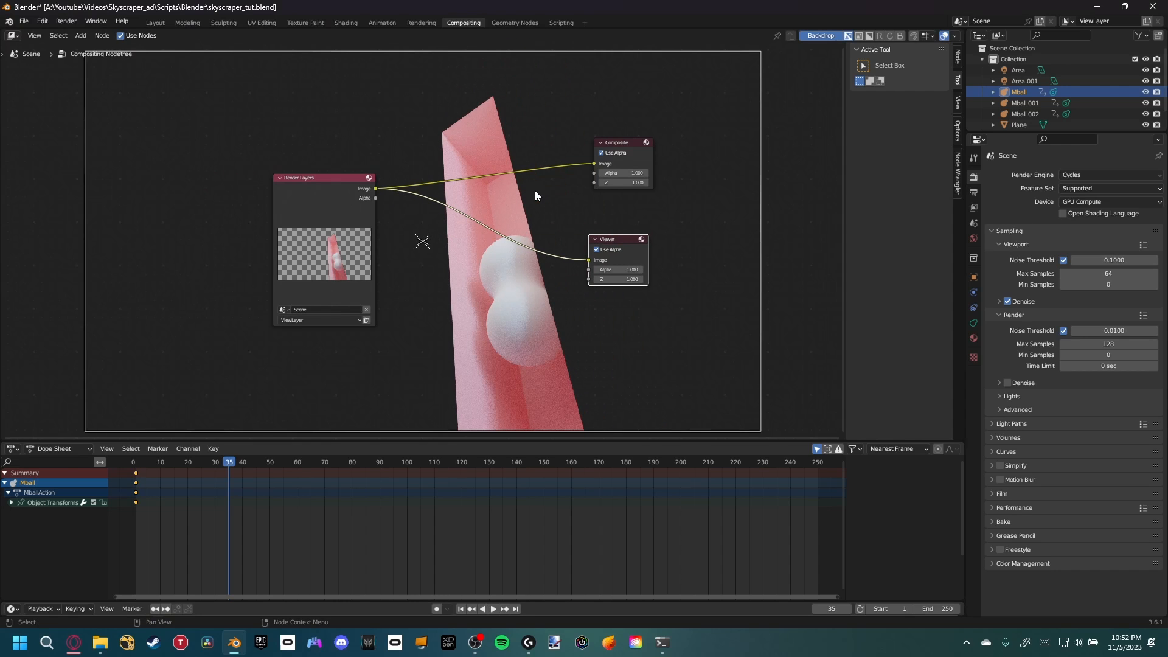
{"action": "left_click_drag", "start_coordinate": [298, 199], "coordinate": [271, 199]}
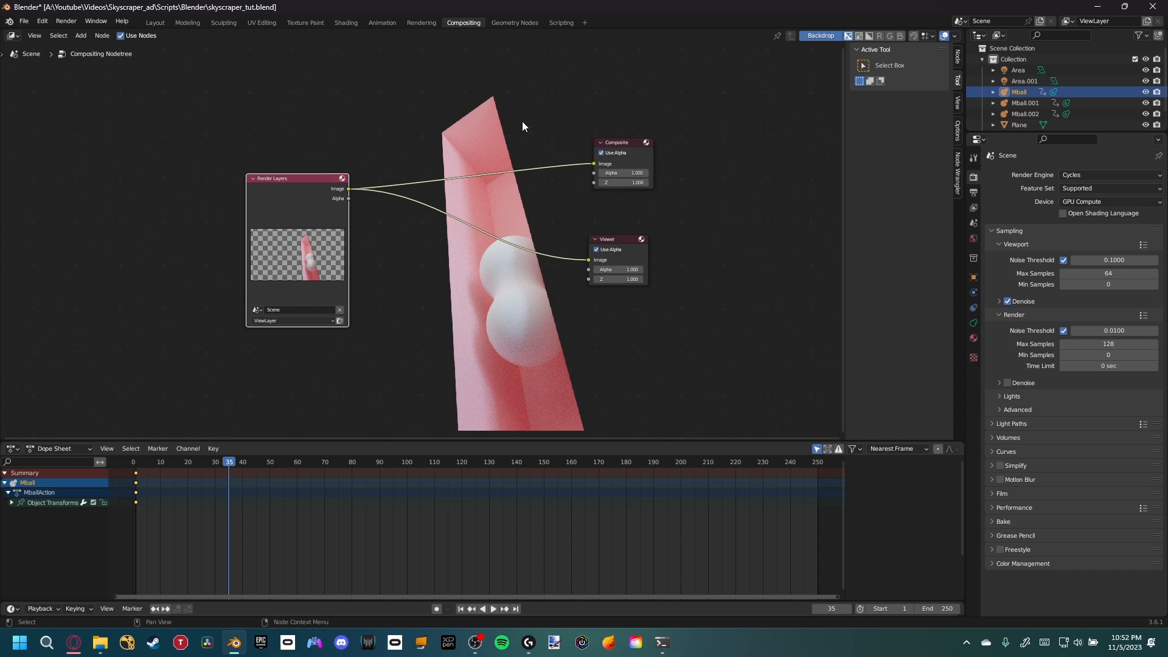
Set the output PNG compression to 0%
{"action": "left_click", "coordinate": [973, 192]}
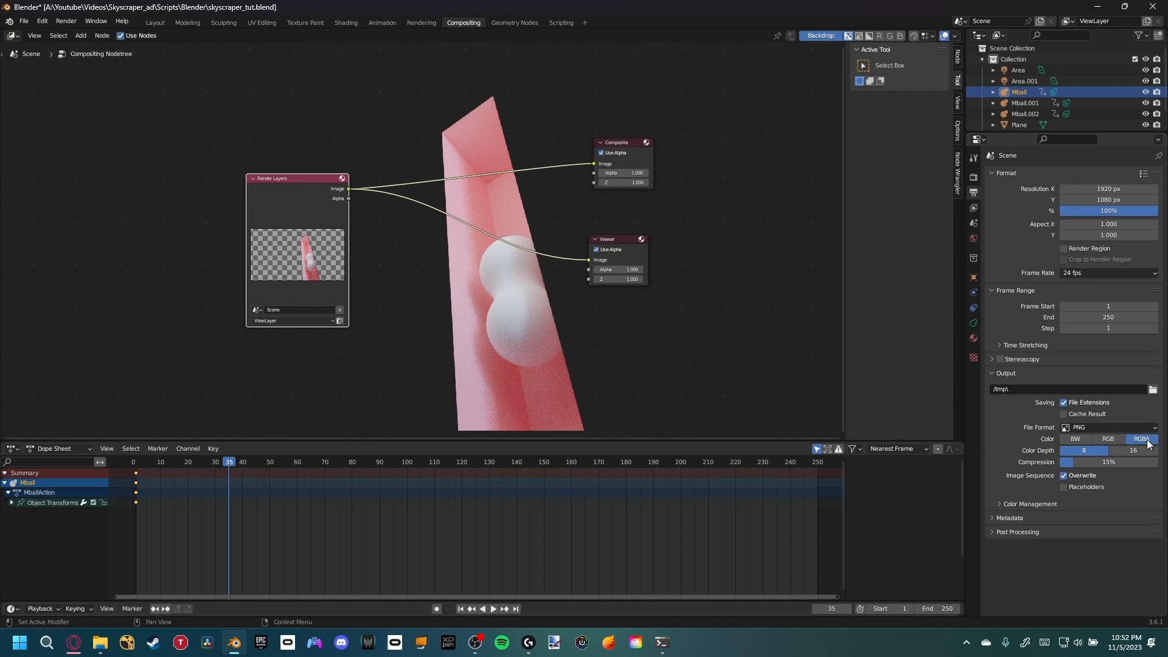
{"action": "left_click_drag", "start_coordinate": [1127, 466], "coordinate": [1059, 465]}
Set the output path to the Renders\comp\tut folder on drive A: with file name tut_v1_
{"action": "left_click", "coordinate": [1152, 389]}
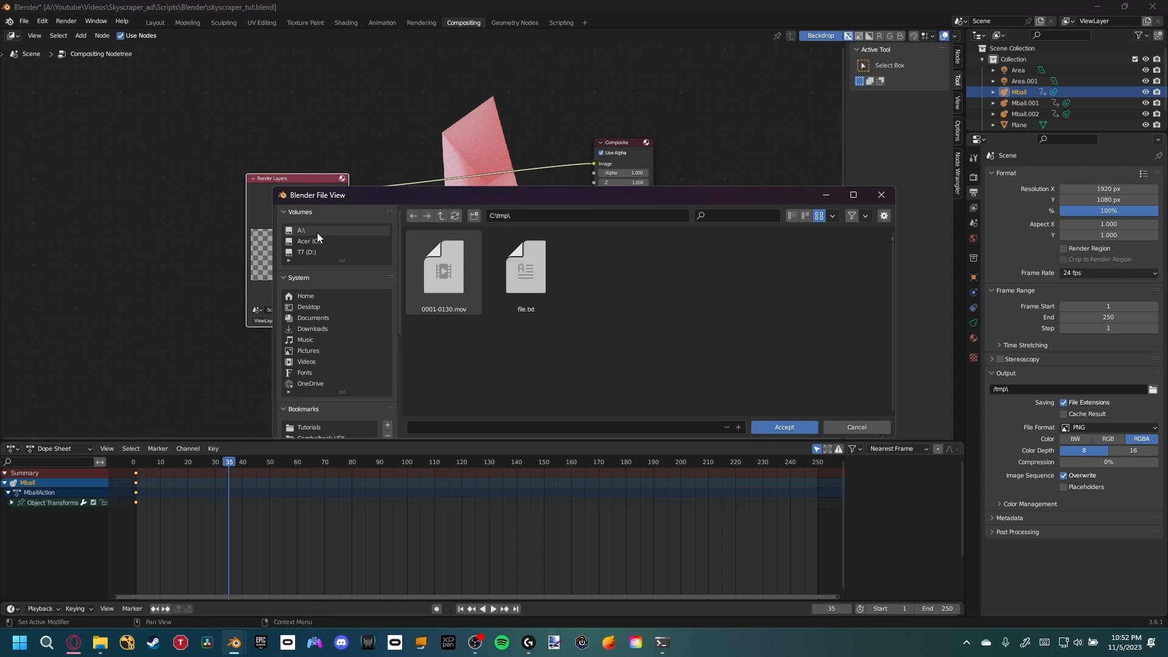
{"action": "left_click", "coordinate": [300, 231]}
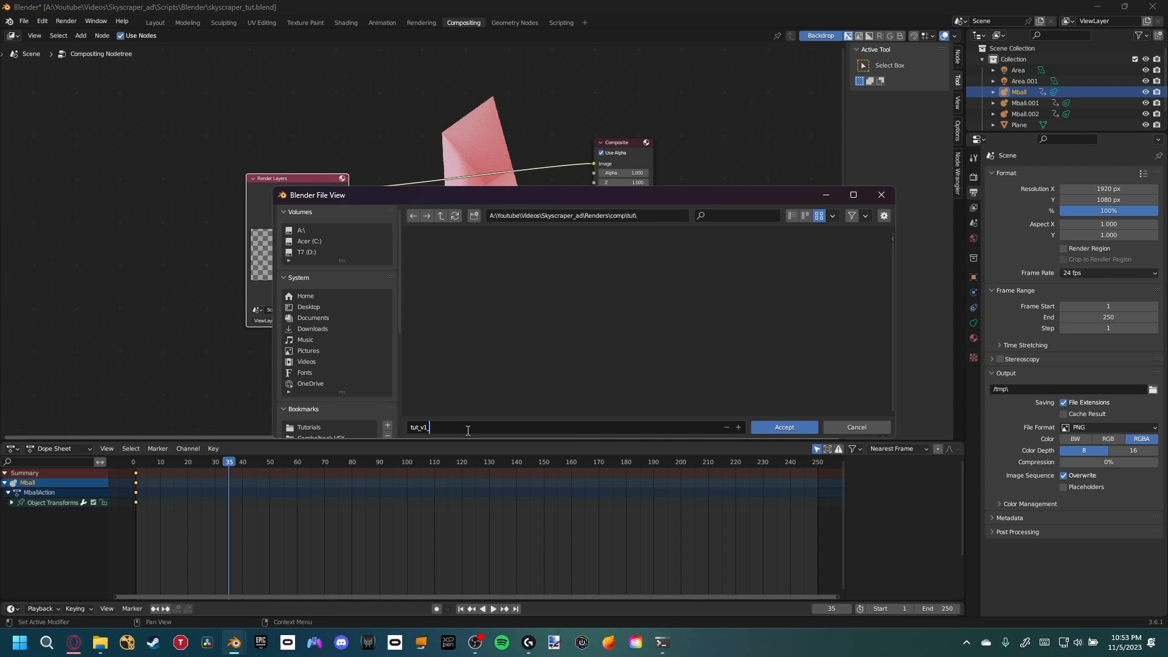
{"action": "double_click", "coordinate": [419, 427]}
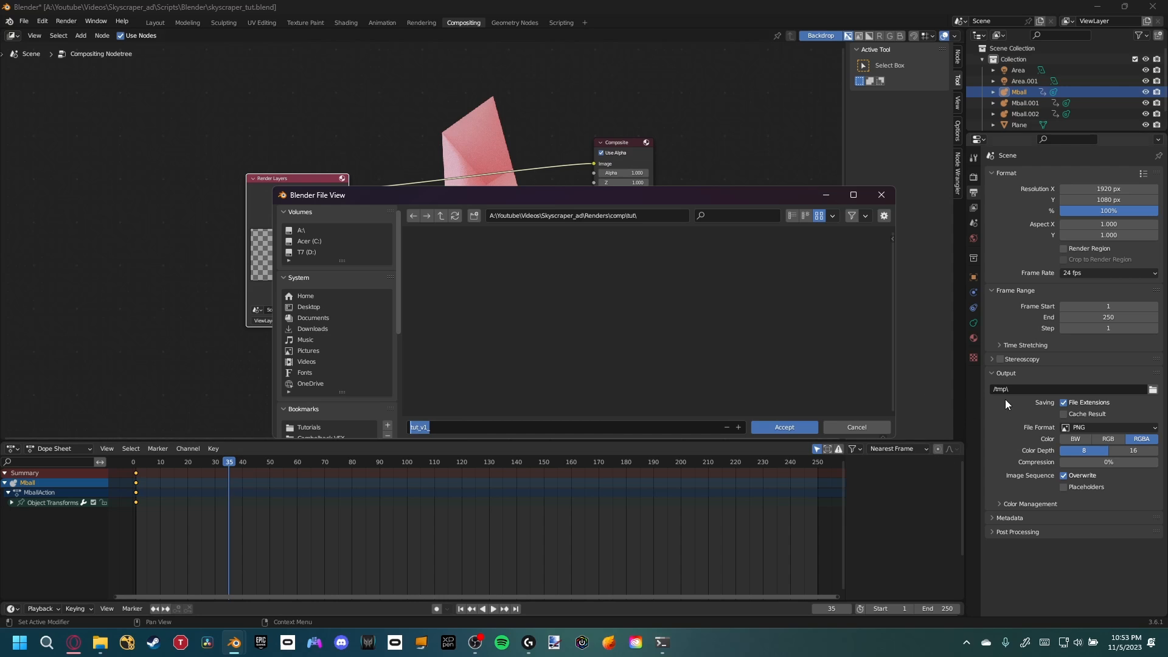
{"action": "left_click", "coordinate": [457, 427]}
{"action": "left_click_drag", "start_coordinate": [437, 428], "coordinate": [425, 428]}
{"action": "left_click", "coordinate": [454, 431]}
{"action": "left_click", "coordinate": [792, 429]}
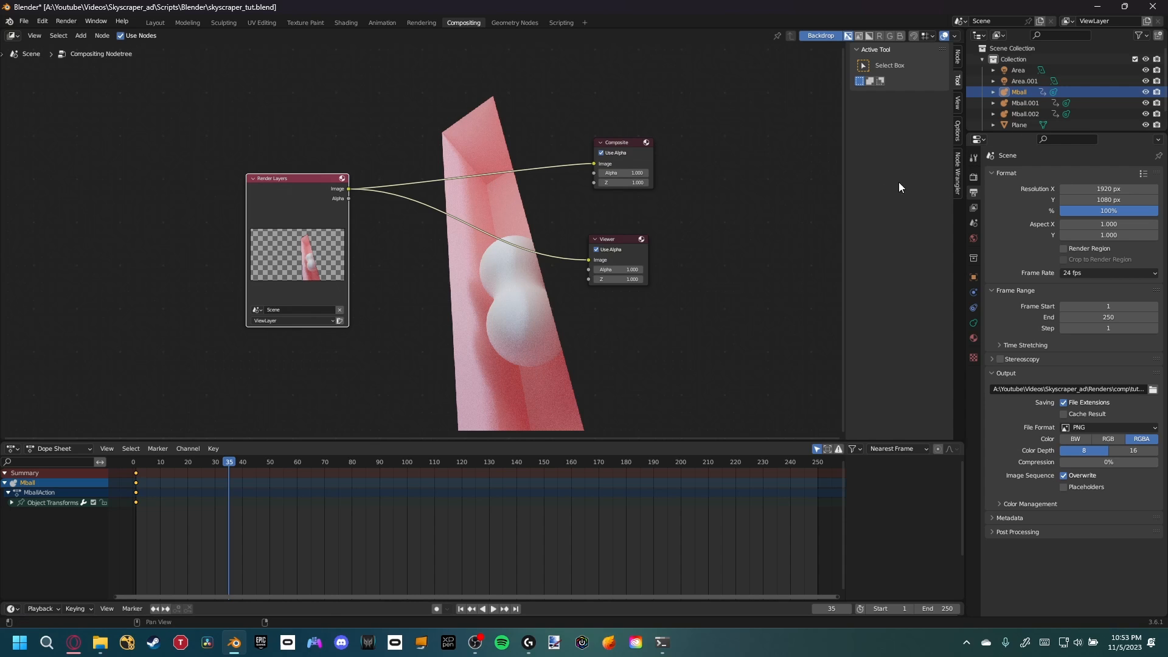
Return to the Layout workspace and save the file
{"action": "left_click", "coordinate": [972, 177]}
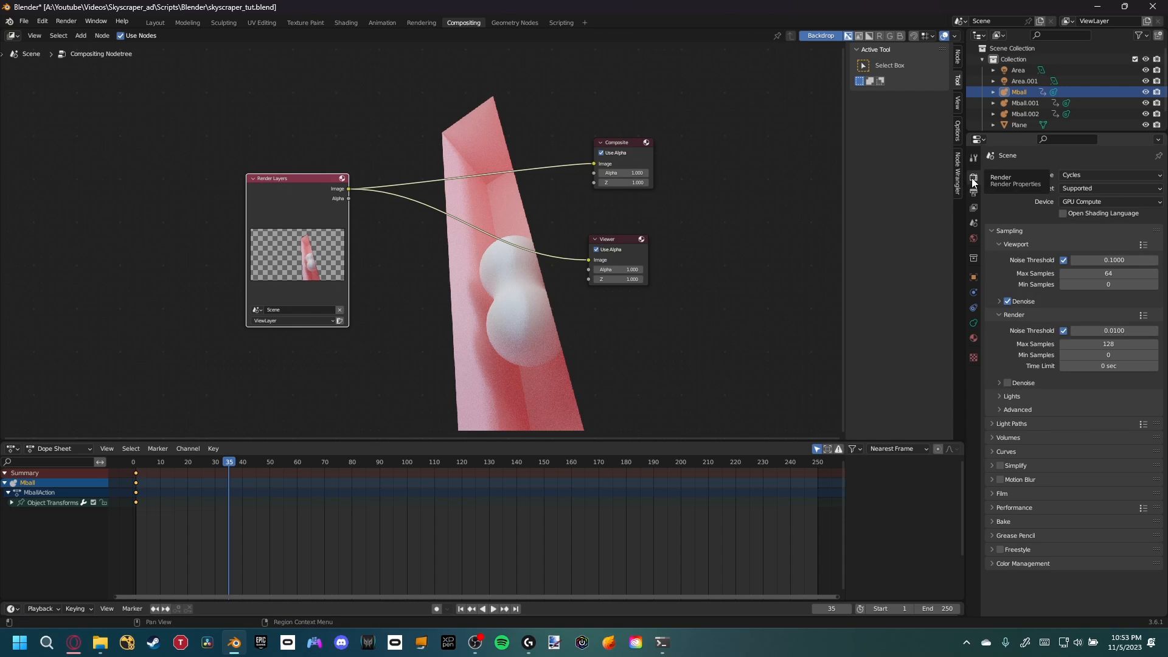
{"action": "left_click", "coordinate": [157, 23]}
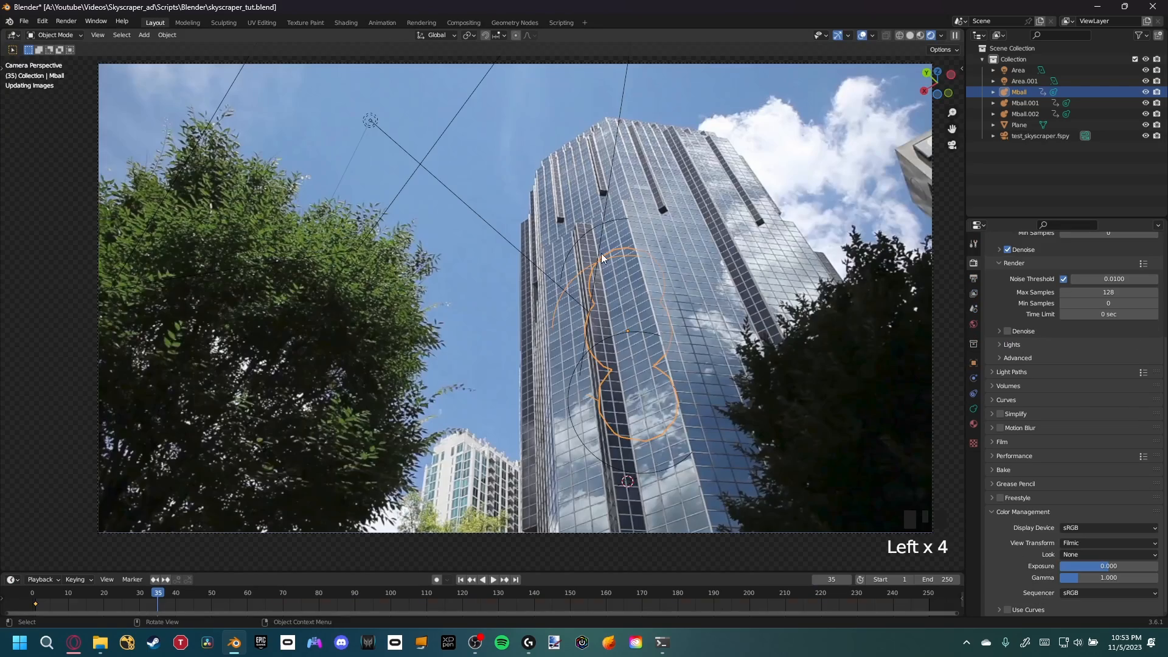
{"action": "middle_click_drag", "start_coordinate": [677, 393], "coordinate": [570, 359], "text": "shift"}
{"action": "key", "text": "ctrl+s"}
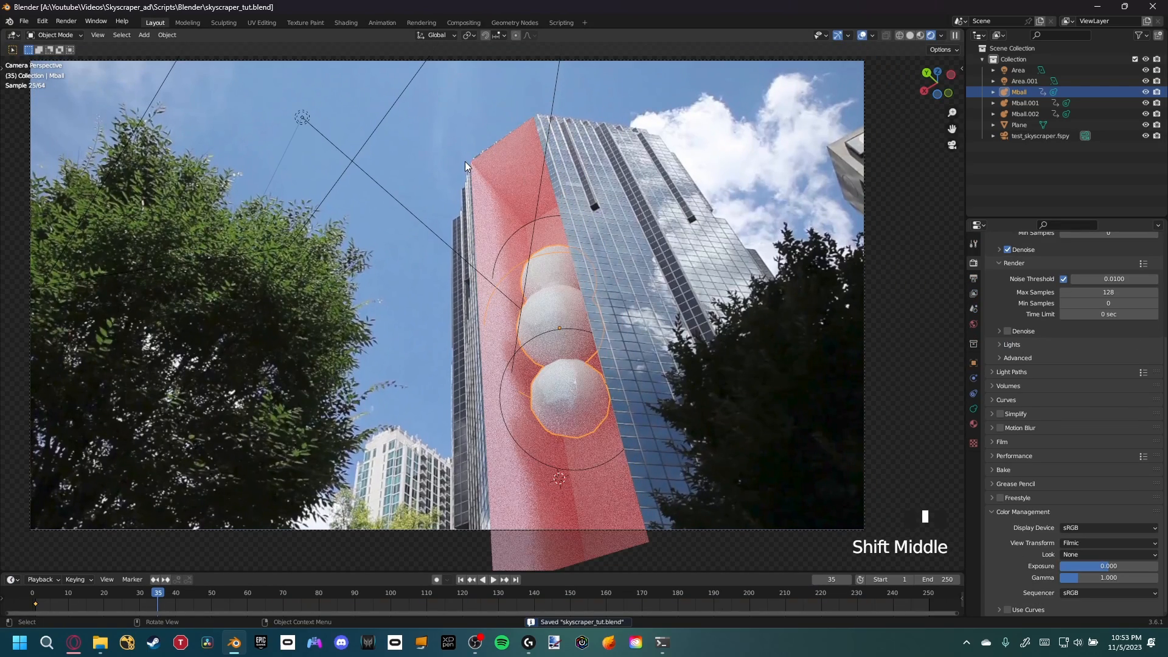
Enable the Denoising Data pass in the view layer properties
{"action": "left_click", "coordinate": [565, 254]}
{"action": "left_click", "coordinate": [816, 201]}
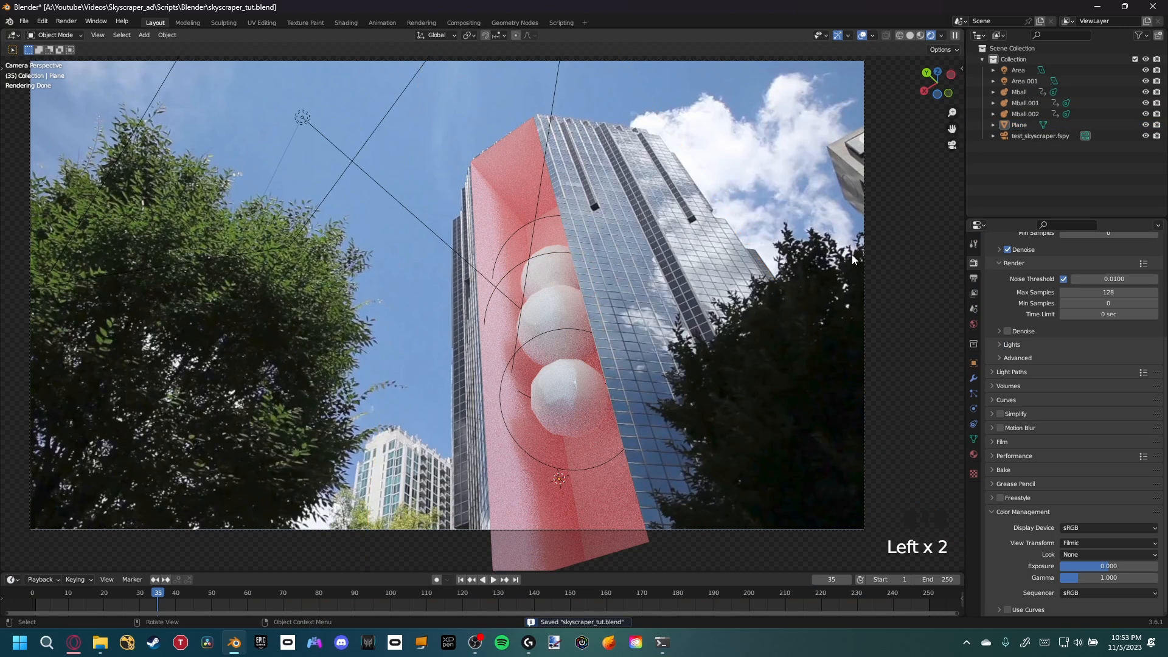
{"action": "scroll", "coordinate": [1004, 341], "scroll_direction": "up", "scroll_amount": 2}
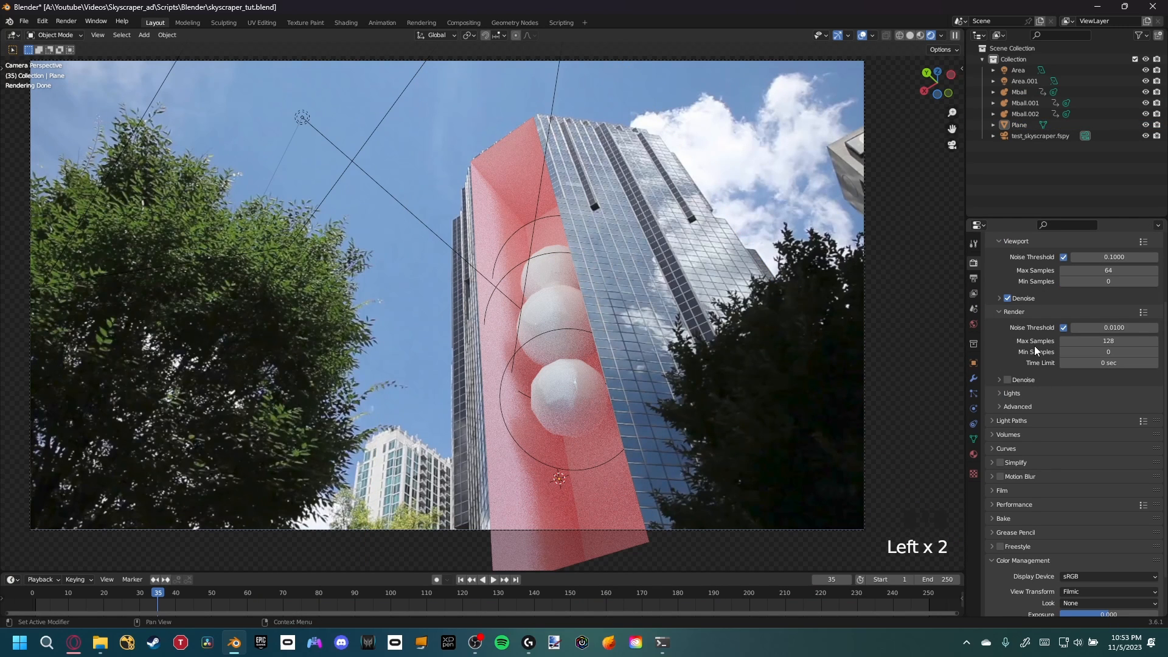
{"action": "left_click", "coordinate": [973, 294]}
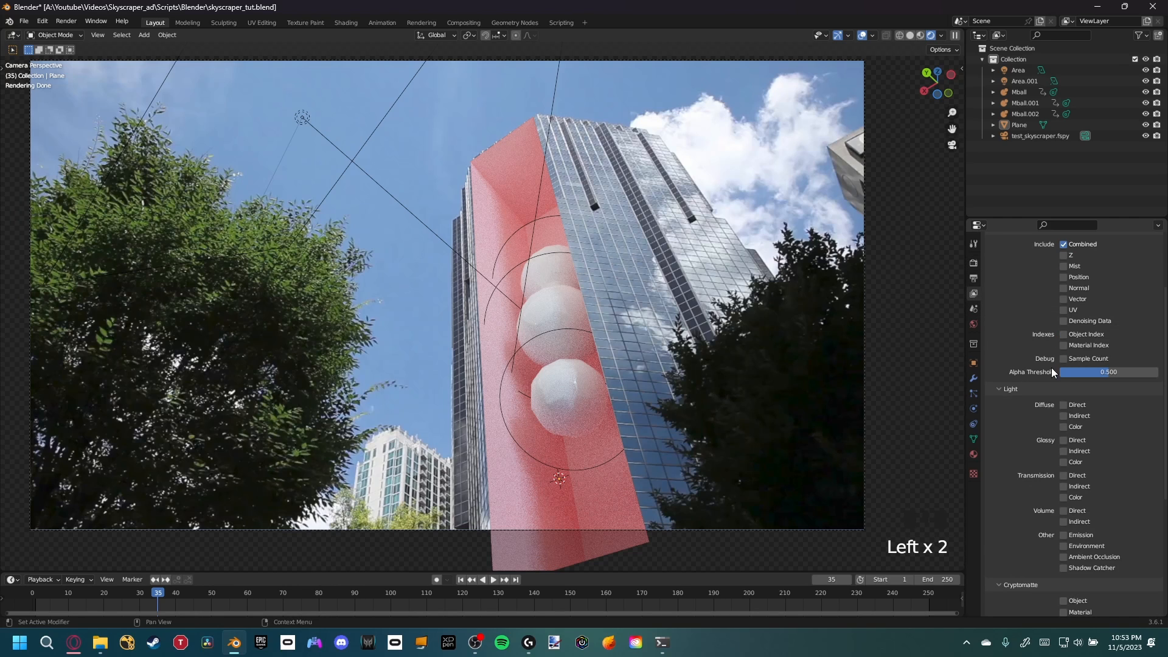
{"action": "left_click", "coordinate": [1064, 321]}
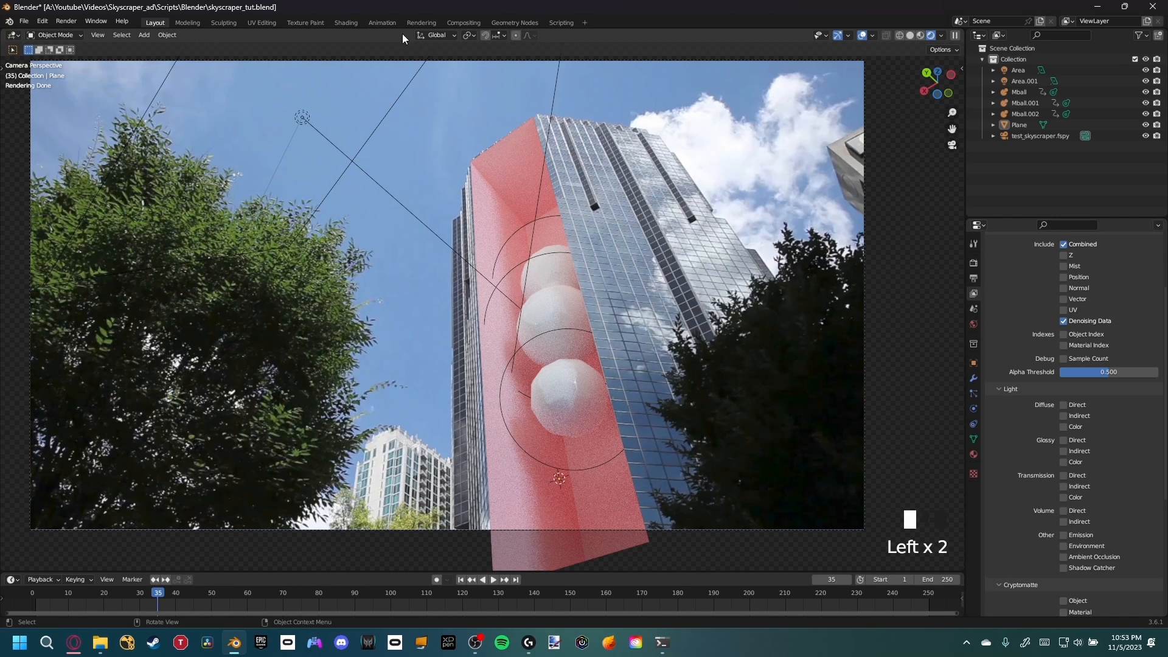
Preview the Denoising Normal, Albedo and Depth passes in the Viewer node
{"action": "left_click", "coordinate": [461, 22]}
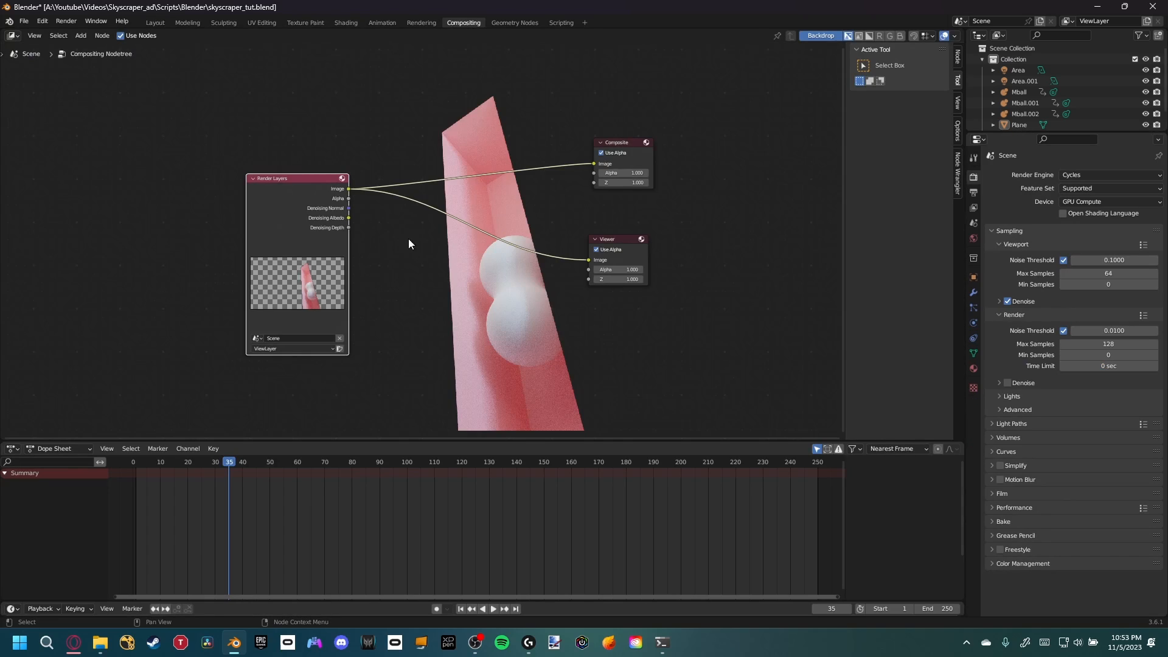
{"action": "left_click", "coordinate": [418, 221], "text": "ctrl+shift"}
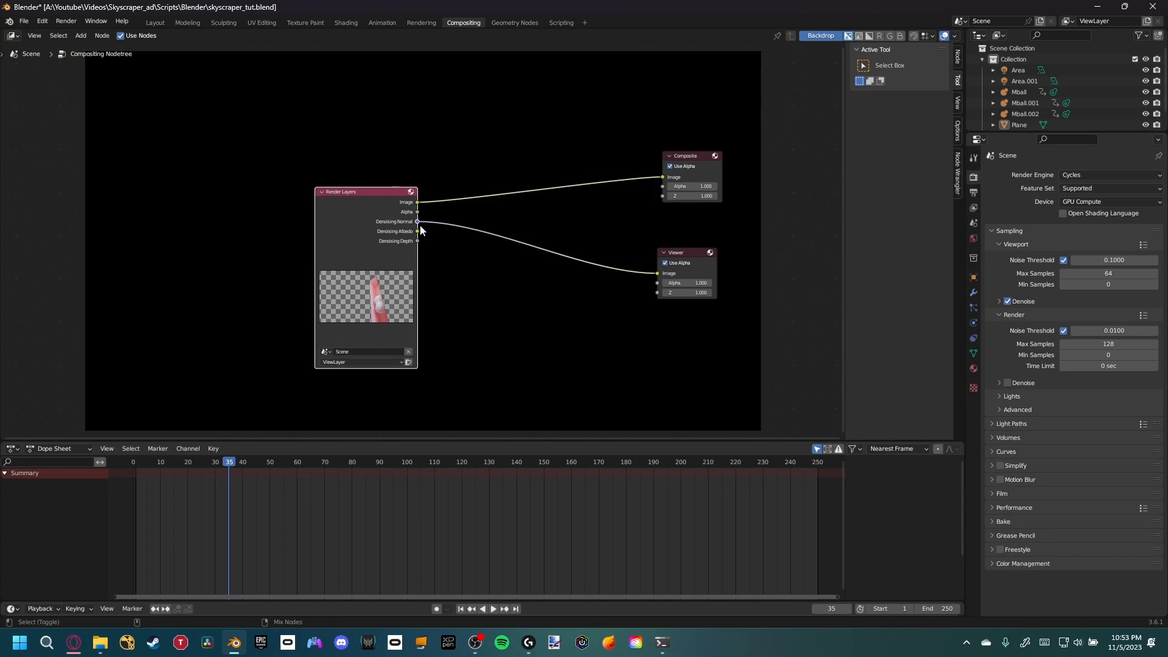
{"action": "left_click", "coordinate": [417, 231], "text": "ctrl+shift"}
{"action": "left_click", "coordinate": [418, 241], "text": "ctrl+shift"}
Insert a Denoise node on the link between Render Layers and Composite
{"action": "key", "text": "shift+a"}
{"action": "left_click", "coordinate": [485, 226]}
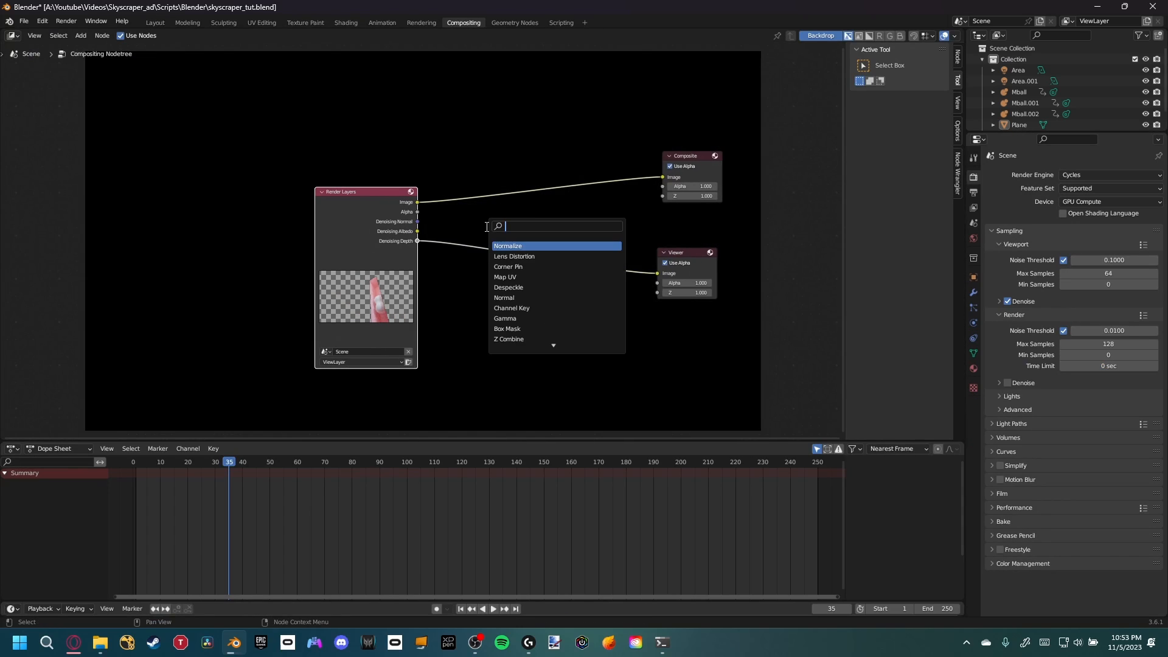
{"action": "type", "text": "denoise"}
{"action": "key", "text": "Return"}
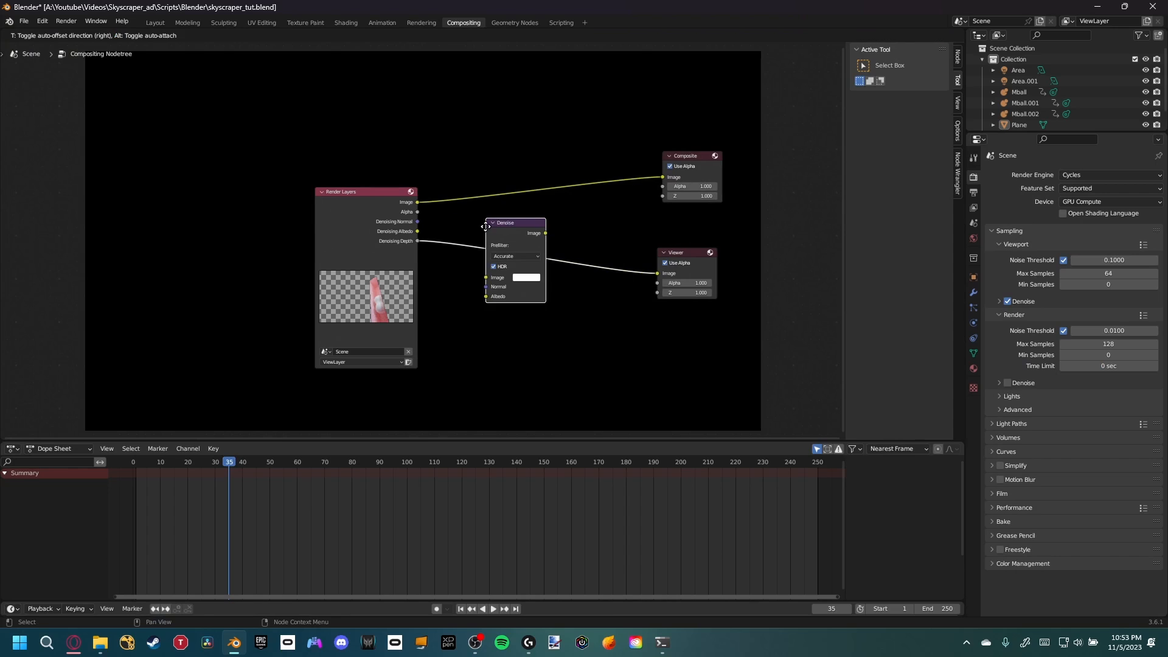
{"action": "left_click", "coordinate": [475, 163]}
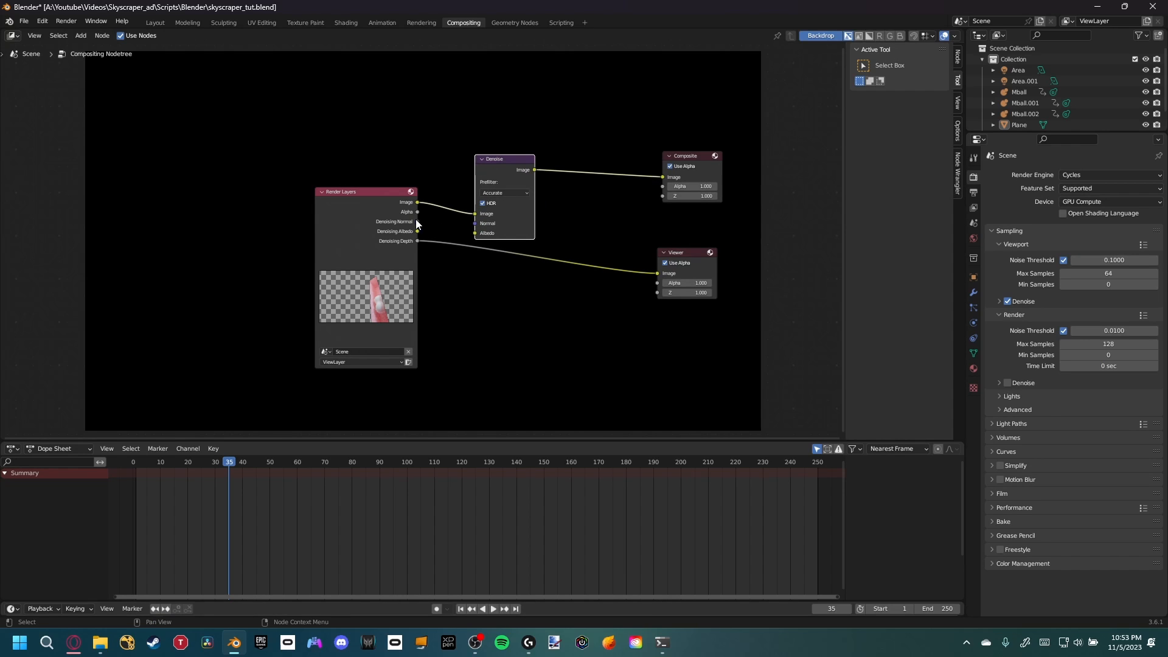
Connect the Denoising Normal and Albedo passes to the Denoise node and feed its output to the Viewer
{"action": "left_click_drag", "start_coordinate": [417, 221], "coordinate": [474, 233]}
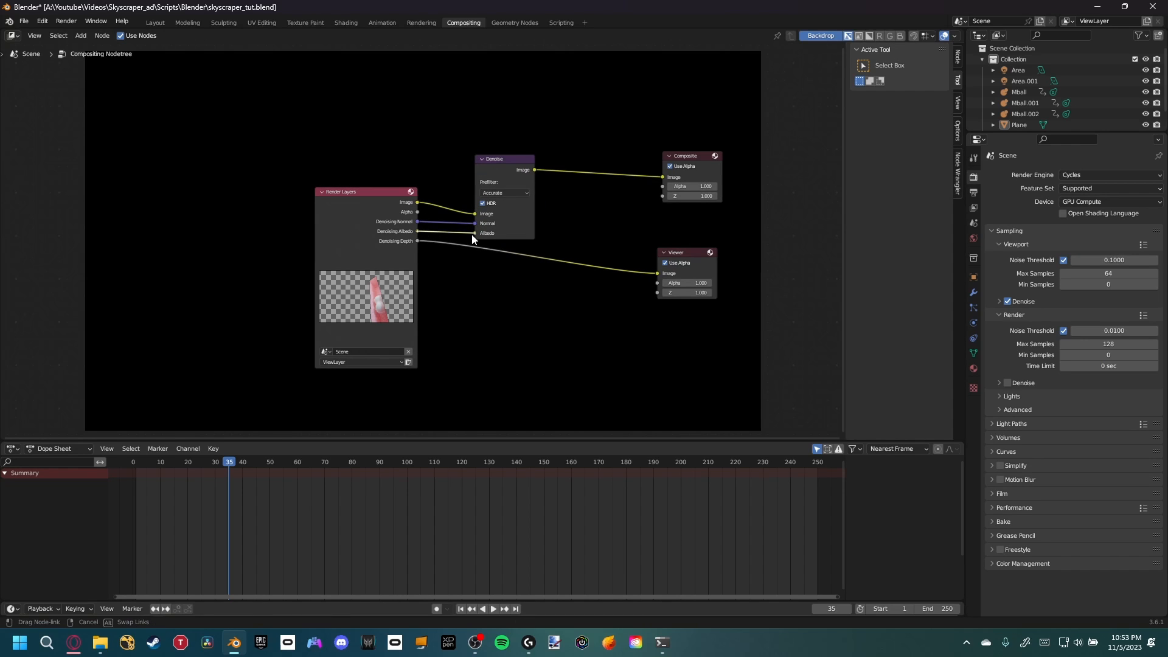
{"action": "left_click_drag", "start_coordinate": [501, 166], "coordinate": [478, 219]}
{"action": "left_click", "coordinate": [485, 217], "text": "ctrl+shift"}
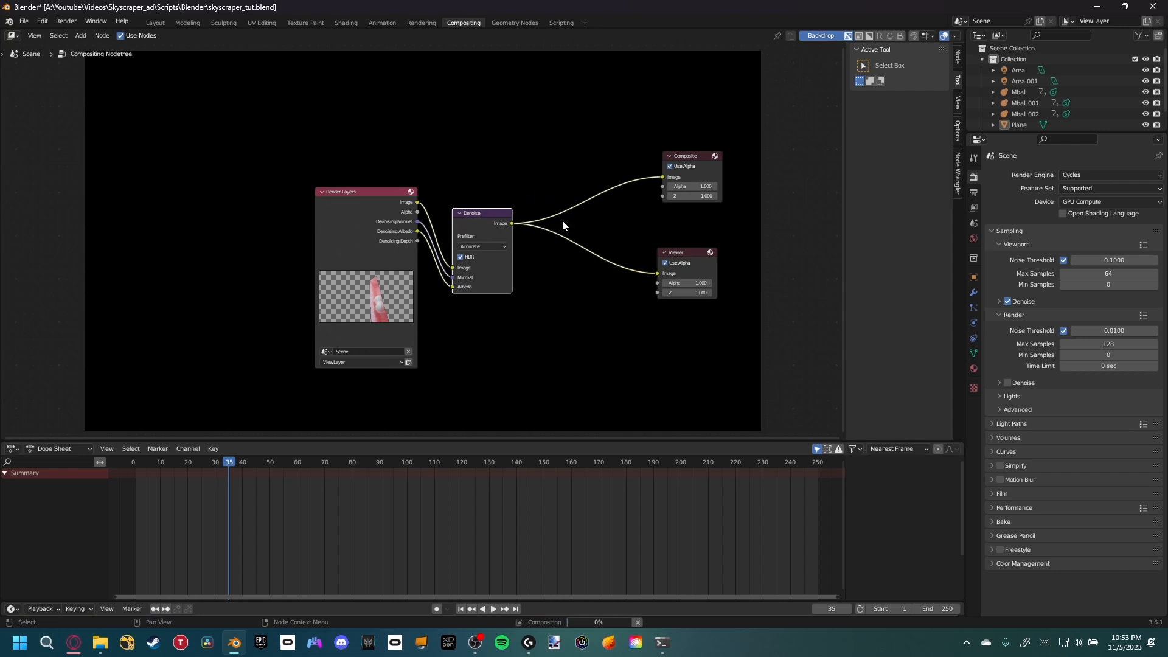
{"action": "middle_click_drag", "start_coordinate": [555, 215], "coordinate": [541, 222]}
{"action": "left_click_drag", "start_coordinate": [351, 239], "coordinate": [316, 266]}
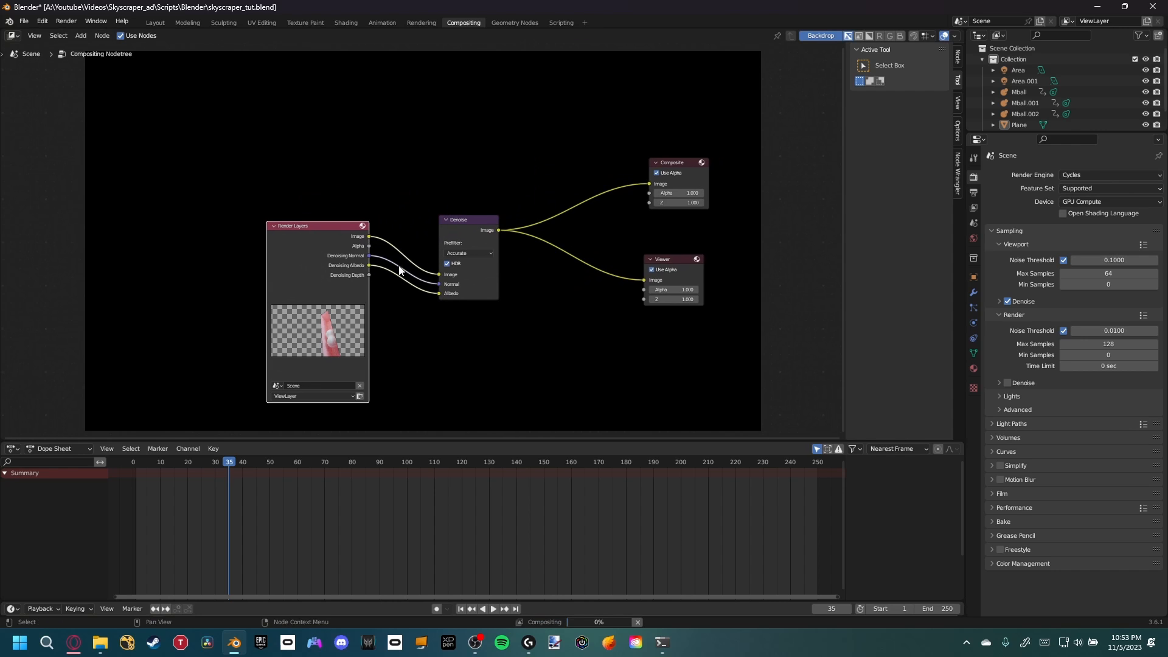
Inspect the denoised render through the camera in the Layout workspace
{"action": "left_click", "coordinate": [154, 23]}
{"action": "middle_click_drag", "start_coordinate": [578, 289], "coordinate": [571, 293], "text": "shift"}
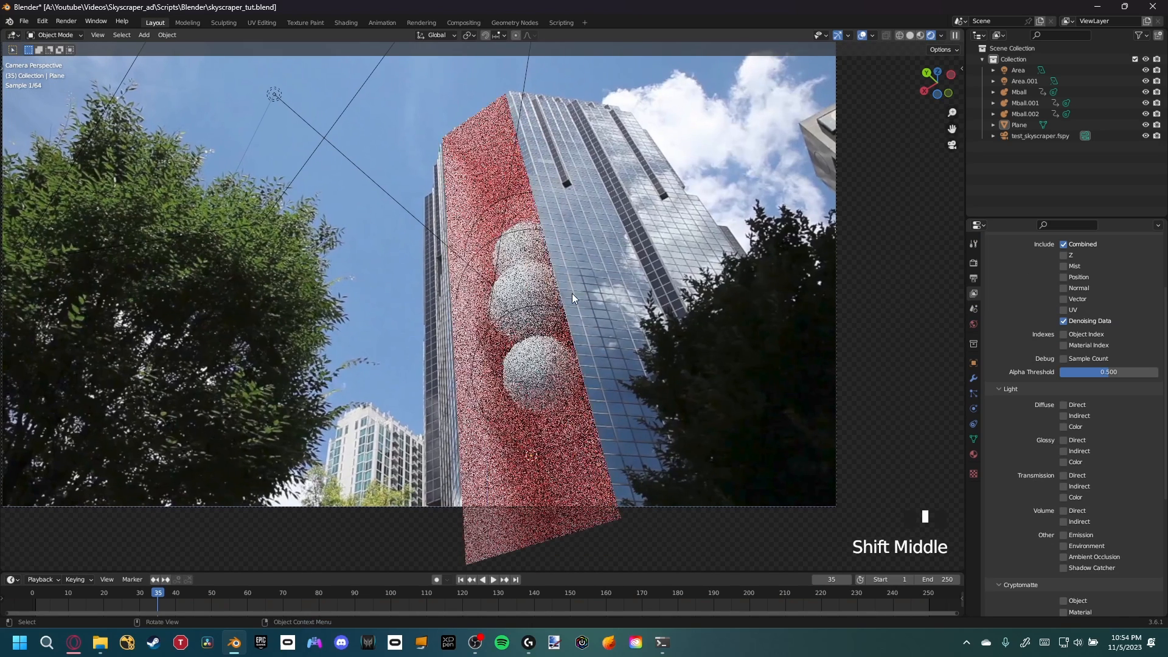
{"action": "left_click", "coordinate": [974, 263]}
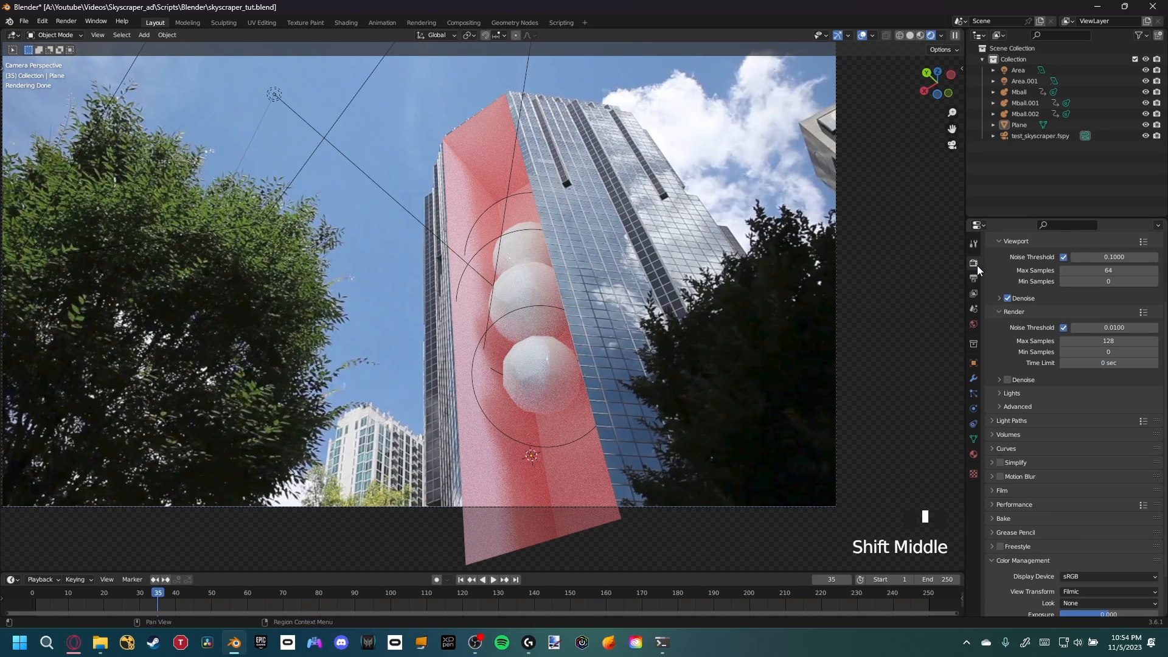
{"action": "scroll", "coordinate": [994, 312], "scroll_direction": "down", "scroll_amount": 2}
{"action": "scroll", "coordinate": [994, 312], "scroll_direction": "down", "scroll_amount": 1}
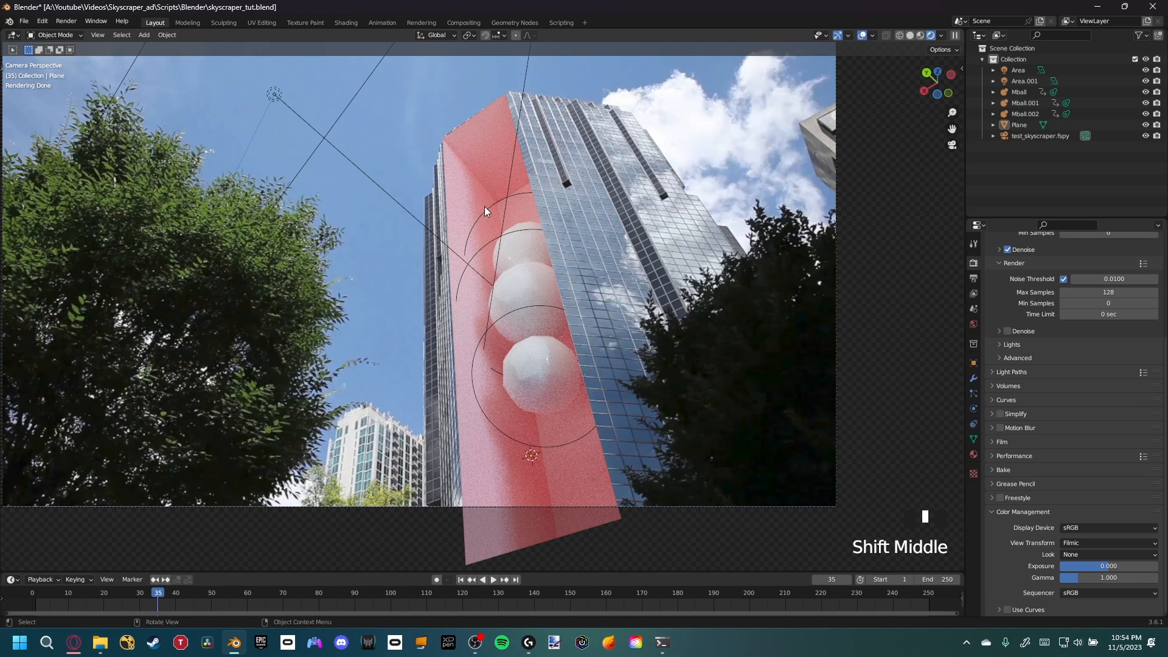
Set all Light Paths max bounces (total, diffuse, glossy, transmission, volume, transparent) to 3
{"action": "left_click", "coordinate": [991, 371]}
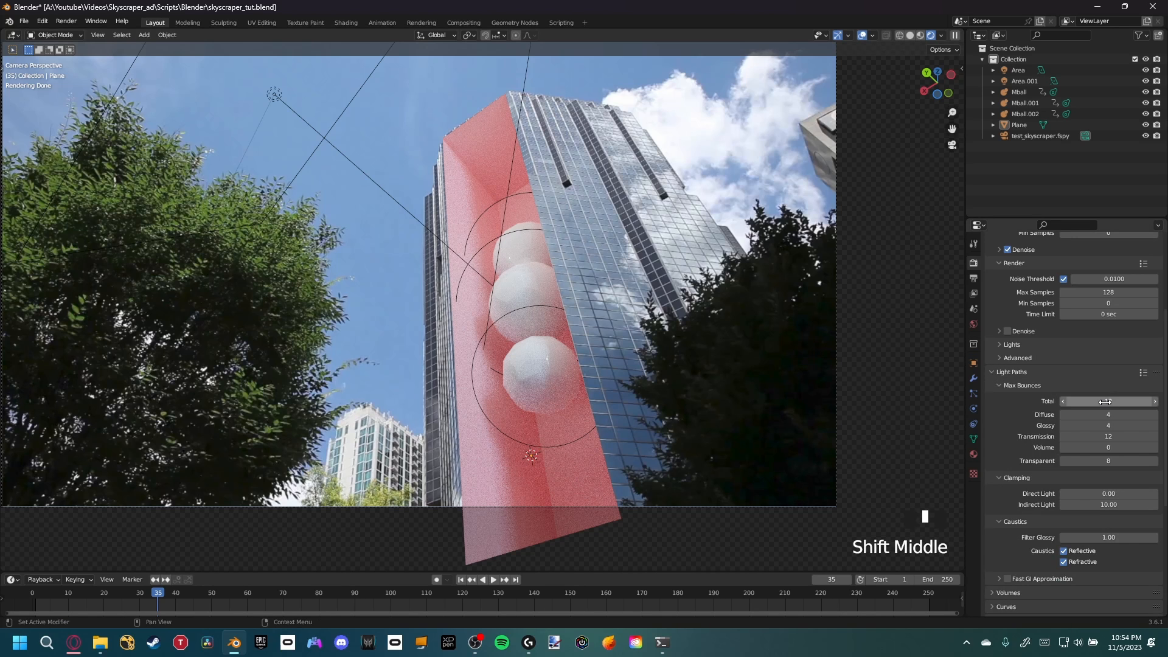
{"action": "left_click_drag", "start_coordinate": [1103, 426], "coordinate": [1090, 461]}
{"action": "left_click_drag", "start_coordinate": [1104, 398], "coordinate": [1107, 448]}
{"action": "left_click_drag", "start_coordinate": [1107, 397], "coordinate": [1107, 461]}
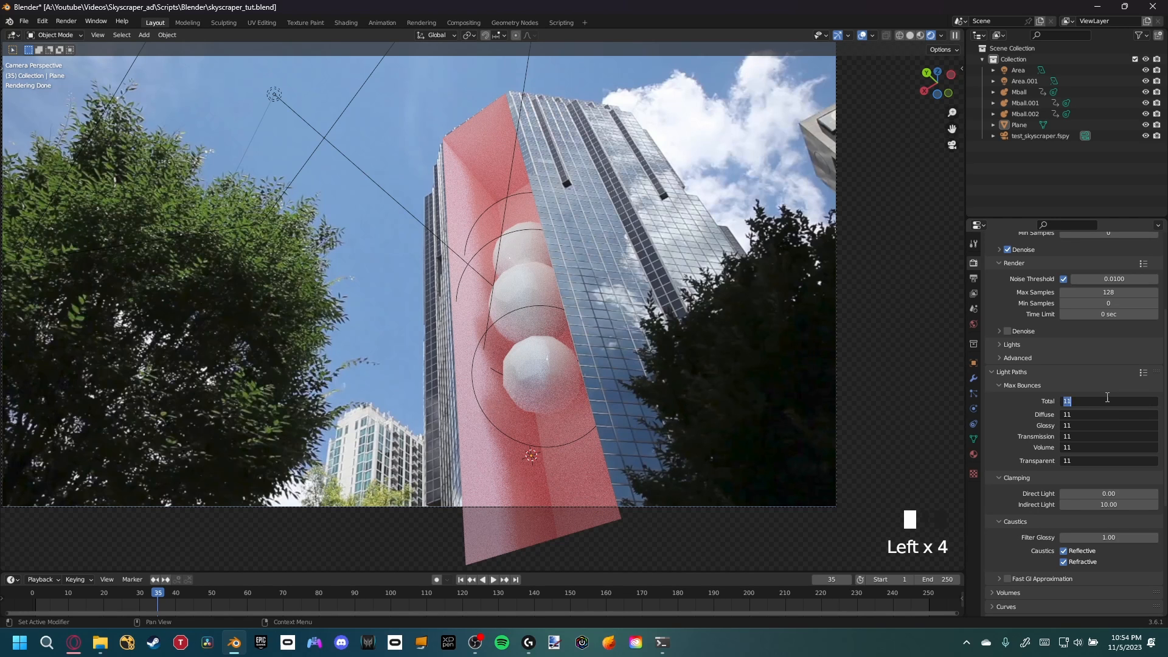
{"action": "type", "text": "3"}
{"action": "key", "text": "Return"}
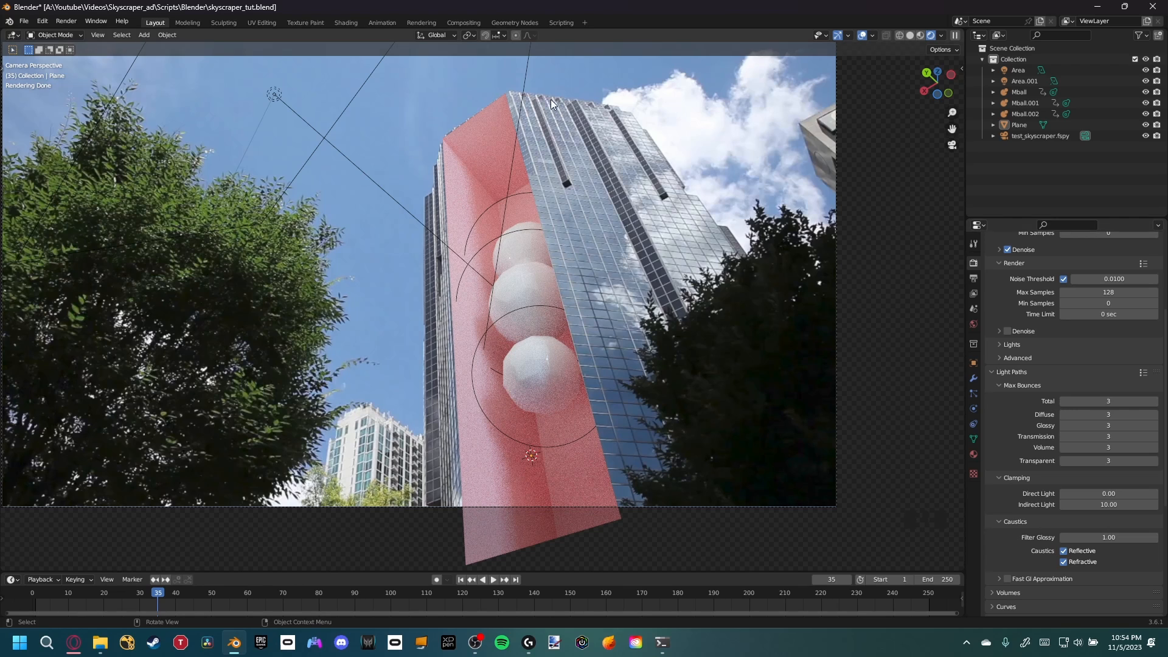
Disable both reflective and refractive caustics in the Light Paths settings
{"action": "mouse_move", "coordinate": [519, 316]}
{"action": "middle_mouse_down", "text": "shift"}
{"action": "mouse_move", "coordinate": [512, 329]}
{"action": "mouse_move", "coordinate": [529, 304]}
{"action": "middle_mouse_up", "text": "shift"}
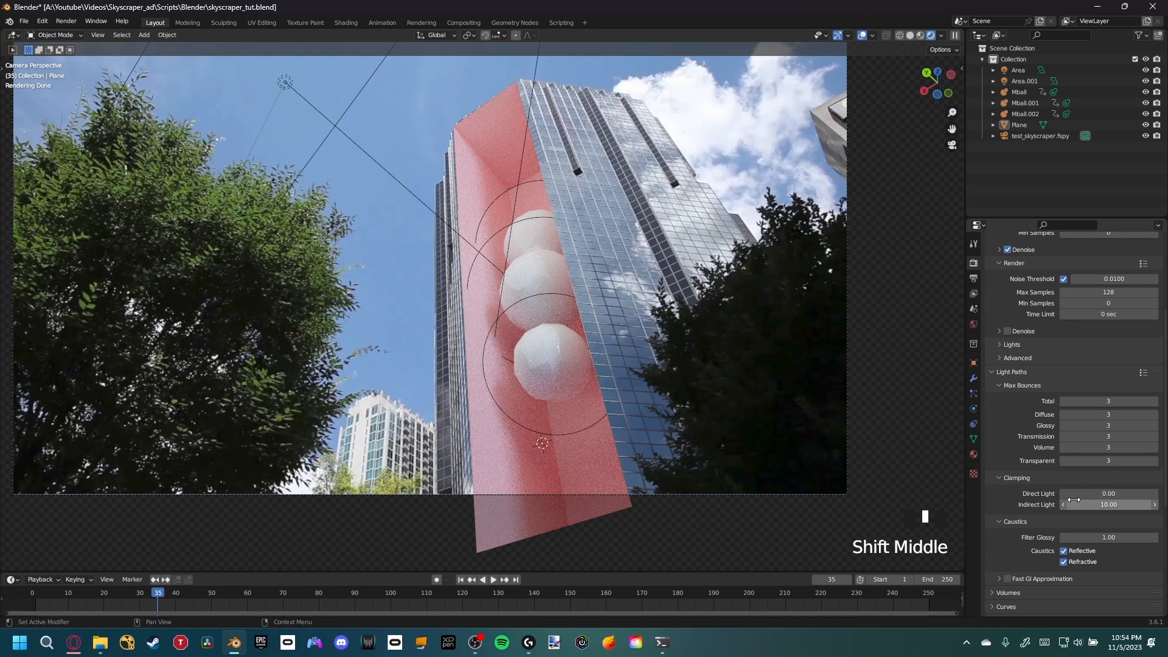
{"action": "scroll", "coordinate": [1035, 537], "scroll_direction": "down", "scroll_amount": 3}
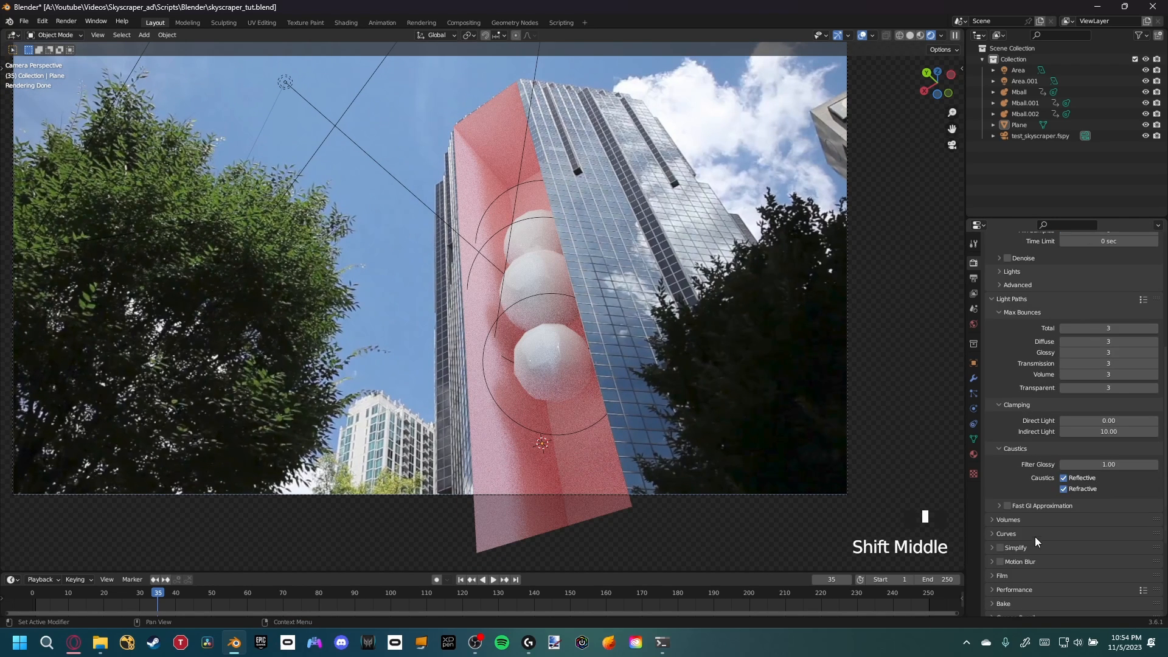
{"action": "left_click", "coordinate": [1063, 478]}
{"action": "left_click", "coordinate": [1064, 488]}
Enable Fast GI Approximation and set its viewport and render bounces to 3
{"action": "scroll", "coordinate": [1028, 462], "scroll_direction": "down", "scroll_amount": 2}
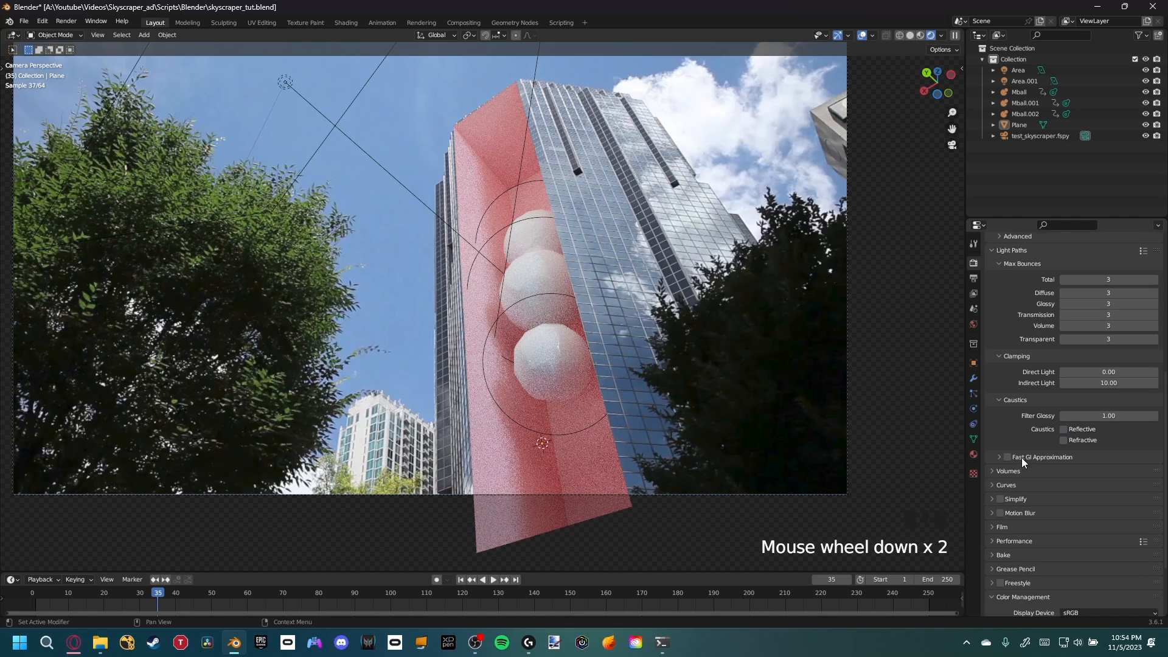
{"action": "left_click", "coordinate": [1005, 457]}
{"action": "left_click", "coordinate": [998, 459]}
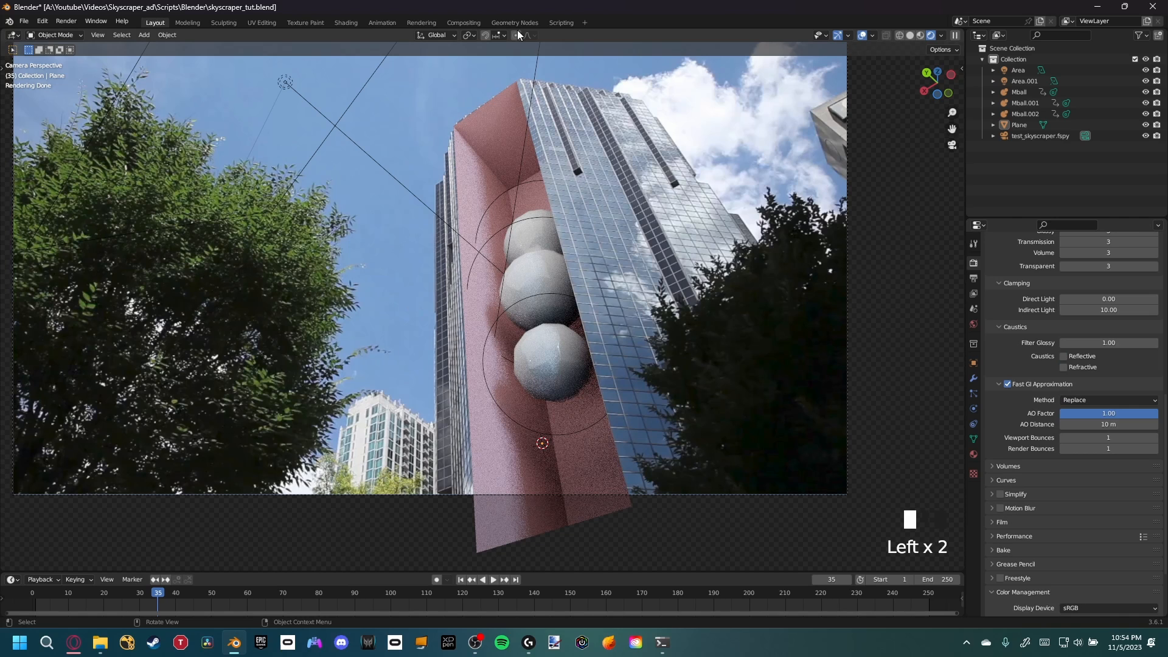
{"action": "left_click", "coordinate": [1156, 438]}
{"action": "left_click", "coordinate": [1155, 449]}
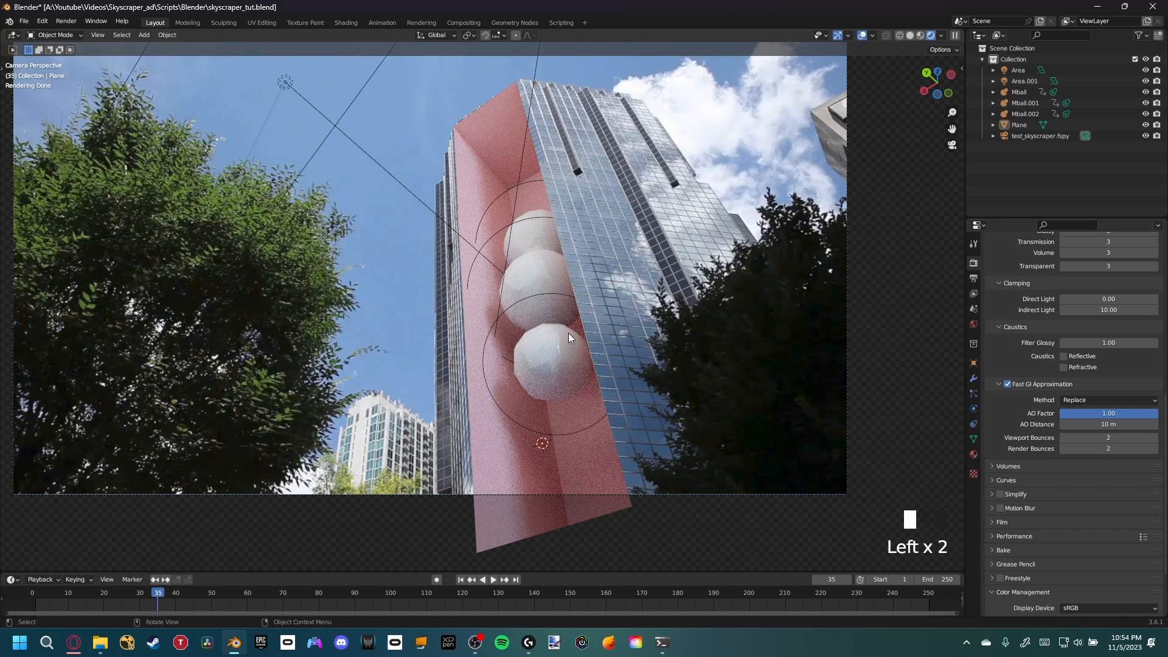
{"action": "left_click", "coordinate": [1156, 438]}
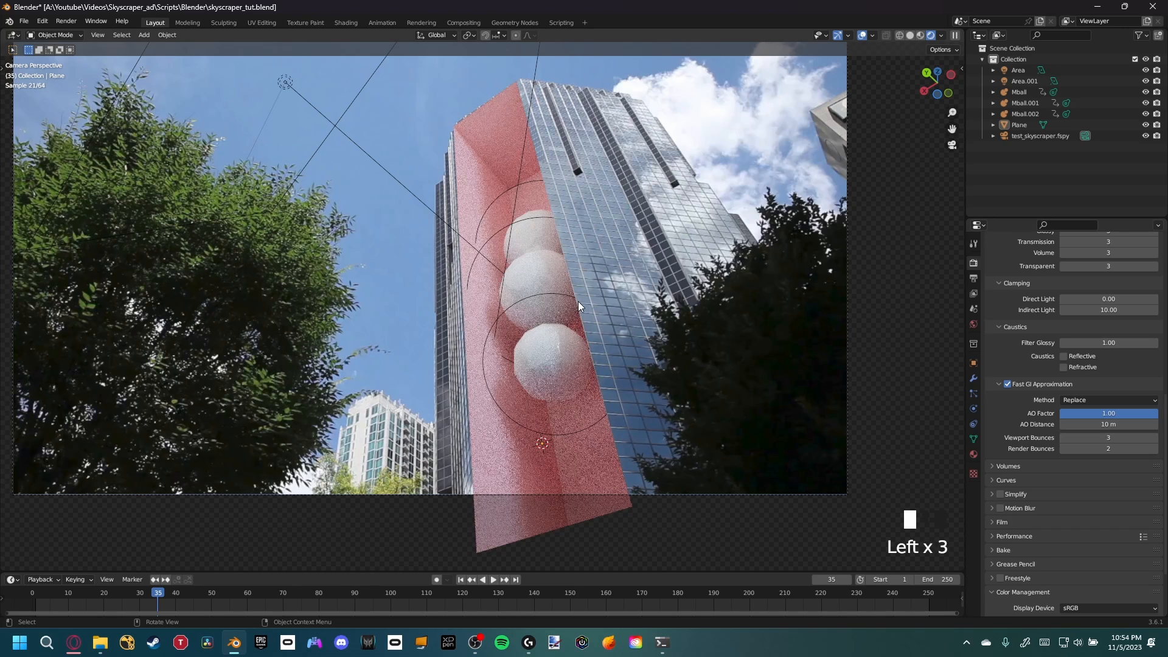
{"action": "left_click", "coordinate": [1155, 448]}
Enable Motion Blur in the render settings
{"action": "middle_click_drag", "start_coordinate": [517, 338], "coordinate": [341, 195], "text": "shift"}
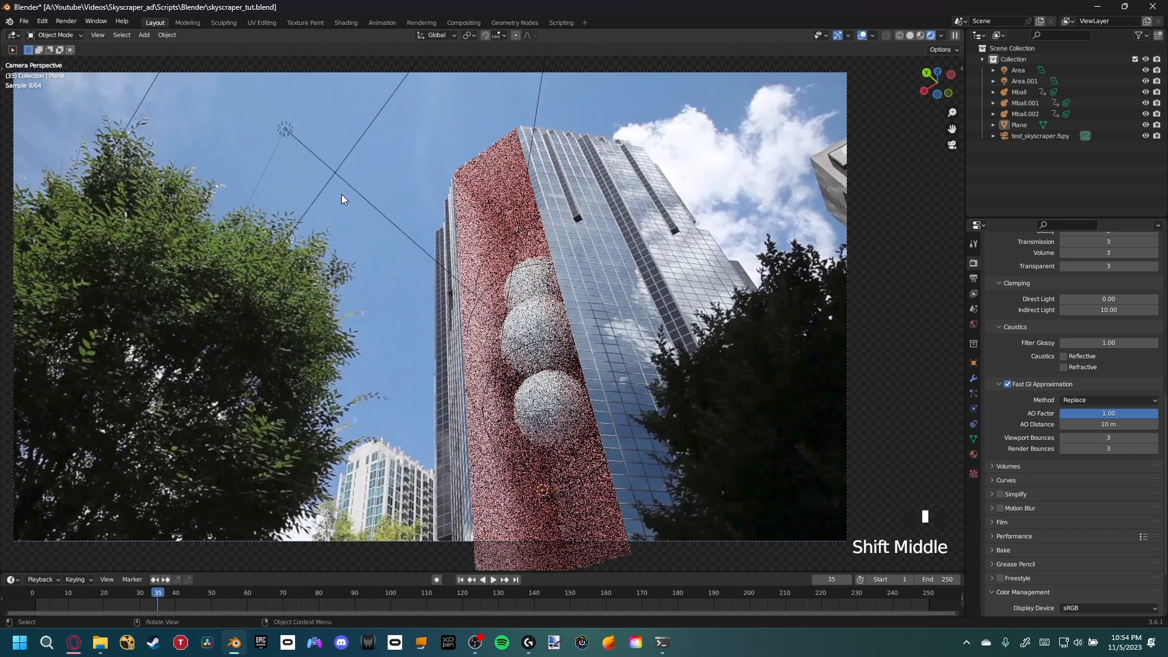
{"action": "scroll", "coordinate": [617, 335], "scroll_direction": "down", "scroll_amount": 2}
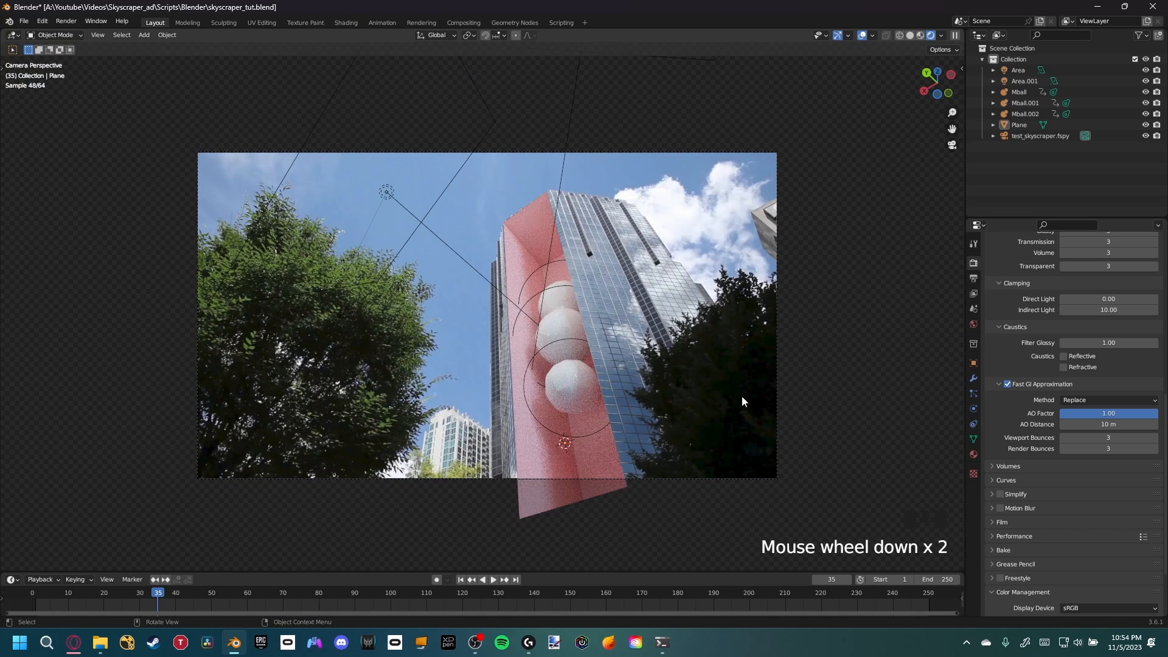
{"action": "scroll", "coordinate": [742, 396], "scroll_direction": "up", "scroll_amount": 1}
{"action": "left_click", "coordinate": [1003, 508]}
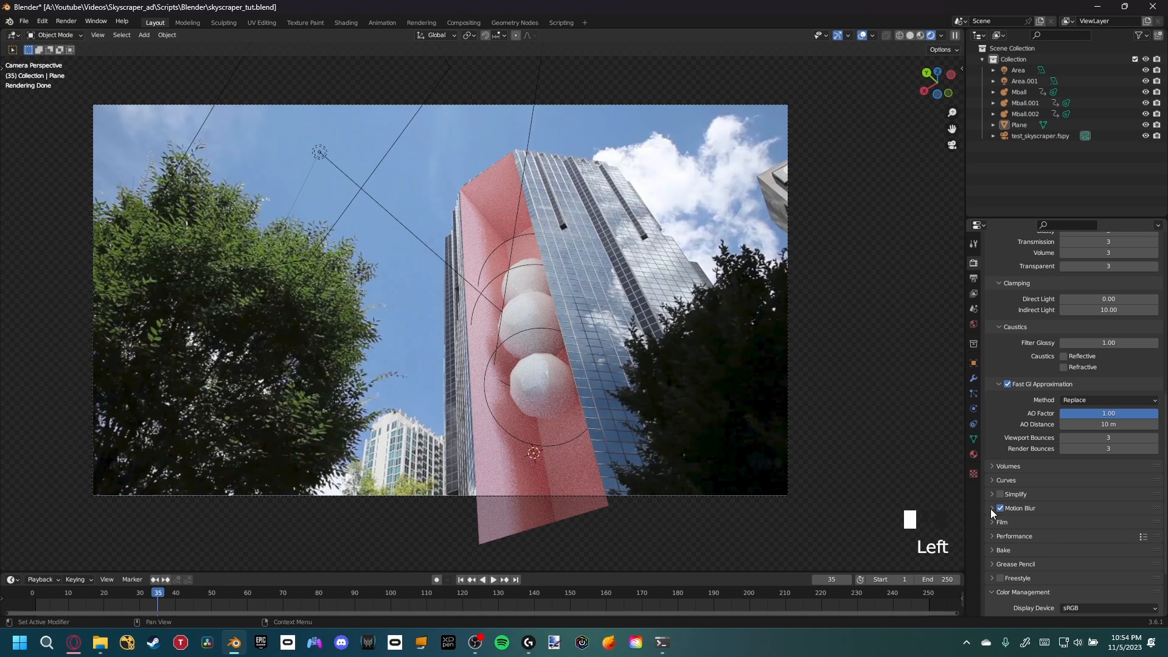
{"action": "left_click", "coordinate": [992, 508]}
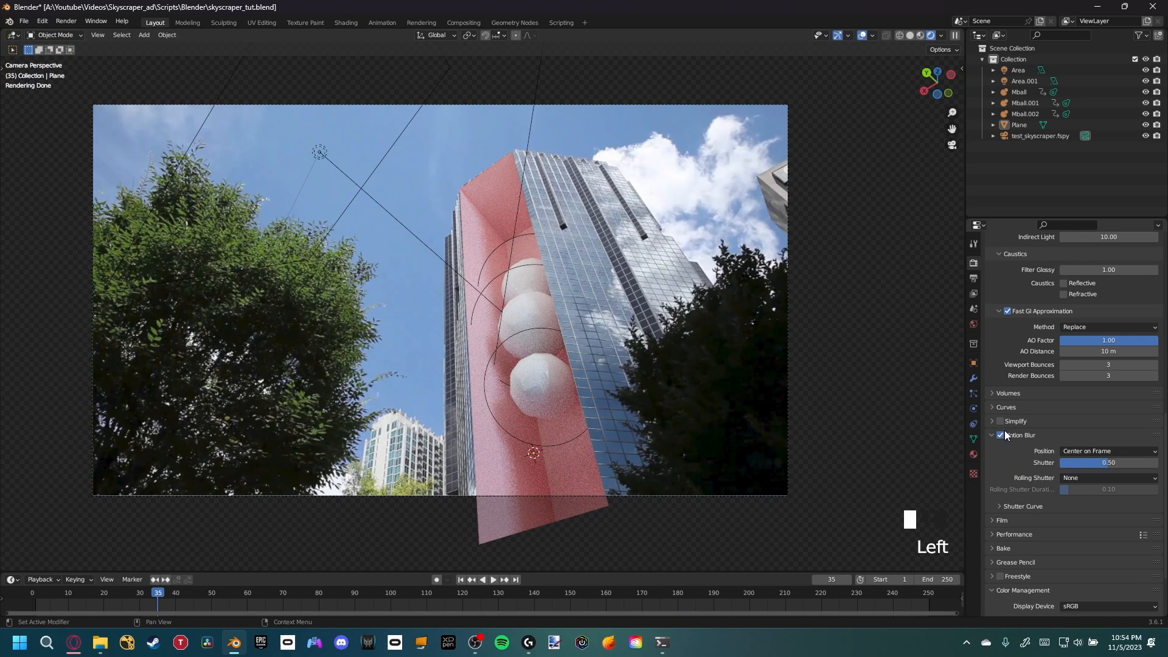
{"action": "left_click", "coordinate": [992, 435]}
{"action": "scroll", "coordinate": [1034, 492], "scroll_direction": "down", "scroll_amount": 1}
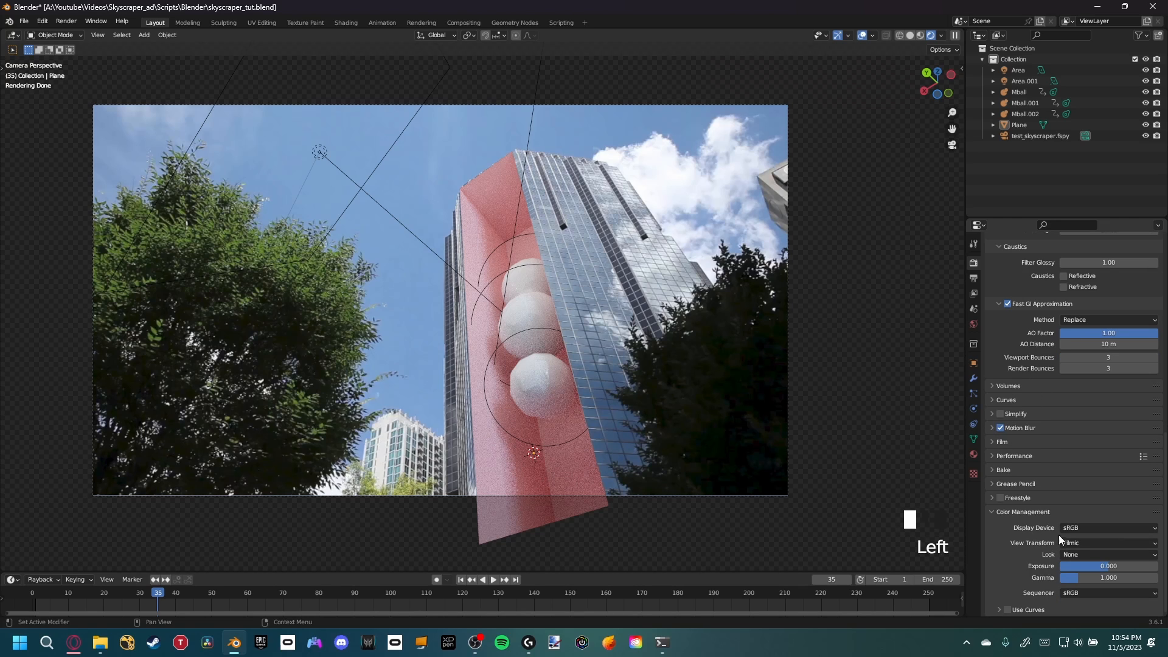
{"action": "scroll", "coordinate": [1028, 425], "scroll_direction": "up", "scroll_amount": 15}
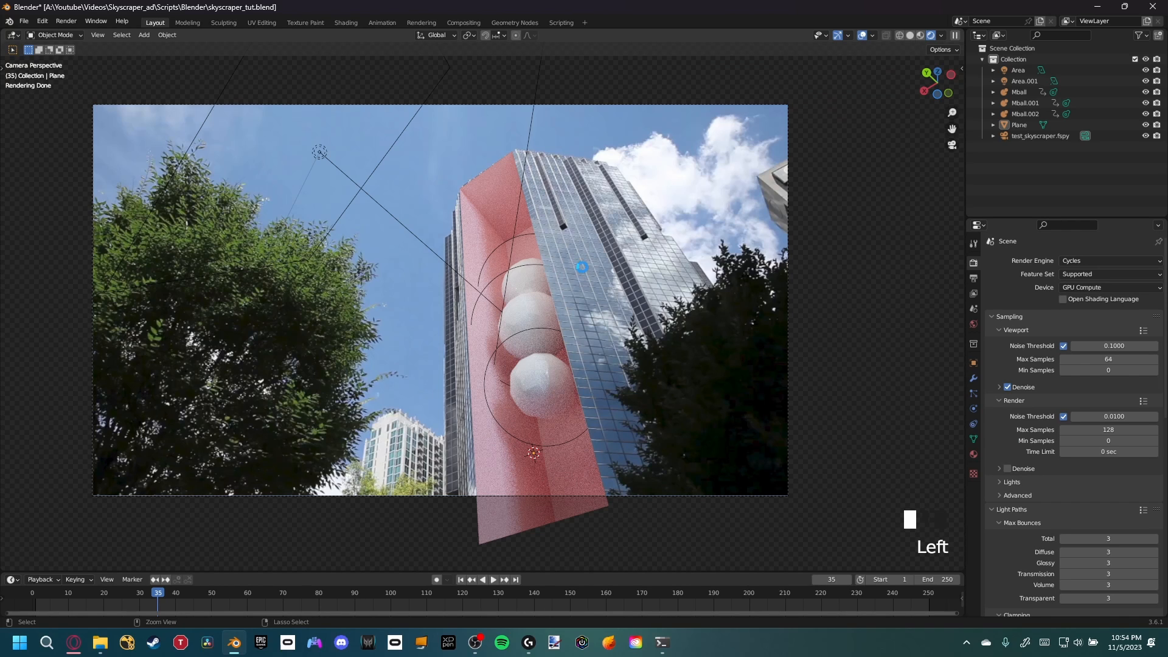
Save the blend file
{"action": "key", "text": "ctrl+s"}
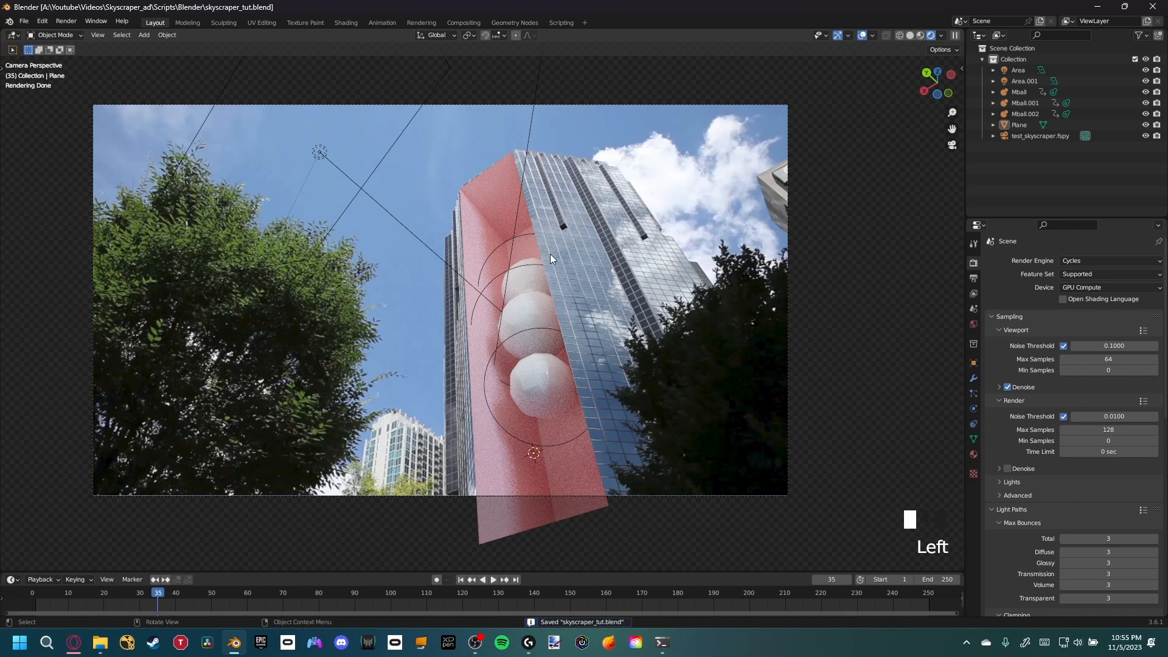
{"action": "left_click", "coordinate": [65, 21]}
{"action": "left_click", "coordinate": [78, 43]}
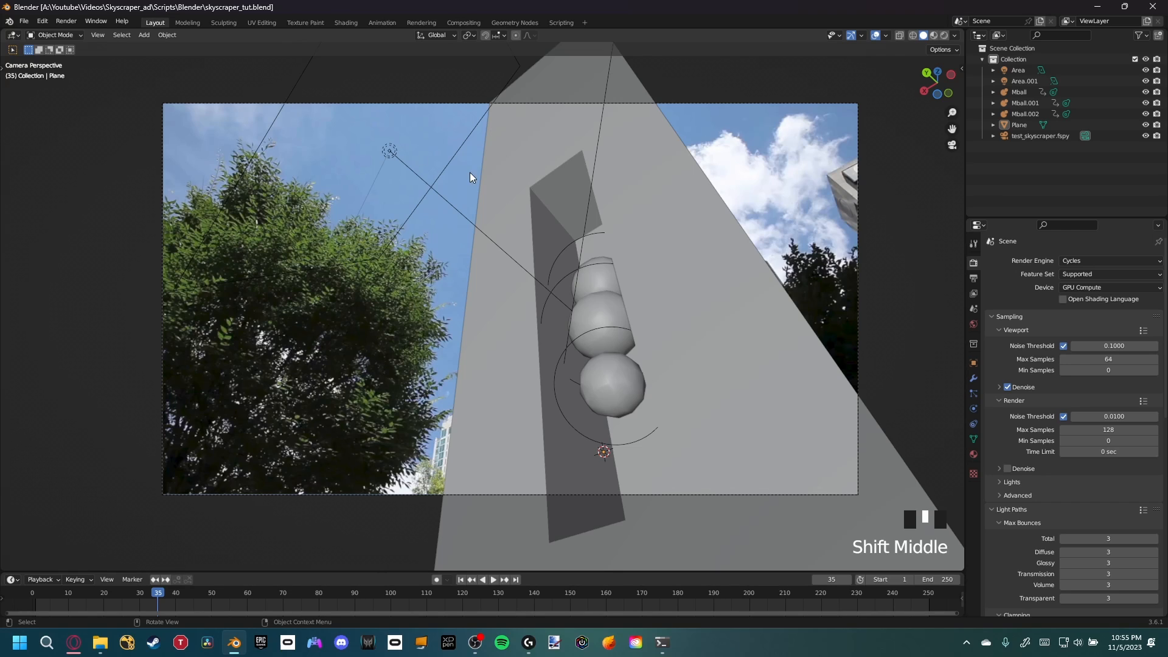
Start a new General Blender file
{"action": "left_click", "coordinate": [24, 22]}
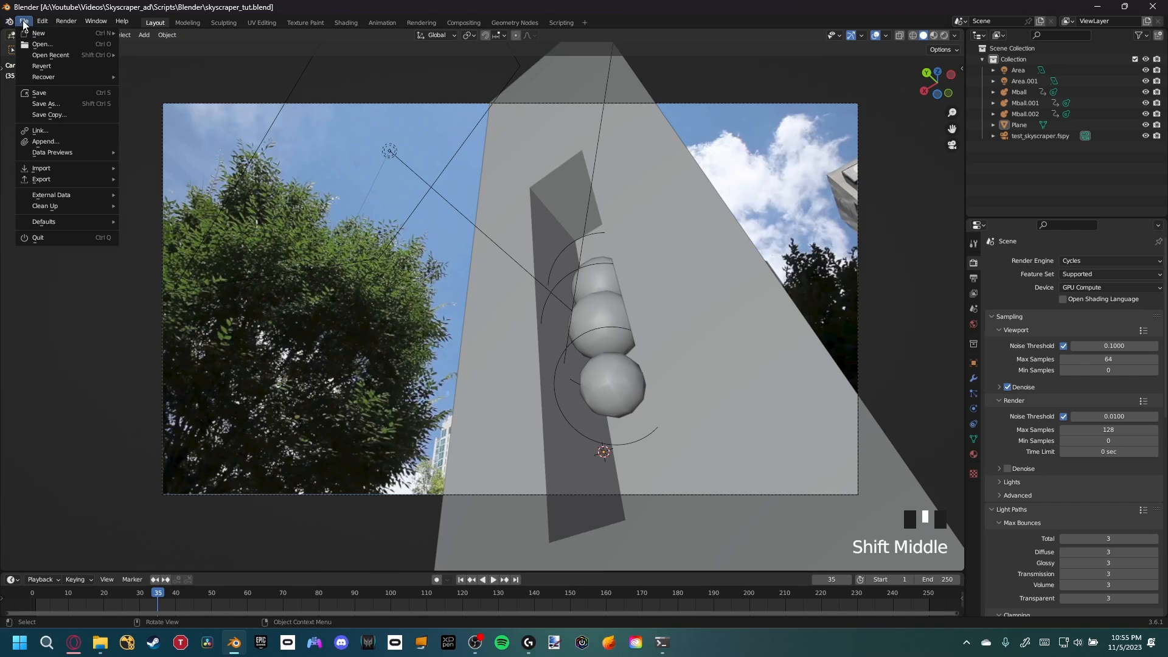
{"action": "mouse_move", "coordinate": [39, 33]}
{"action": "left_click", "coordinate": [143, 35]}
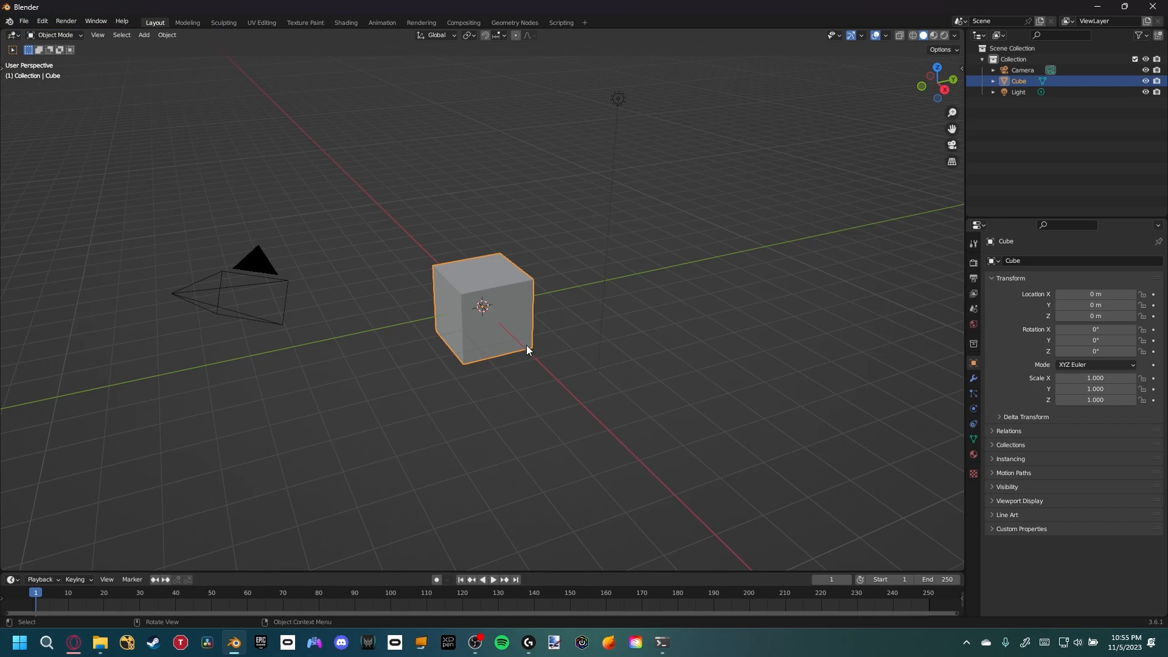
In the Compositing workspace, enable Use Nodes and delete the Render Layers node
{"action": "left_click", "coordinate": [463, 22]}
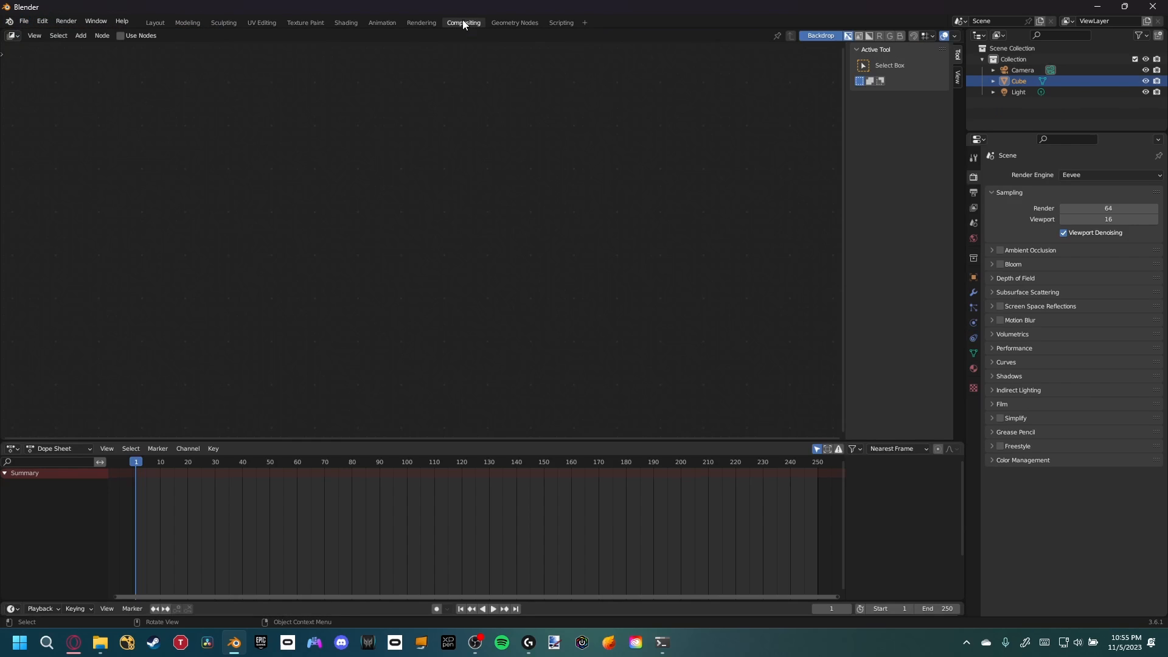
{"action": "left_click", "coordinate": [121, 35]}
{"action": "middle_click_drag", "start_coordinate": [206, 285], "coordinate": [333, 301]}
{"action": "left_click_drag", "start_coordinate": [443, 274], "coordinate": [351, 293]}
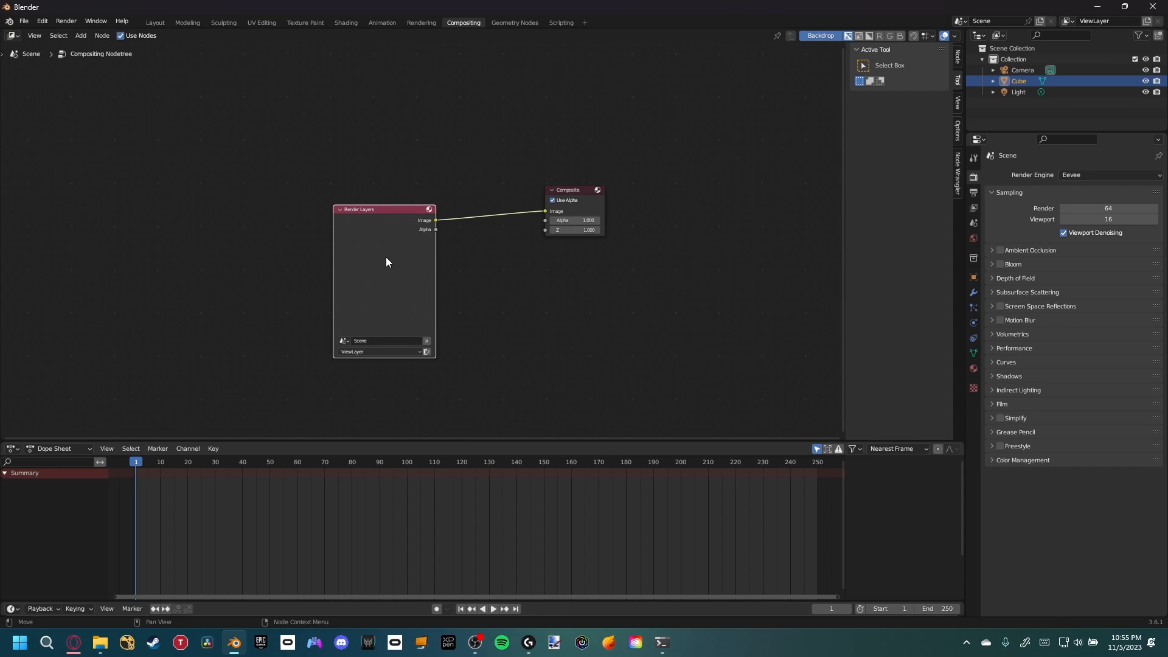
{"action": "key", "text": "x"}
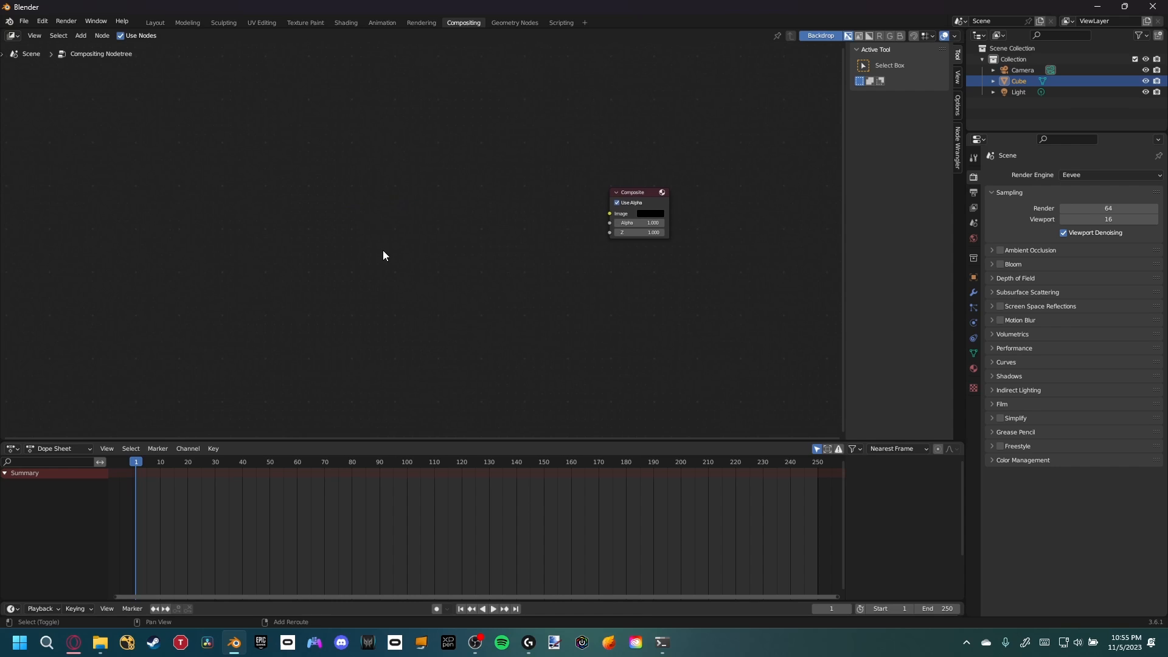
Add a Movie Clip node loaded with the skyscraper photo and place it above the Composite node
{"action": "key", "text": "shift+a"}
{"action": "left_click", "coordinate": [383, 252]}
{"action": "type", "text": "movie"}
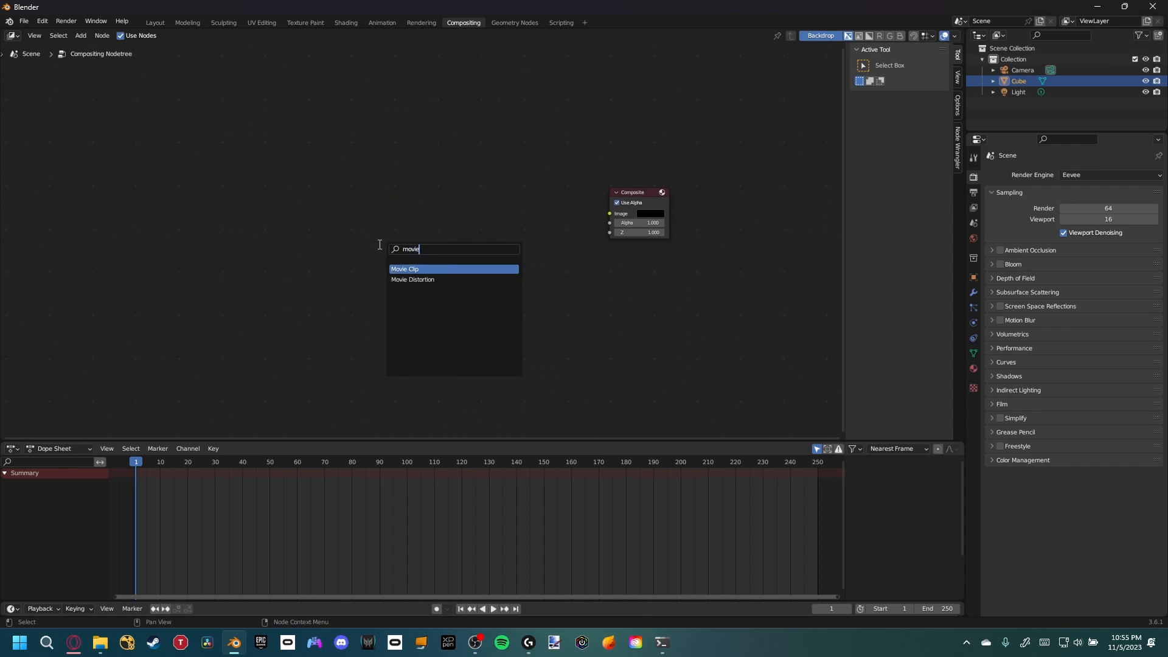
{"action": "key", "text": "Return"}
{"action": "left_click", "coordinate": [381, 242]}
{"action": "left_click", "coordinate": [422, 368]}
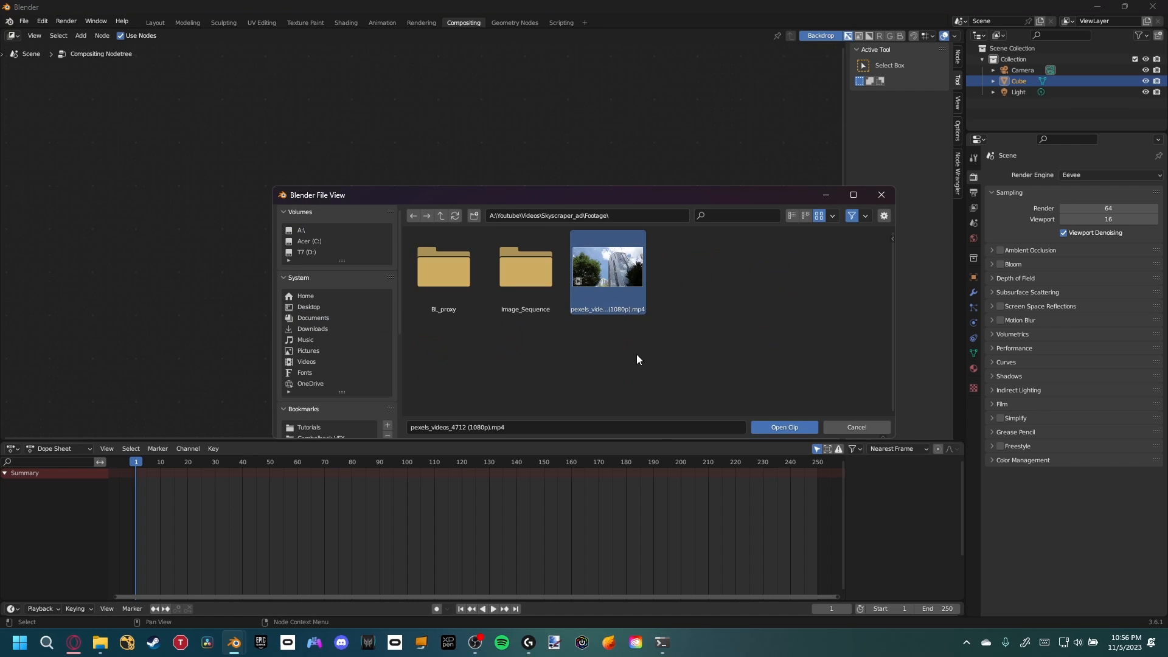
{"action": "left_click", "coordinate": [804, 429]}
{"action": "left_click_drag", "start_coordinate": [415, 283], "coordinate": [365, 144]}
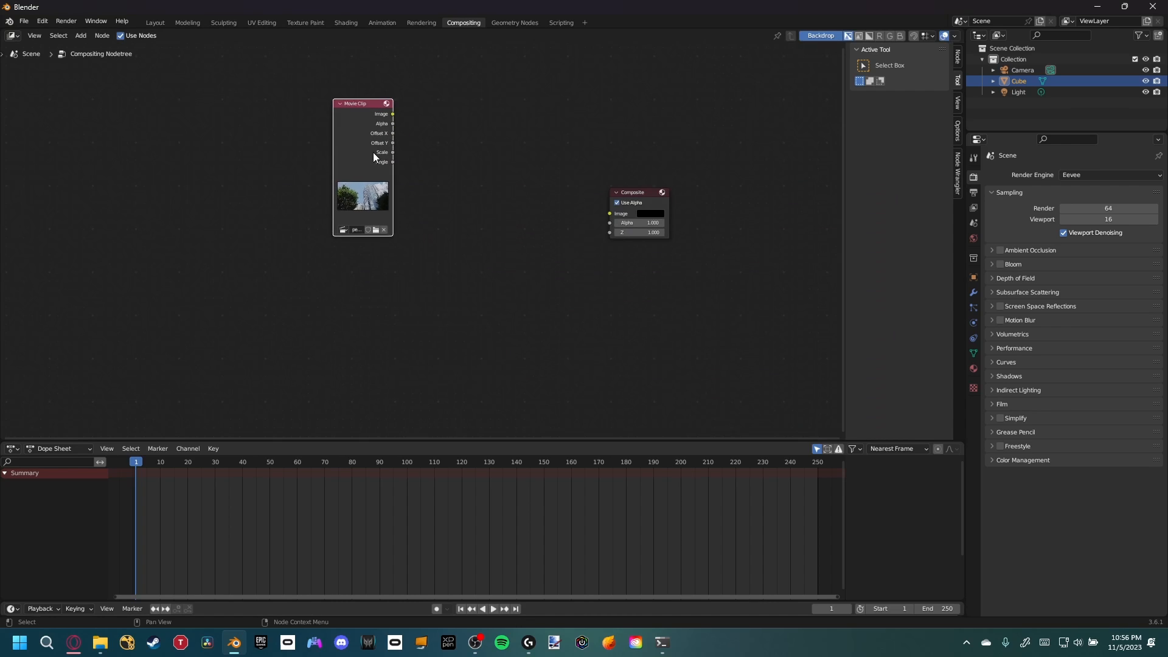
Add a second Movie Clip node and load the whole Skyscraper_comp_test PNG sequence from the Comp_v1 renders folder
{"action": "key", "text": "shift+a"}
{"action": "left_click", "coordinate": [397, 291]}
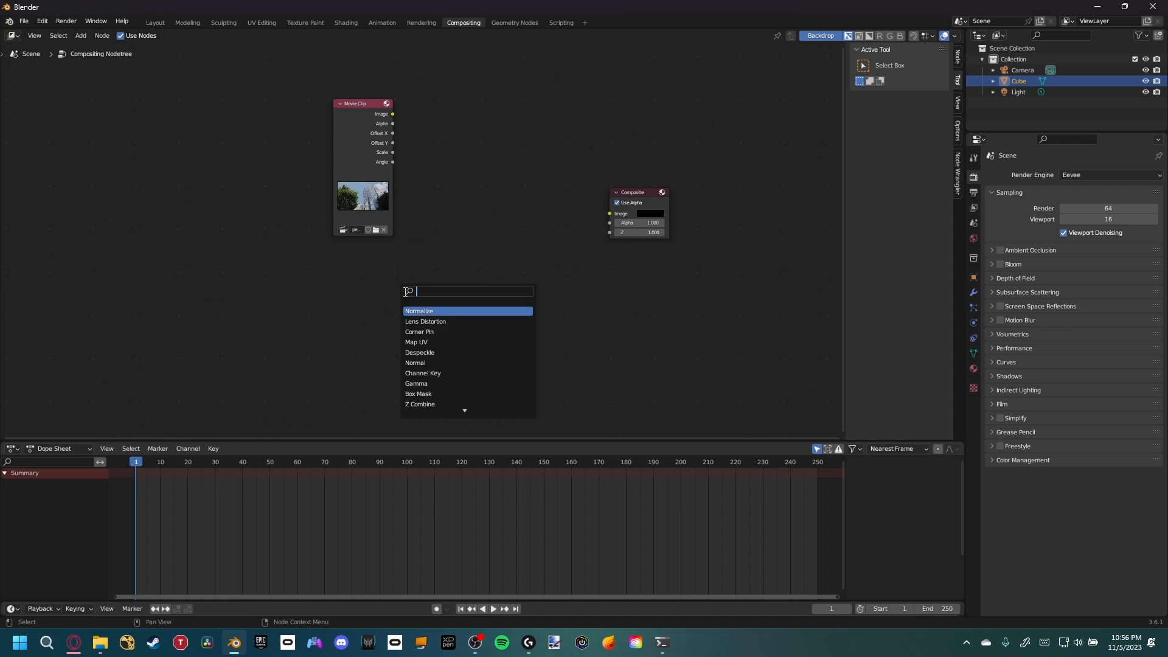
{"action": "type", "text": "movie"}
{"action": "key", "text": "Return"}
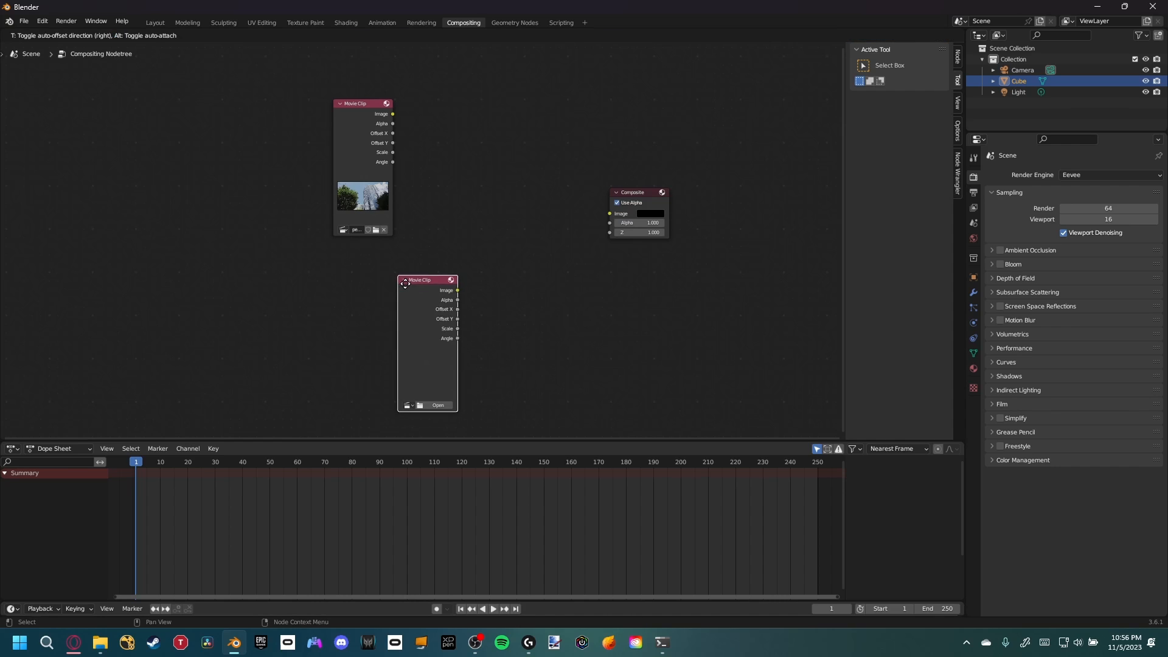
{"action": "left_click", "coordinate": [369, 270]}
{"action": "left_click", "coordinate": [407, 395]}
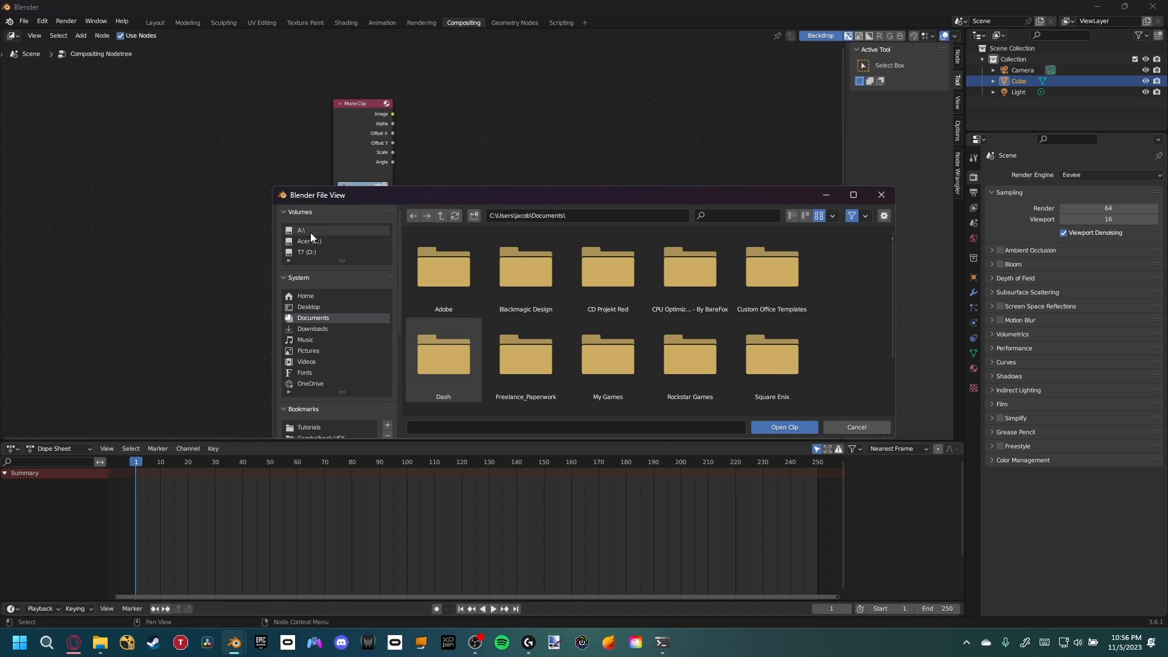
{"action": "left_click", "coordinate": [310, 232]}
{"action": "double_click", "coordinate": [696, 317]}
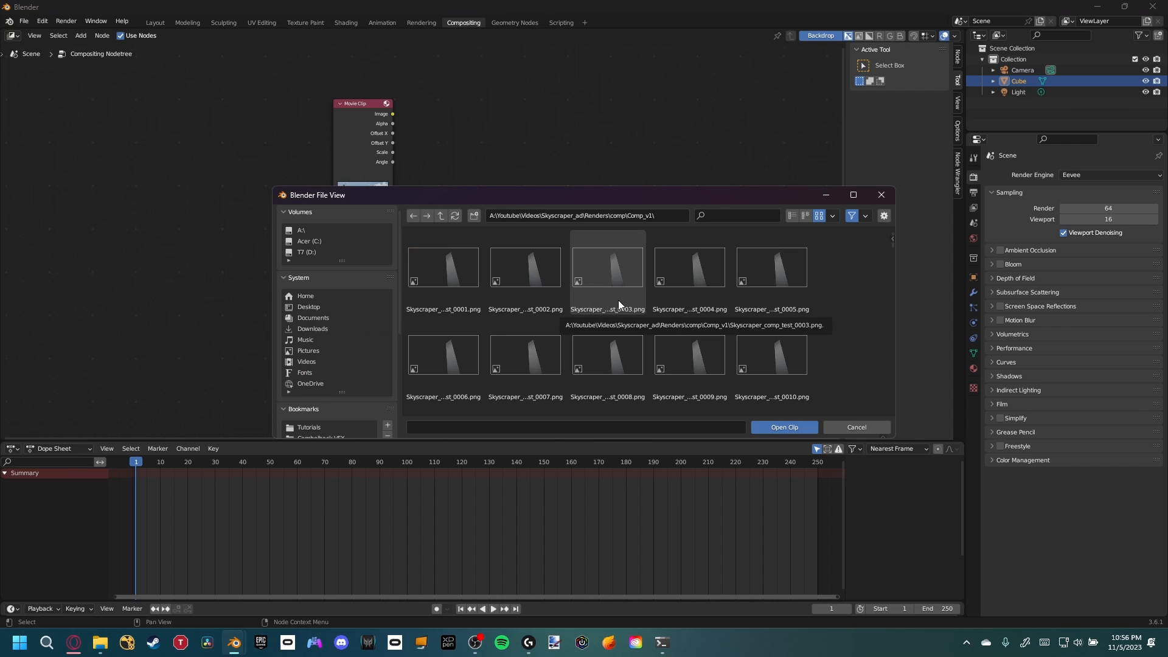
{"action": "key", "text": "a"}
{"action": "left_click", "coordinate": [784, 427]}
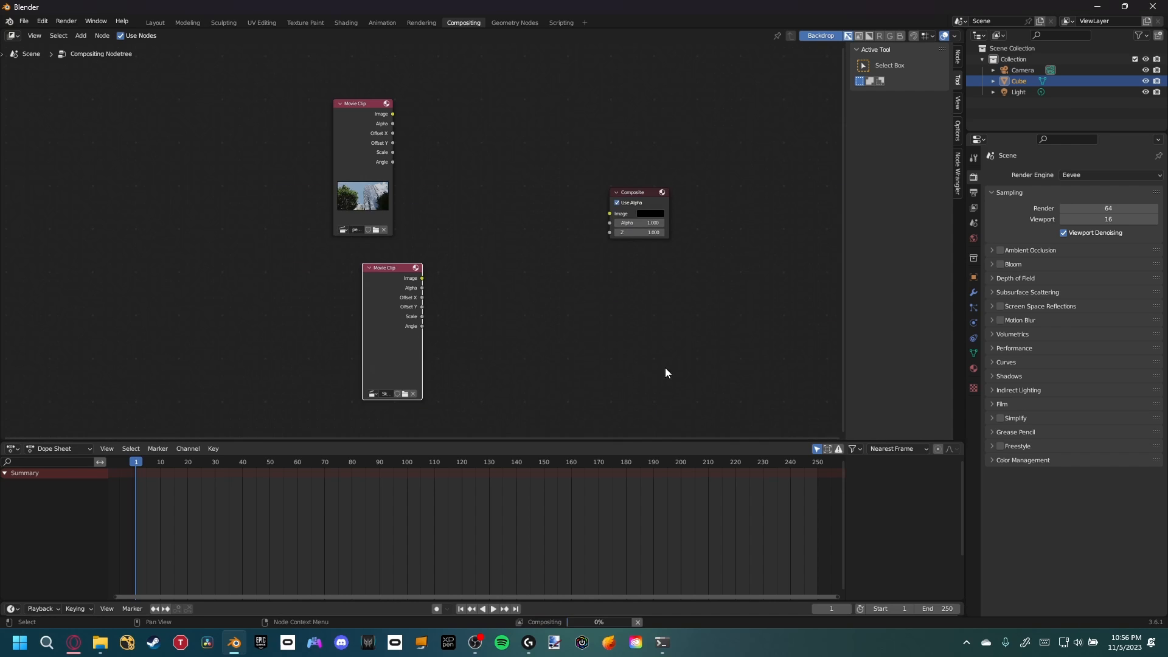
Add an Alpha Over node next to the Movie Clip nodes
{"action": "left_click_drag", "start_coordinate": [422, 280], "coordinate": [338, 308]}
{"action": "key", "text": "shift+a"}
{"action": "left_click", "coordinate": [468, 307]}
{"action": "type", "text": "alpha"}
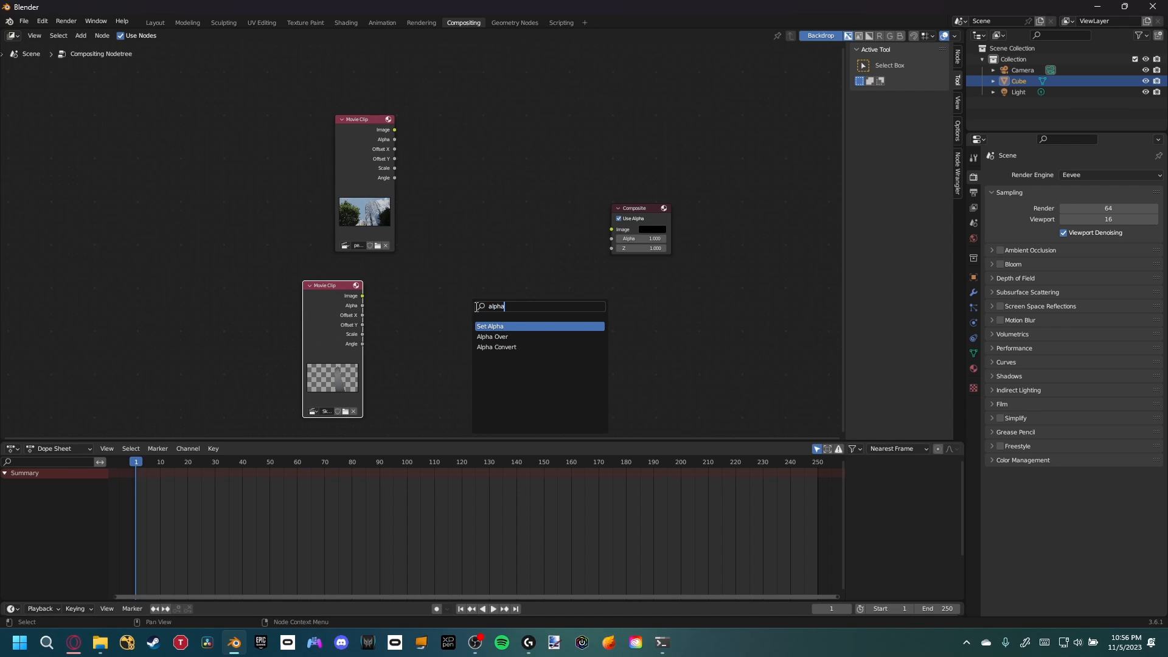
{"action": "left_click", "coordinate": [494, 337]}
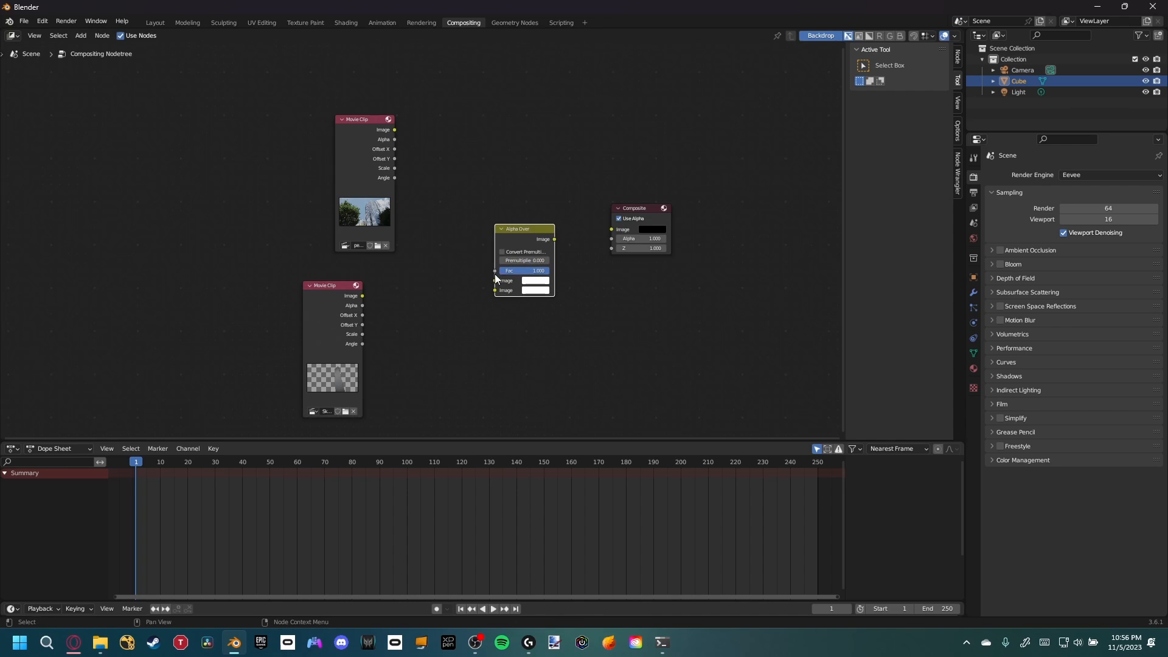
Connect both Movie Clip images to the Alpha Over node's image inputs and rearrange the clip nodes
{"action": "left_click_drag", "start_coordinate": [363, 296], "coordinate": [495, 280]}
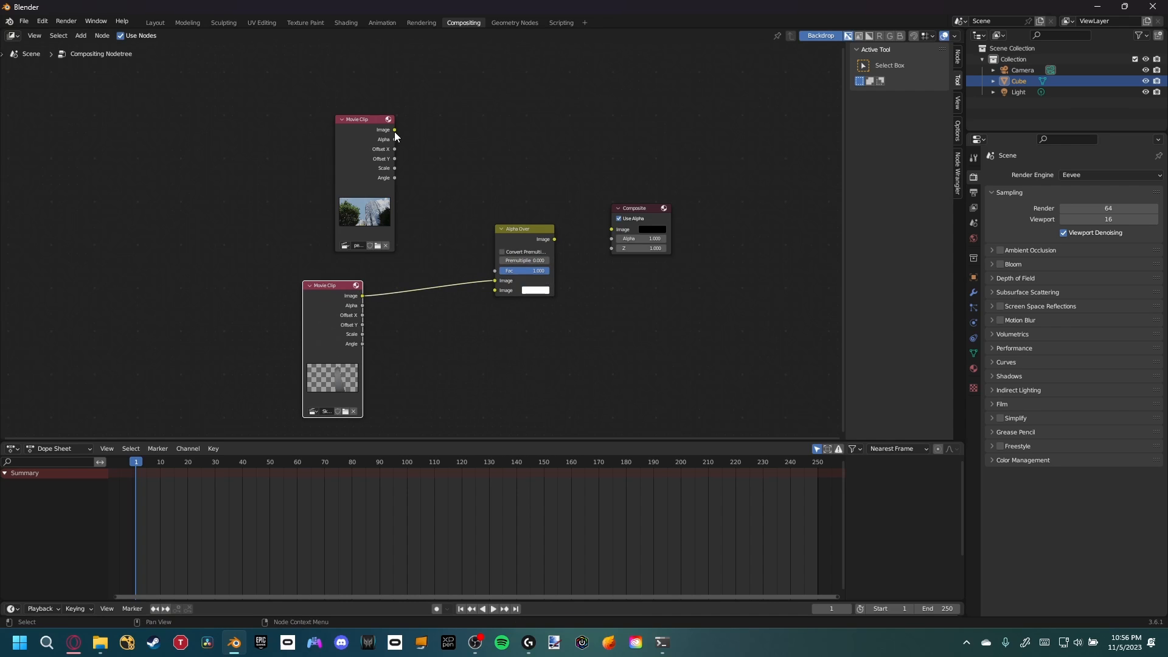
{"action": "left_click", "coordinate": [394, 130]}
{"action": "left_click_drag", "start_coordinate": [394, 130], "coordinate": [494, 290]}
{"action": "left_click_drag", "start_coordinate": [368, 304], "coordinate": [369, 227]}
{"action": "left_click_drag", "start_coordinate": [376, 100], "coordinate": [401, 171]}
{"action": "key", "text": "g"}
{"action": "left_click", "coordinate": [392, 359]}
Preview the Alpha Over output through a Viewer node and move the Viewer aside
{"action": "left_click", "coordinate": [535, 241], "text": "ctrl+shift"}
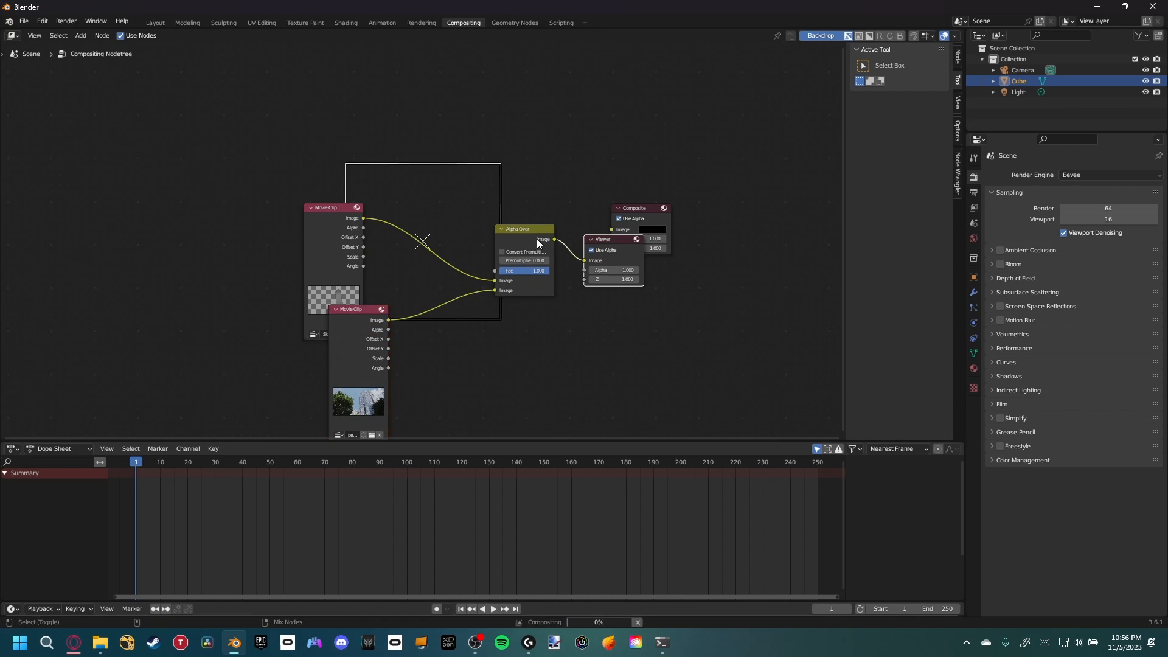
{"action": "left_click_drag", "start_coordinate": [612, 252], "coordinate": [650, 323]}
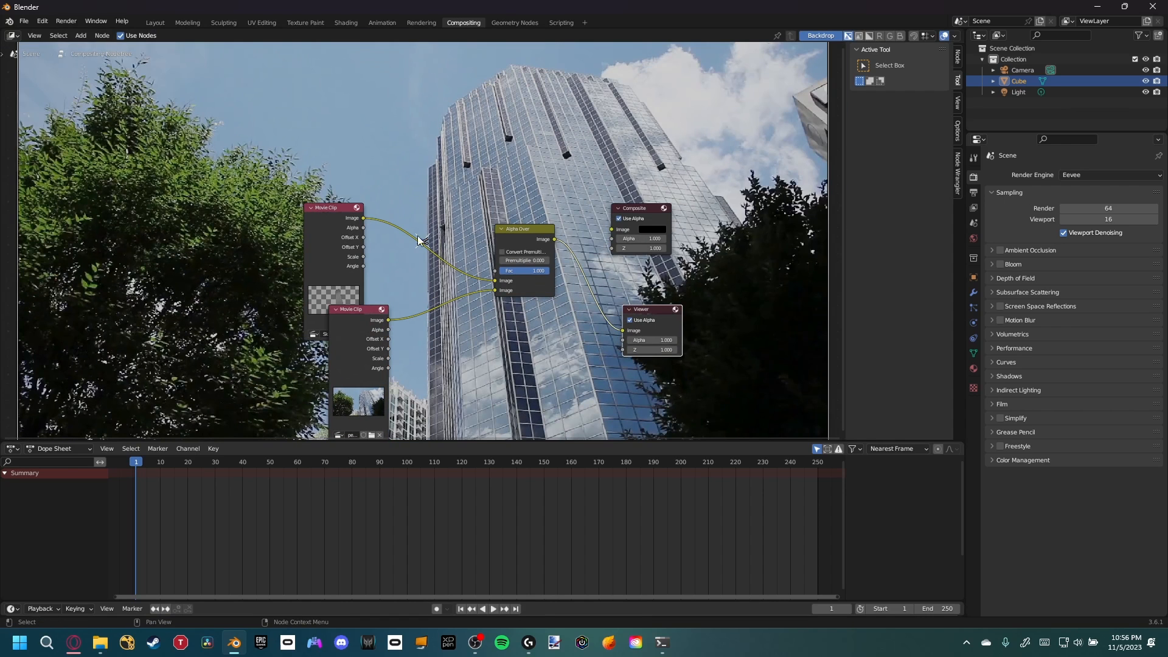
Swap the Alpha Over inputs so the photo clip is the background and the rendered sequence the foreground, and rearrange the clip nodes
{"action": "left_click_drag", "start_coordinate": [330, 234], "coordinate": [350, 181]}
{"action": "left_click_drag", "start_coordinate": [360, 336], "coordinate": [297, 331]}
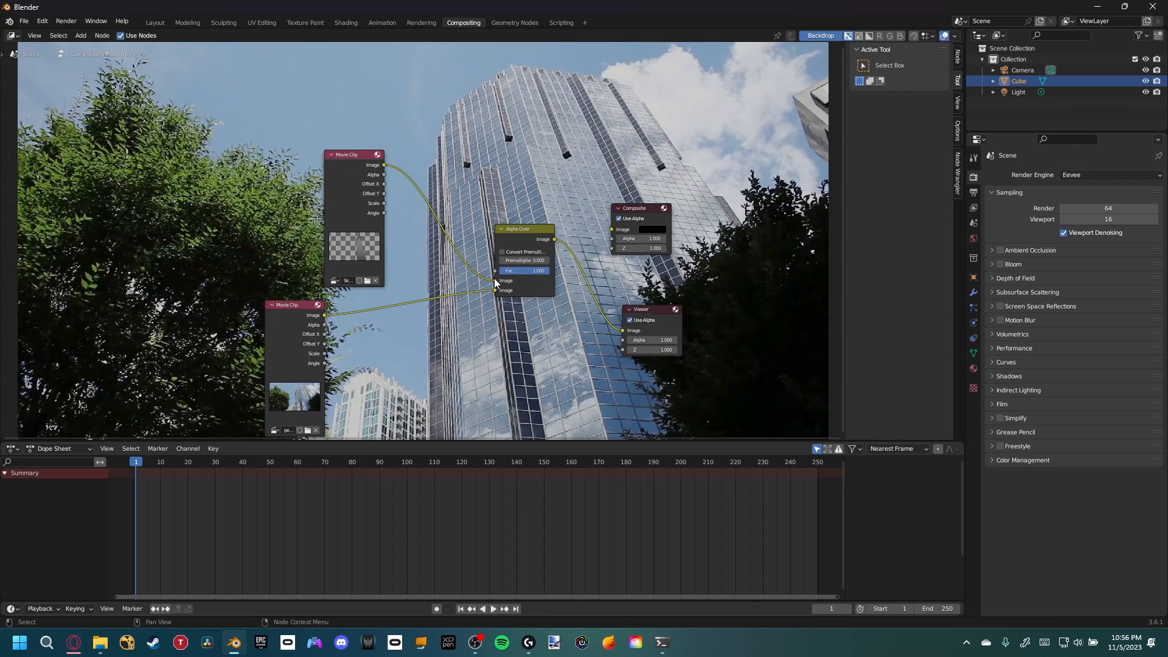
{"action": "left_click_drag", "start_coordinate": [494, 280], "coordinate": [495, 291]}
{"action": "left_click_drag", "start_coordinate": [273, 316], "coordinate": [266, 278]}
{"action": "left_click_drag", "start_coordinate": [347, 163], "coordinate": [494, 280]}
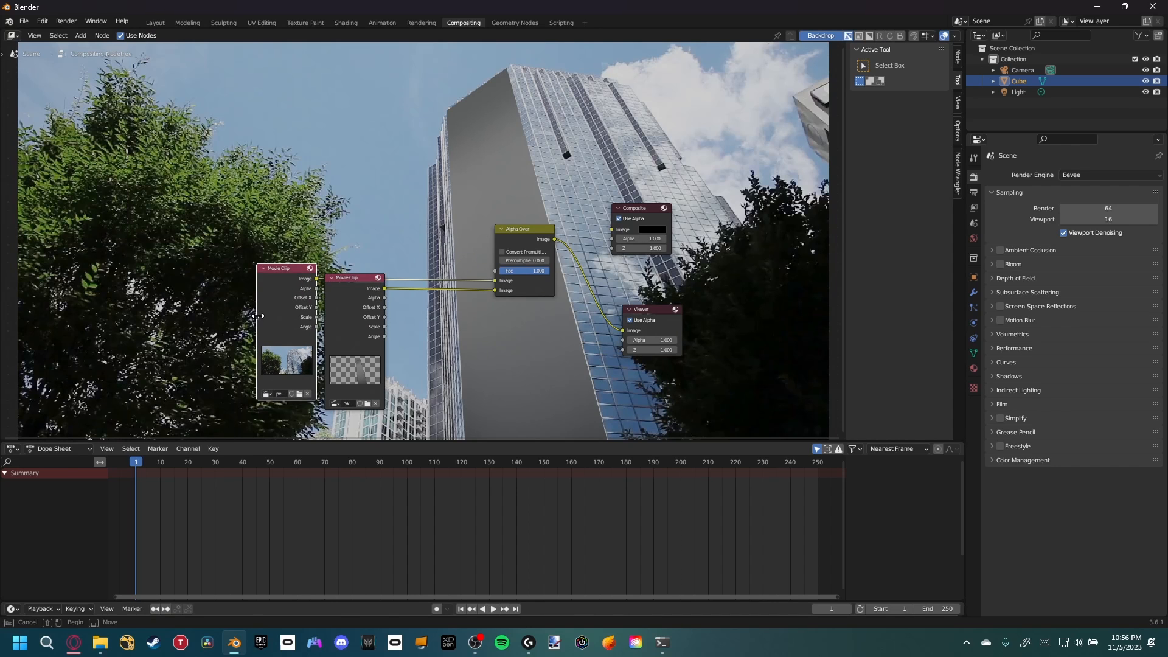
{"action": "left_click_drag", "start_coordinate": [257, 318], "coordinate": [257, 192]}
{"action": "middle_click_drag", "start_coordinate": [452, 208], "coordinate": [378, 217]}
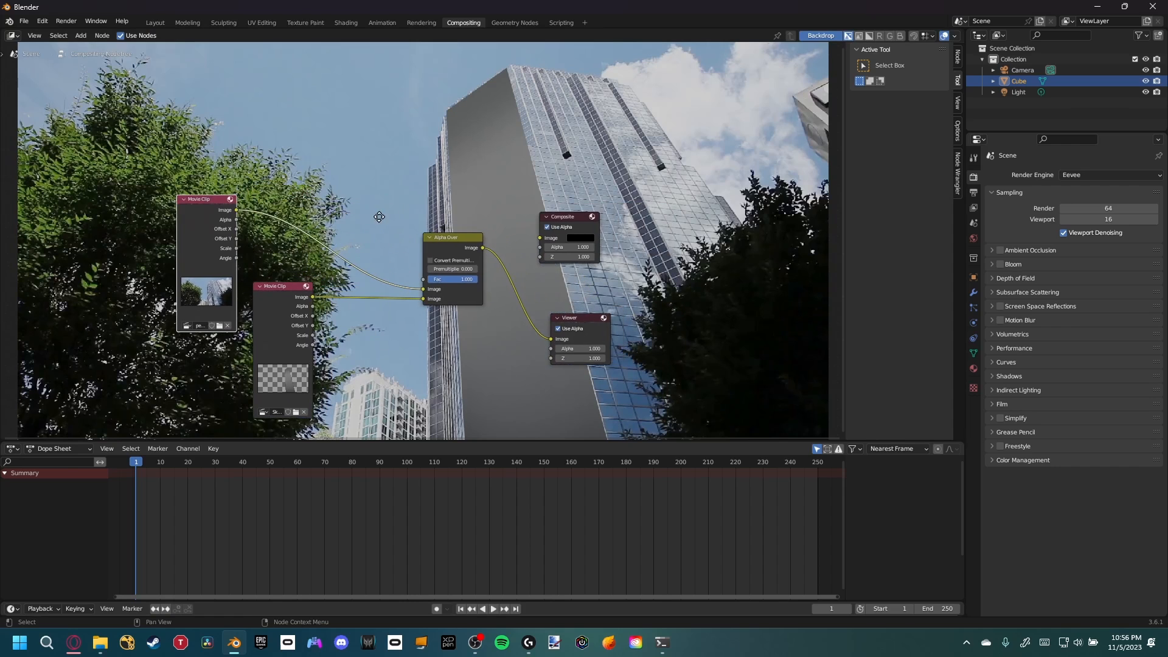
{"action": "key", "text": "v"}
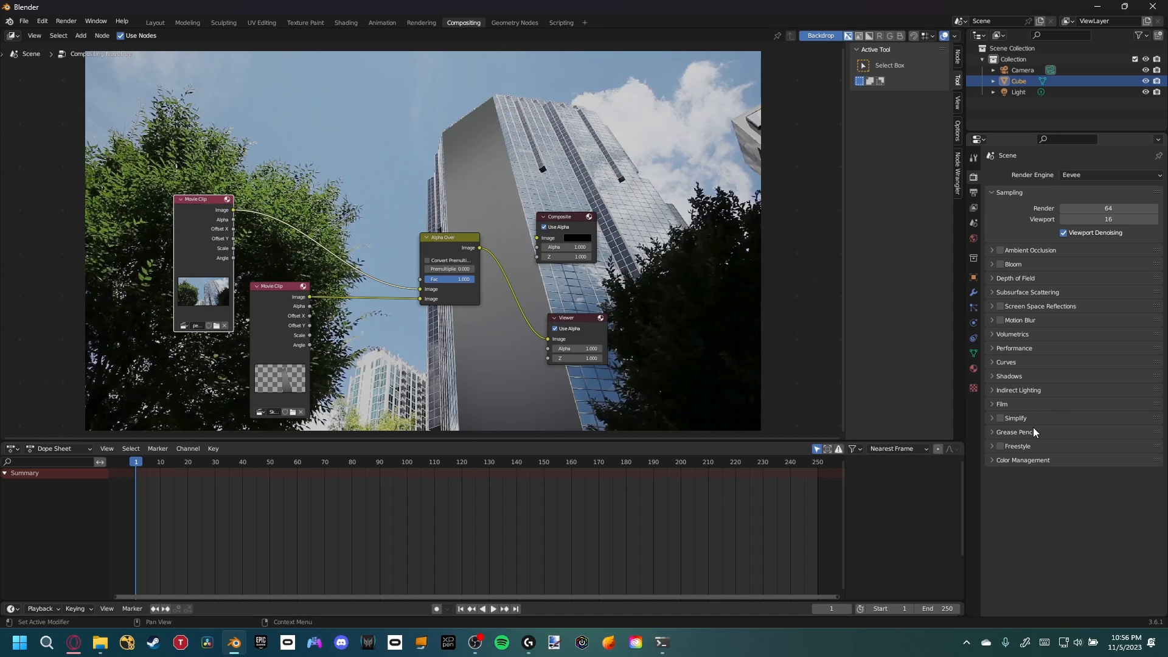
Set the scene's Color Management view transform to Standard
{"action": "left_click", "coordinate": [1003, 461]}
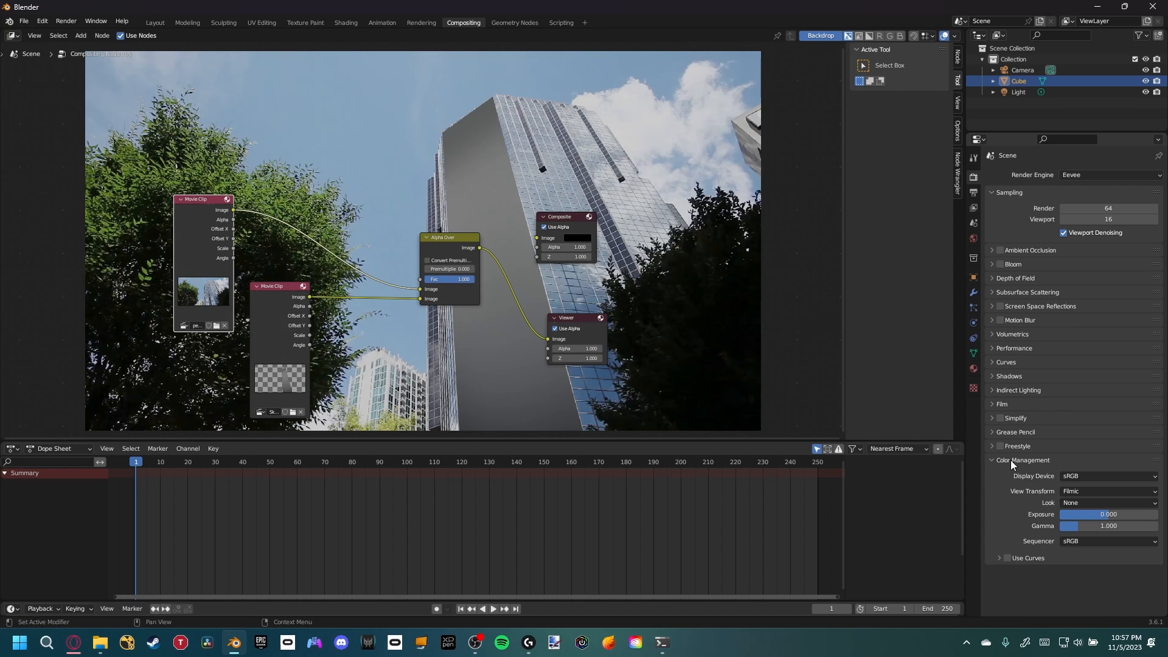
{"action": "left_click", "coordinate": [1079, 491]}
{"action": "left_click", "coordinate": [1078, 503]}
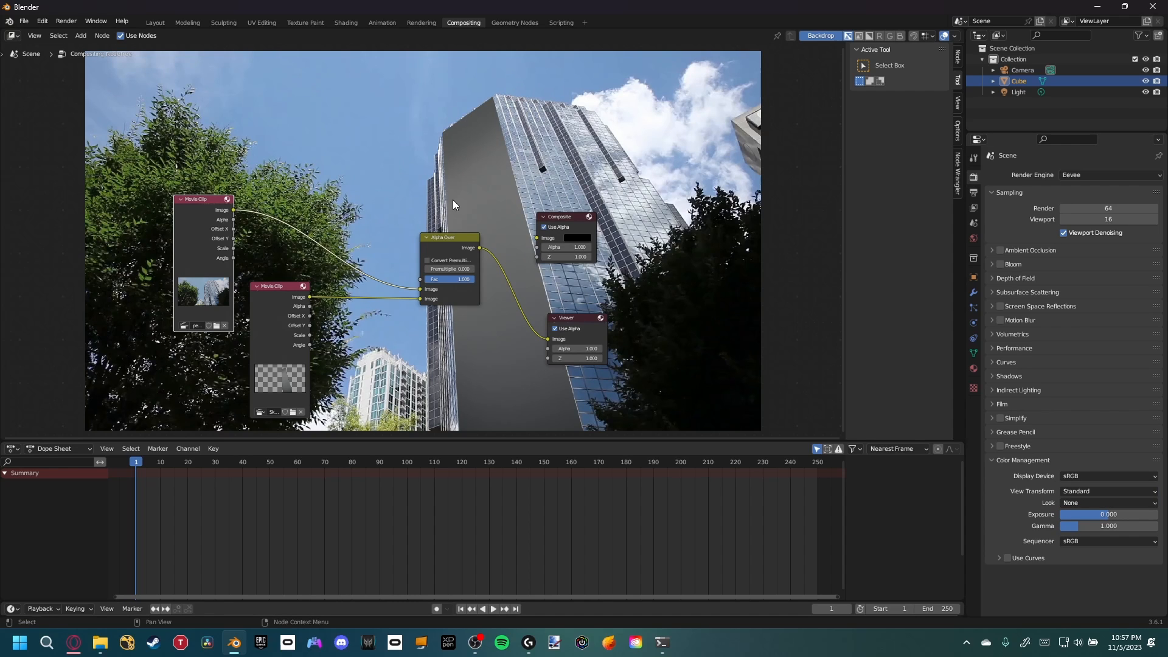
Insert a Glare node between the rendered sequence's Movie Clip node and the Alpha Over node
{"action": "left_click_drag", "start_coordinate": [287, 329], "coordinate": [276, 356]}
{"action": "left_click_drag", "start_coordinate": [211, 266], "coordinate": [219, 167]}
{"action": "left_click_drag", "start_coordinate": [279, 337], "coordinate": [188, 319]}
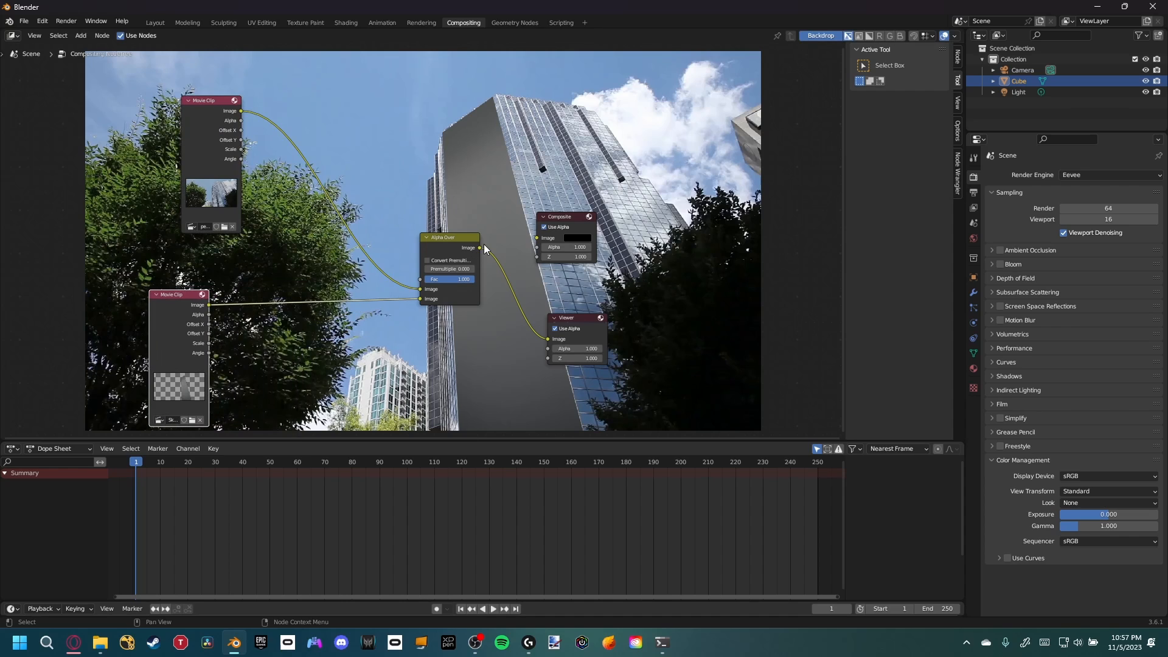
{"action": "left_click_drag", "start_coordinate": [480, 248], "coordinate": [536, 238]}
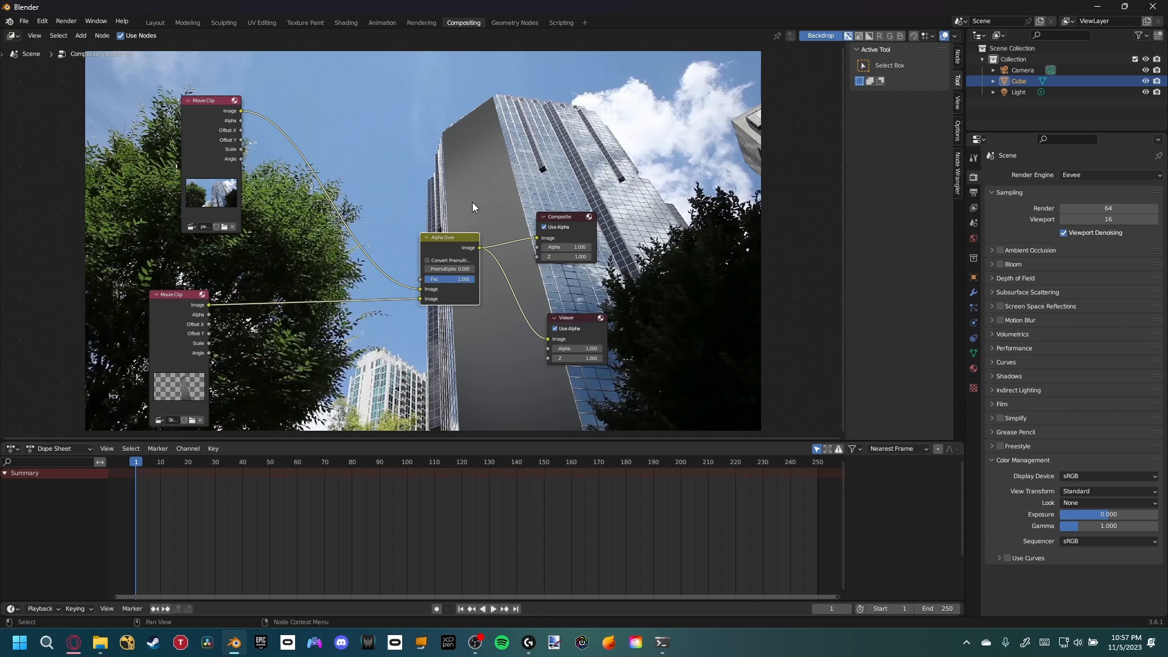
{"action": "left_click_drag", "start_coordinate": [185, 329], "coordinate": [148, 319]}
{"action": "key", "text": "shift+a"}
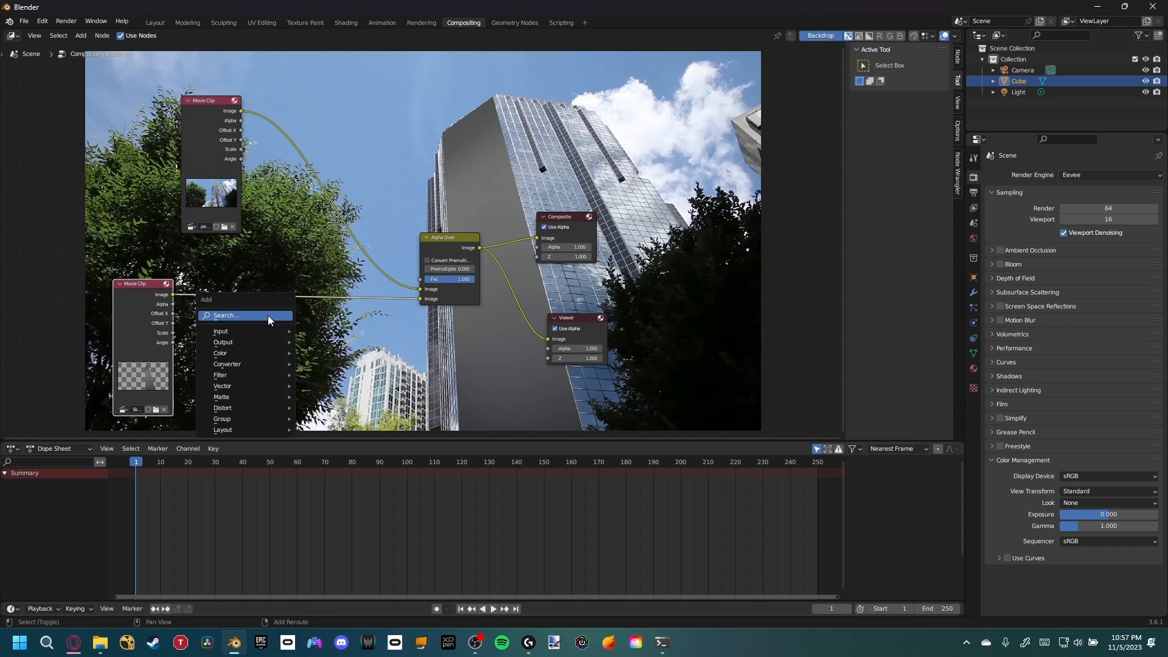
{"action": "left_click", "coordinate": [270, 317]}
{"action": "type", "text": "glare"}
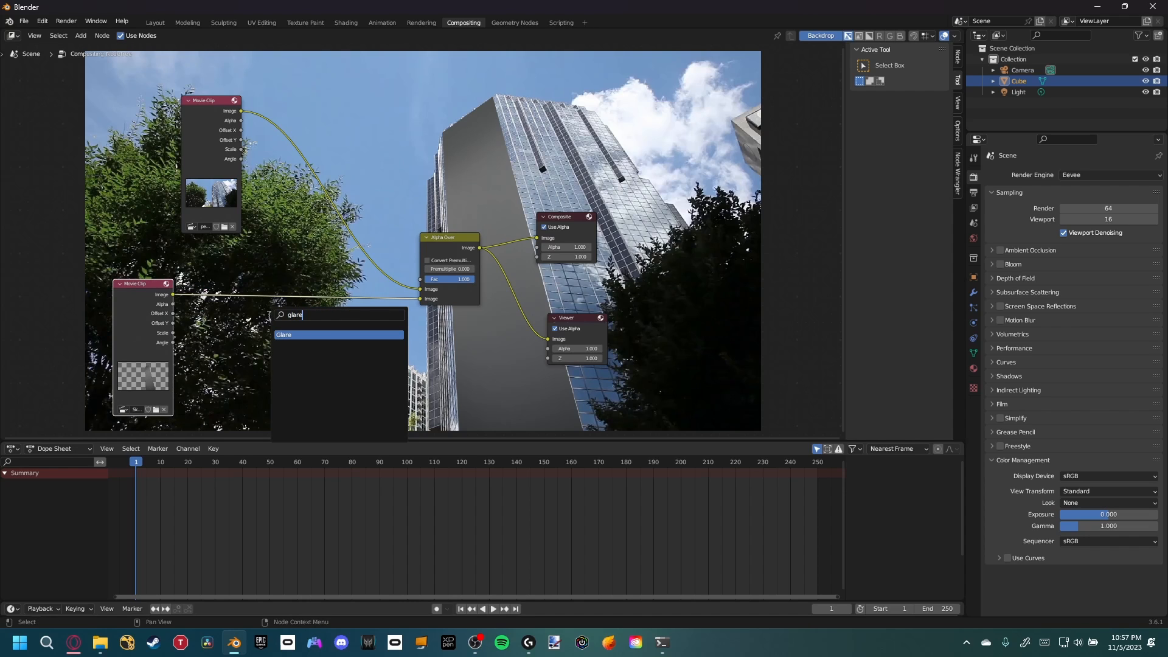
{"action": "key", "text": "Return"}
{"action": "left_click", "coordinate": [277, 295]}
Jump to frame 100 to preview the composite over the photo
{"action": "left_click", "coordinate": [543, 462]}
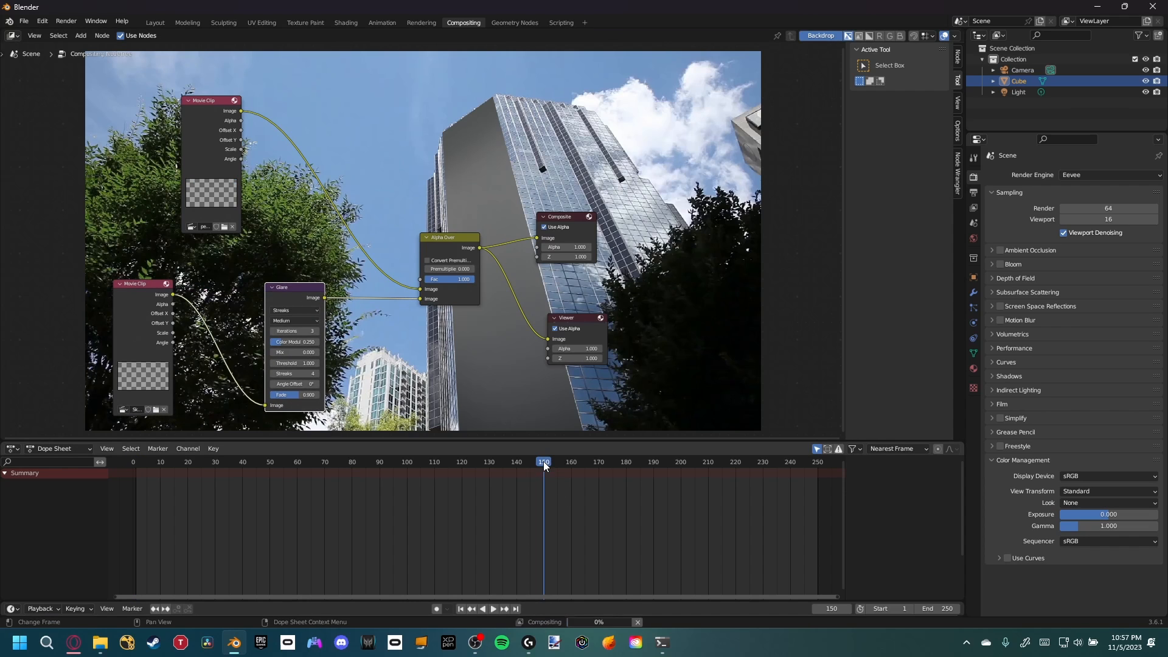
{"action": "left_click", "coordinate": [407, 463]}
{"action": "middle_click_drag", "start_coordinate": [433, 303], "coordinate": [457, 301]}
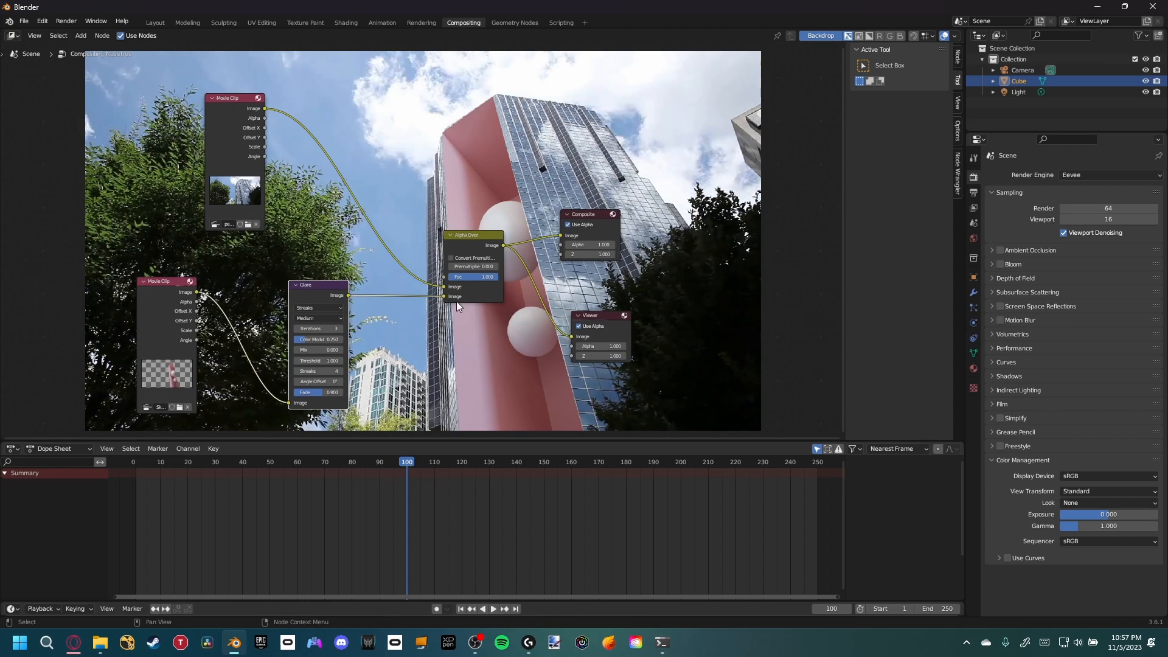
{"action": "middle_click_drag", "start_coordinate": [514, 182], "coordinate": [628, 158]}
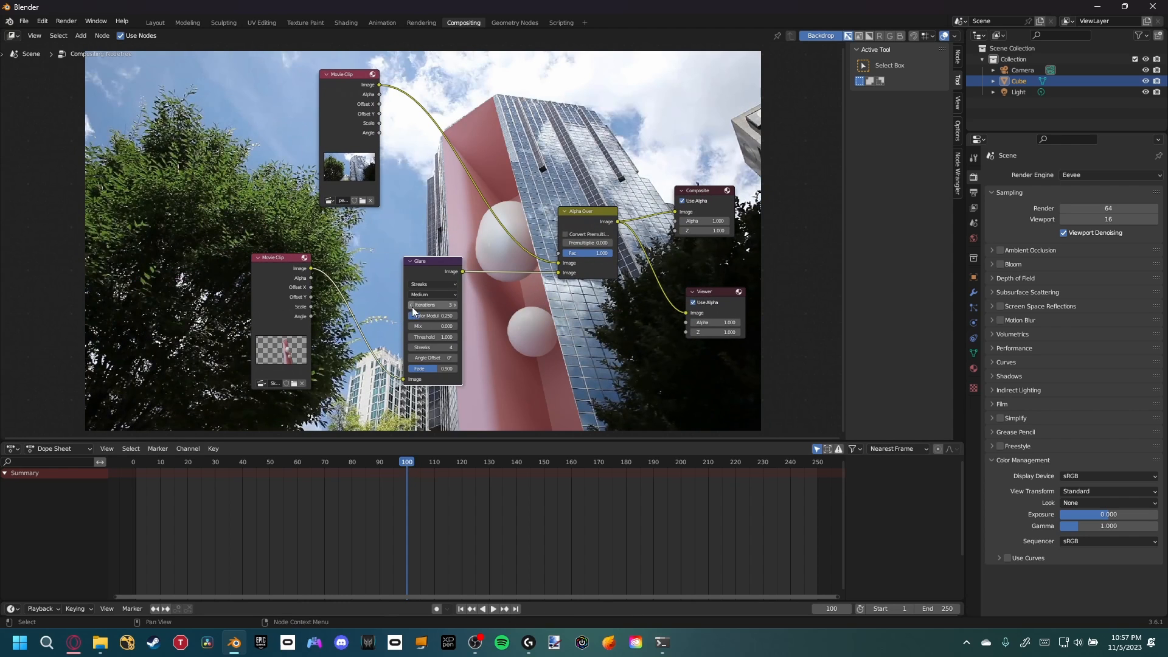
Set the Glare node to Fog Glow with a threshold of 0.400
{"action": "left_click", "coordinate": [429, 286]}
{"action": "left_click", "coordinate": [426, 308]}
{"action": "middle_click_drag", "start_coordinate": [426, 308], "coordinate": [360, 338]}
{"action": "left_click", "coordinate": [349, 330]}
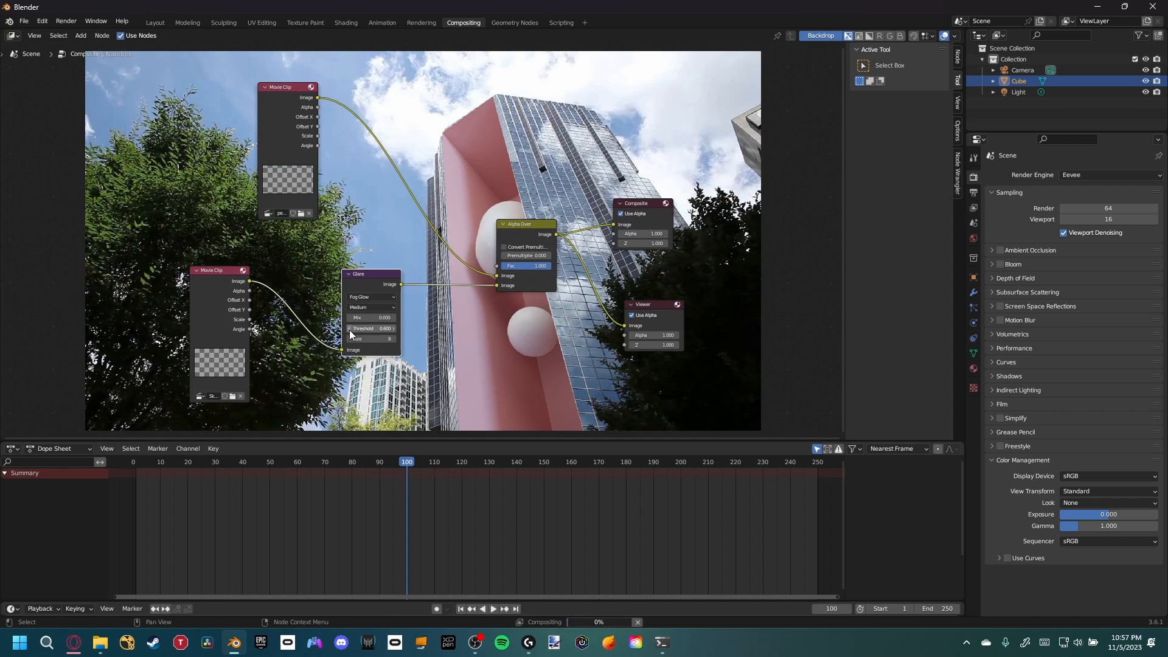
{"action": "middle_click_drag", "start_coordinate": [443, 326], "coordinate": [419, 358]}
{"action": "scroll", "coordinate": [411, 344], "scroll_direction": "down", "scroll_amount": 2}
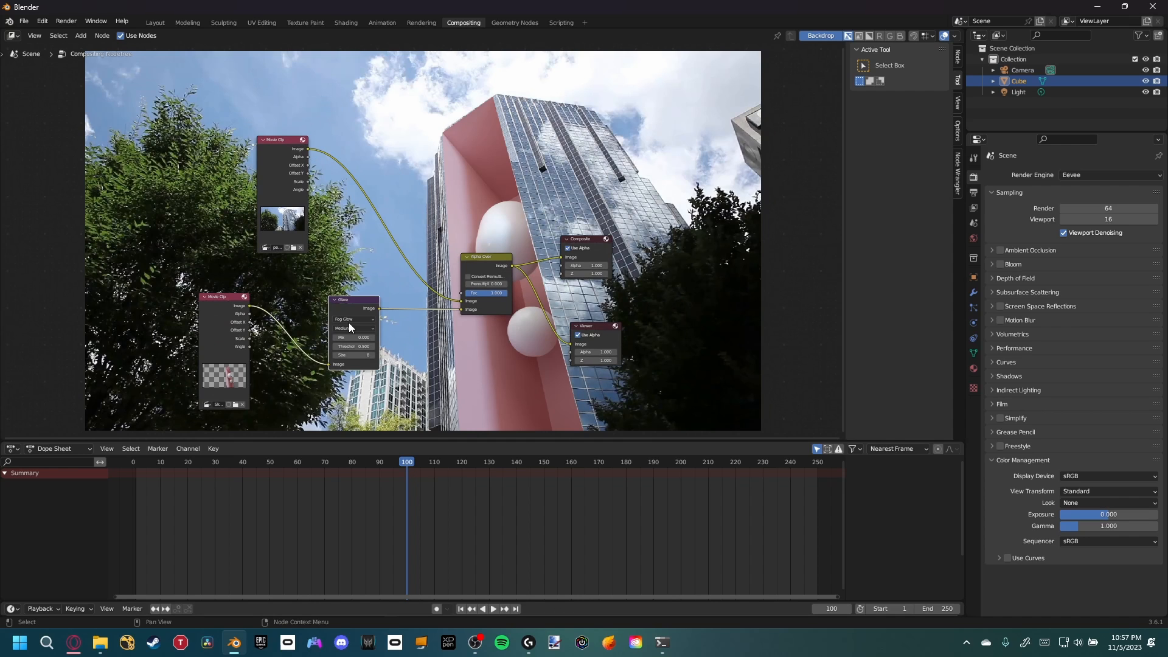
{"action": "scroll", "coordinate": [389, 345], "scroll_direction": "up", "scroll_amount": 3}
{"action": "left_click_drag", "start_coordinate": [350, 285], "coordinate": [345, 276]}
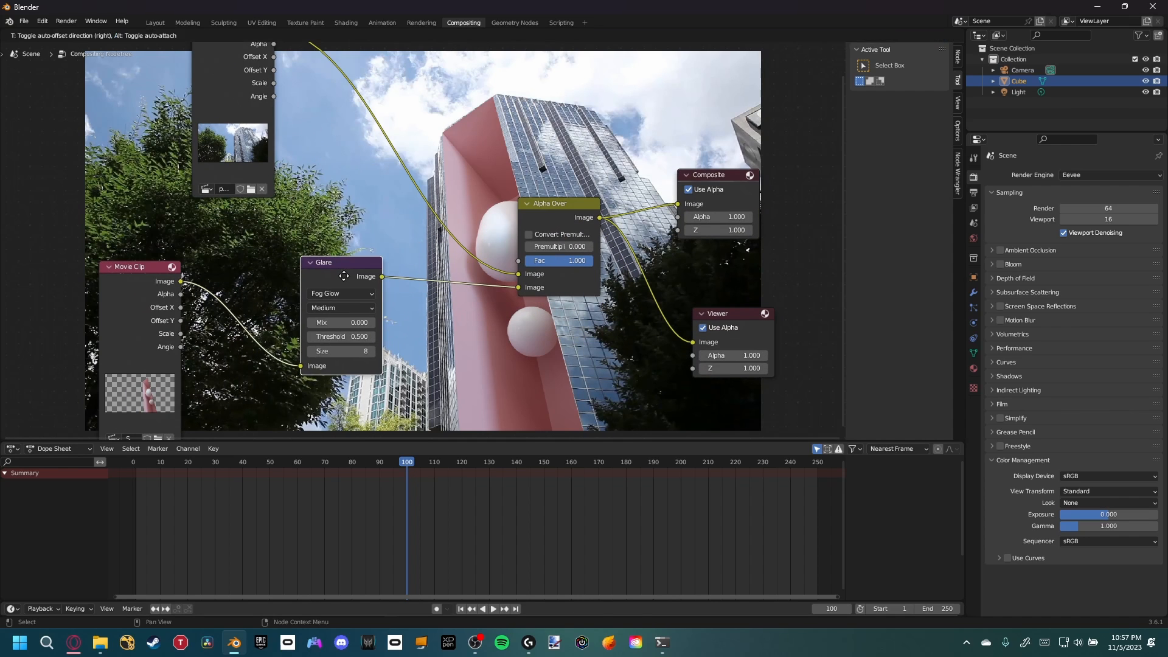
{"action": "left_click", "coordinate": [309, 335]}
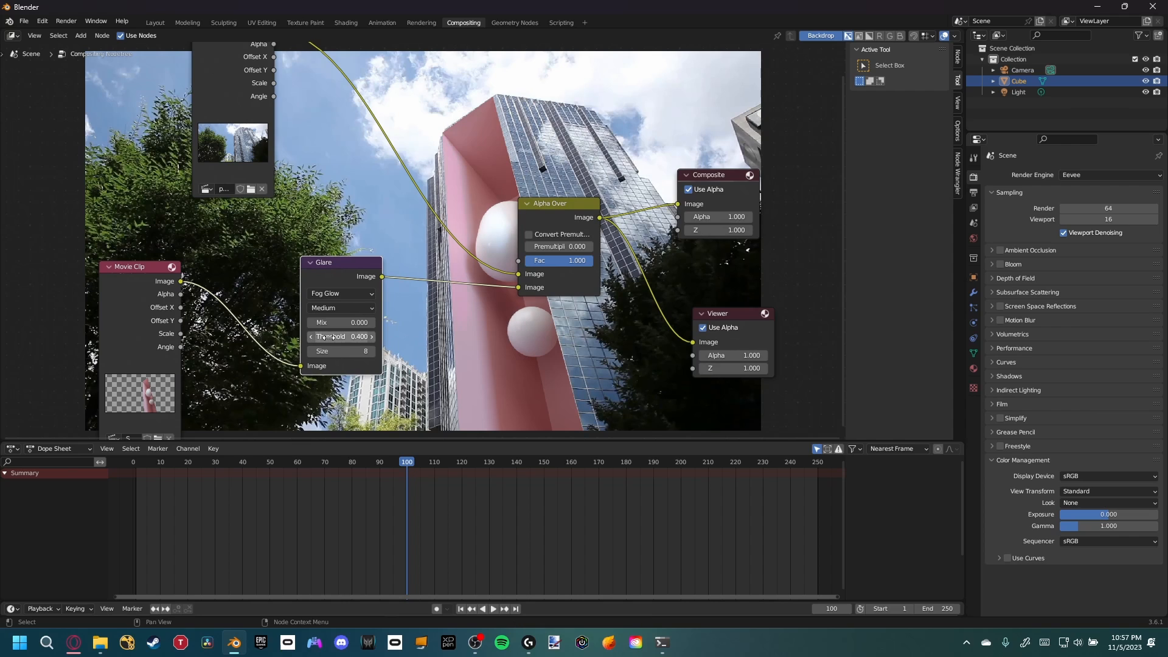
Mute and unmute the Glare node to compare the composite with and without it
{"action": "key", "text": "m"}
{"action": "middle_click_drag", "start_coordinate": [364, 280], "coordinate": [379, 288]}
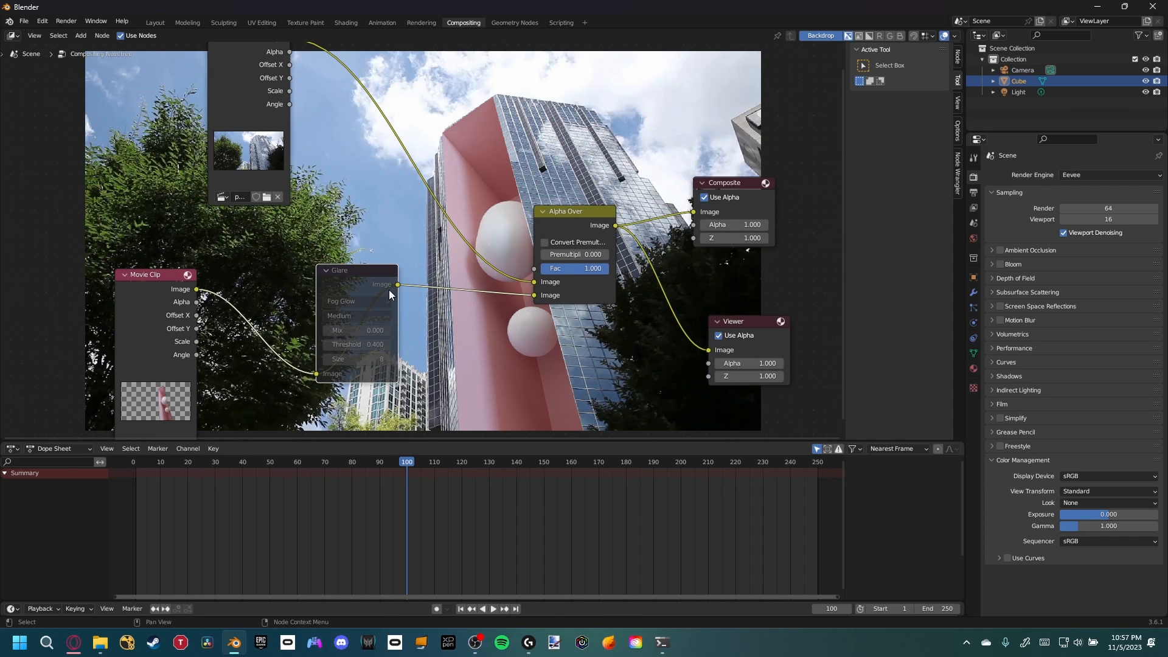
{"action": "key", "text": "m"}
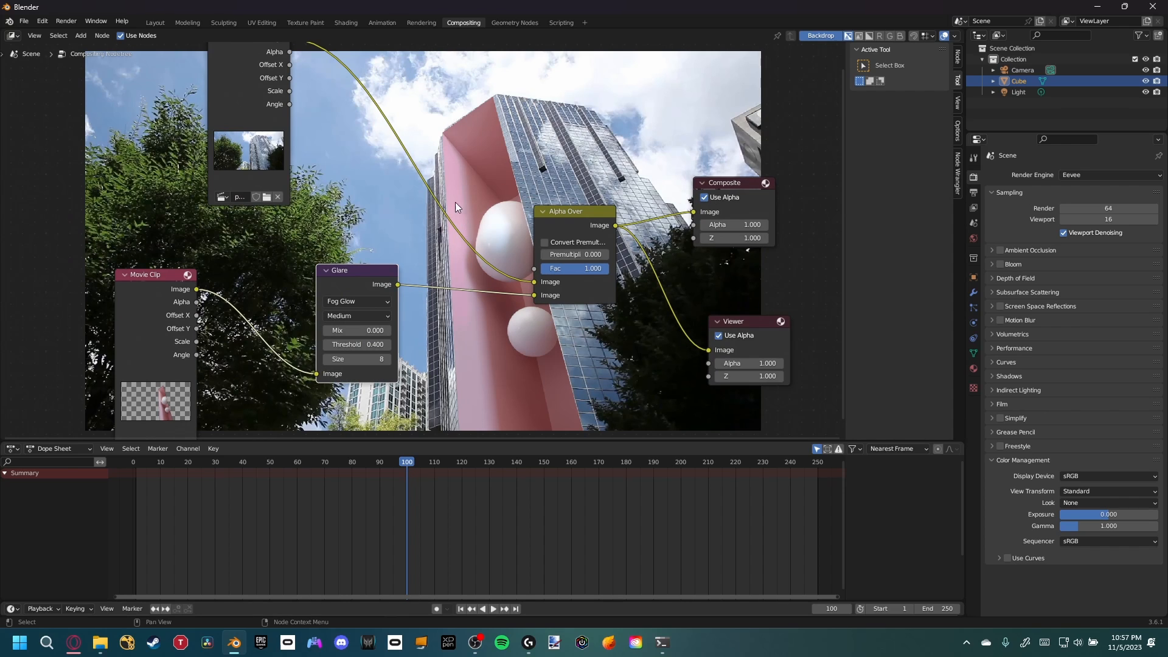
Delete the Glare node and connect the rendered sequence directly to the Alpha Over foreground input
{"action": "key", "text": "x"}
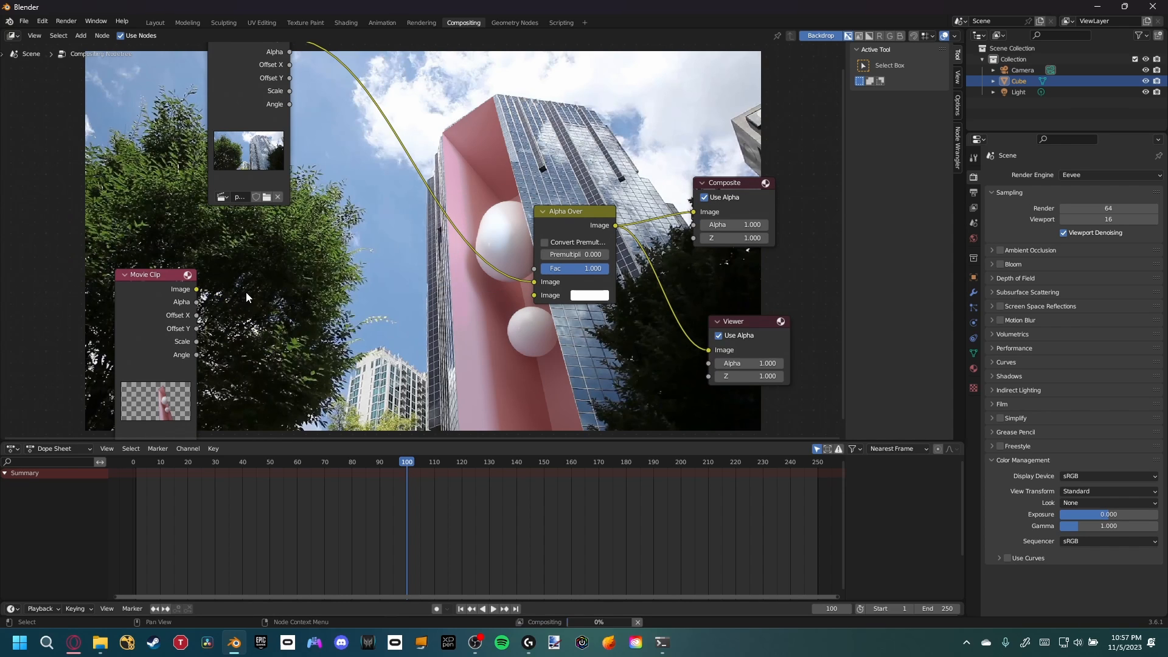
{"action": "left_click_drag", "start_coordinate": [196, 289], "coordinate": [534, 295]}
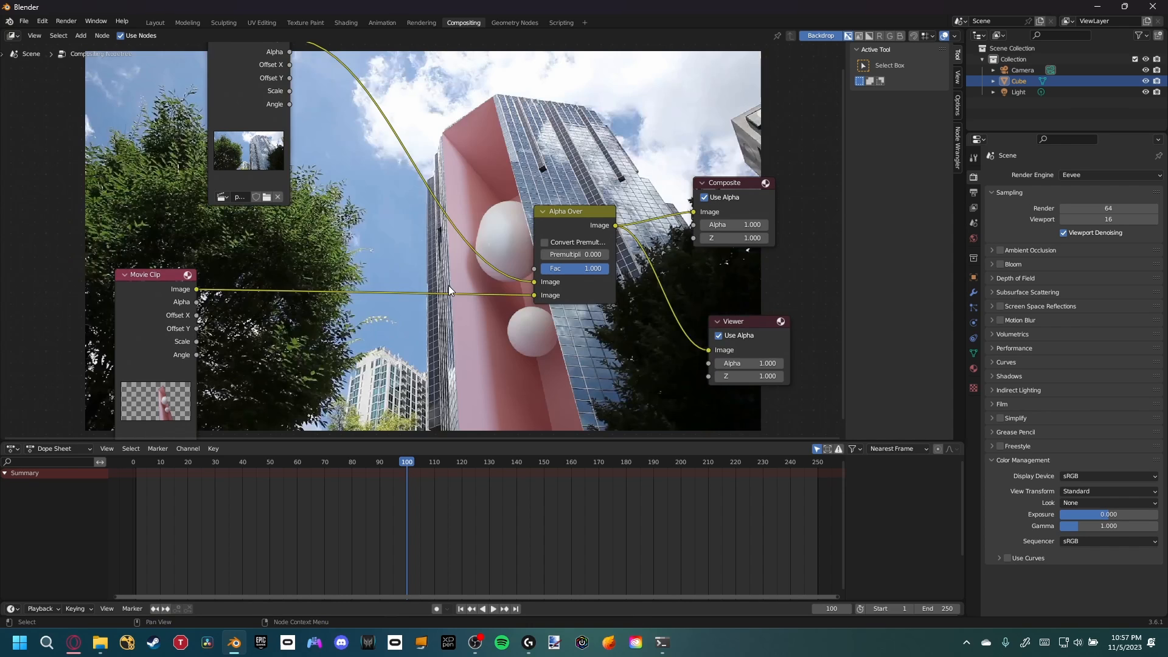
{"action": "middle_click_drag", "start_coordinate": [447, 286], "coordinate": [534, 314]}
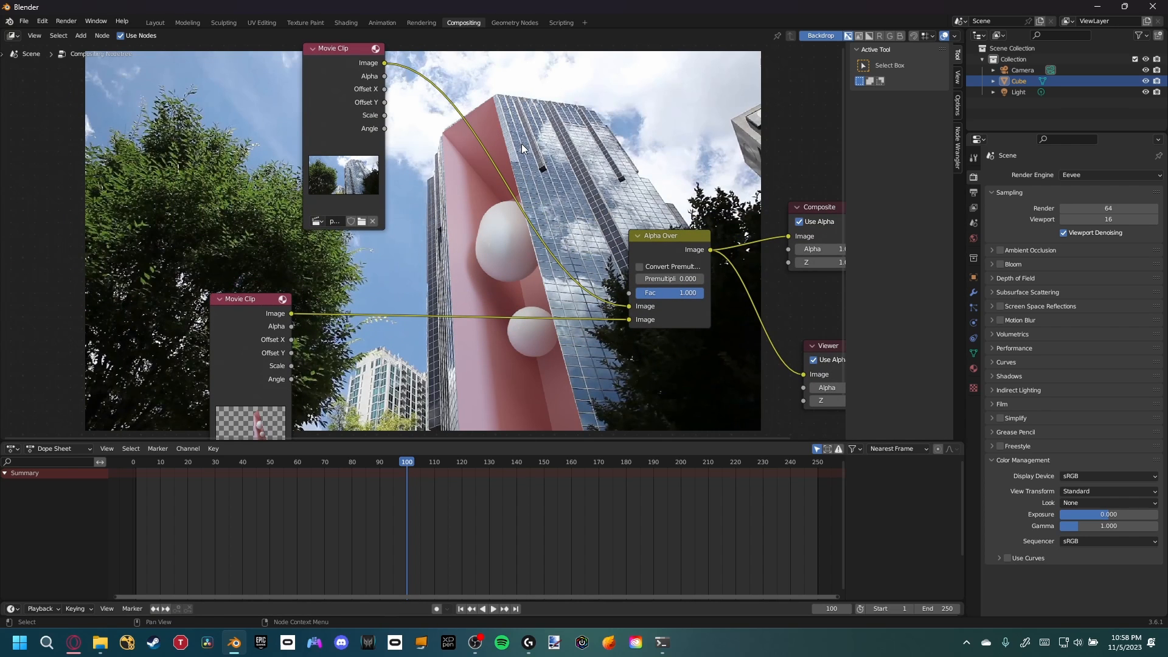
Insert a Blur node between the rendered sequence and the Alpha Over node and set it to Fast Gaussian
{"action": "key", "text": "alt+v"}
{"action": "key", "text": "alt+v"}
{"action": "key", "text": "alt+v"}
{"action": "key", "text": "alt+v"}
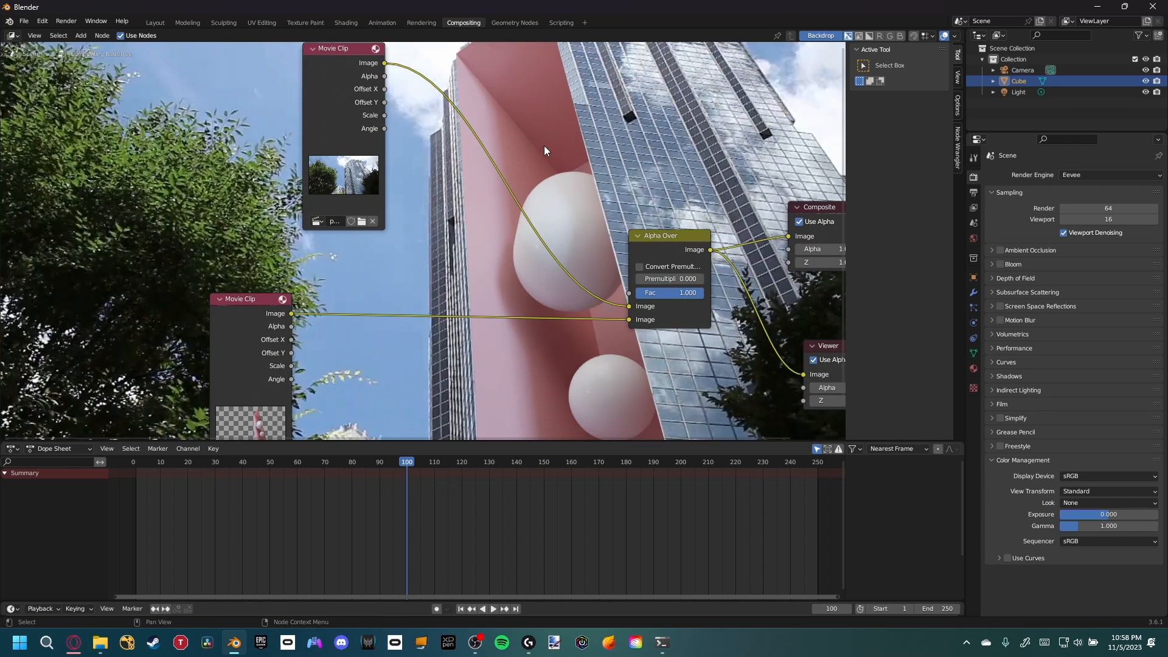
{"action": "middle_click_drag", "start_coordinate": [619, 159], "coordinate": [584, 157]}
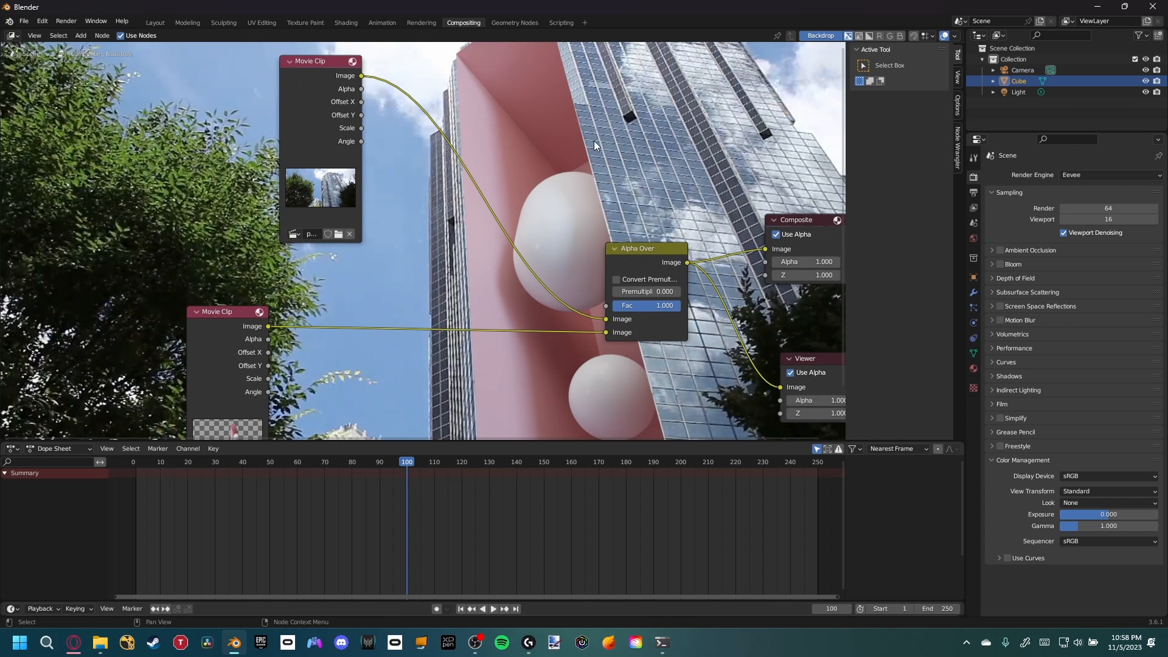
{"action": "middle_click_drag", "start_coordinate": [389, 308], "coordinate": [404, 258]}
{"action": "key", "text": "shift+a"}
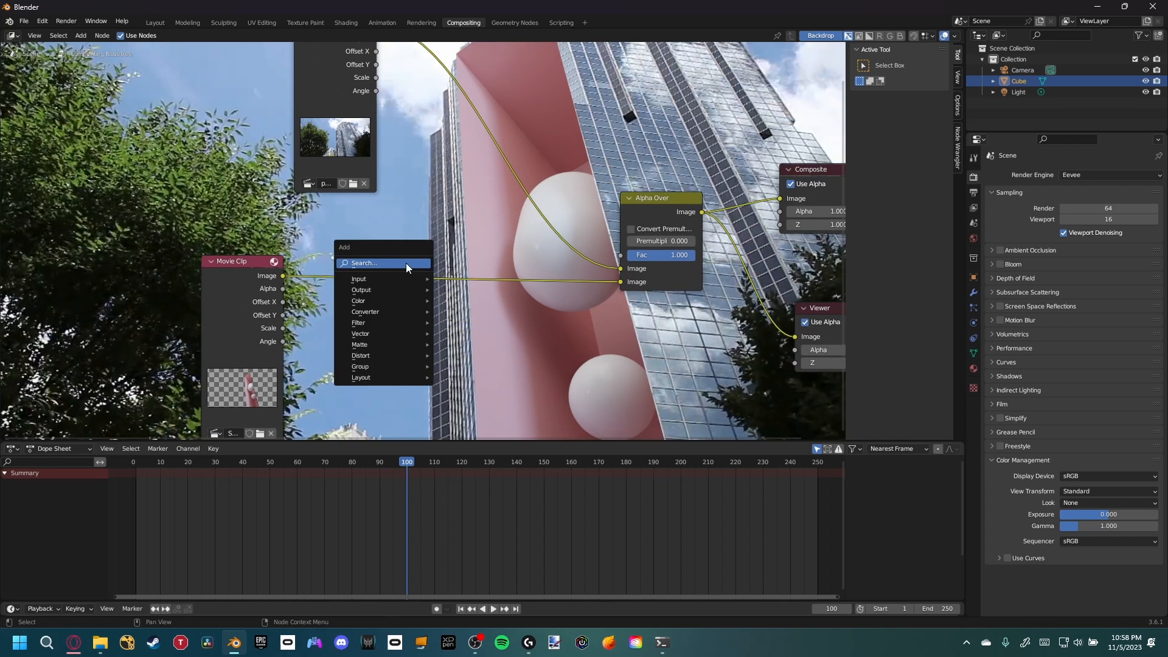
{"action": "type", "text": "blur"}
{"action": "key", "text": "Return"}
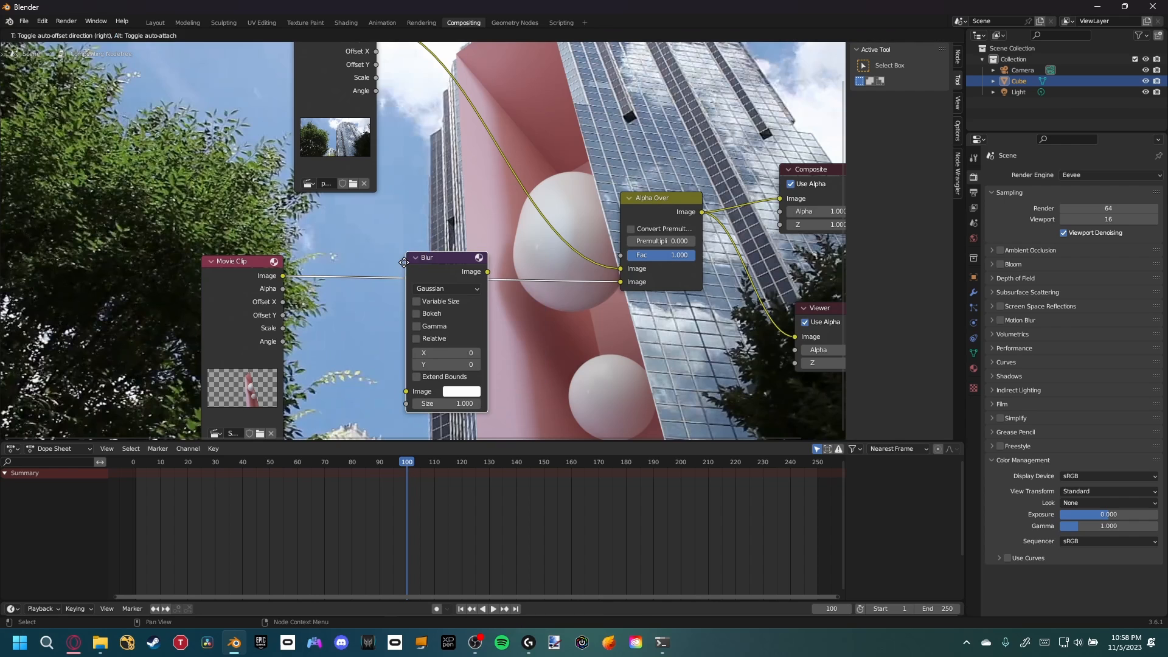
{"action": "left_click", "coordinate": [403, 261]}
{"action": "middle_click_drag", "start_coordinate": [506, 280], "coordinate": [379, 374]}
{"action": "left_click", "coordinate": [383, 257]}
{"action": "left_click", "coordinate": [367, 334]}
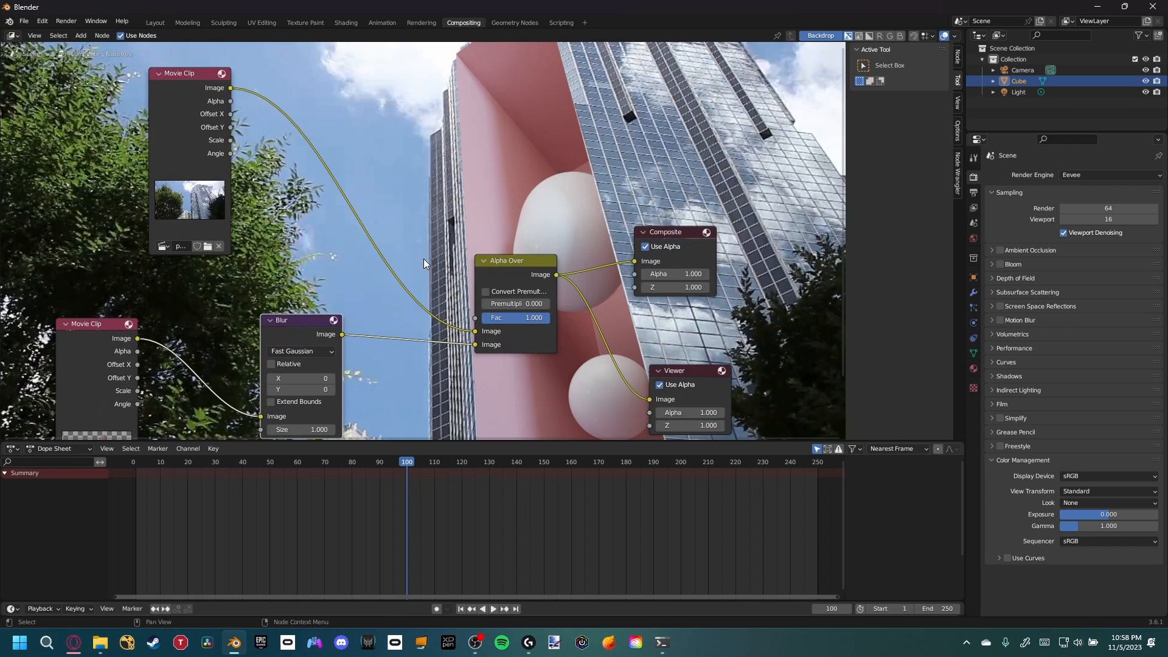
Set the Blur node's X and Y sizes to 2
{"action": "left_click", "coordinate": [294, 378]}
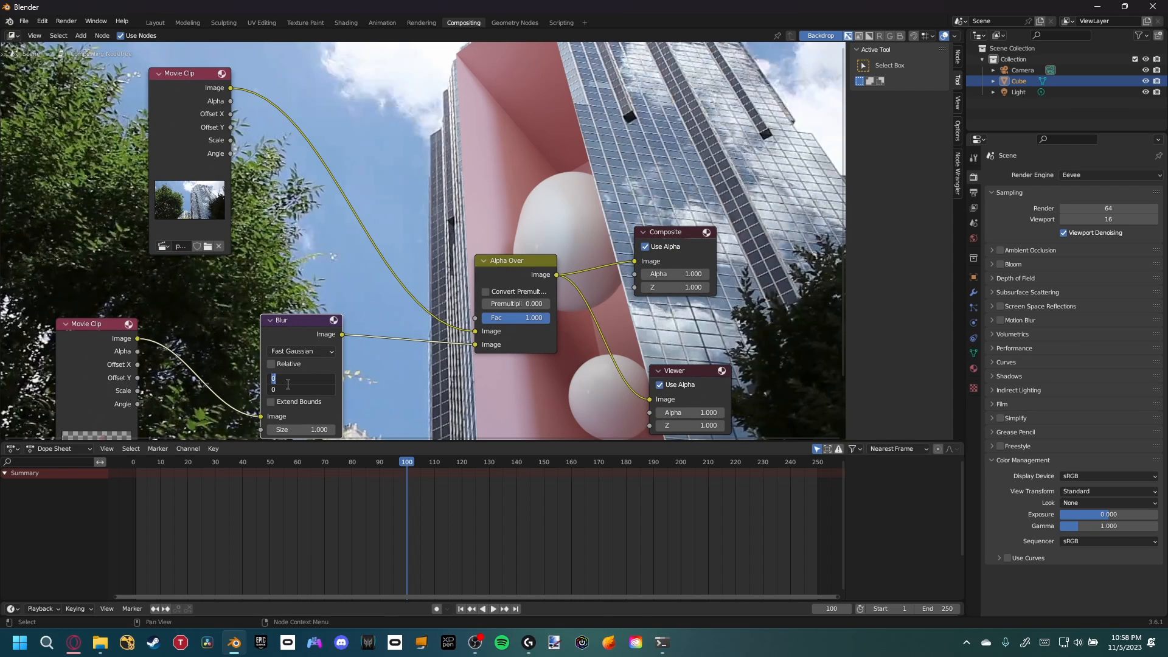
{"action": "type", "text": "5"}
{"action": "key", "text": "Return"}
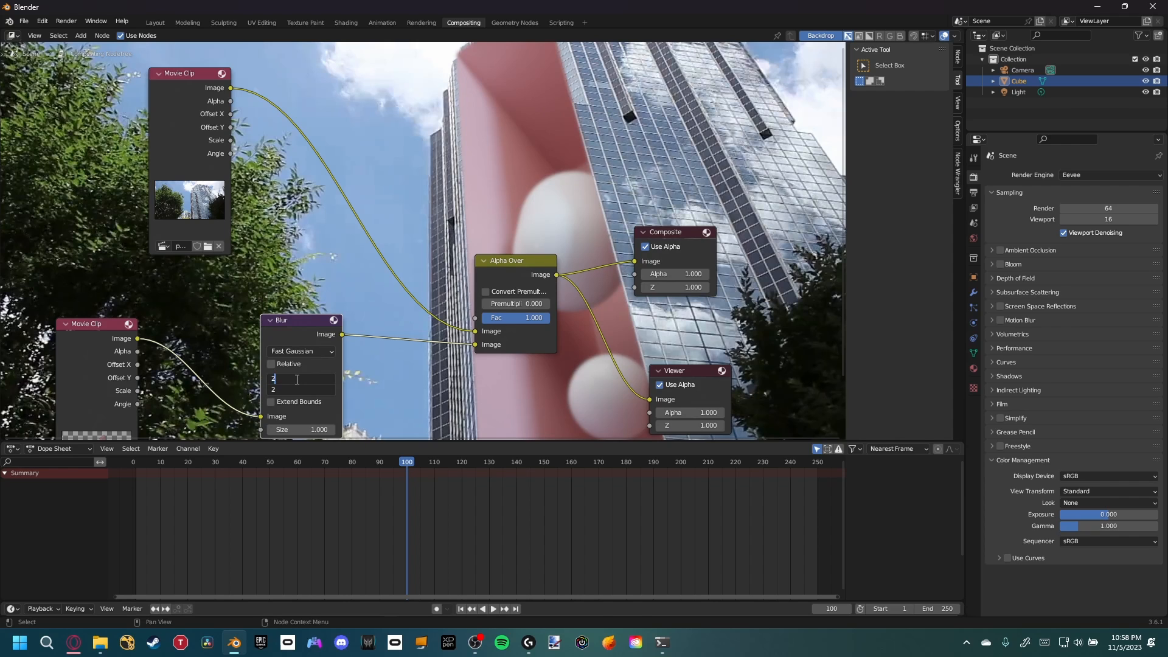
{"action": "key", "text": "Return"}
Reduce the Blur node's X and Y sizes to 1
{"action": "middle_click_drag", "start_coordinate": [602, 199], "coordinate": [580, 198]}
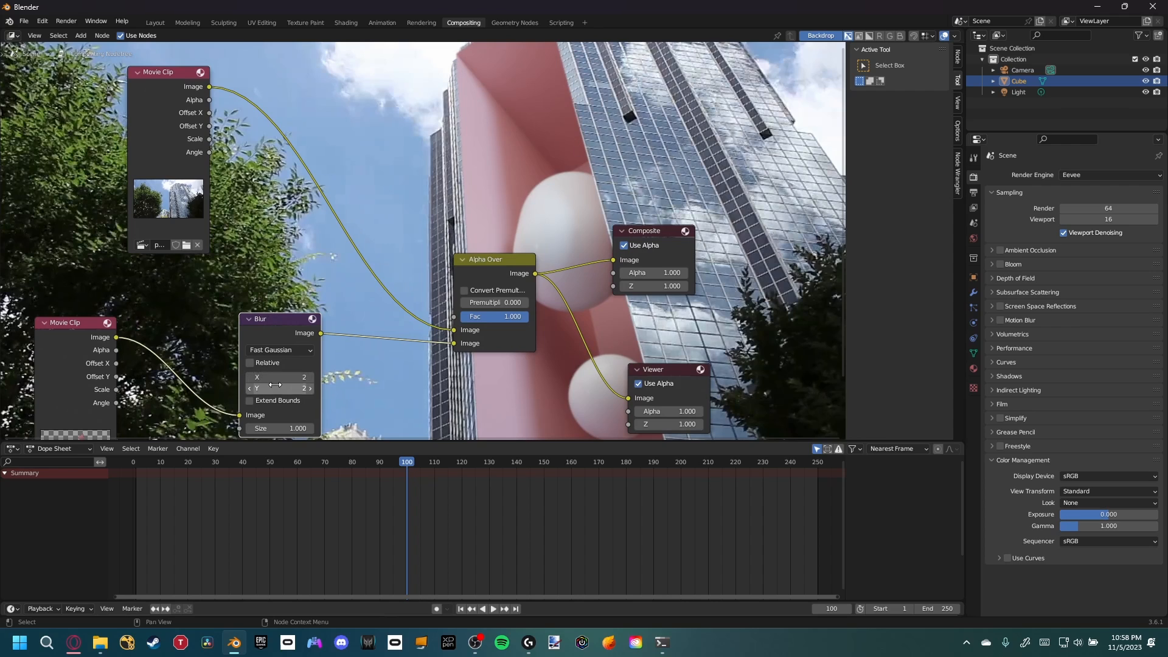
{"action": "left_click", "coordinate": [250, 378]}
{"action": "left_click", "coordinate": [249, 389]}
Mute and unmute the Blur node to compare the composite with and without it
{"action": "key", "text": "m"}
{"action": "key", "text": "m"}
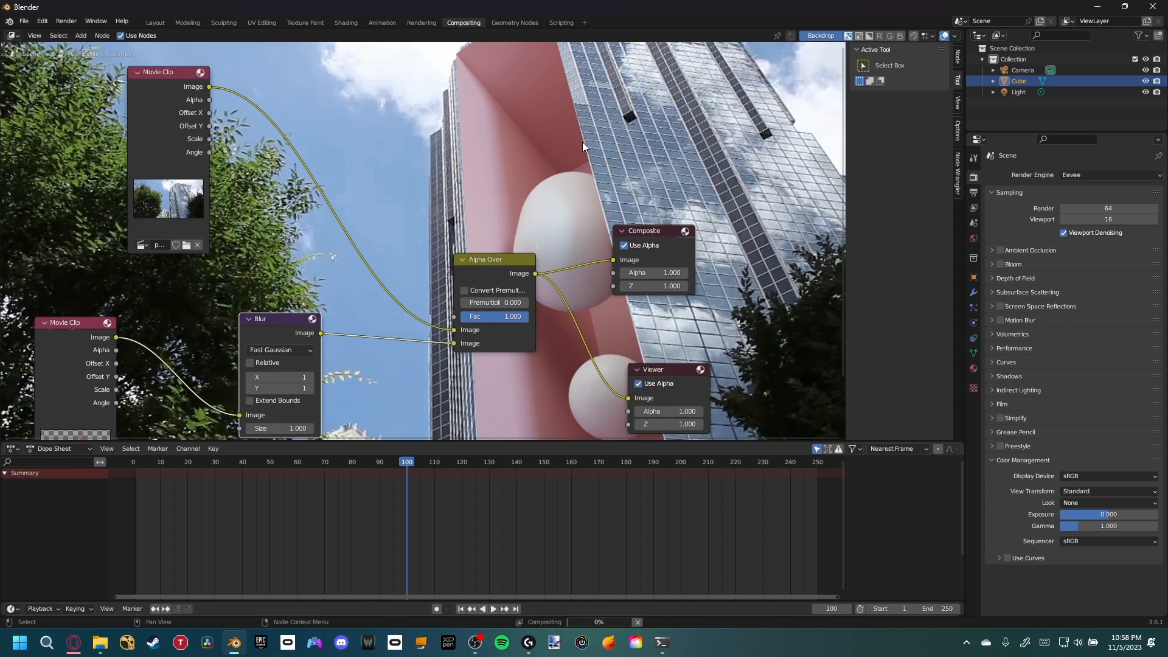
{"action": "key", "text": "m"}
{"action": "key", "text": "m"}
Insert a Hue/Saturation/Value node between the Blur node and the Alpha Over node
{"action": "middle_click_drag", "start_coordinate": [224, 342], "coordinate": [336, 301]}
{"action": "left_click_drag", "start_coordinate": [213, 322], "coordinate": [205, 369]}
{"action": "left_click_drag", "start_coordinate": [384, 290], "coordinate": [374, 287]}
{"action": "middle_click_drag", "start_coordinate": [488, 264], "coordinate": [379, 298]}
{"action": "scroll", "coordinate": [280, 357], "scroll_direction": "down", "scroll_amount": 3}
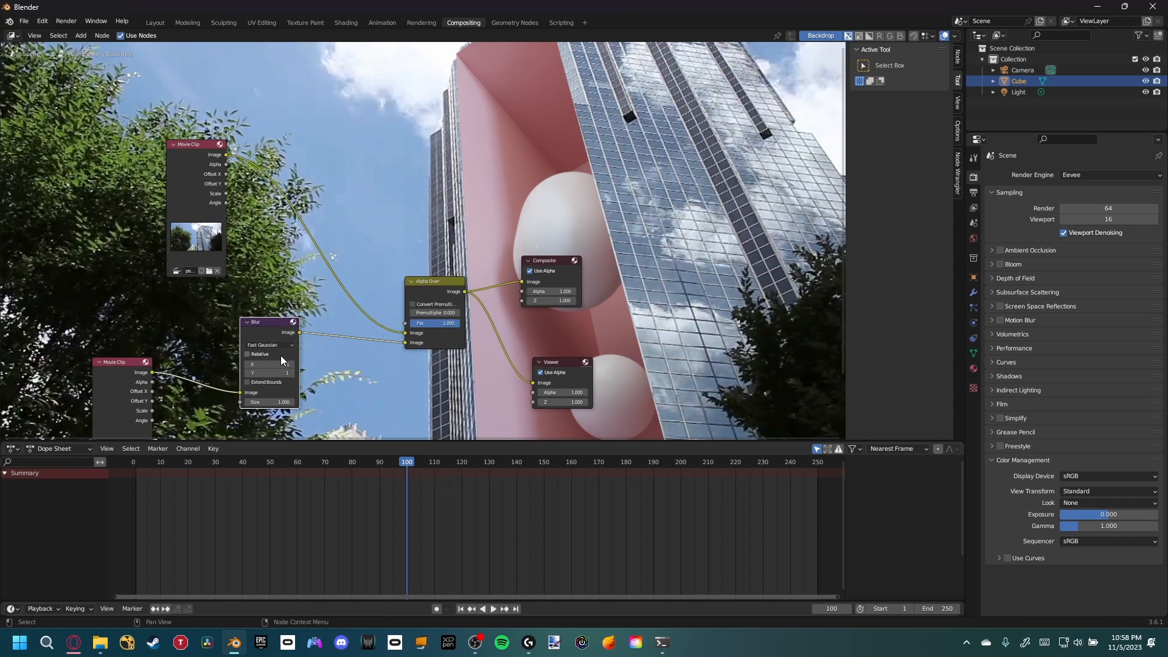
{"action": "middle_click_drag", "start_coordinate": [282, 387], "coordinate": [420, 238]}
{"action": "left_click_drag", "start_coordinate": [289, 256], "coordinate": [213, 268]}
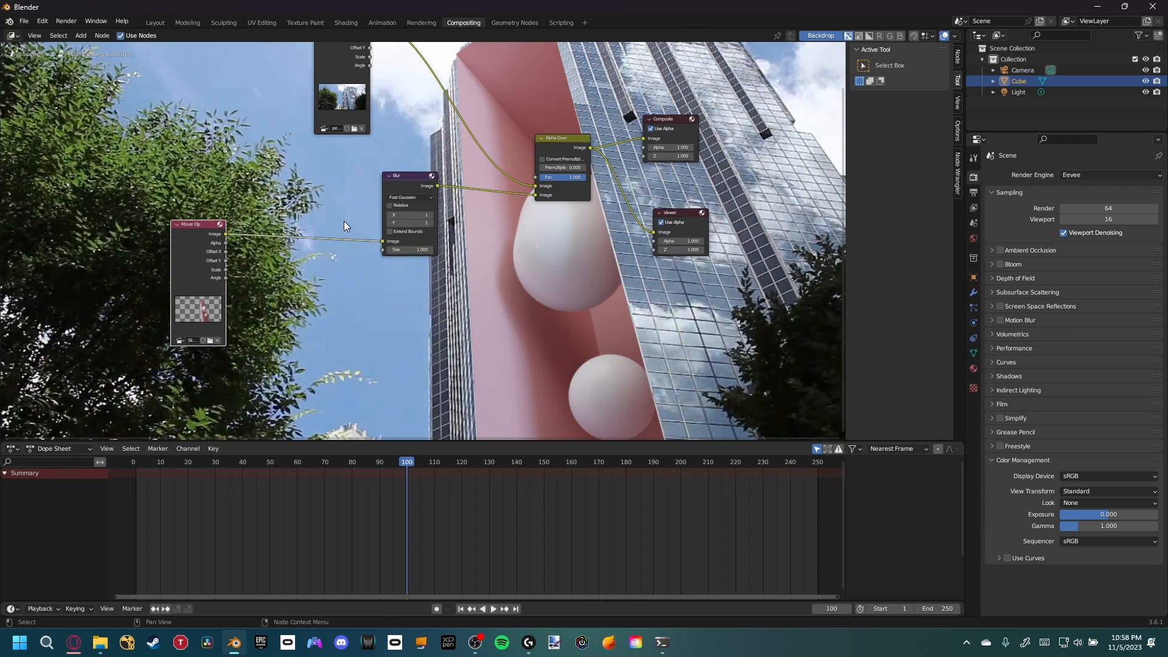
{"action": "left_click_drag", "start_coordinate": [417, 191], "coordinate": [337, 213]}
{"action": "key", "text": "shift+a"}
{"action": "left_click", "coordinate": [416, 225]}
{"action": "type", "text": "hue"}
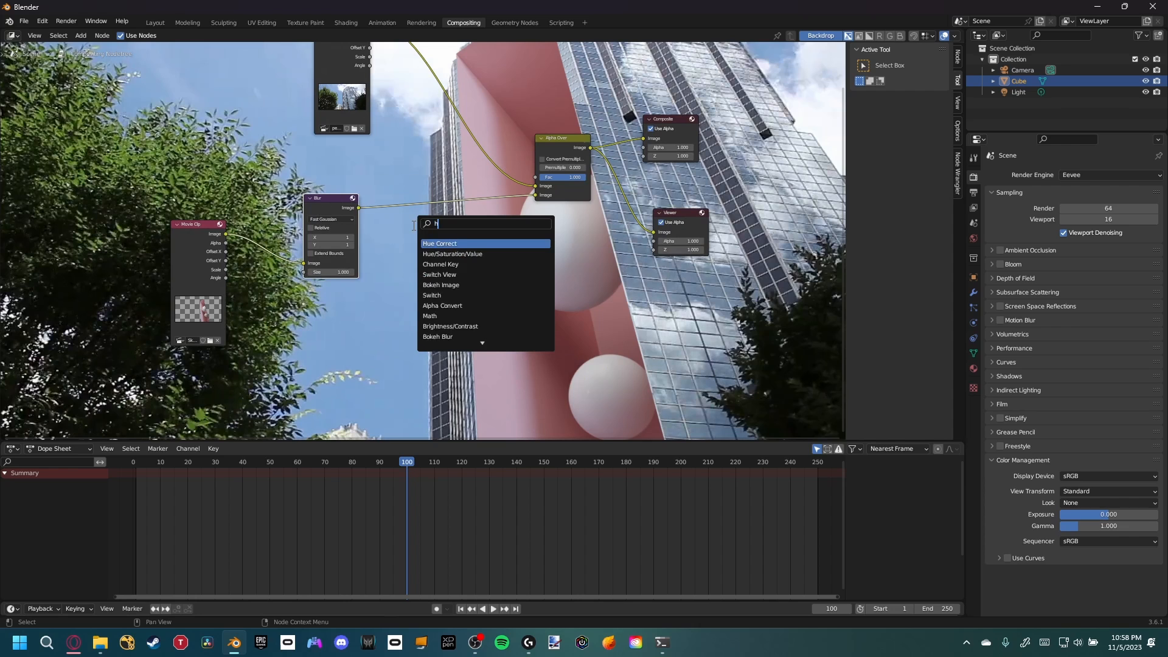
{"action": "left_click", "coordinate": [456, 254]}
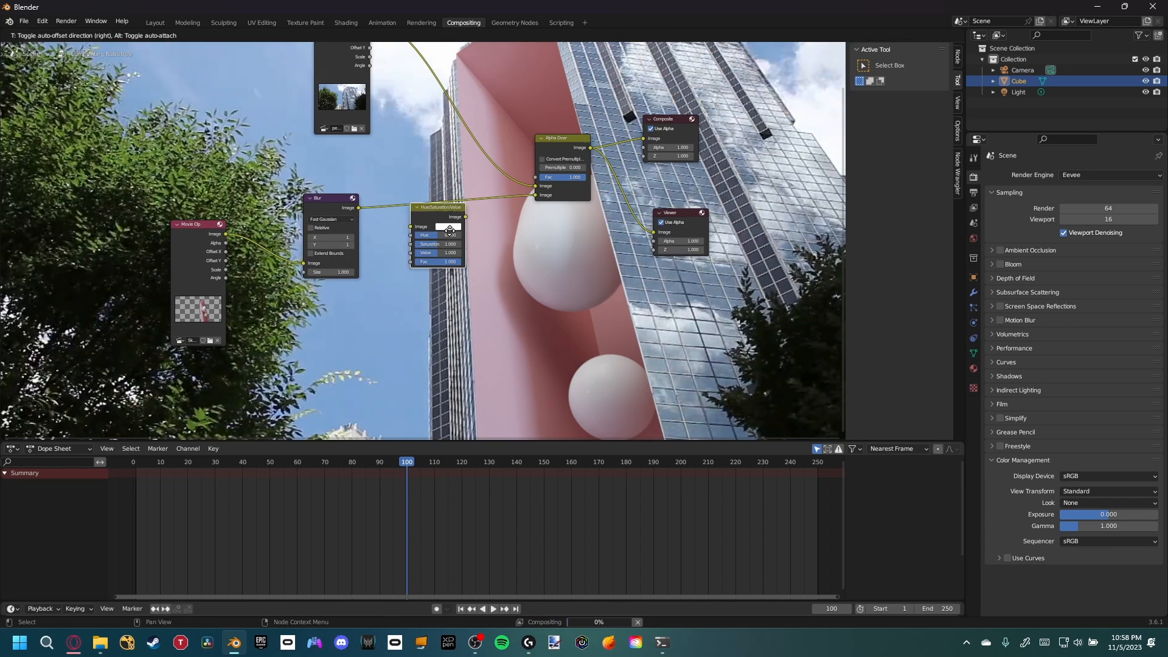
Raise the Hue/Saturation/Value node's saturation to 1.151
{"action": "left_click", "coordinate": [441, 250]}
{"action": "scroll", "coordinate": [441, 249], "scroll_direction": "up", "scroll_amount": 2}
{"action": "scroll", "coordinate": [369, 280], "scroll_direction": "up", "scroll_amount": 1}
{"action": "mouse_move", "coordinate": [341, 283]}
{"action": "left_mouse_down"}
{"action": "mouse_move", "coordinate": [365, 283]}
{"action": "mouse_move", "coordinate": [342, 284]}
{"action": "left_mouse_up"}
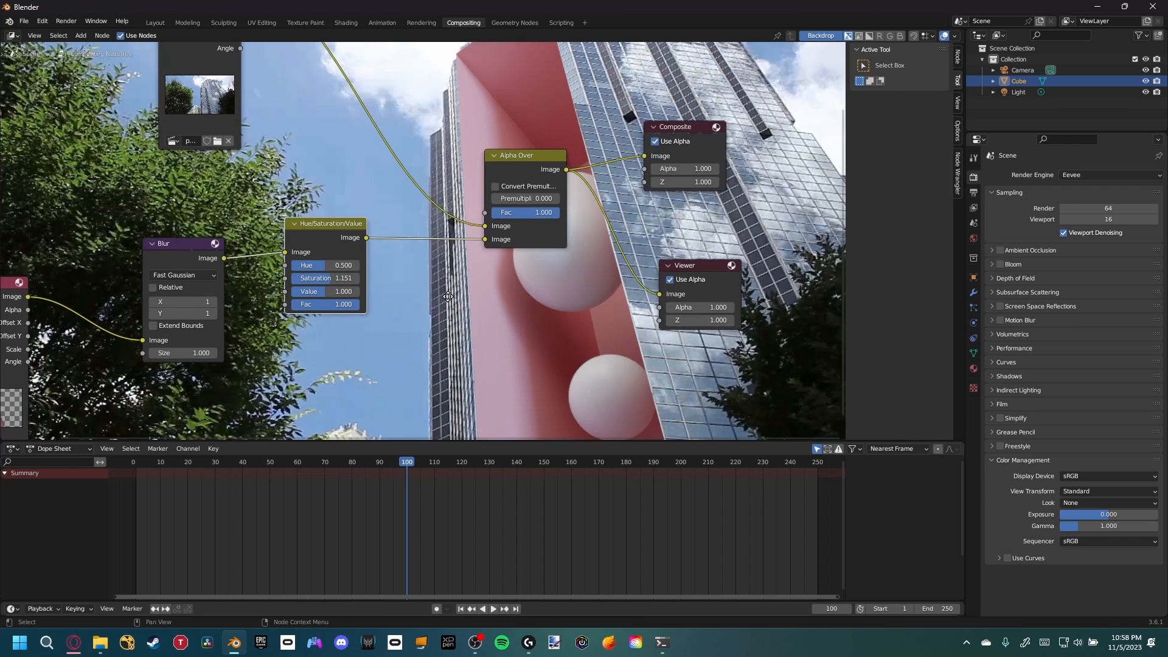
Set the scene's end frame to 150
{"action": "scroll", "coordinate": [422, 281], "scroll_direction": "down", "scroll_amount": 1}
{"action": "scroll", "coordinate": [422, 281], "scroll_direction": "down", "scroll_amount": 3}
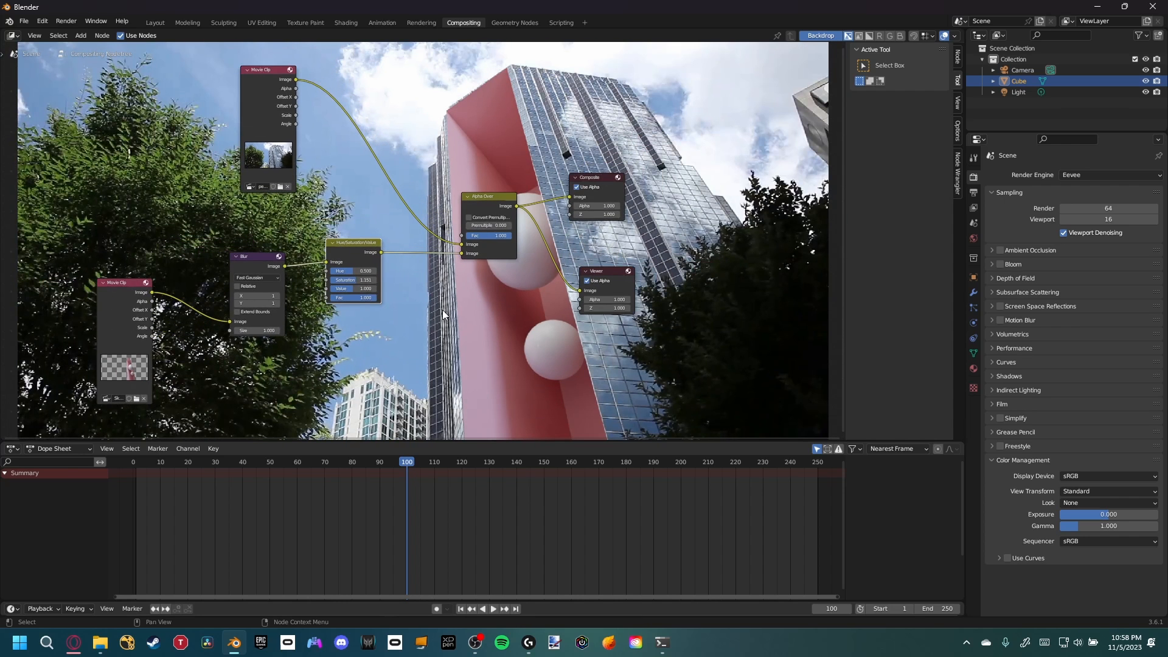
{"action": "middle_click_drag", "start_coordinate": [443, 309], "coordinate": [485, 295]}
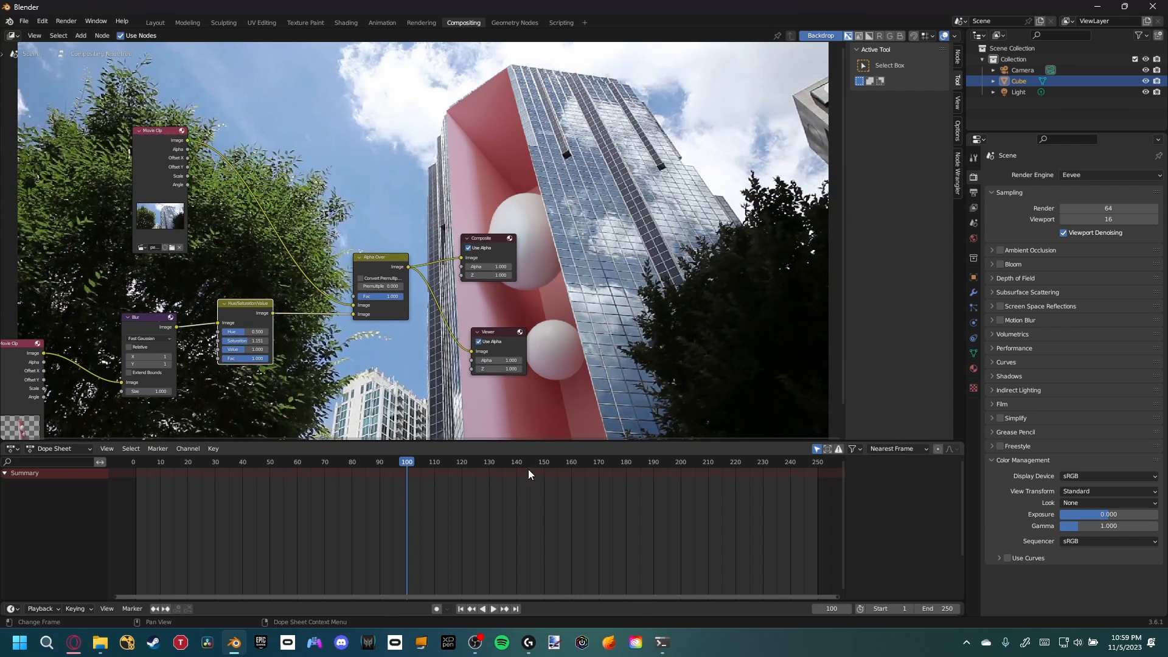
{"action": "left_click_drag", "start_coordinate": [538, 467], "coordinate": [545, 462]}
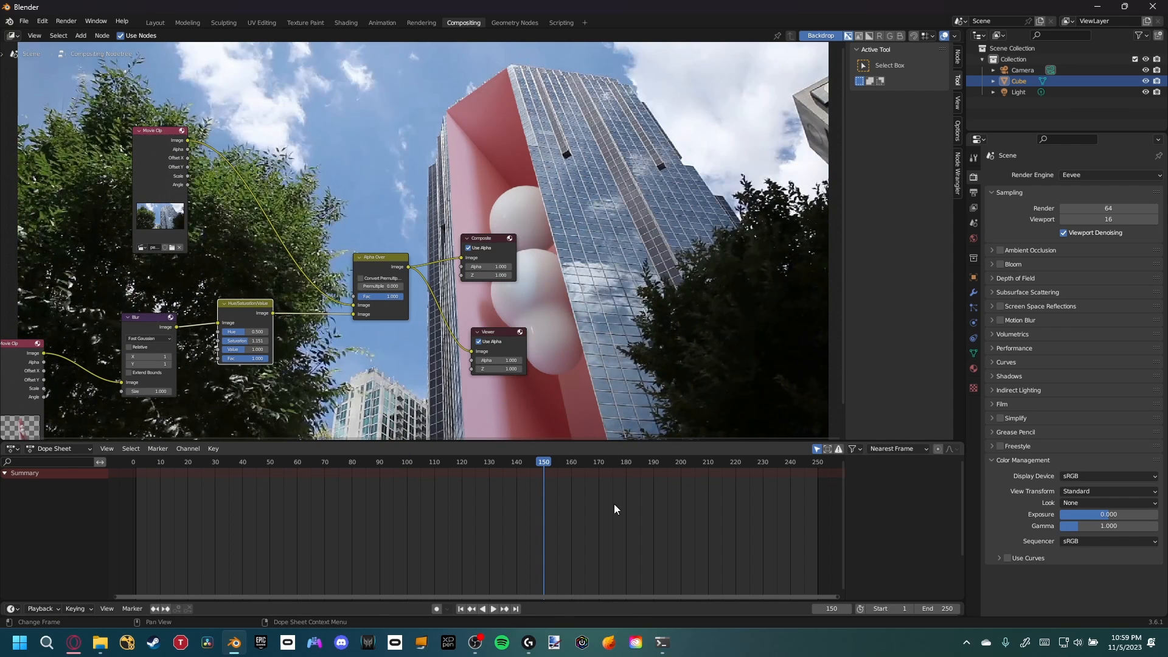
{"action": "left_click", "coordinate": [932, 608]}
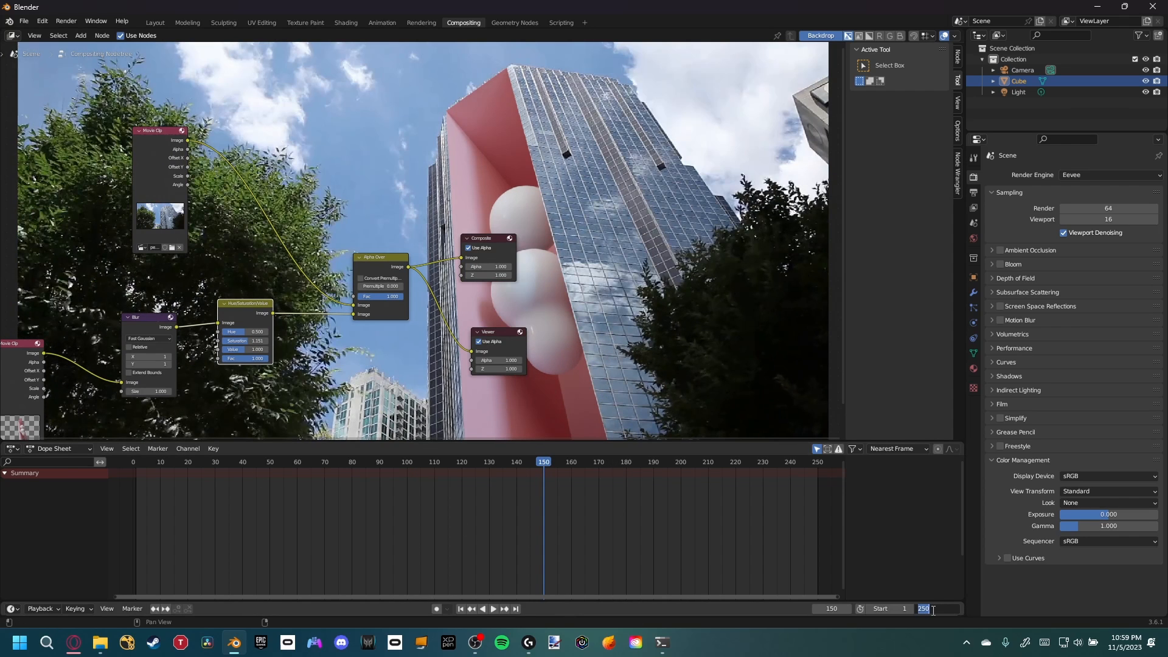
{"action": "type", "text": "150"}
{"action": "key", "text": "Return"}
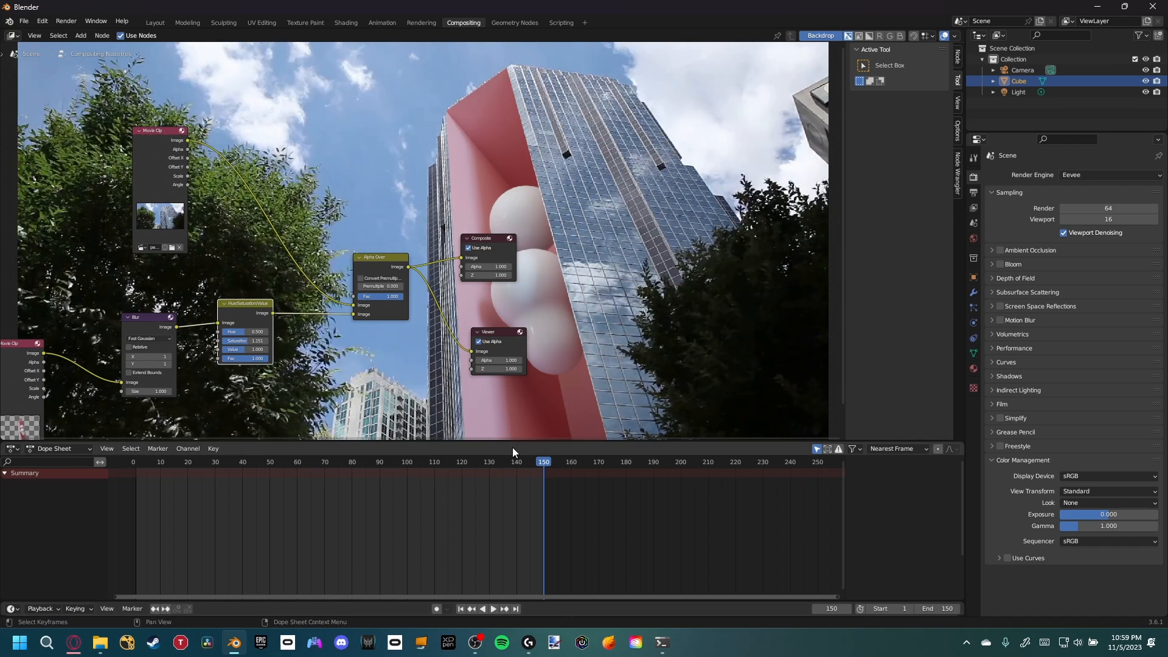
Change the output file format to FFmpeg Video
{"action": "left_click_drag", "start_coordinate": [491, 459], "coordinate": [338, 487]}
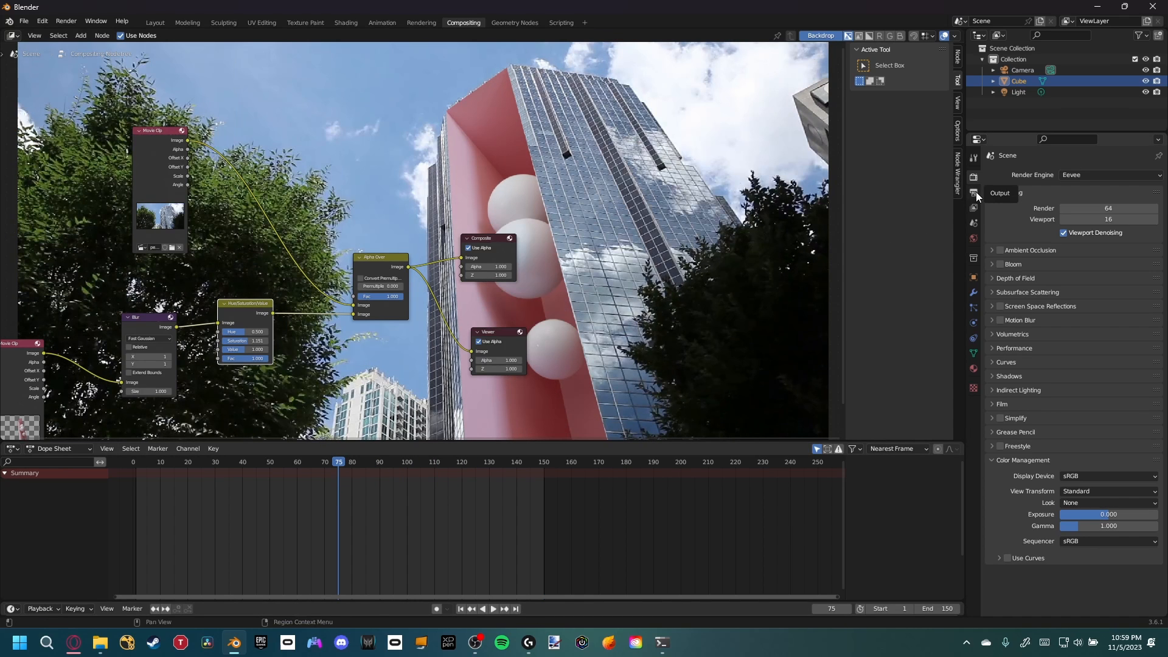
{"action": "left_click", "coordinate": [973, 193]}
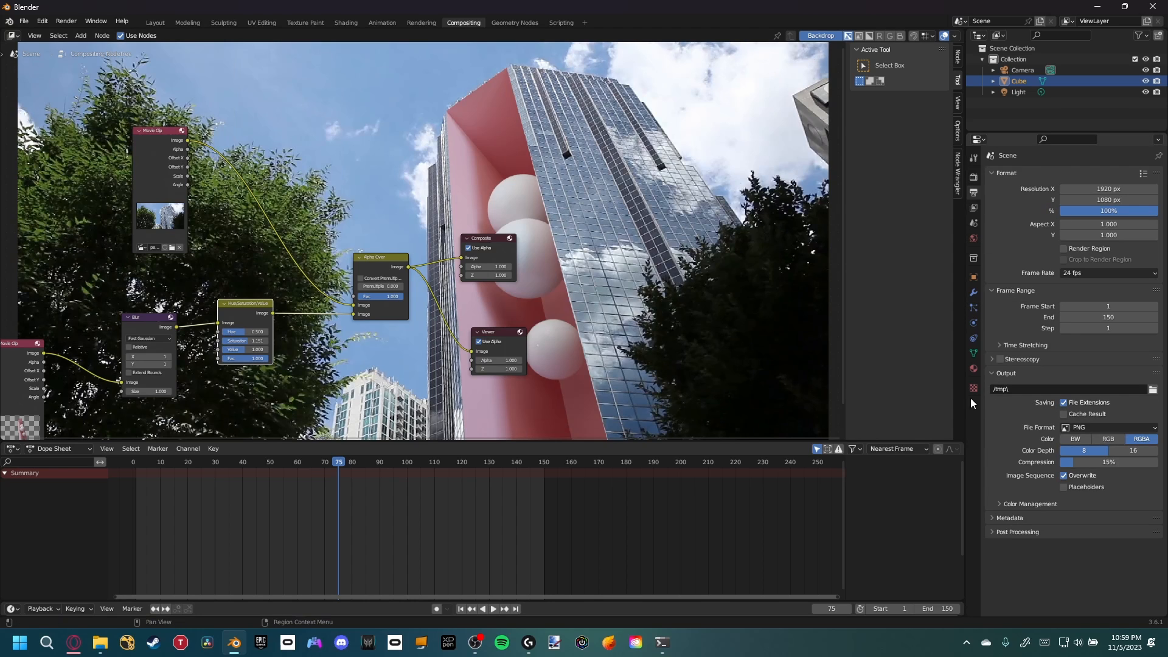
{"action": "left_click", "coordinate": [1100, 428]}
{"action": "left_click", "coordinate": [1114, 479]}
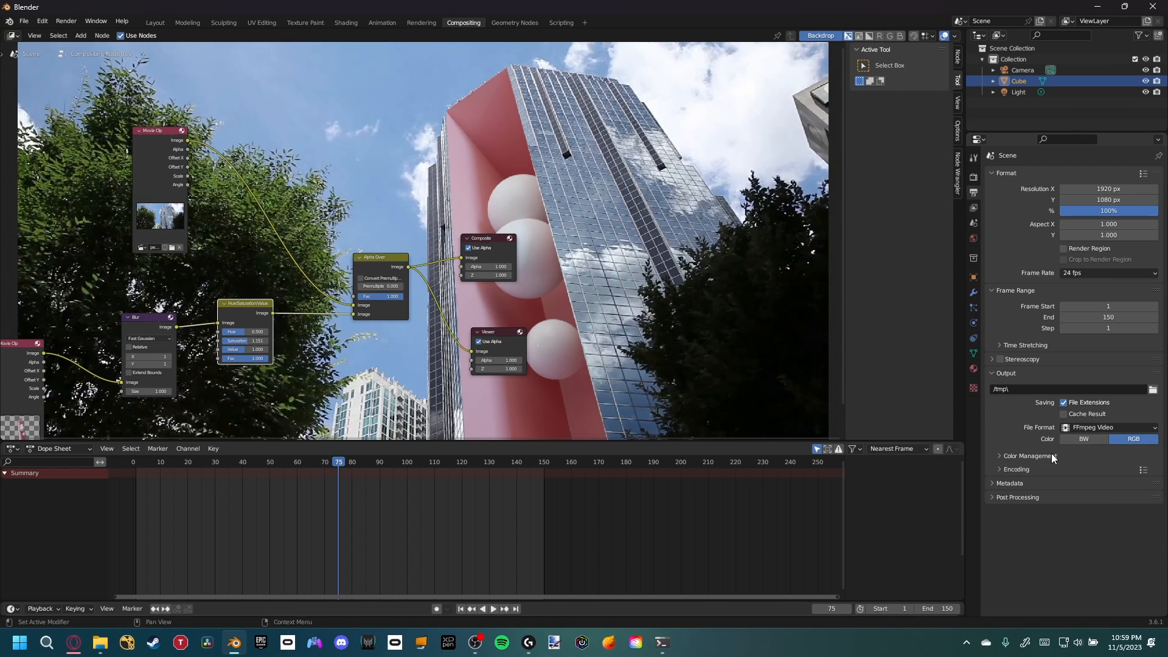
Set the encoding container to QuickTime and the video output quality to High Quality
{"action": "left_click", "coordinate": [1014, 466]}
{"action": "scroll", "coordinate": [1022, 461], "scroll_direction": "down", "scroll_amount": 2}
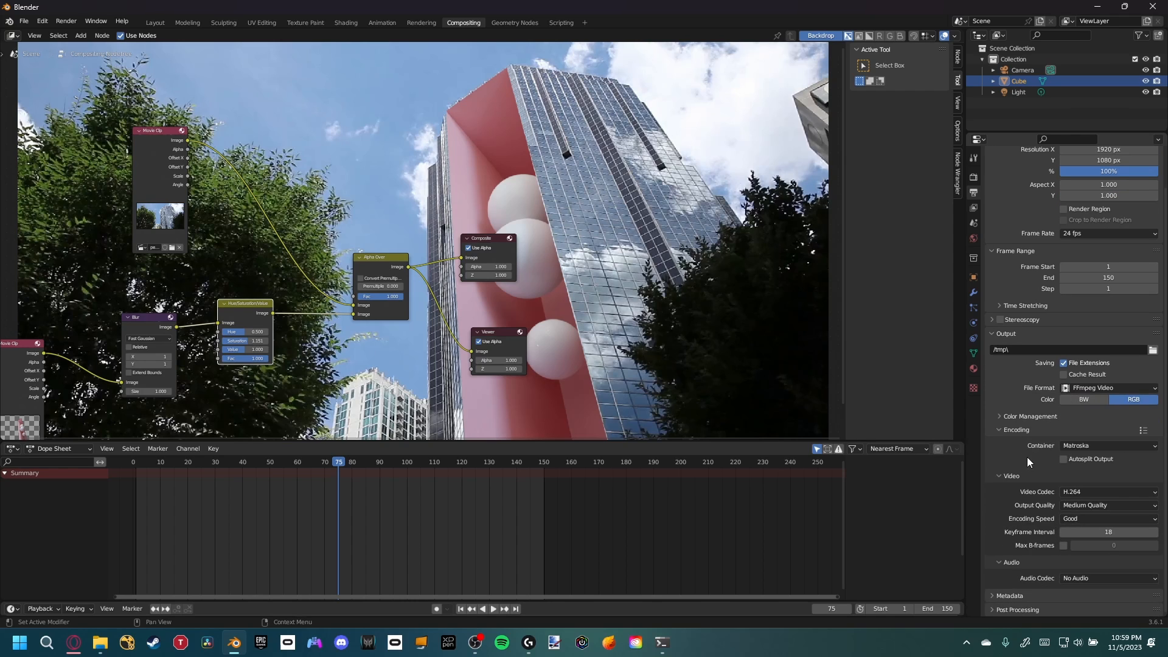
{"action": "left_click", "coordinate": [1076, 442]}
{"action": "left_click", "coordinate": [1093, 502]}
{"action": "left_click", "coordinate": [1073, 507]}
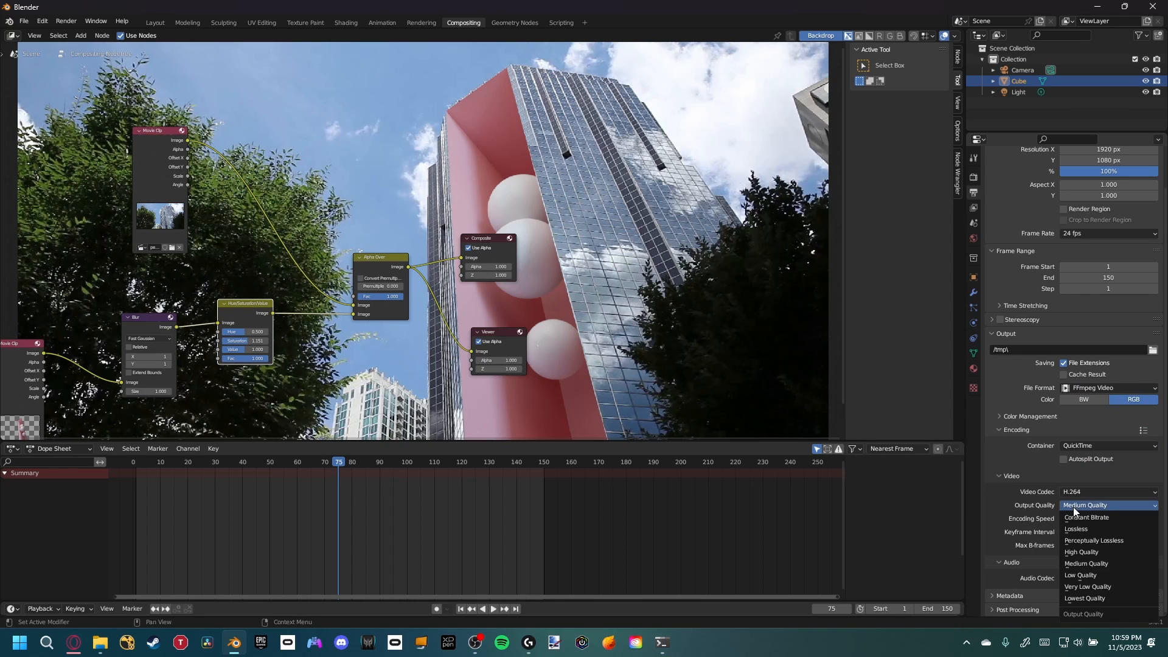
{"action": "left_click", "coordinate": [1076, 553]}
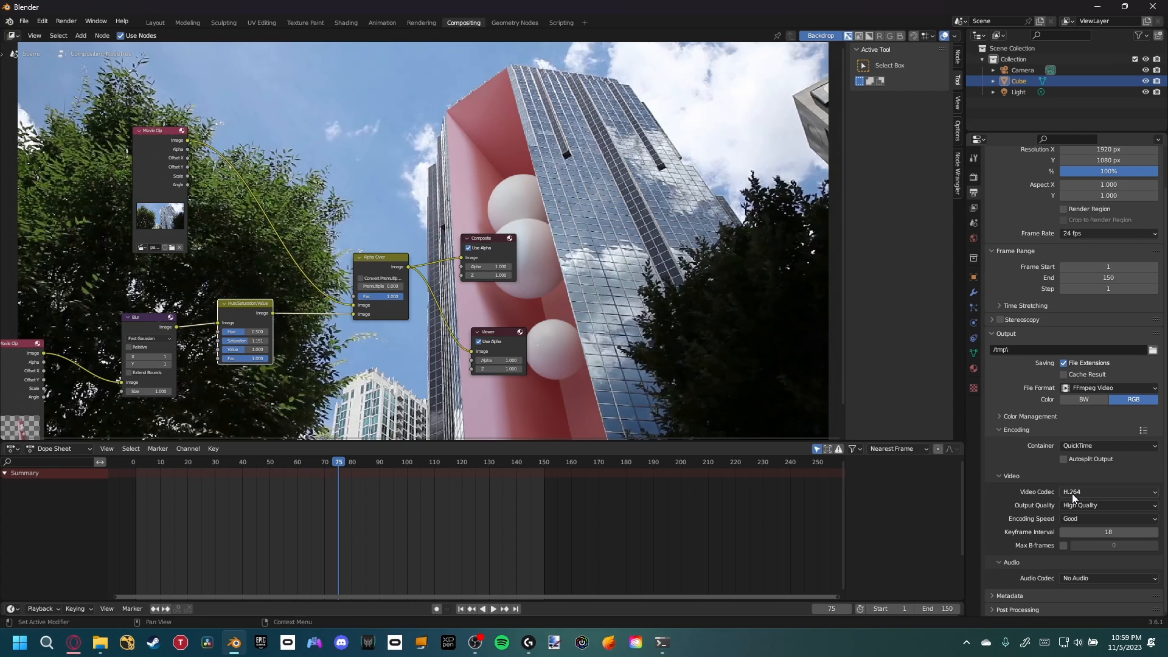
Open the render options to render the animation
{"action": "left_click", "coordinate": [1093, 492]}
{"action": "left_click", "coordinate": [1082, 492]}
{"action": "middle_click_drag", "start_coordinate": [315, 273], "coordinate": [443, 247]}
{"action": "middle_click_drag", "start_coordinate": [545, 215], "coordinate": [587, 221]}
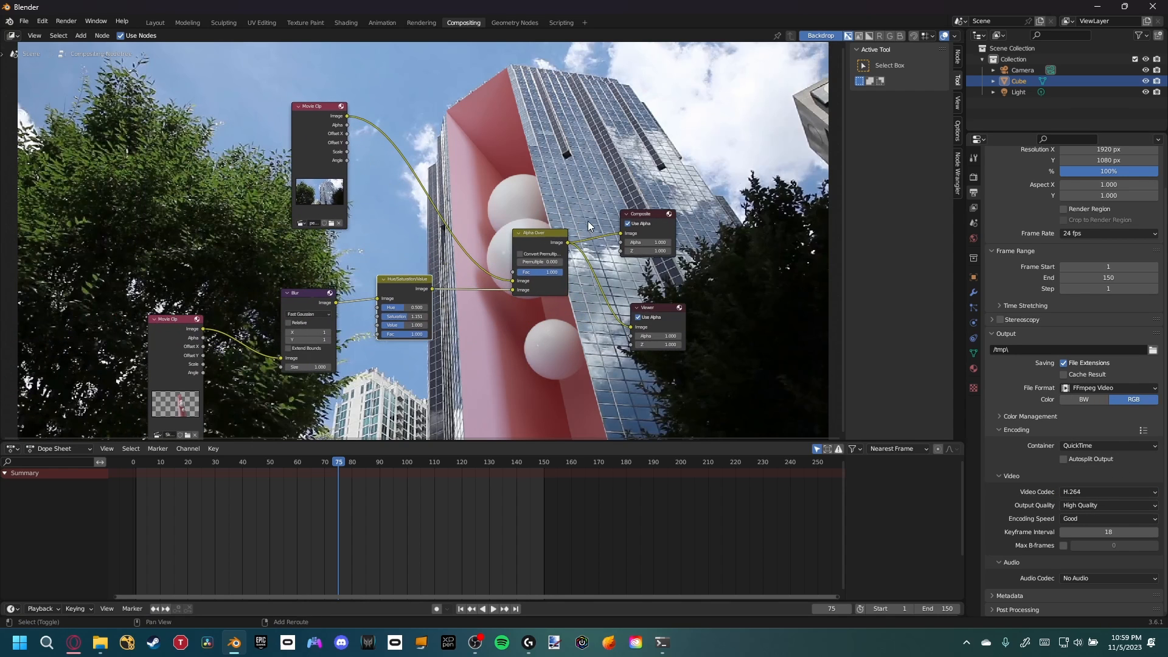
{"action": "left_click", "coordinate": [65, 21]}
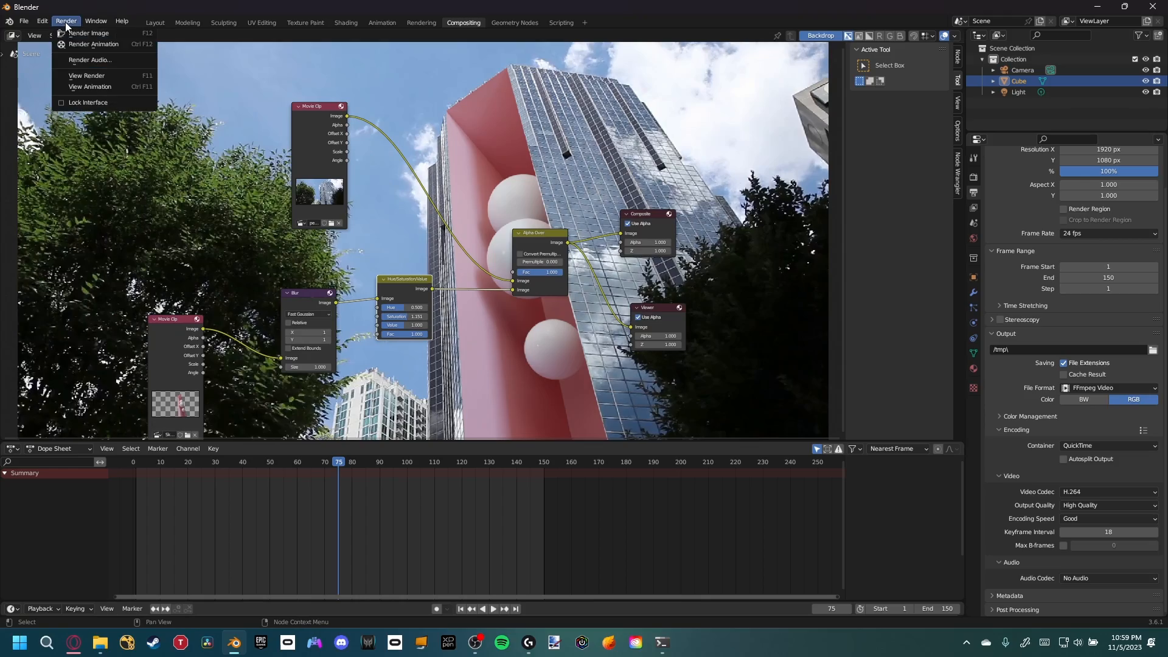